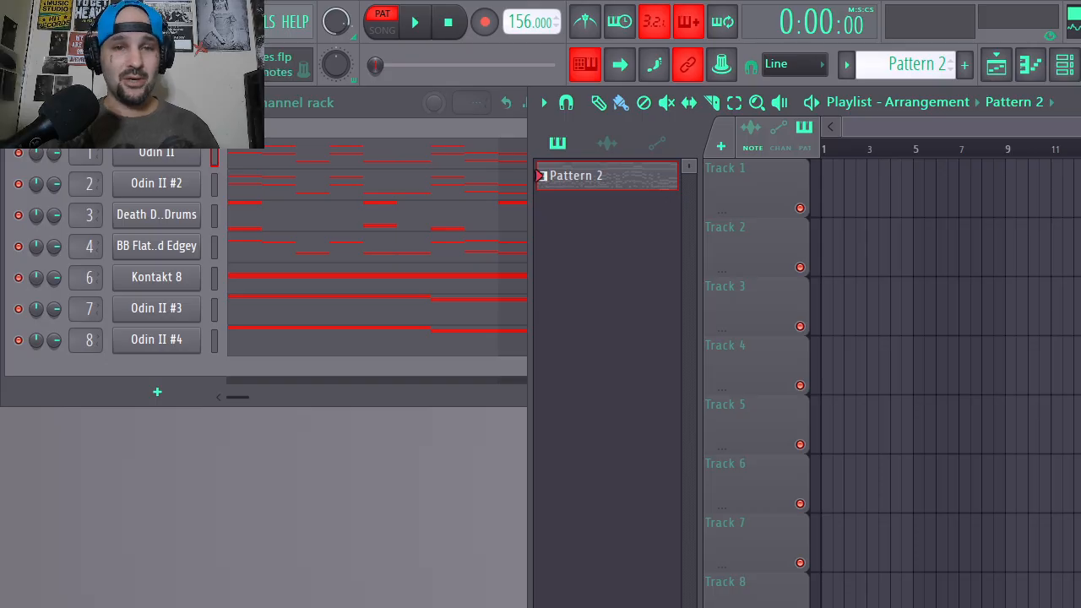
Create a new Pattern 1 and place its clip on playlist Track 1 from bar 1 up to bar 9.
left_click_drag(930, 102, 977, 102)
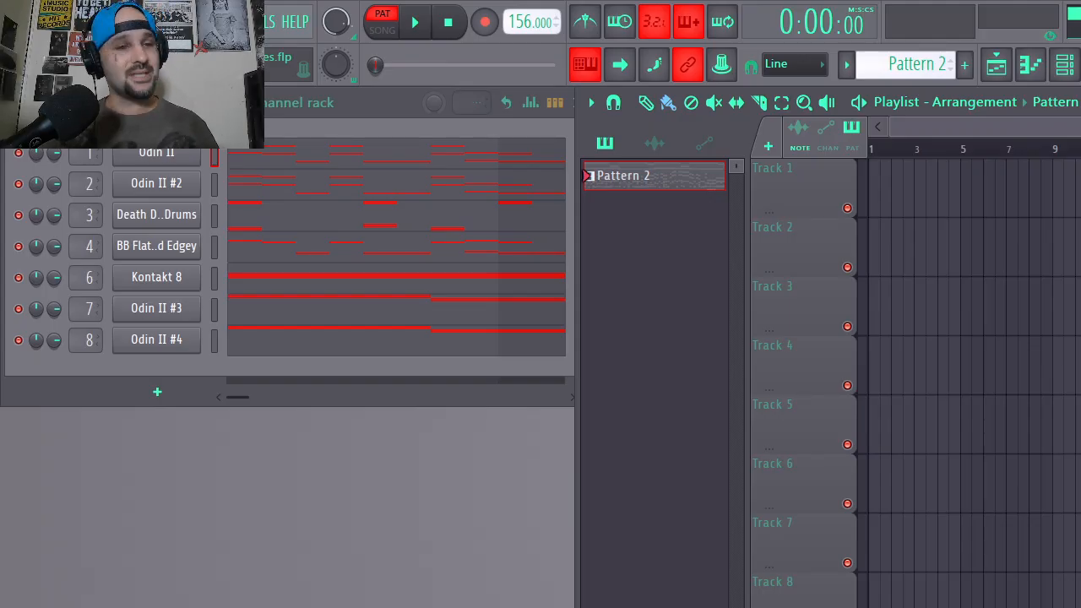
left_click(902, 205)
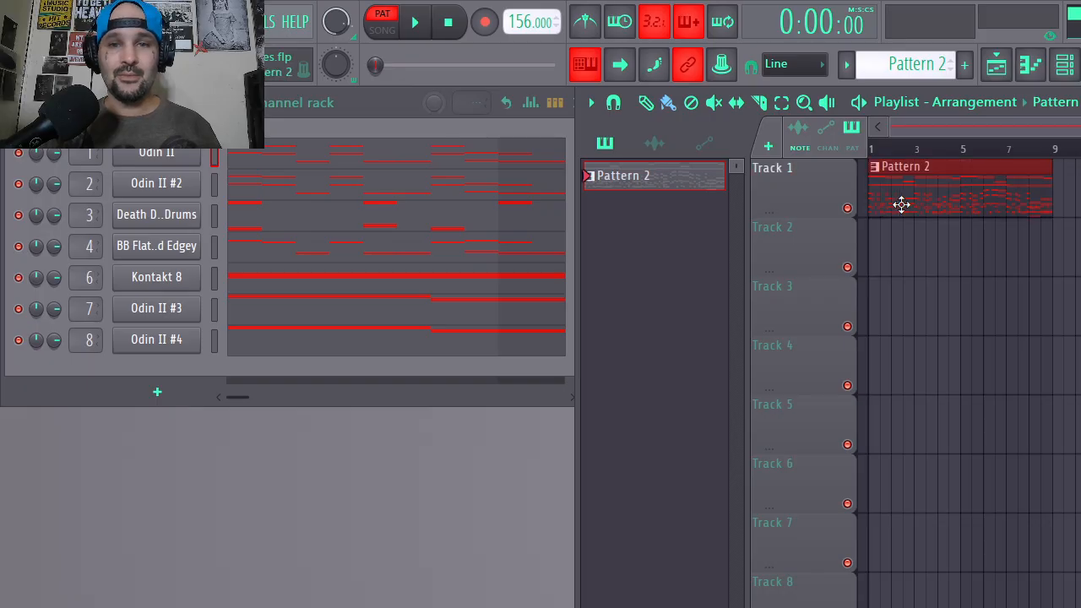
right_click(1001, 198)
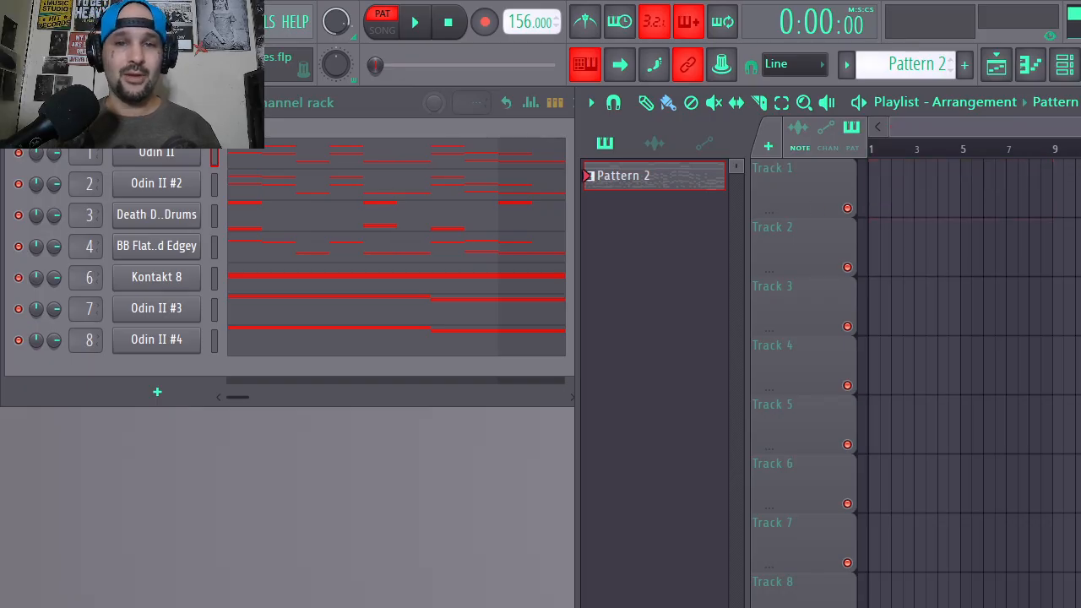
left_click(965, 65)
left_click(878, 209)
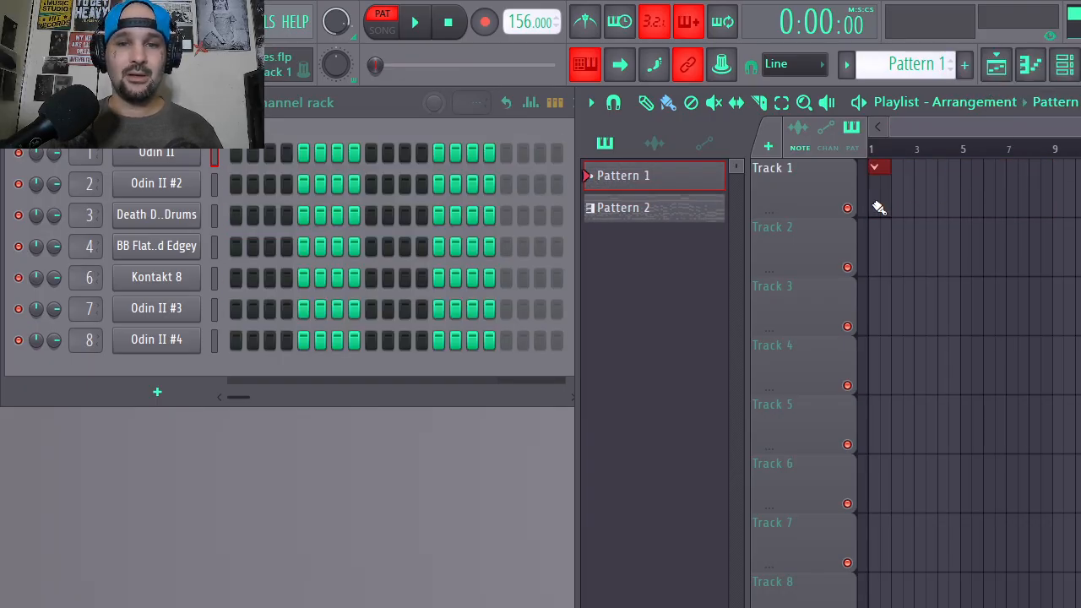
left_click_drag(886, 203, 1043, 188)
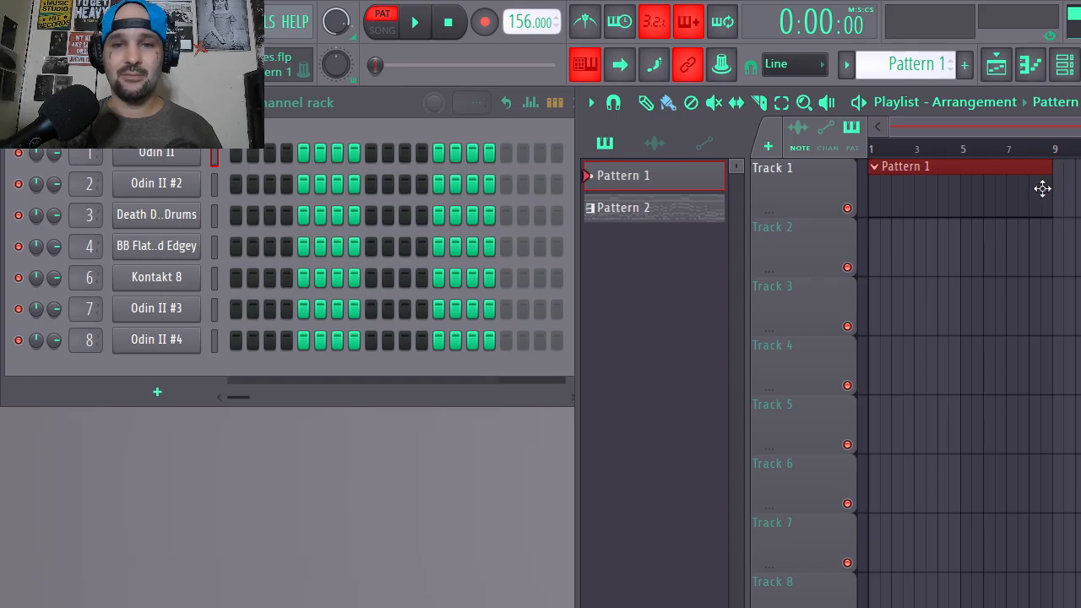
View the Odin II channel's piano roll for Pattern 1 and close it.
right_click(145, 155)
left_click(254, 150)
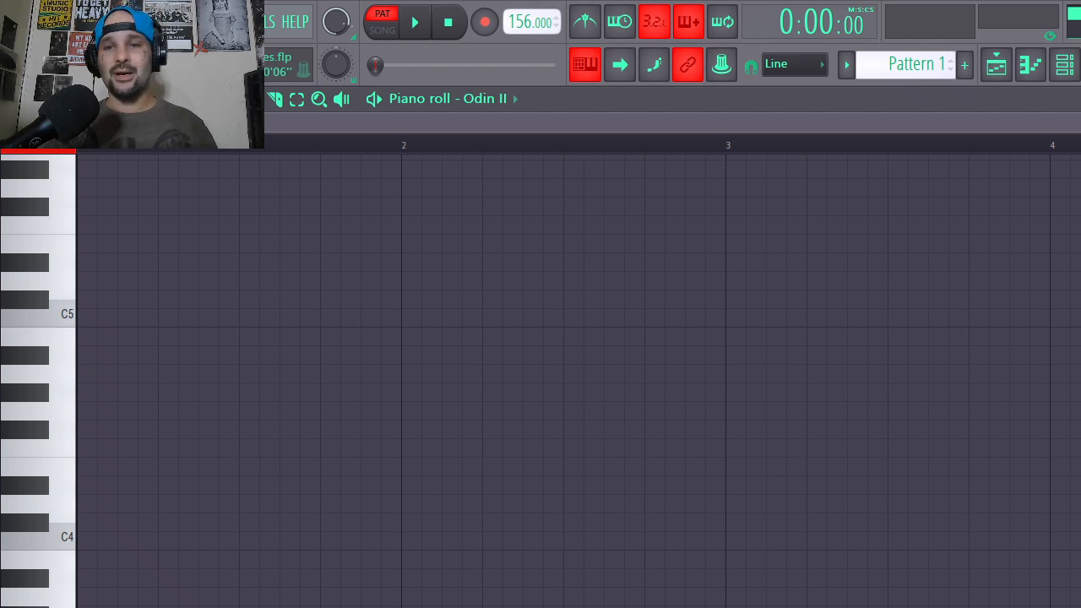
key("Escape")
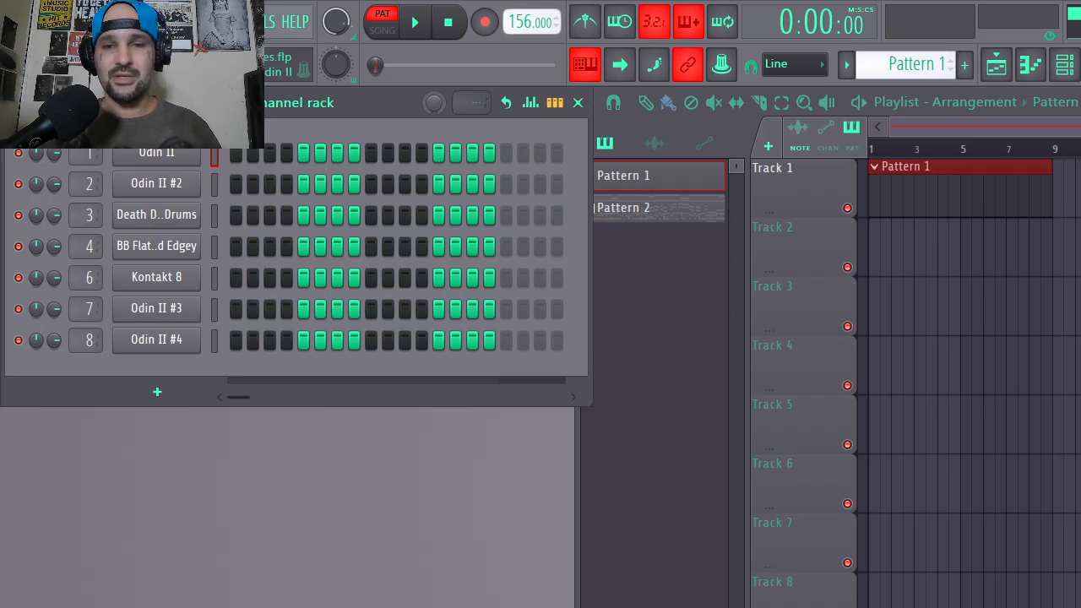
Examine the Odin II guitar plugin on channel 1 and its list of keyswitches.
left_click(158, 157)
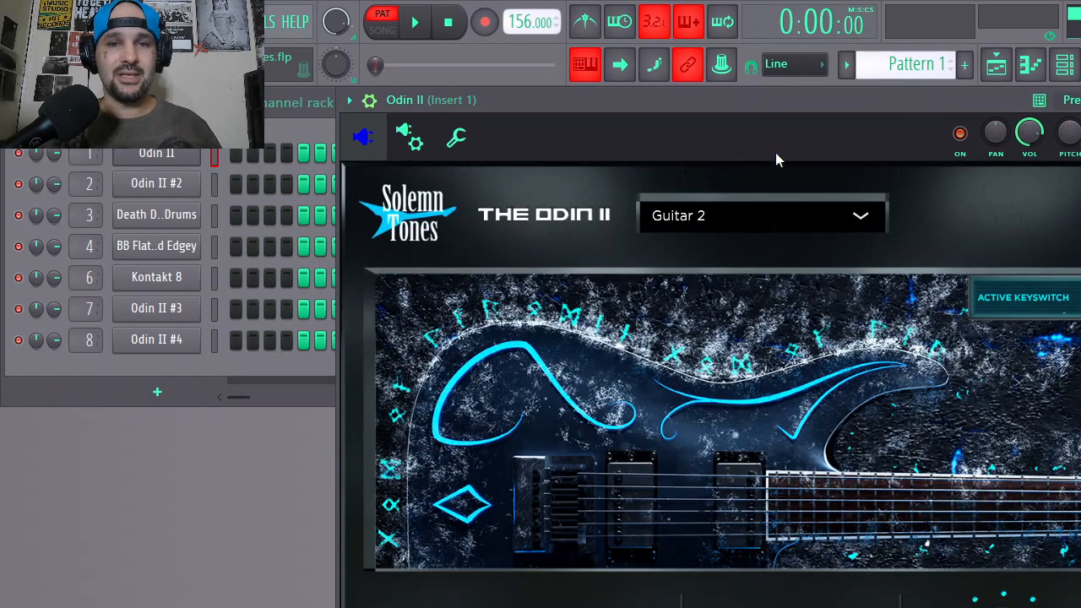
left_click_drag(788, 106, 1062, 93)
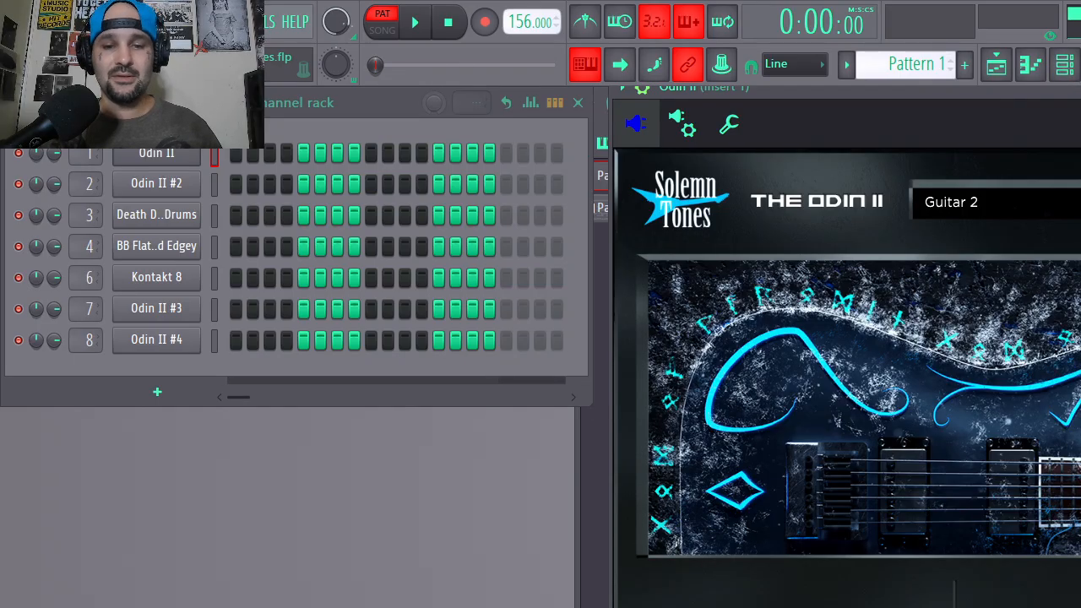
left_click(1080, 202)
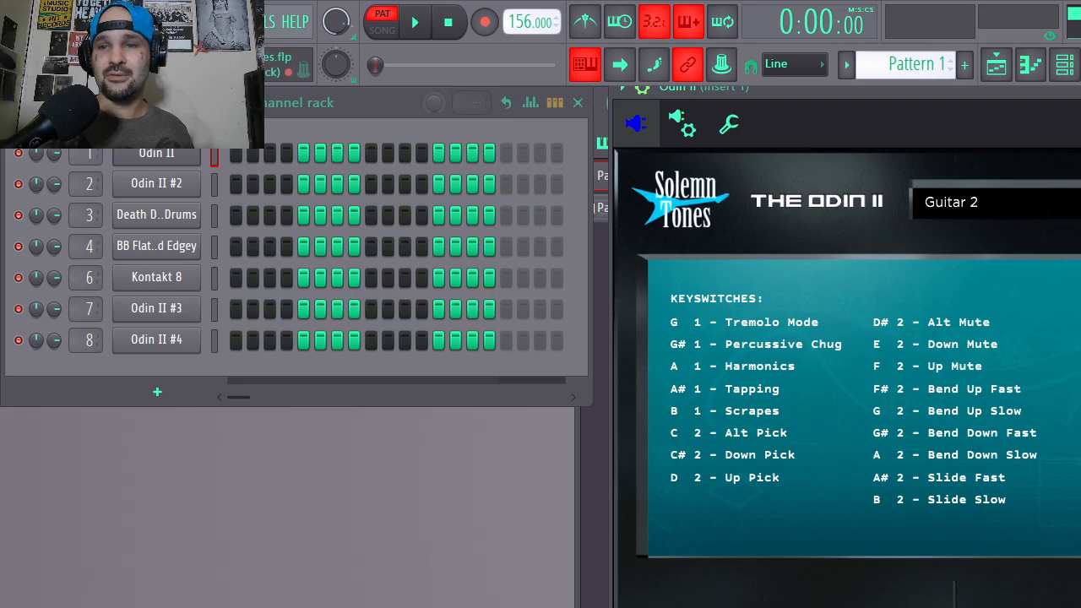
key("Escape")
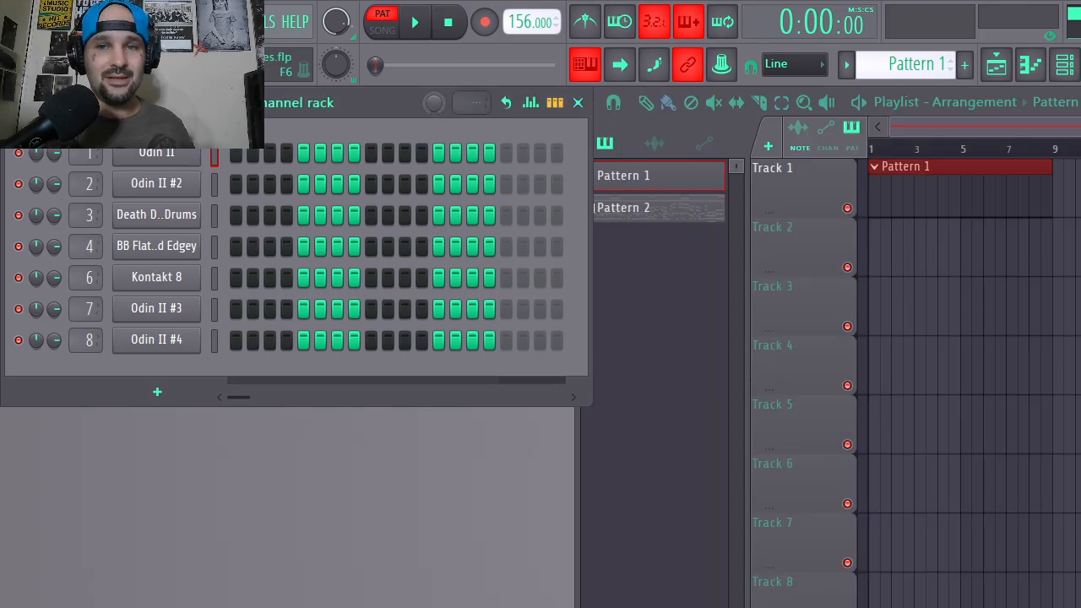
Examine the Fortin Nameless Suite X amp loaded on mixer Insert 1.
key("F9")
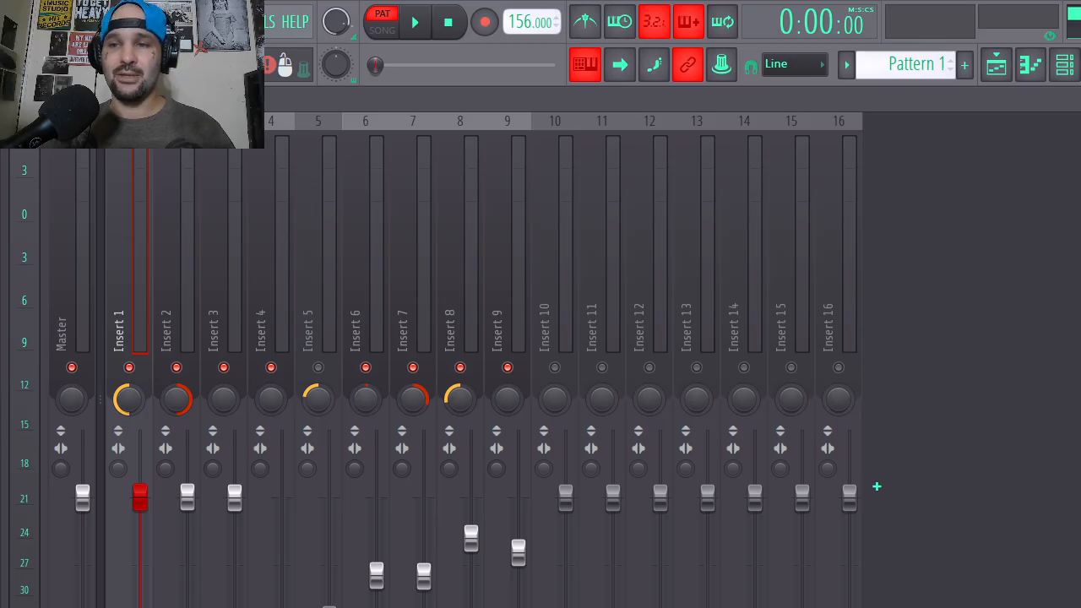
left_click(1077, 171)
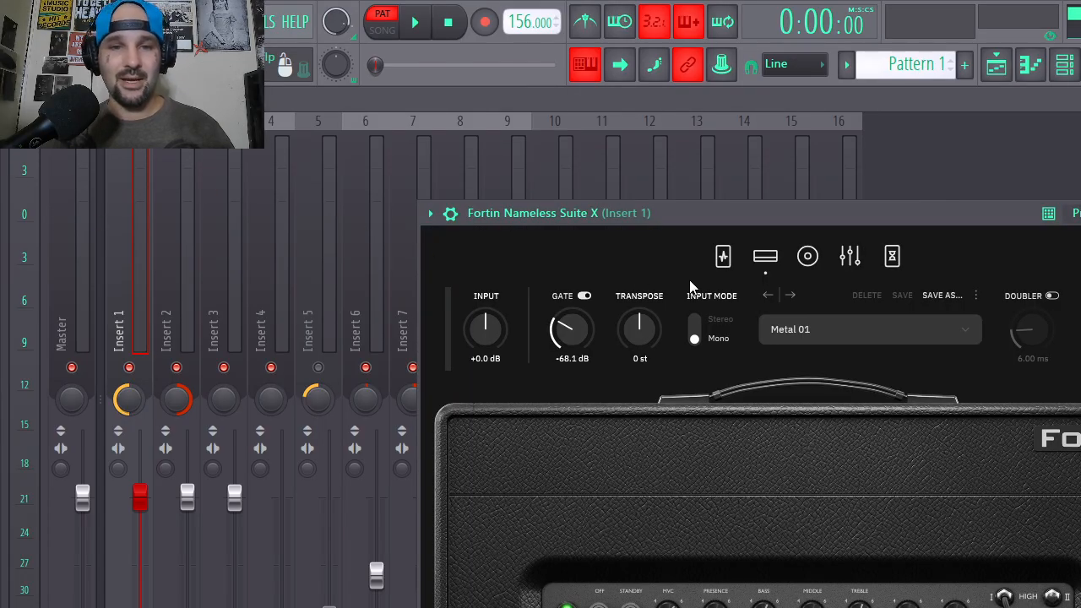
left_click_drag(915, 217, 854, 179)
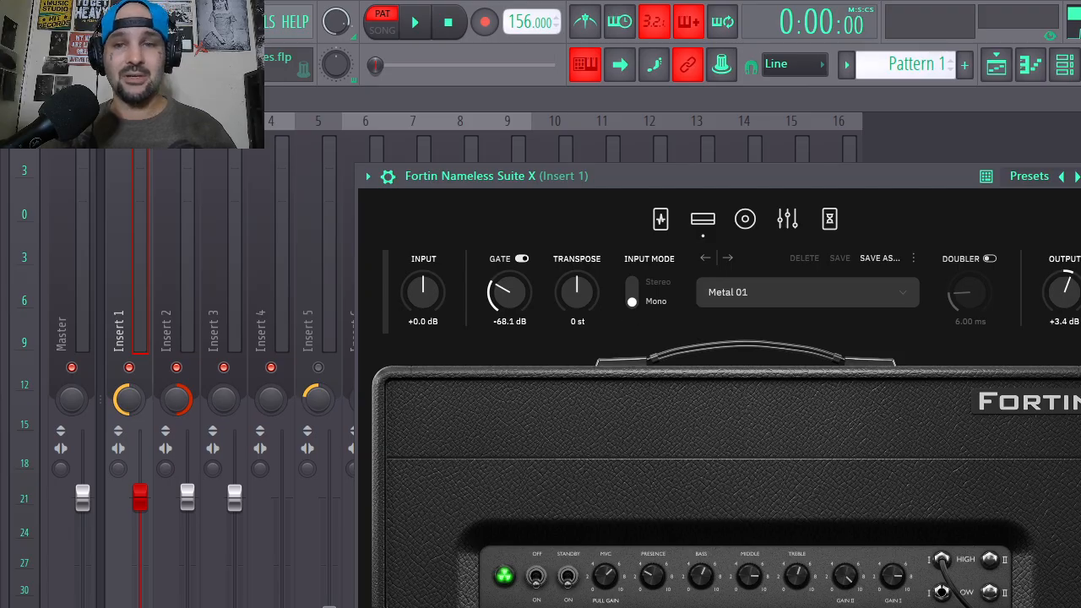
key("Escape")
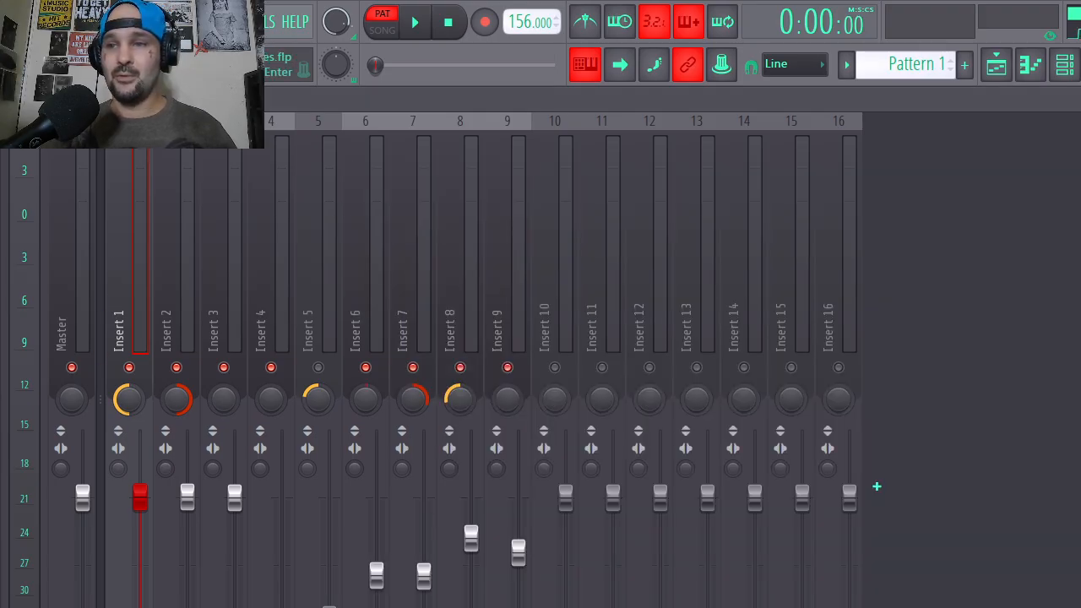
key("Escape")
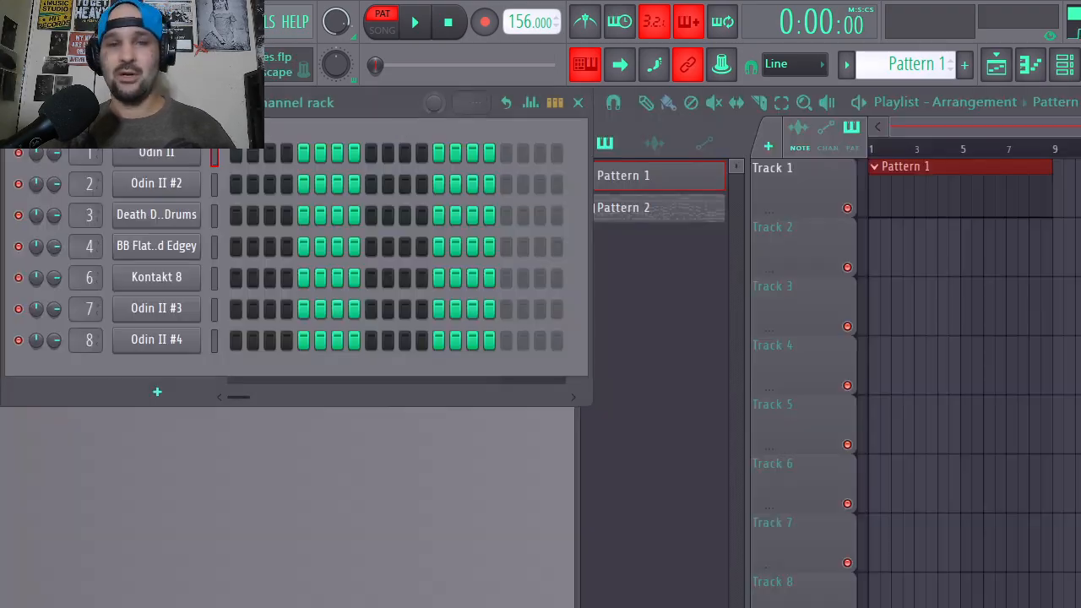
Examine the Death Dealer Drums plugin on channel 3, including its MIDI note assignments.
left_click(156, 215)
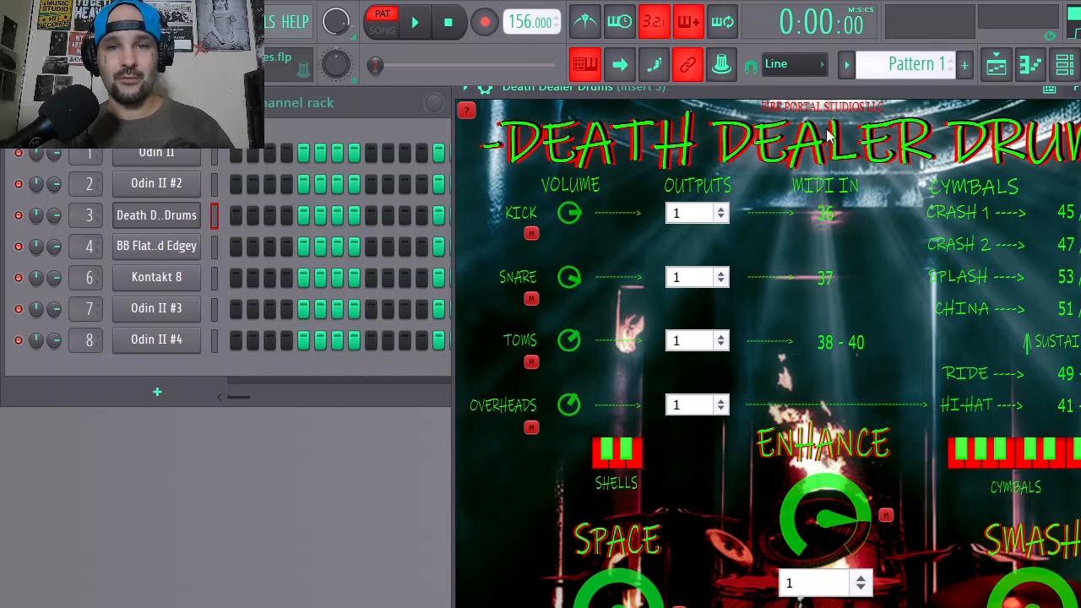
left_click_drag(809, 121, 834, 104)
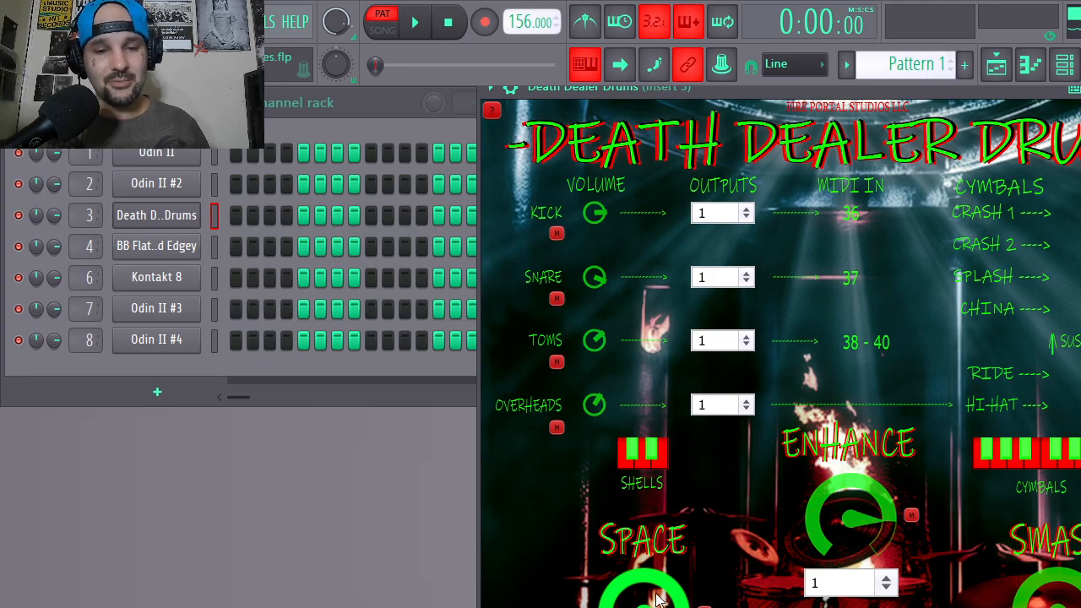
key("Escape")
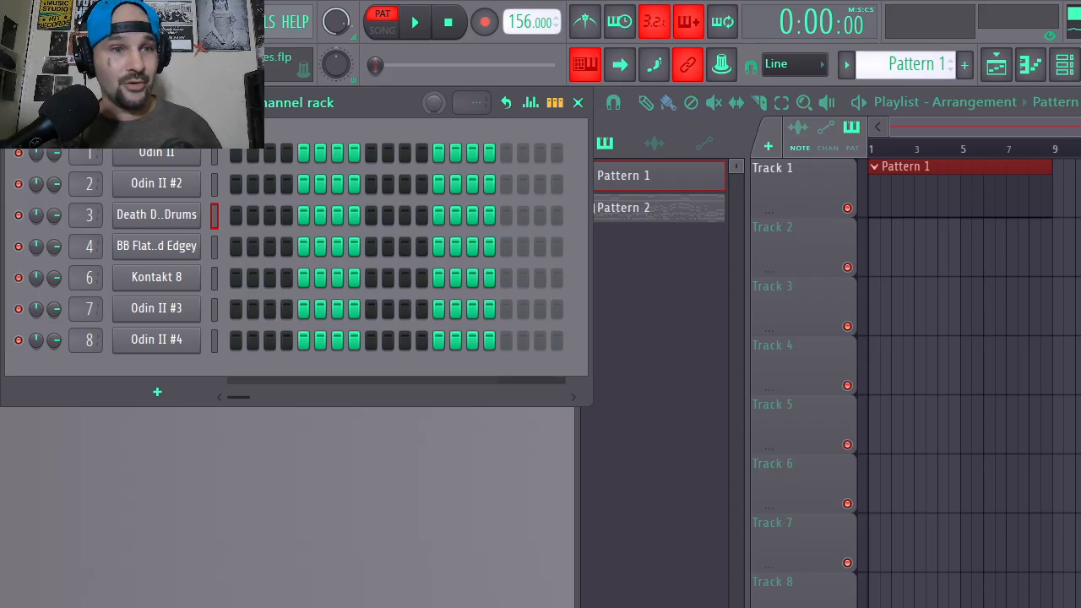
Open the Odin II channel's piano roll in Pattern 1 and audition notes on its keyboard.
right_click(190, 156)
left_click(244, 150)
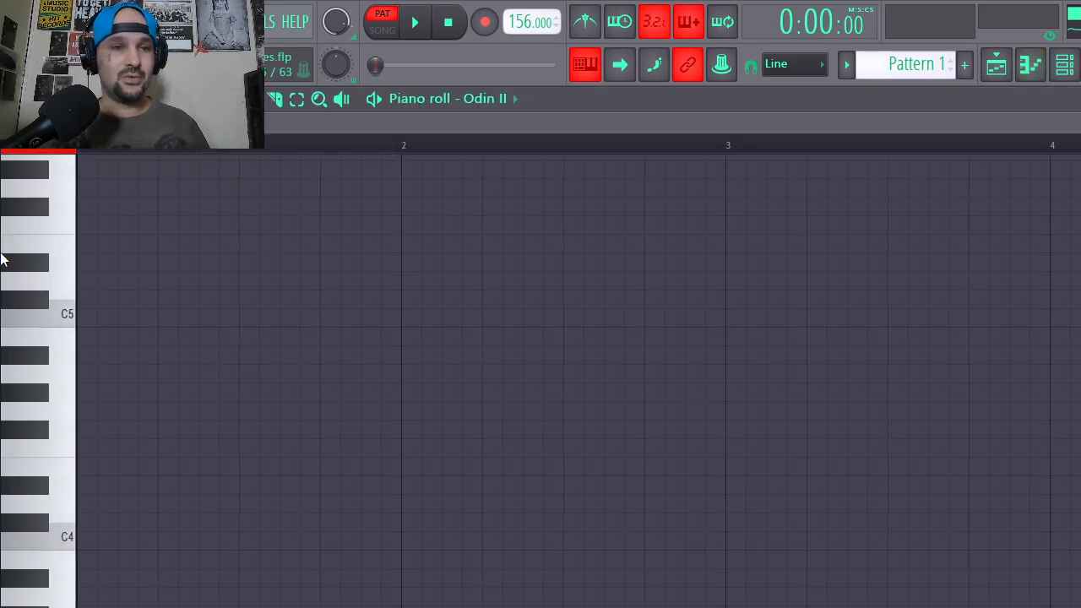
left_click_drag(53, 410, 59, 454)
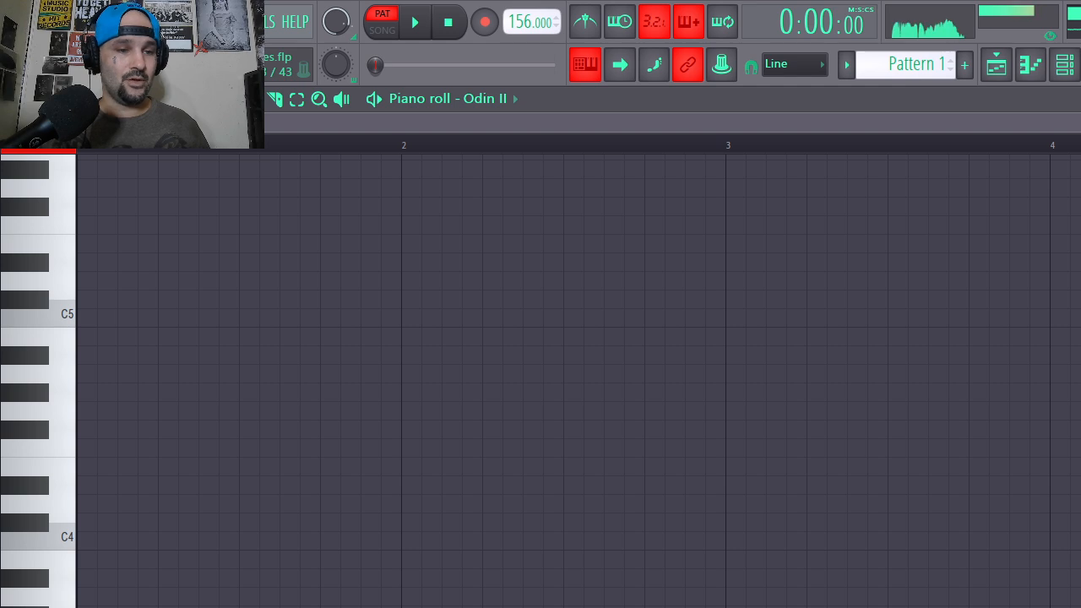
Audition a rising run of Odin II guitar notes with the typing keyboard, watching them on the piano roll keys.
left_click(594, 68)
left_click(604, 219)
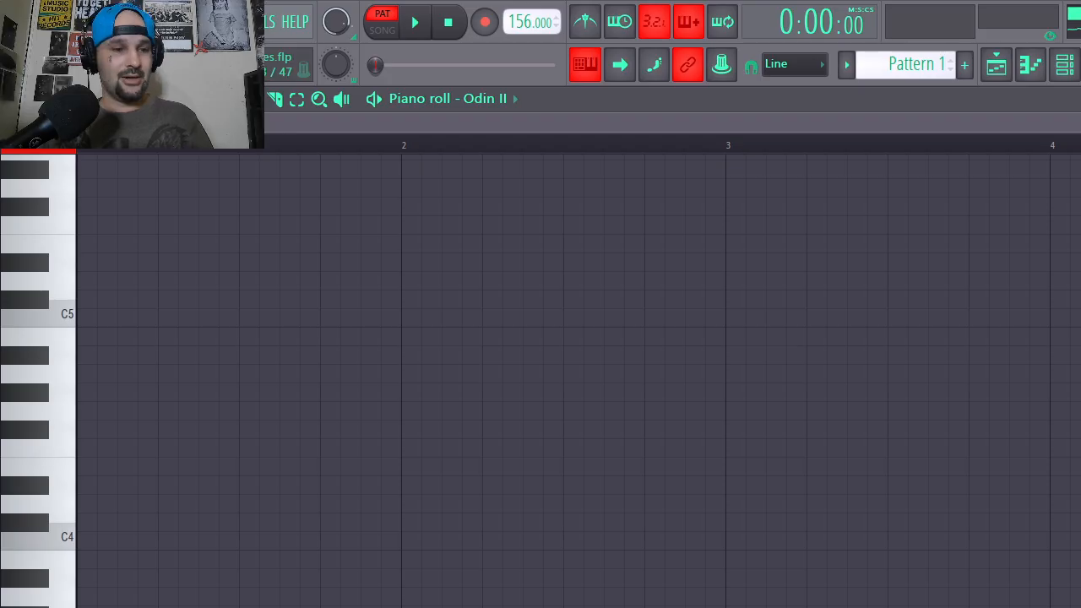
key("d")
key("c")
key("v")
key("g")
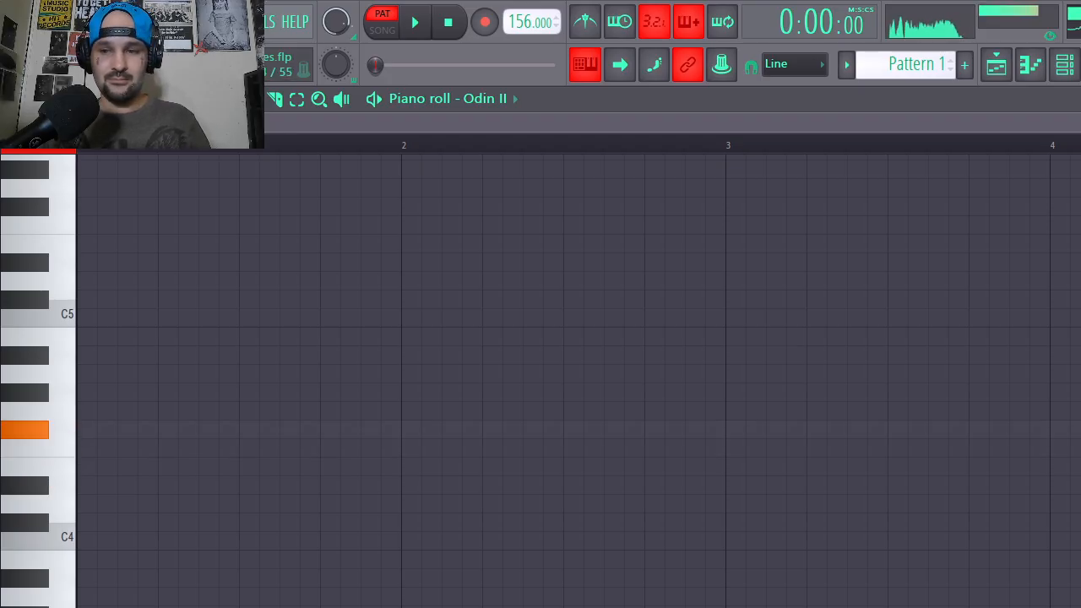
key("b")
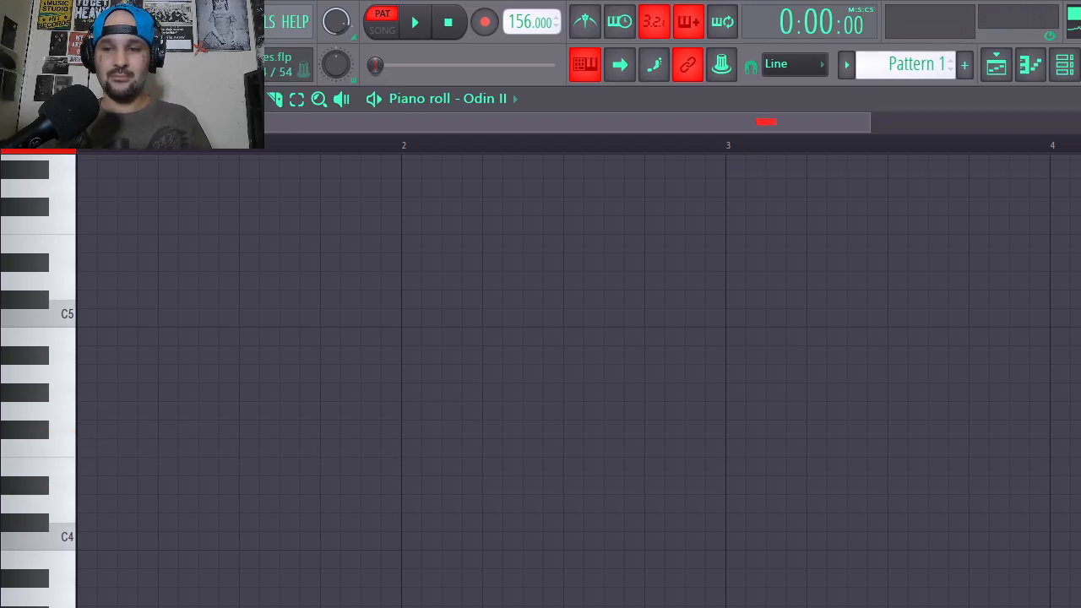
key("h")
key("n")
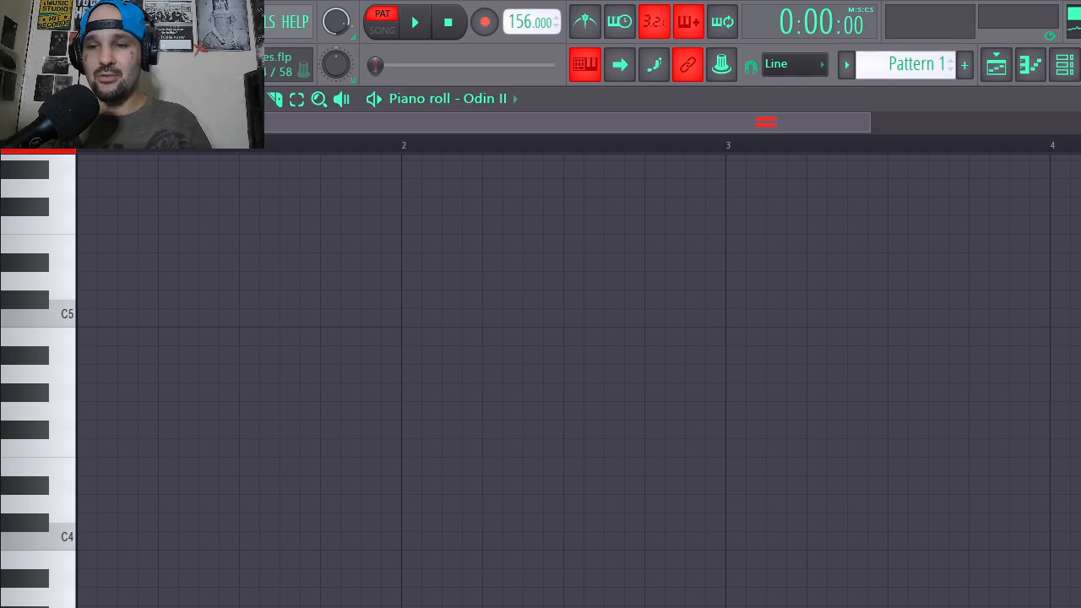
key("j")
key("q")
key("w")
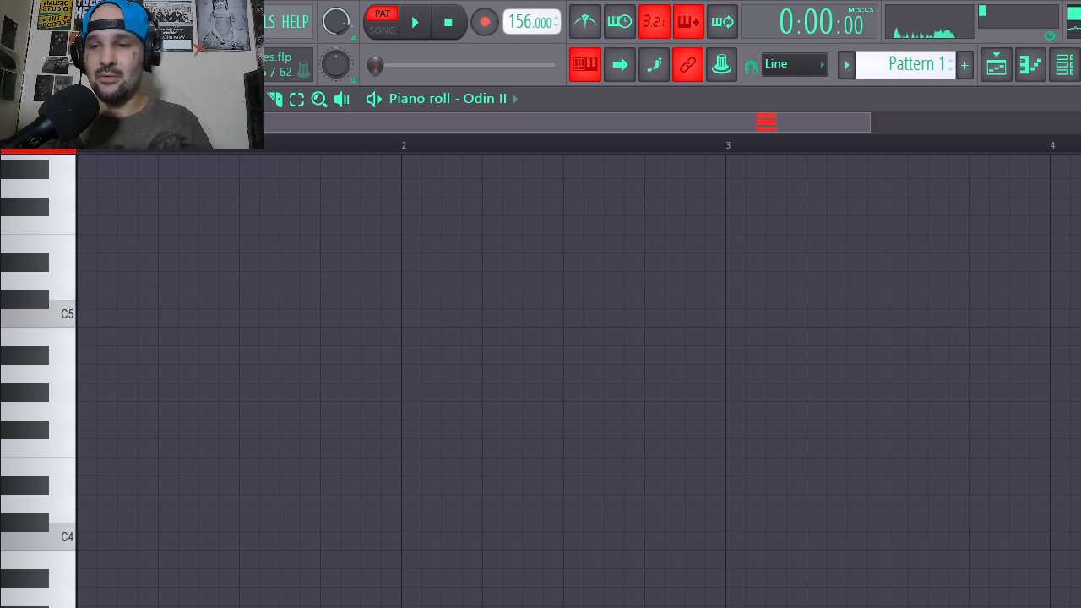
key("3")
key("r")
key("t")
key("t")
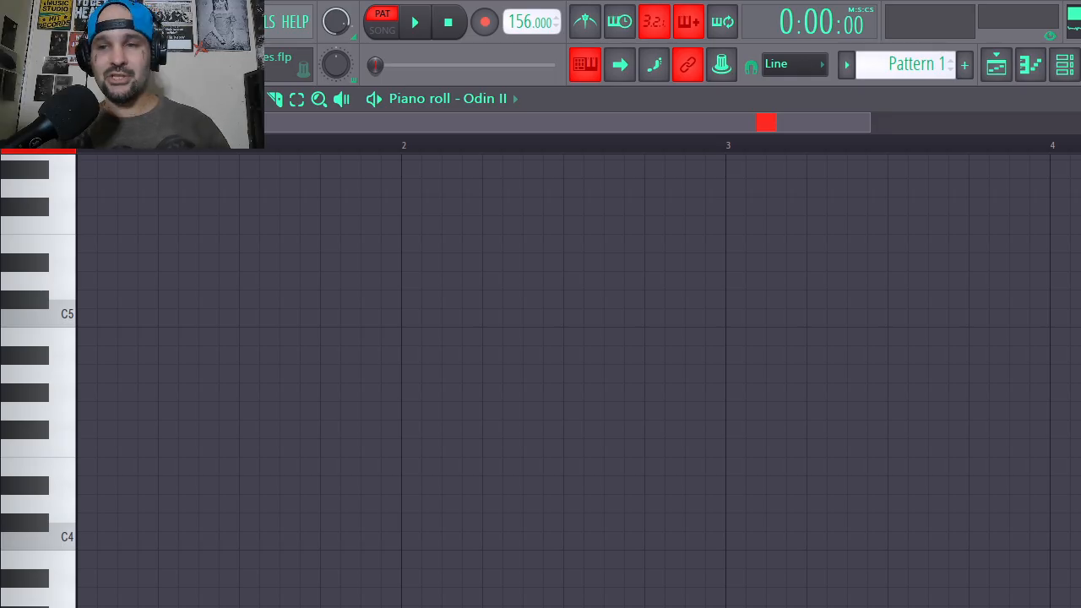
scroll(794, 451, "up", 3)
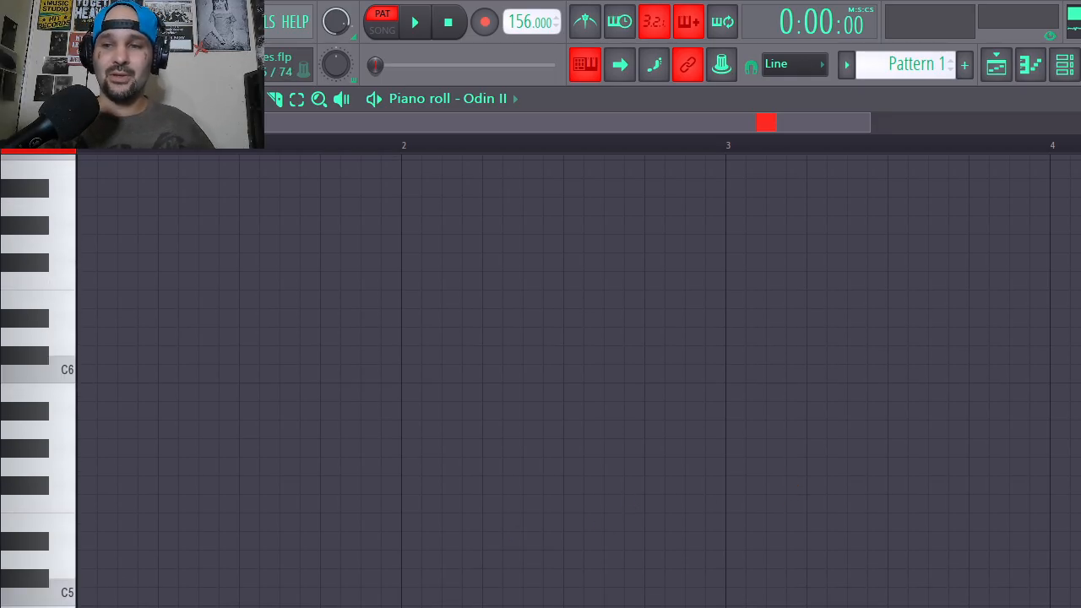
scroll(1021, 394, "down", 3)
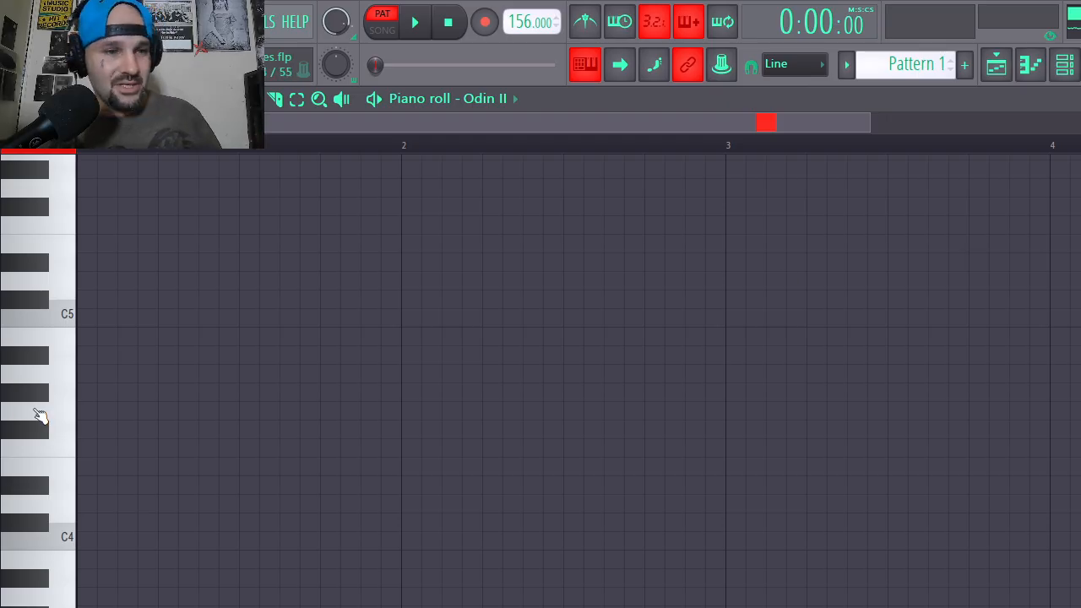
scroll(110, 448, "down", 3)
left_click_drag(103, 396, 79, 392)
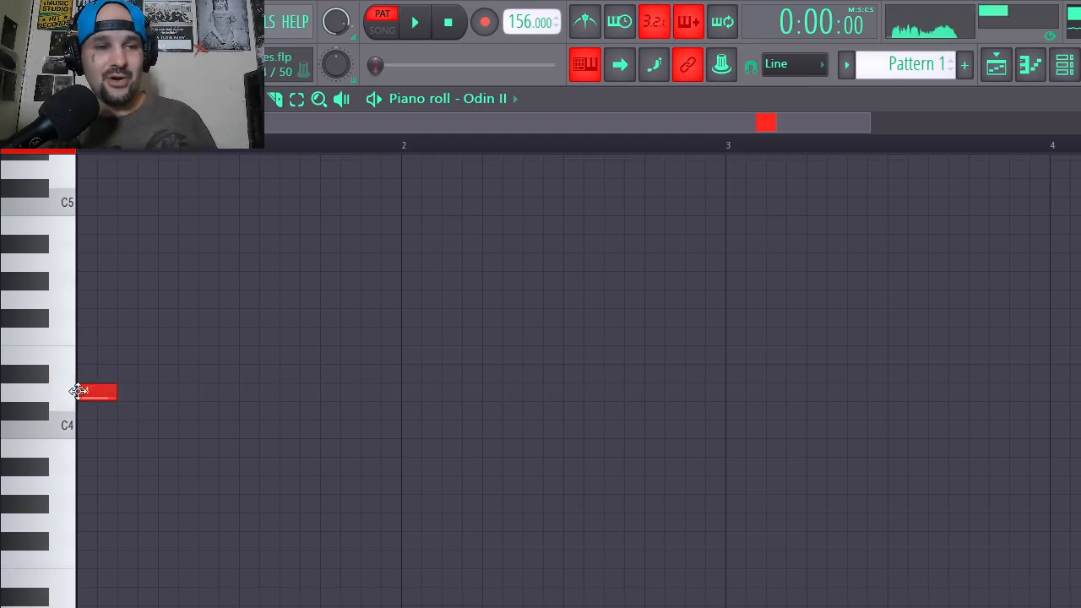
right_click(95, 395)
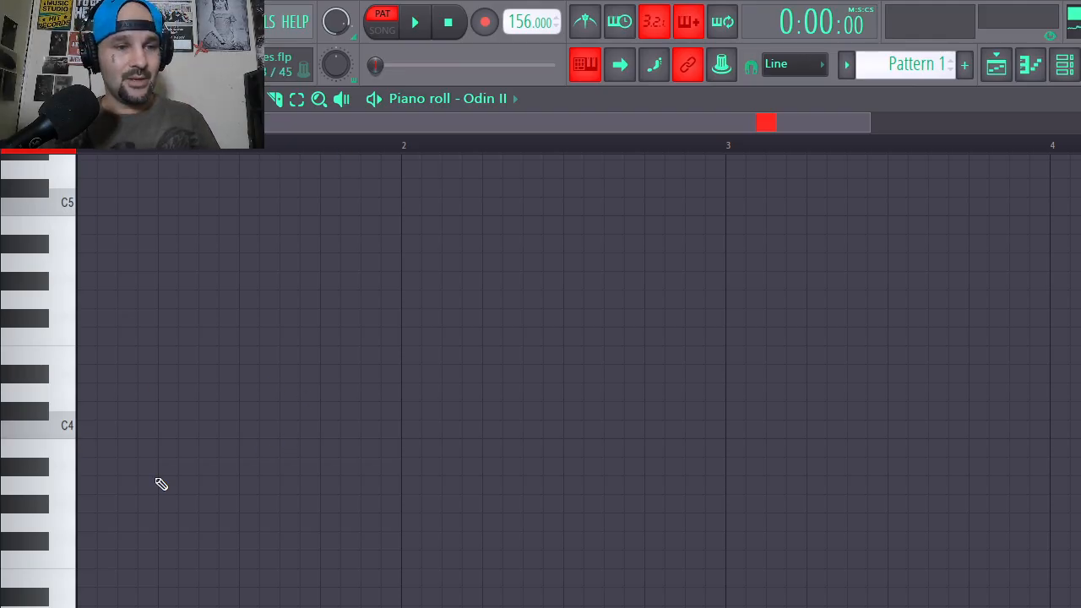
Draw a half-beat G3 note at the start of bar 1 and duplicate it to fill the bar with eight notes.
left_click_drag(81, 562, 52, 521)
key("ctrl+a")
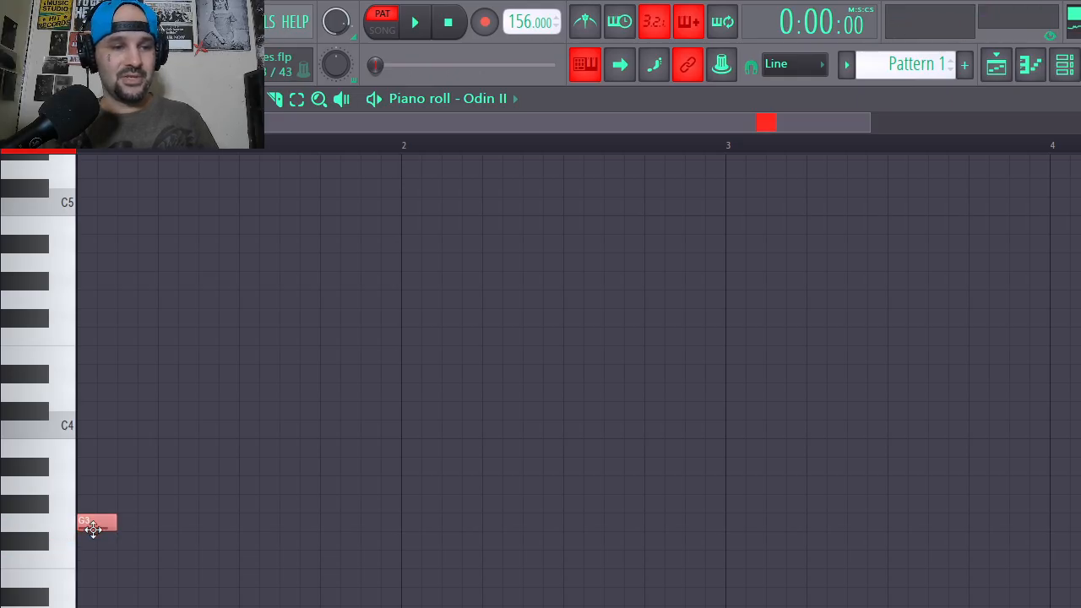
key("ctrl+b")
key("ctrl+b")
key("ctrl+b")
key("ctrl+b")
key("ctrl+b")
key("ctrl+b")
key("ctrl+b")
key("ctrl+d")
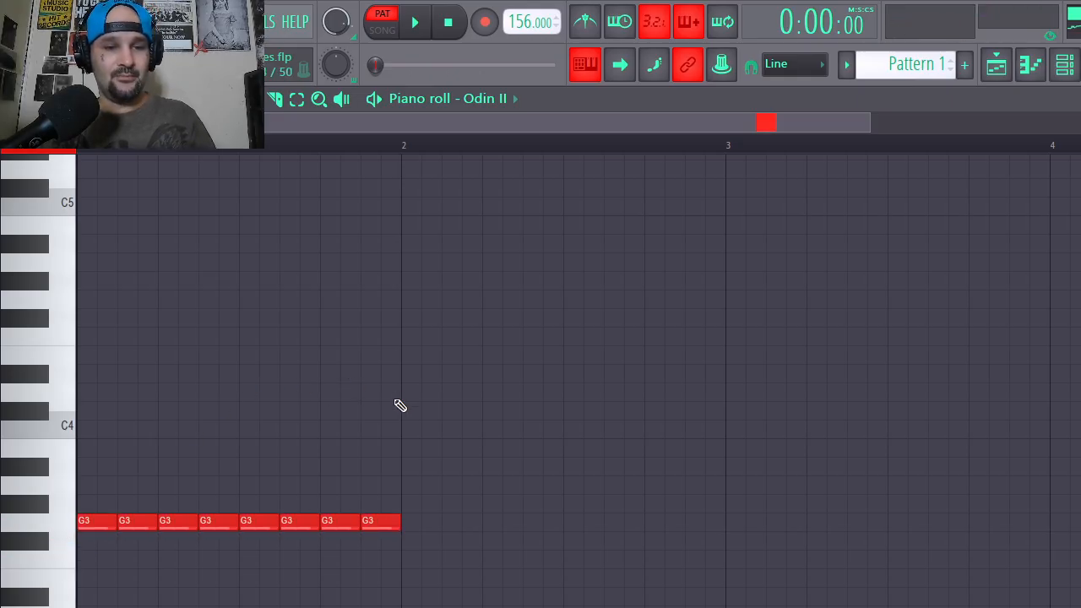
Duplicate bar 1's G3 notes into bar 2 and play the pattern back.
key("ctrl+a")
key("ctrl+b")
key("ctrl+d")
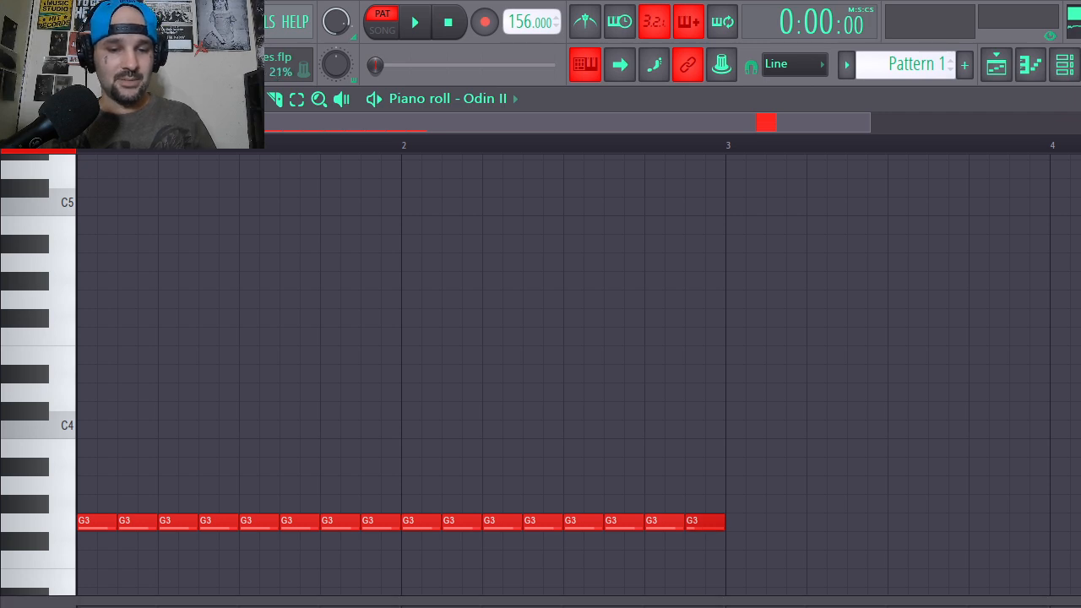
key("space")
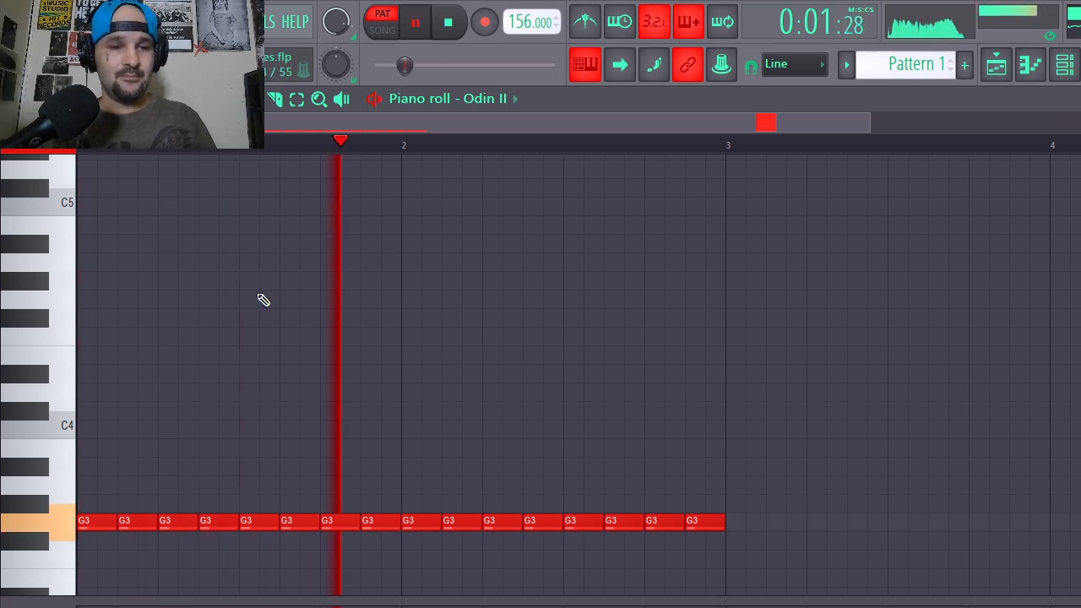
Accent the third and fifth G3 notes of bar 1 with higher velocity and play the pattern back.
key("space")
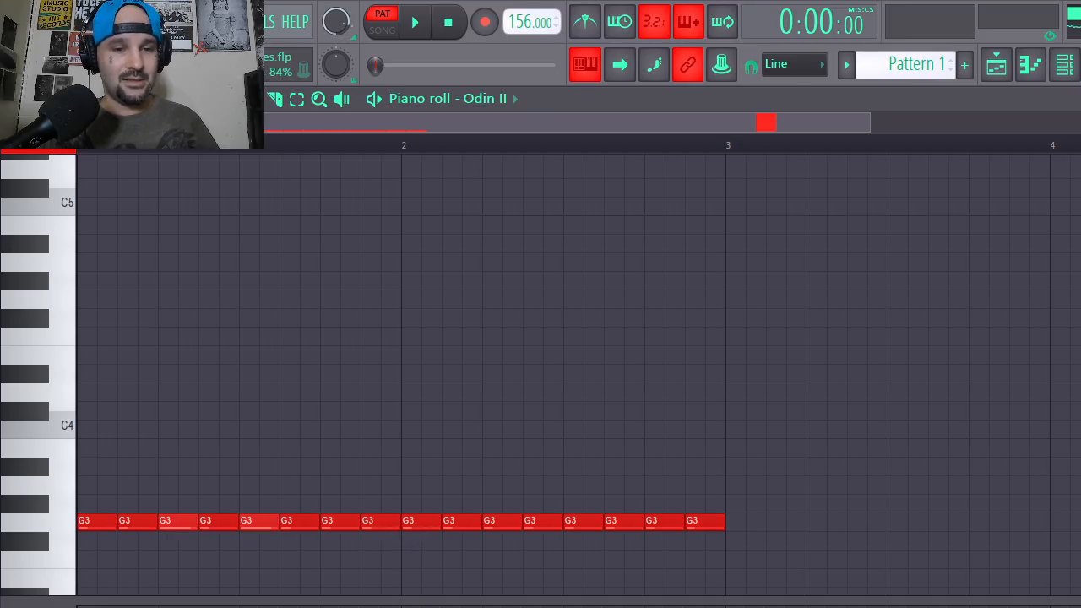
key("space")
key("space")
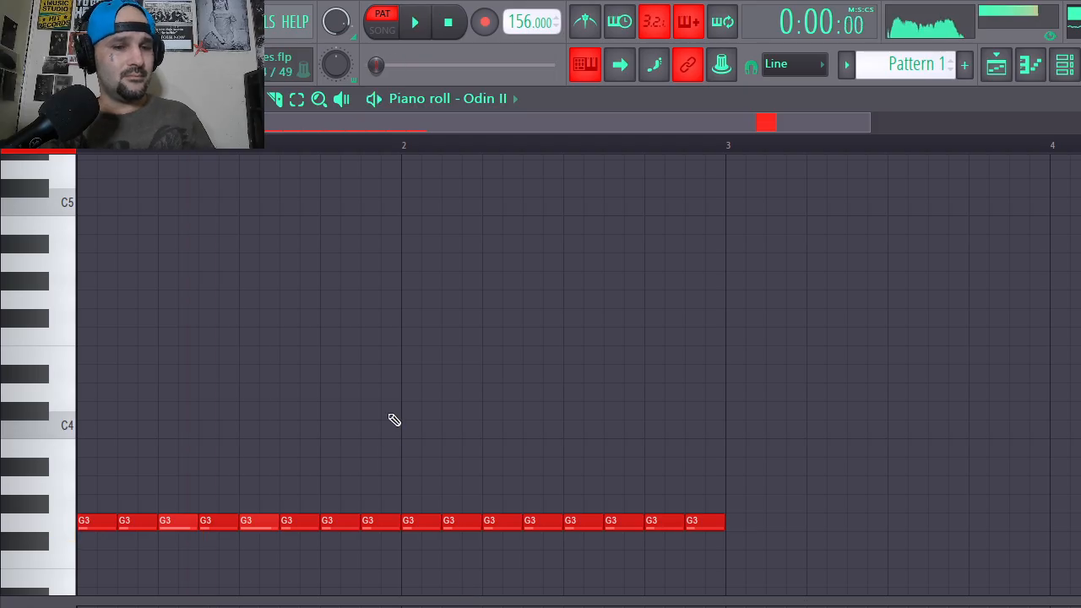
key("space")
key("space")
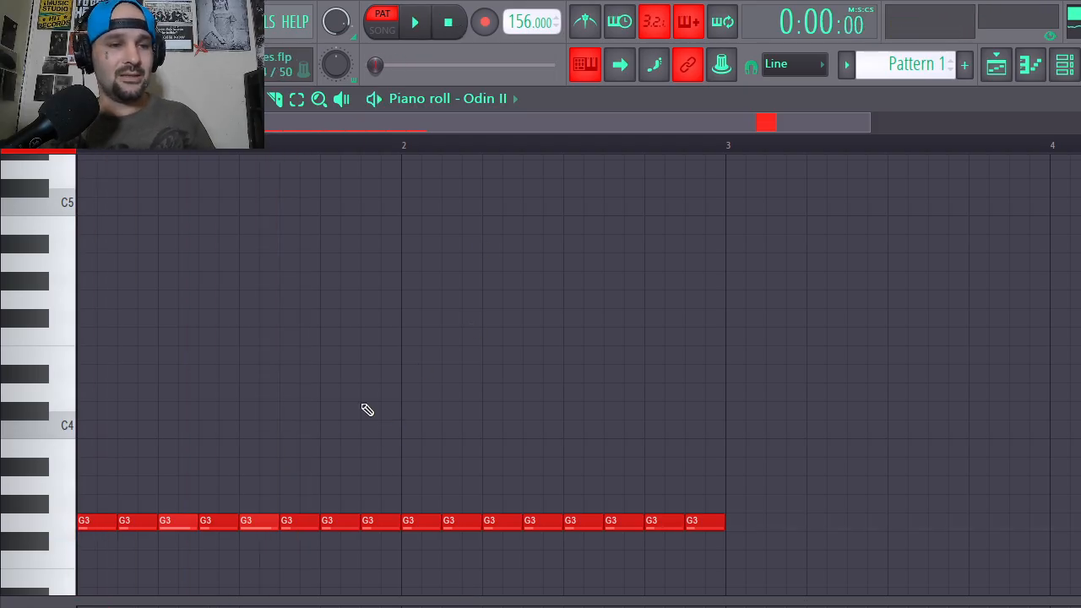
key("space")
key("space")
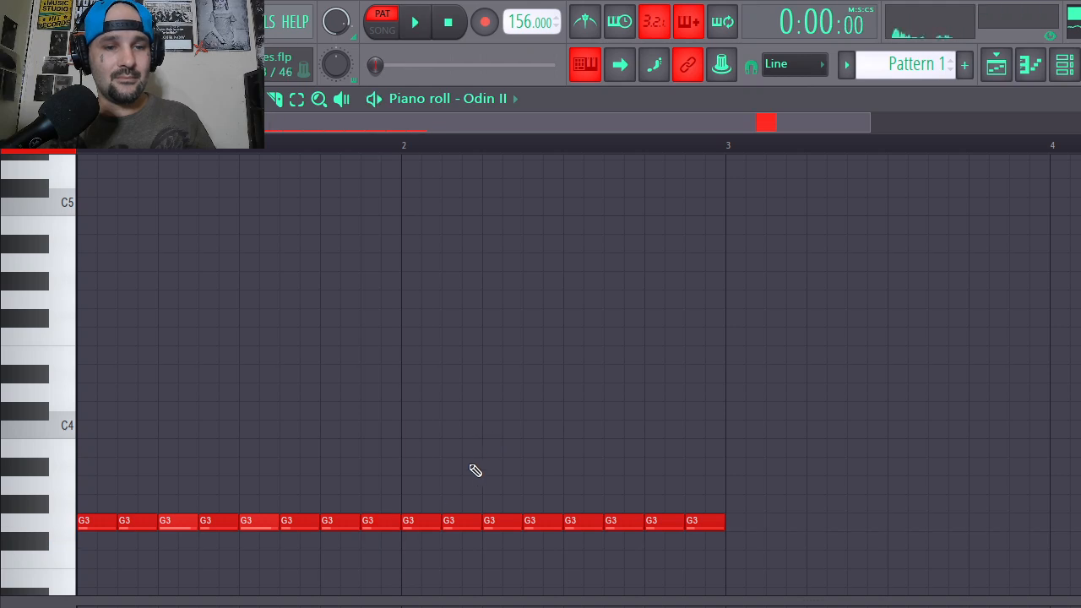
Accent the first, third and last four G3 notes of bar 2 with higher velocity and play both bars.
key("space")
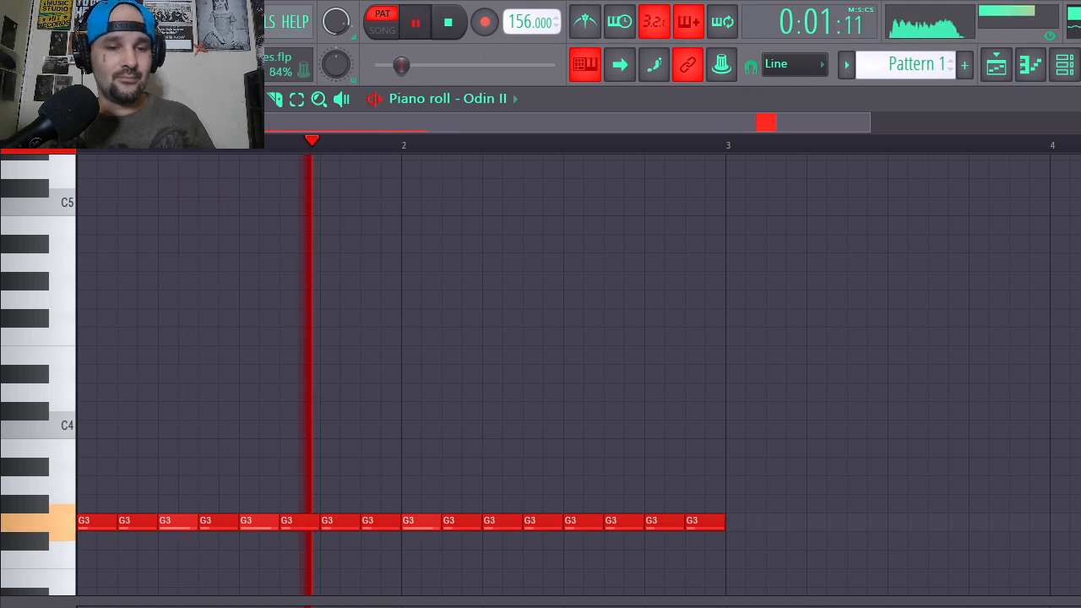
key("space")
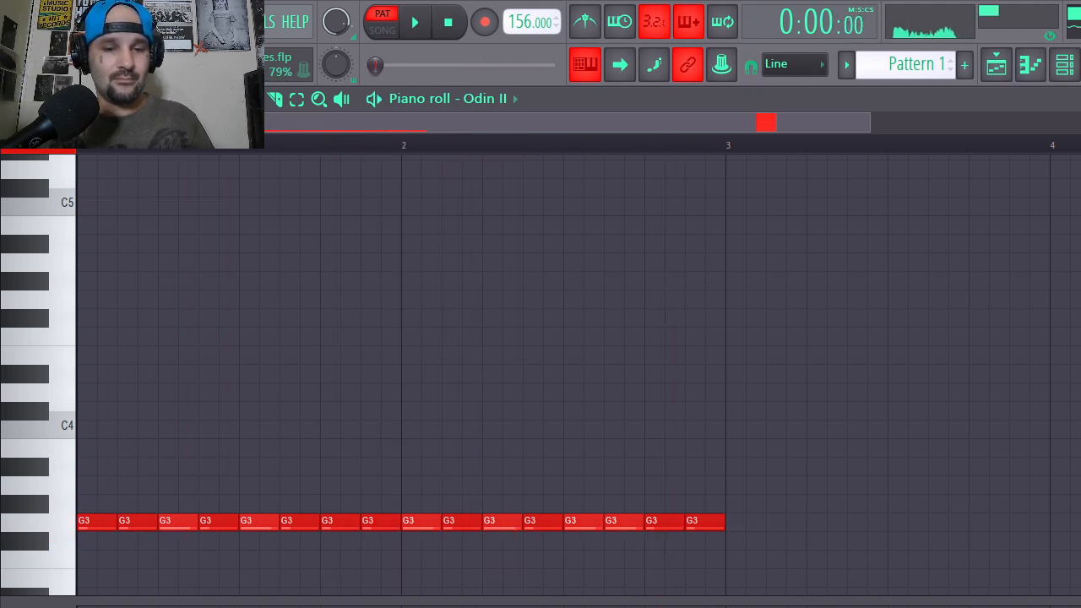
key("space")
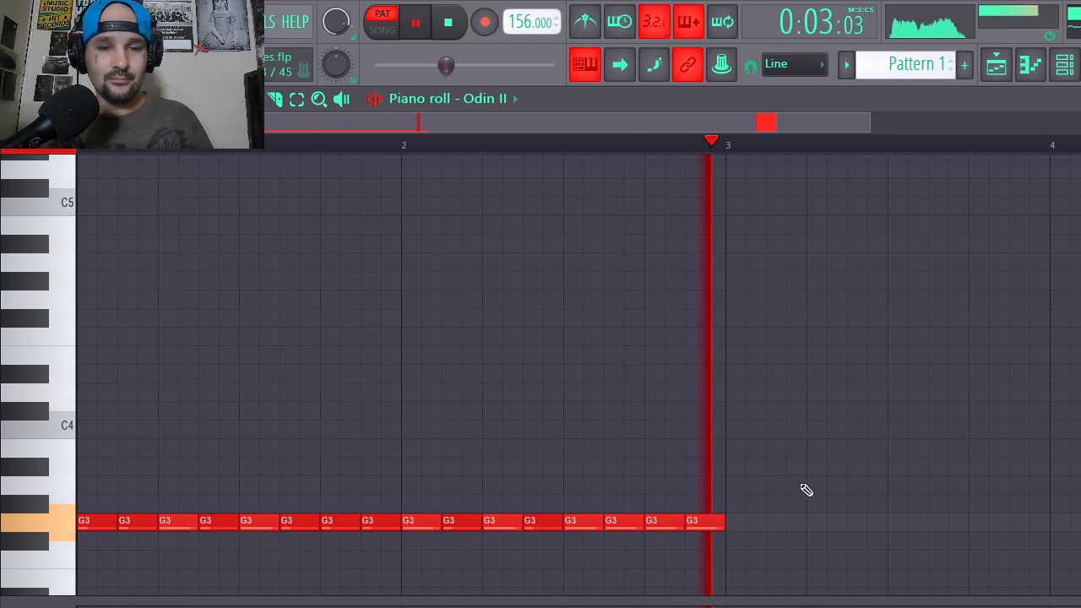
key("space")
Duplicate the two-bar G3 phrase into bars 3 and 4 and play the pattern.
key("ctrl+a")
key("ctrl+b")
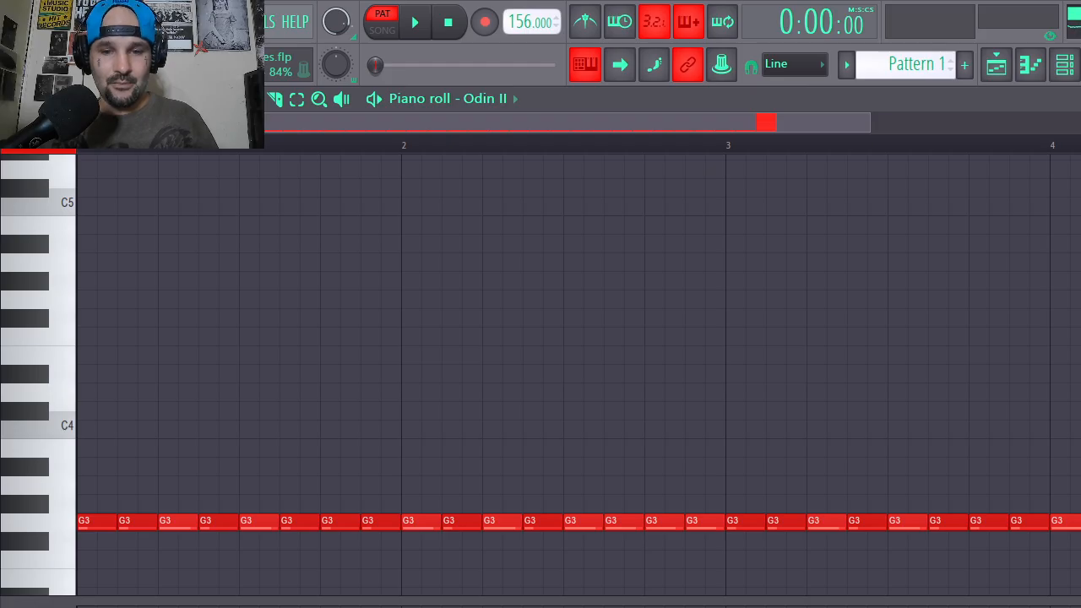
key("space")
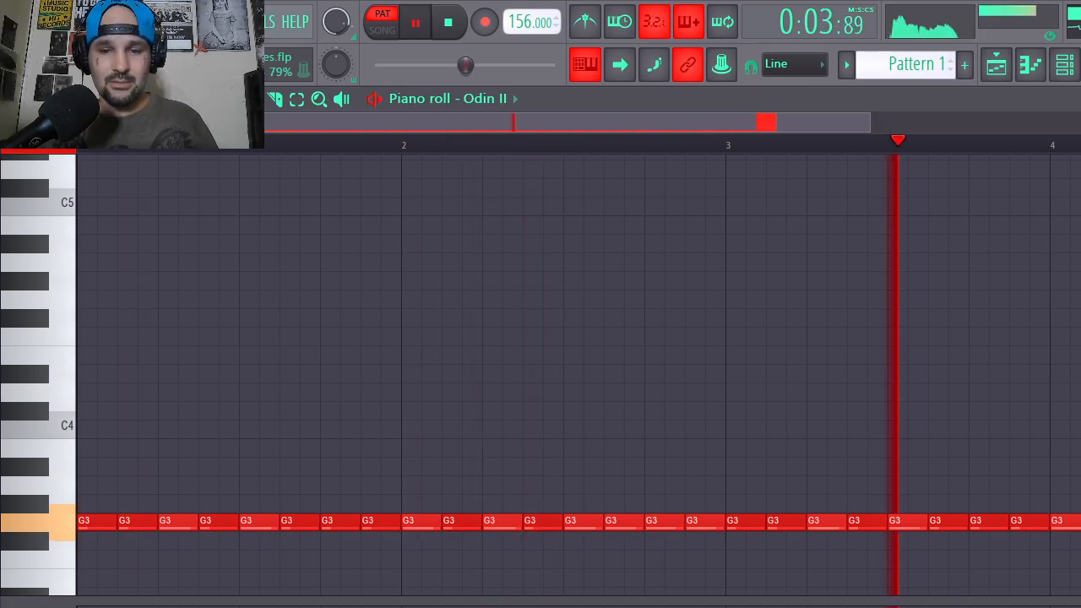
key("space")
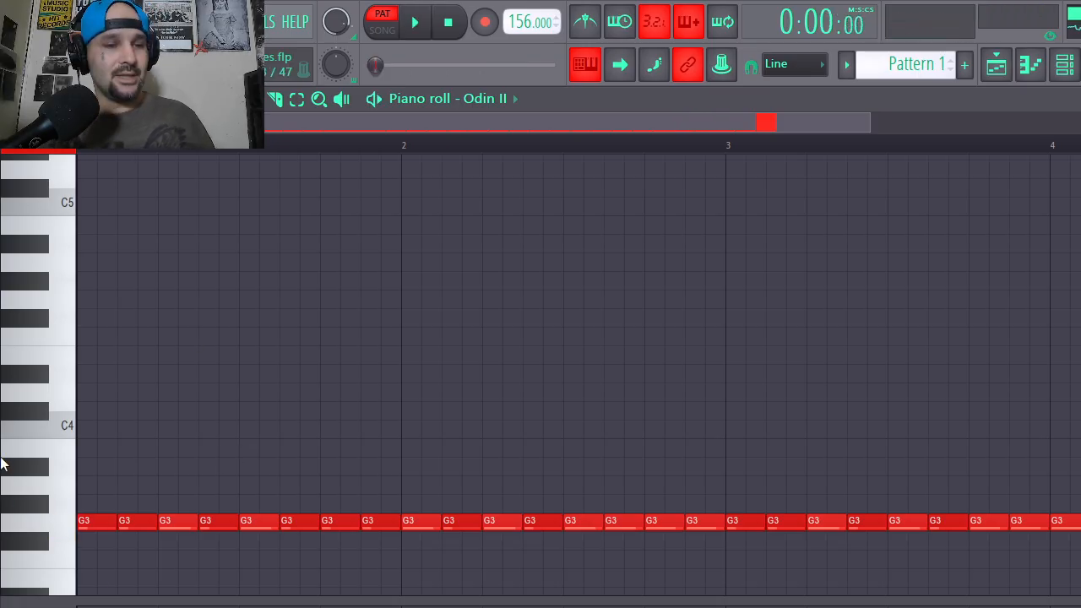
Raise bar 1's third note to A3 and its fifth note to A#3, playing the riff between changes.
left_click(168, 528)
key("space")
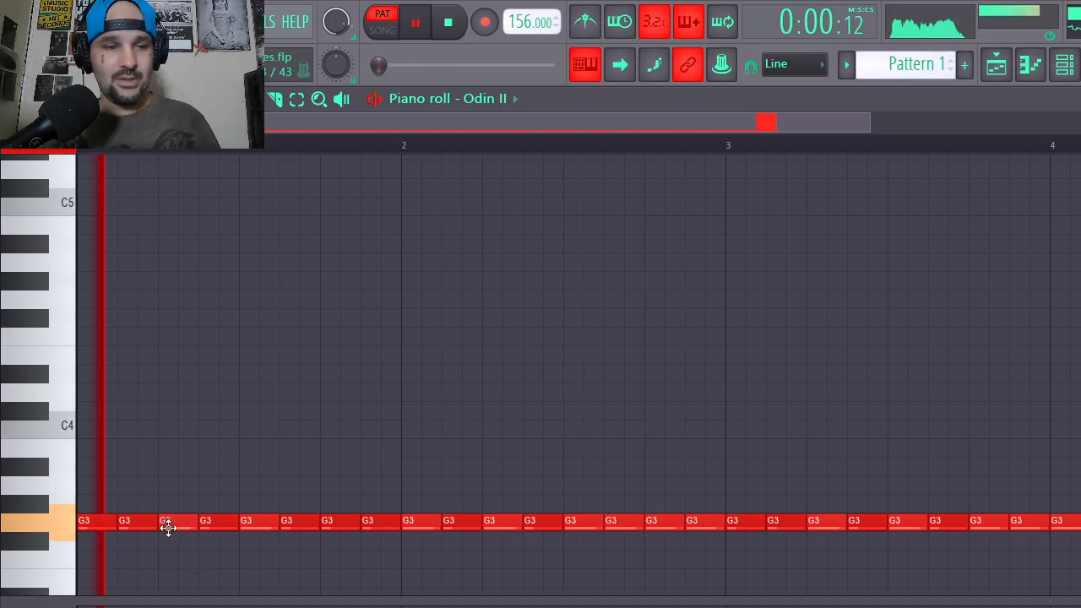
key("space")
left_click_drag(168, 528, 165, 484)
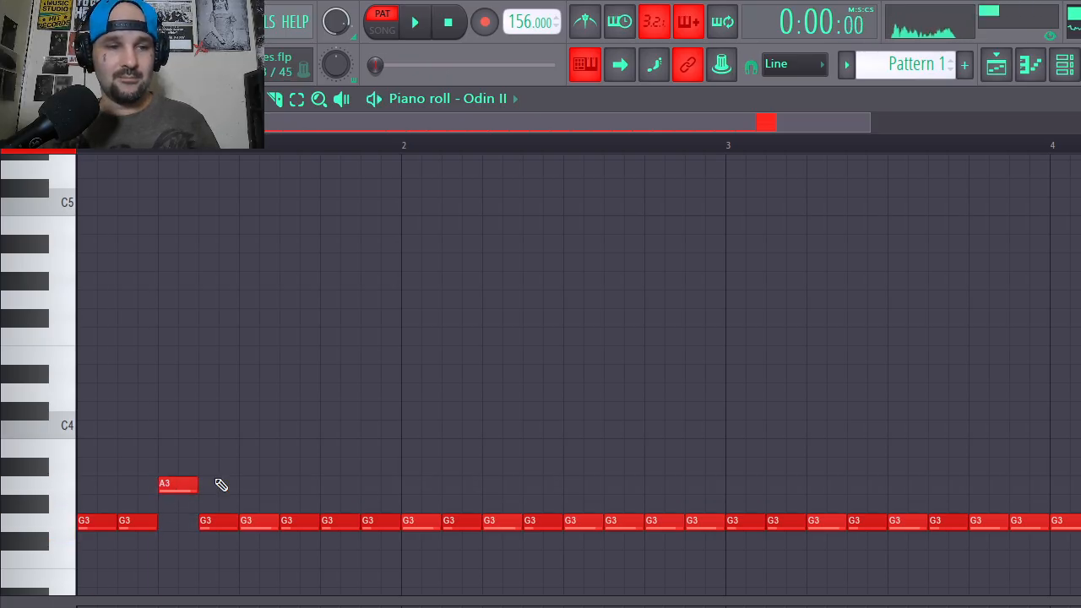
key("space")
left_click_drag(250, 524, 249, 466)
key("space")
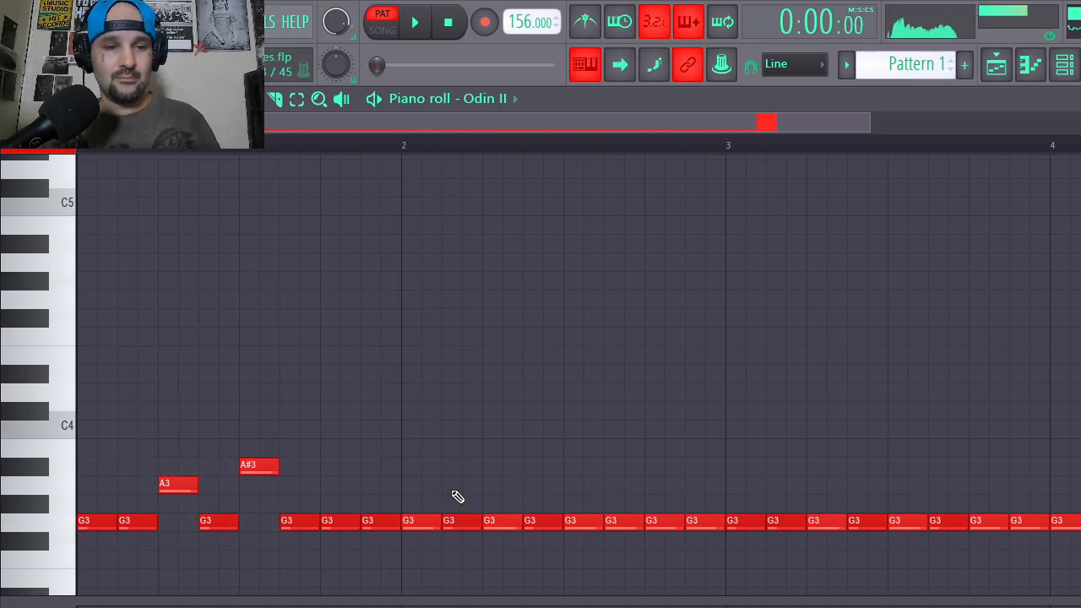
Raise bar 2's fifth and sixth notes to A#3, replace its last two with A3, and play the riff.
left_click_drag(585, 526, 616, 461)
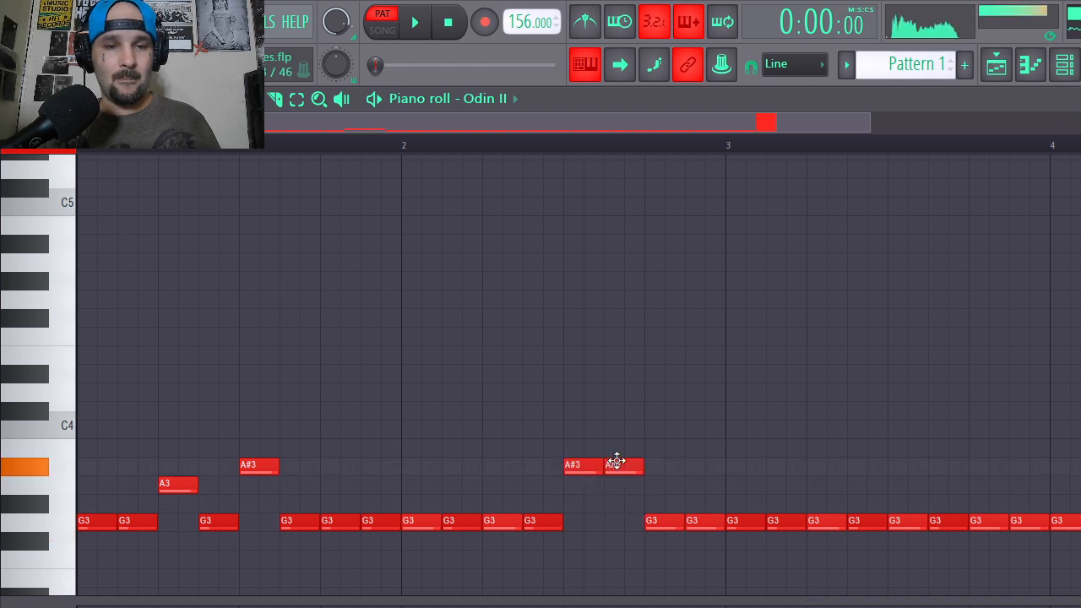
left_click(653, 488)
left_click(698, 490)
right_click(683, 523)
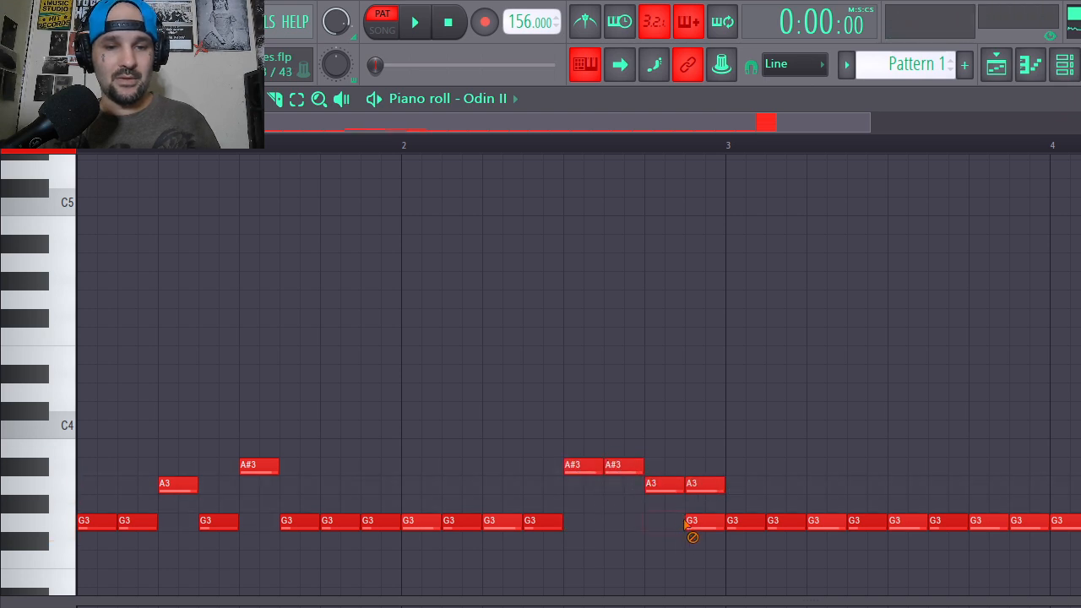
right_click(685, 524)
key("space")
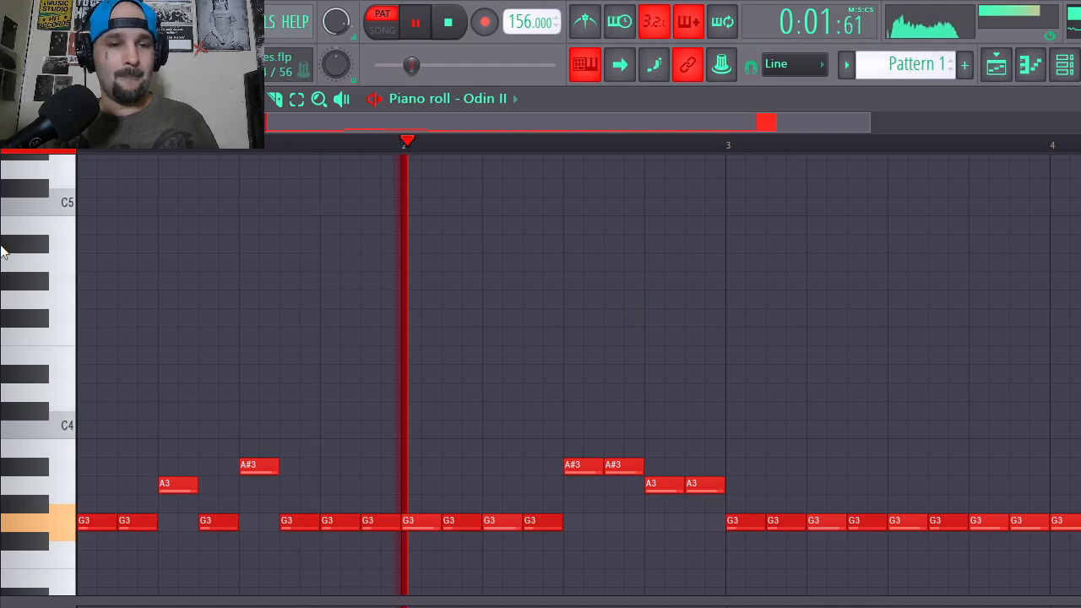
left_click(449, 23)
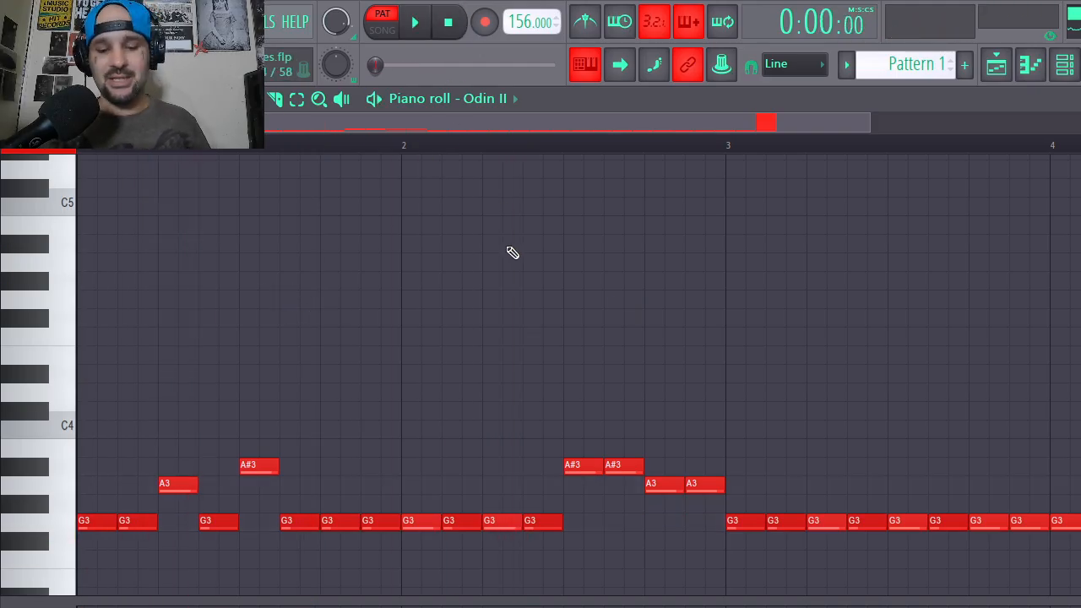
key("space")
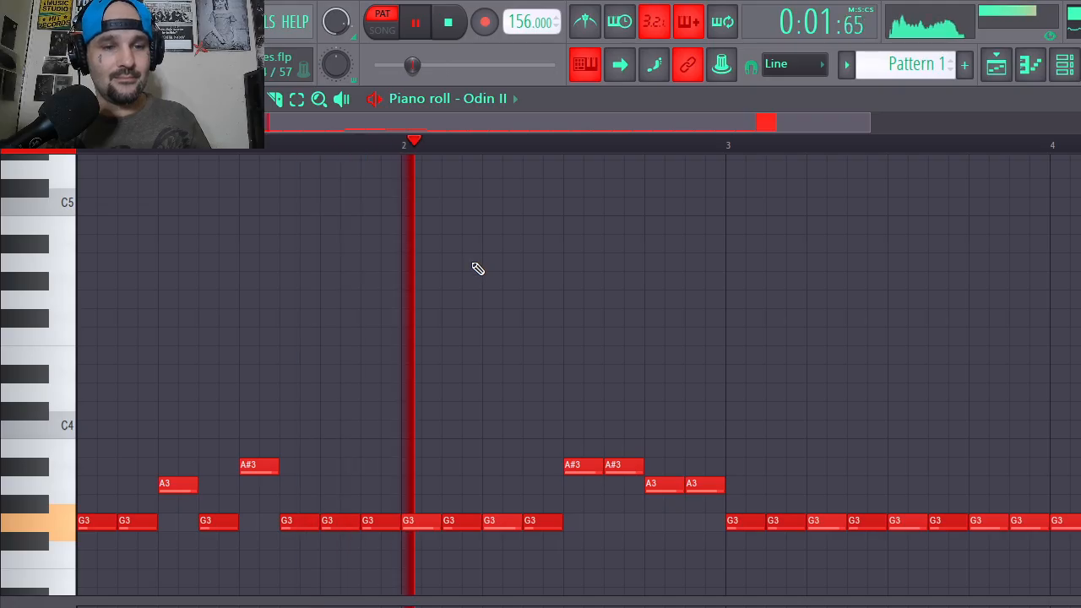
key("space")
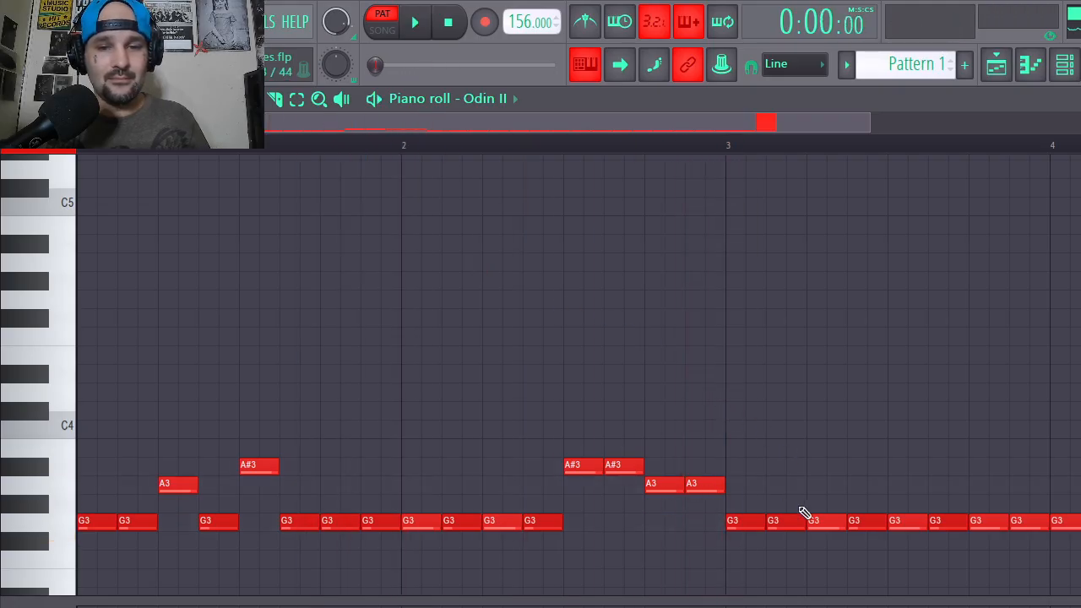
Raise bar 3's third note to A#3, and its fifth, seventh and eighth notes plus bar 4's first to C4.
left_click_drag(837, 521, 845, 460)
left_click_drag(911, 515, 908, 426)
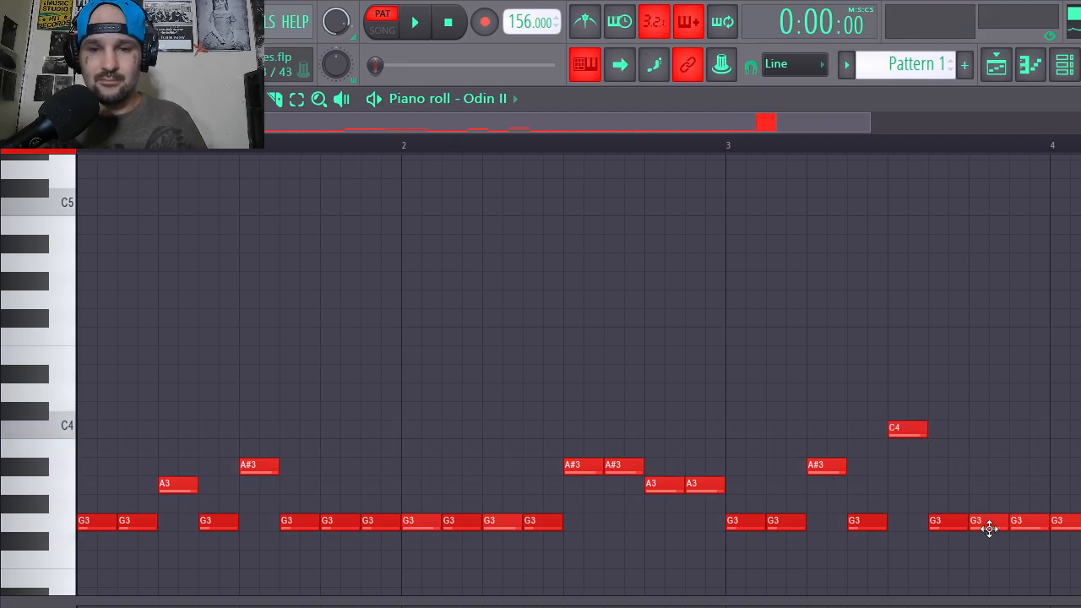
left_click_drag(989, 529, 1061, 530)
left_click_drag(1061, 528, 1062, 425)
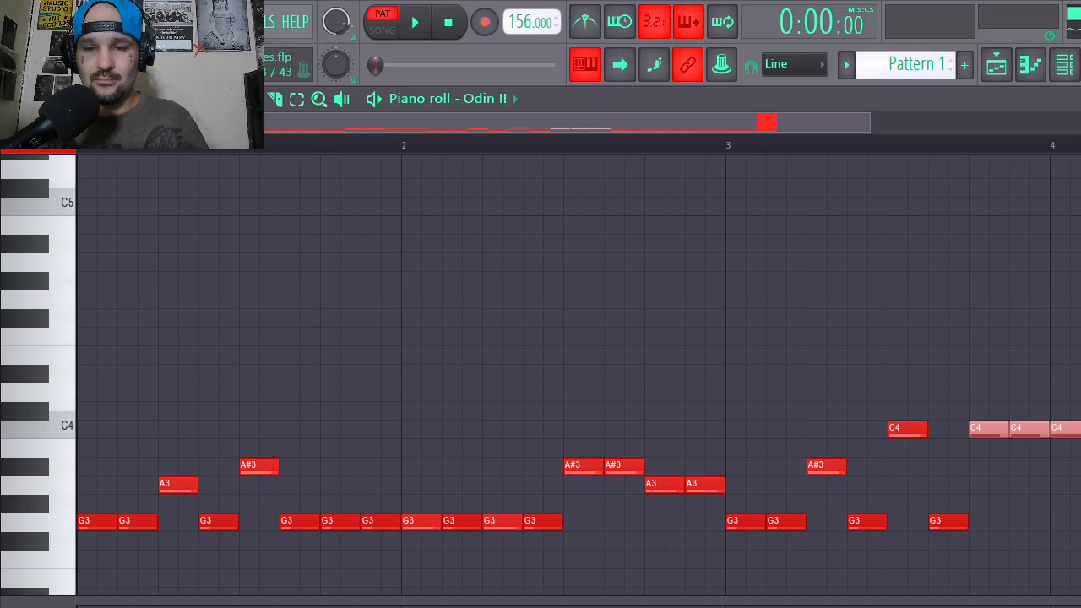
Raise bar 4's third note to D#4, its fifth and sixth to D4 and its last two to C4, then play from bar 3.
left_click_drag(1080, 521, 1080, 374)
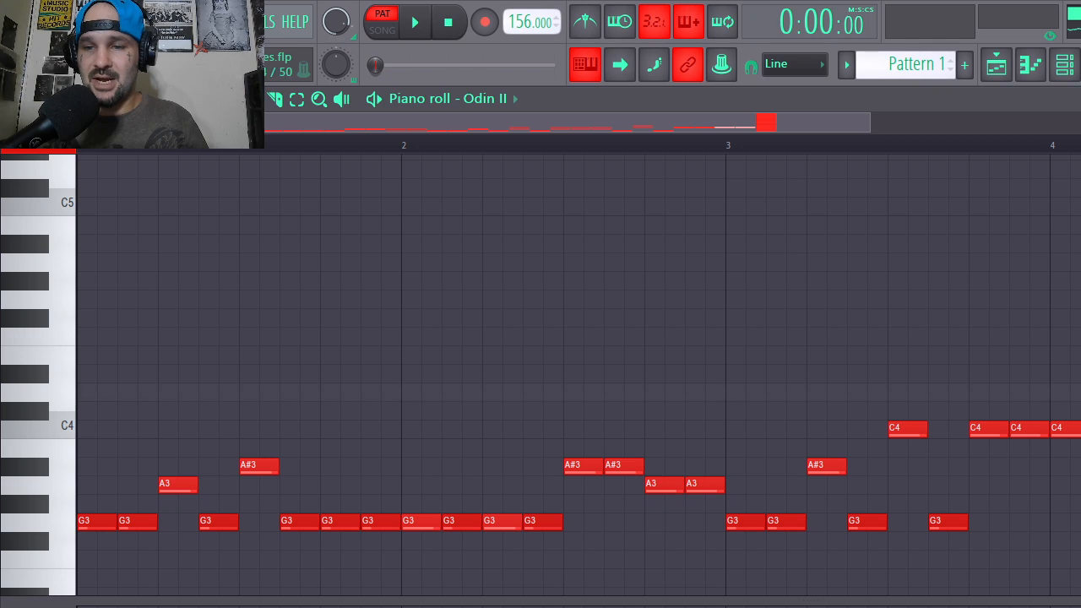
key("space")
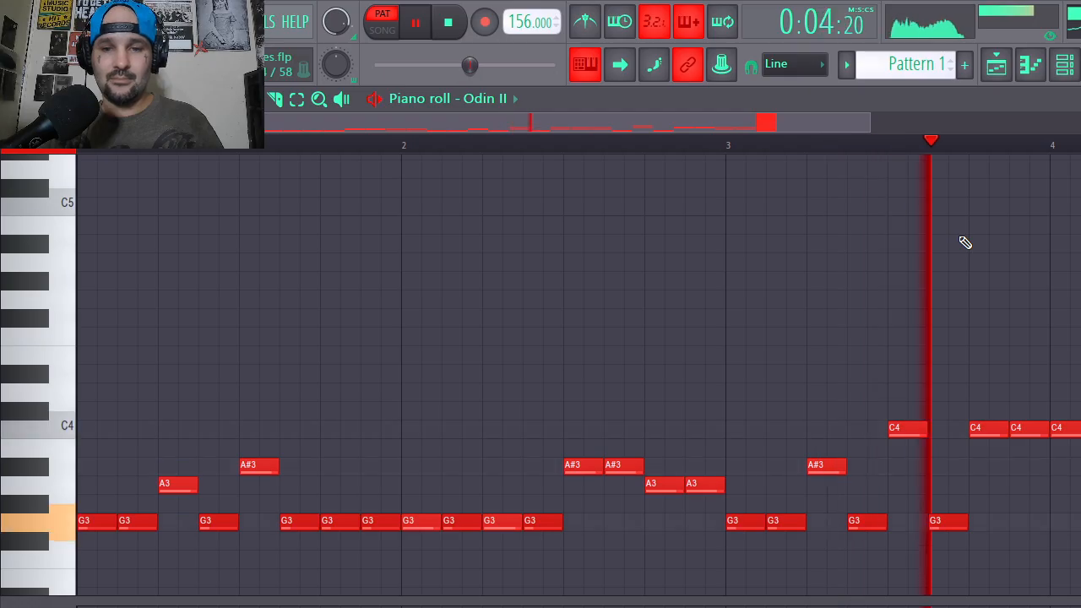
key("space")
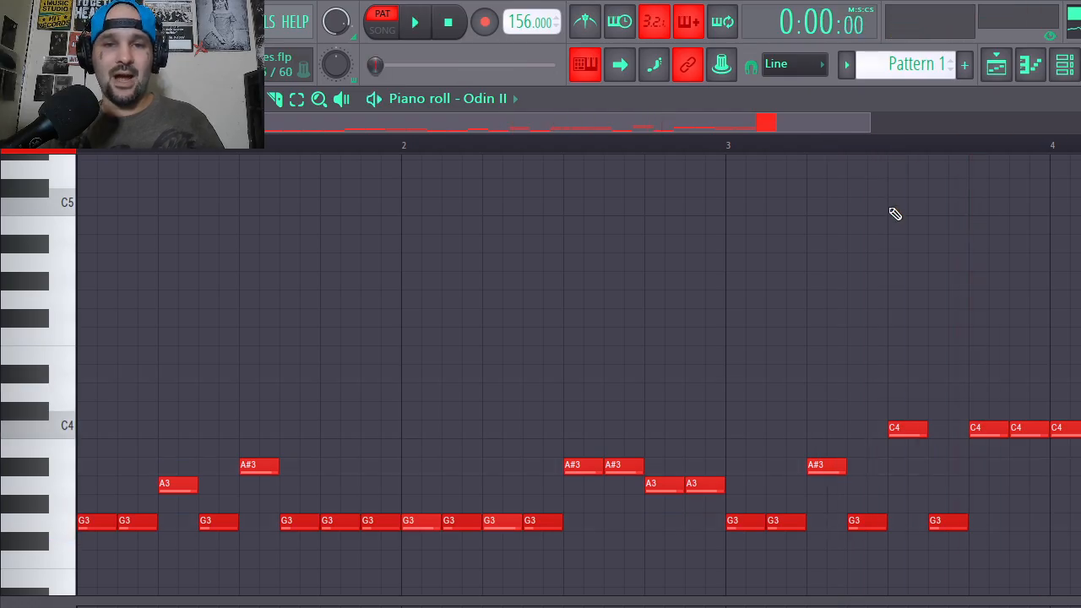
left_click(731, 147)
key("space")
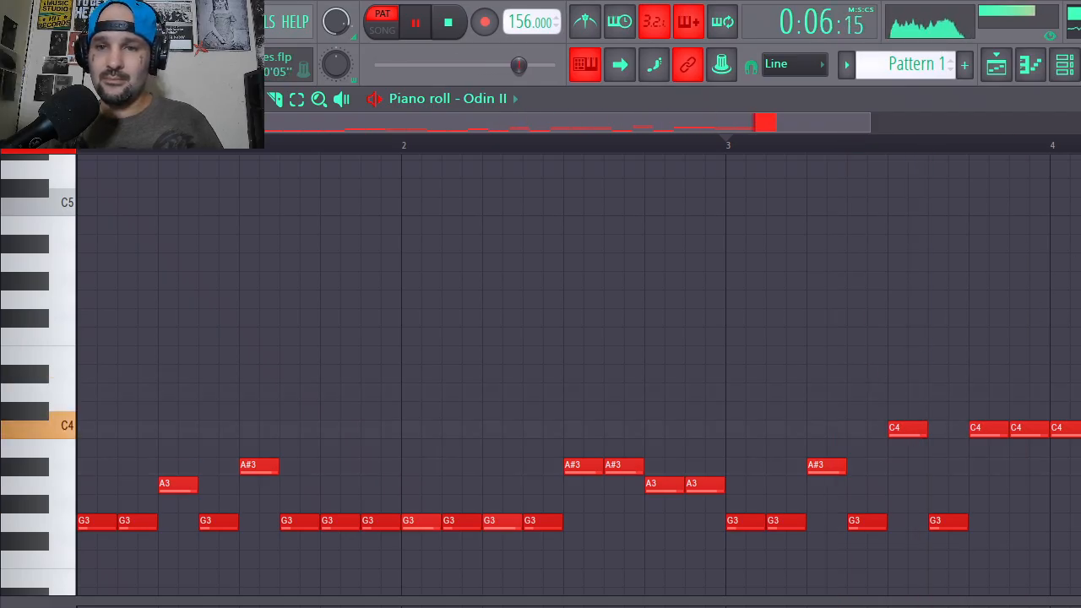
key("space")
Move the stacked scale notes from the start of bar 5 to bar 9, clear of the riff.
left_click_drag(954, 543, 993, 29)
scroll(940, 235, "up", 2)
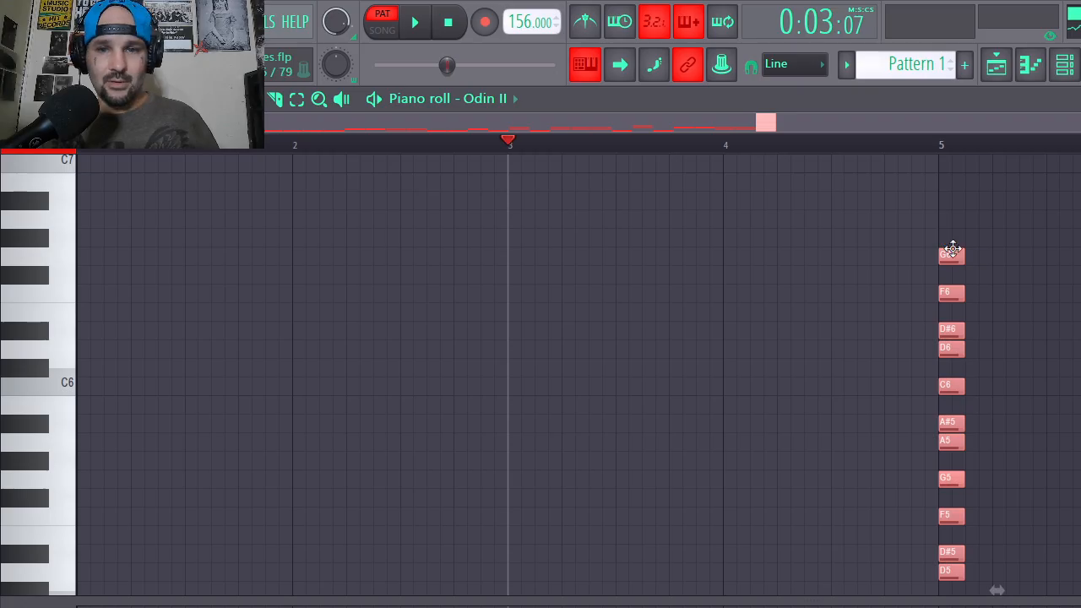
left_click_drag(953, 252, 1022, 259)
key("Delete")
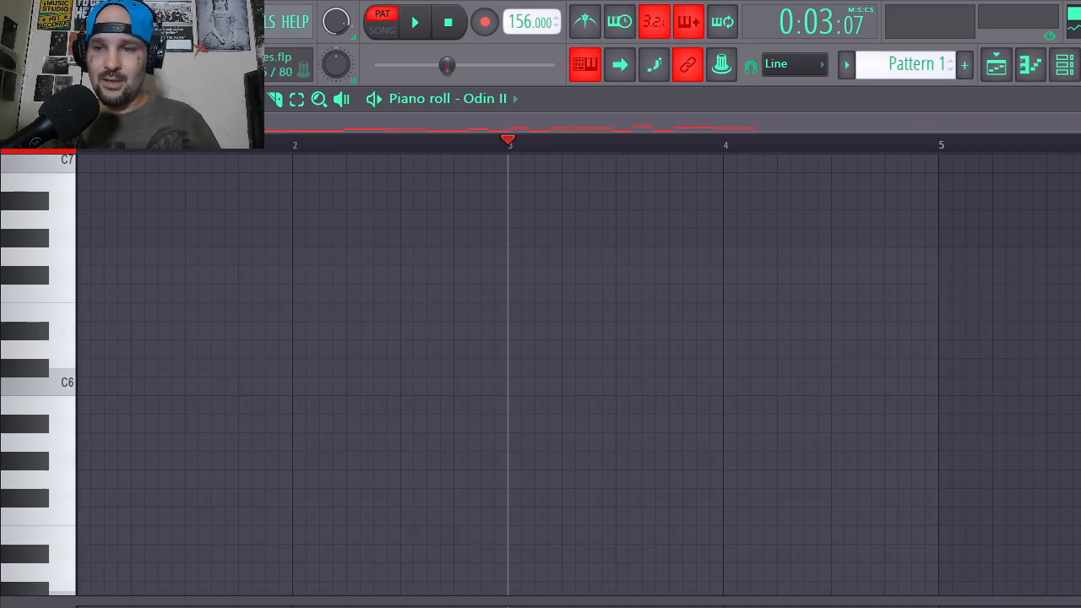
scroll(578, 375, "right", 5)
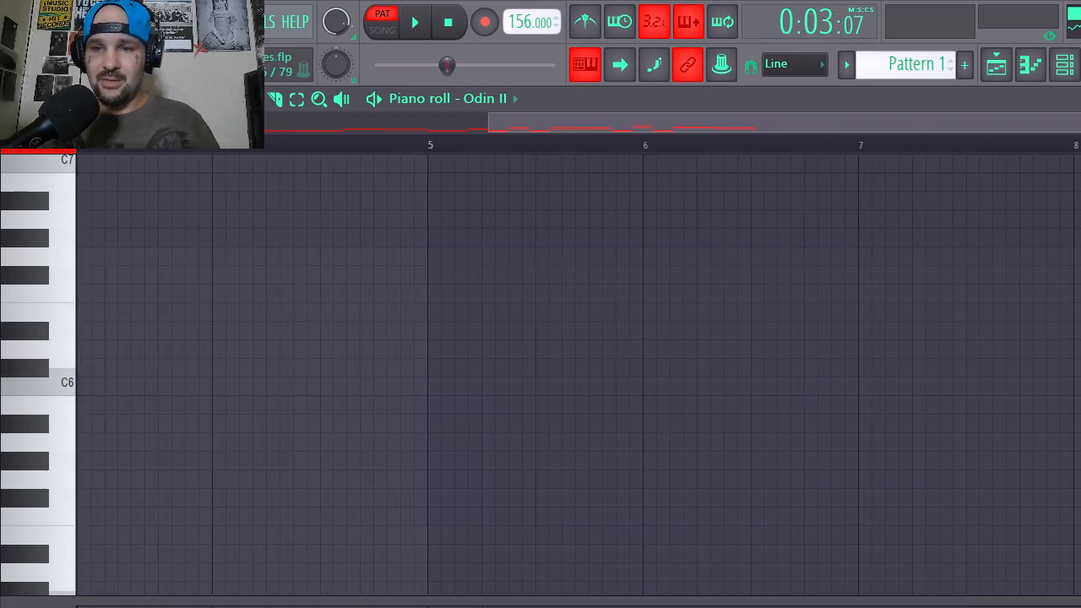
key("ctrl+z")
left_click_drag(434, 127, 135, 131)
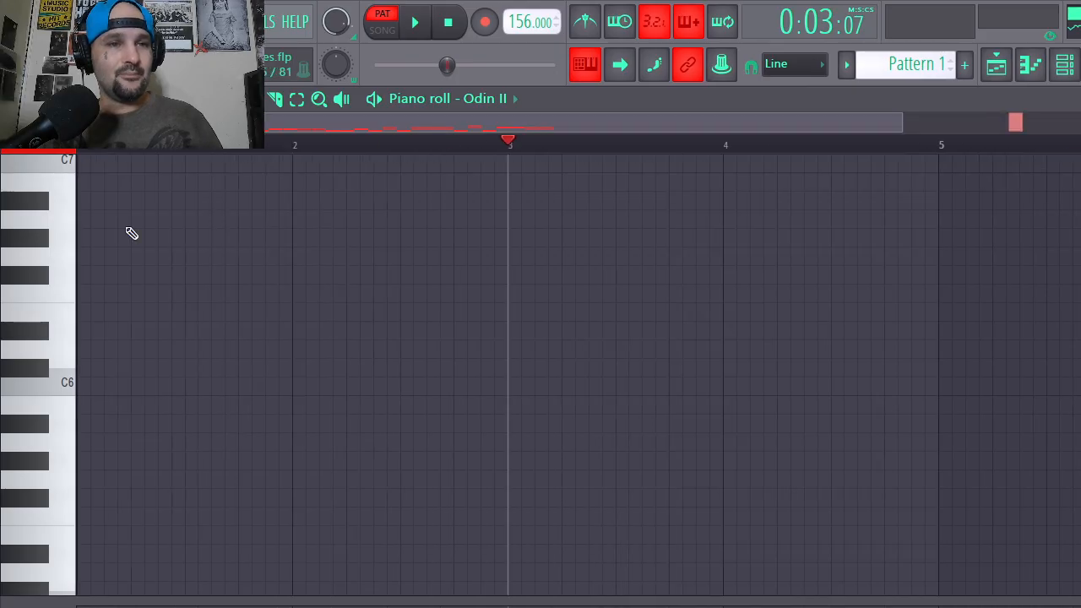
Select the riff notes in bars 1 to 4 and duplicate them into bars 5 to 8.
scroll(775, 268, "down", 7)
scroll(961, 145, "down", 1)
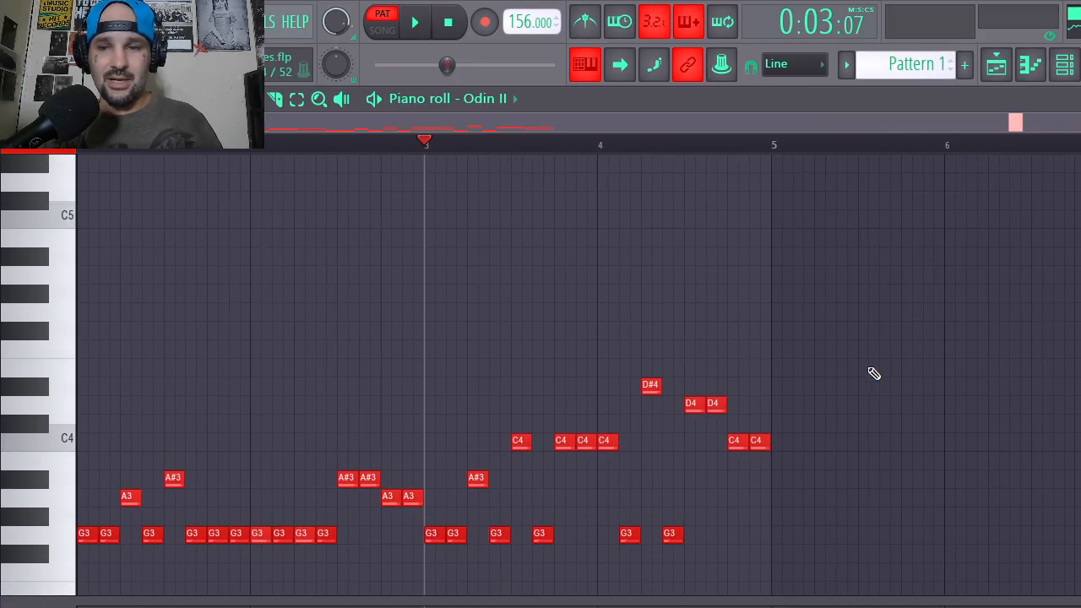
left_click_drag(853, 322, 93, 597)
scroll(79, 452, "down", 5)
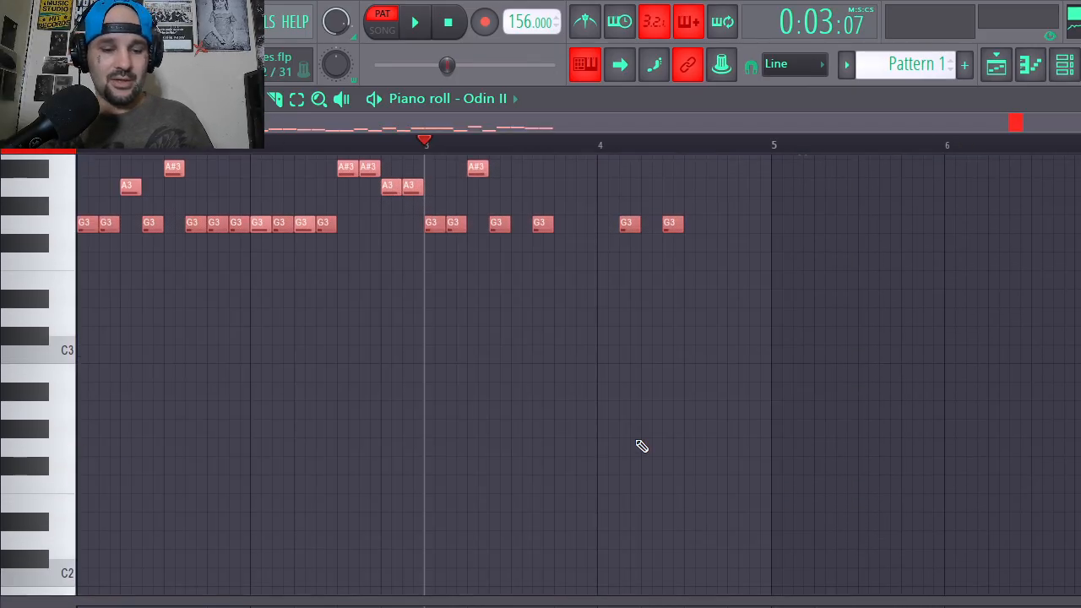
key("ctrl+b")
scroll(767, 425, "up", 3)
left_click(823, 300)
scroll(779, 222, "up", 1)
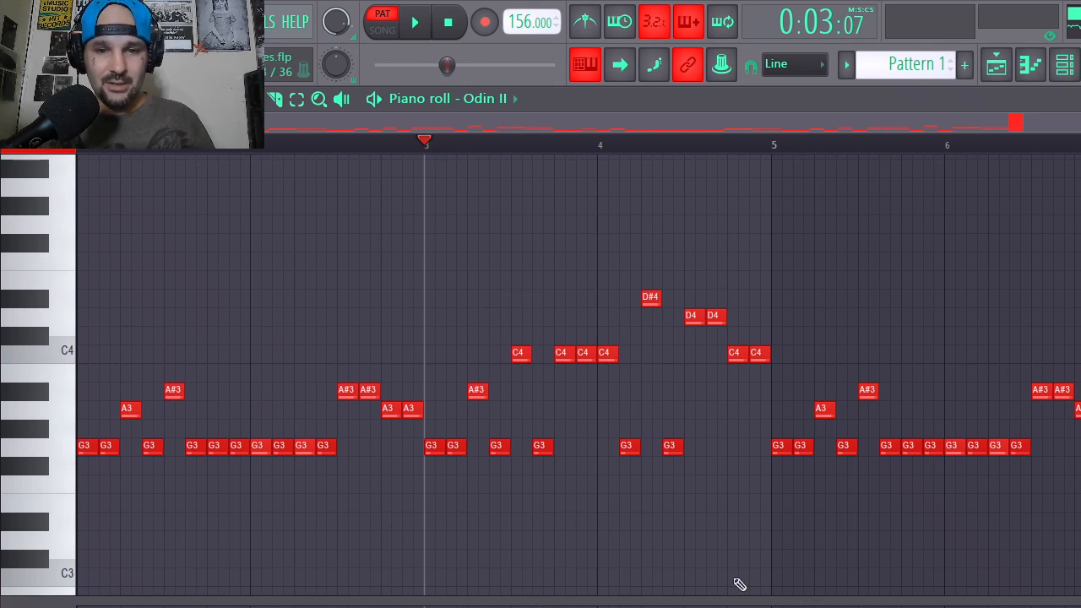
Raise bar 5's first note to G#3 and its third note to A#3, and play the pattern.
left_click_drag(783, 454, 781, 428)
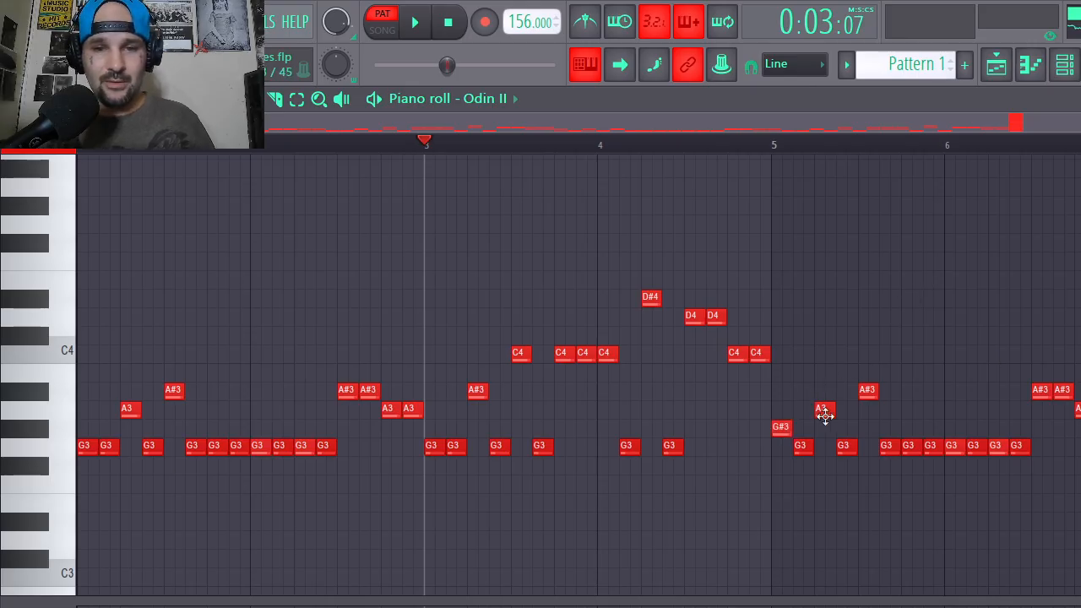
left_click_drag(826, 414, 825, 391)
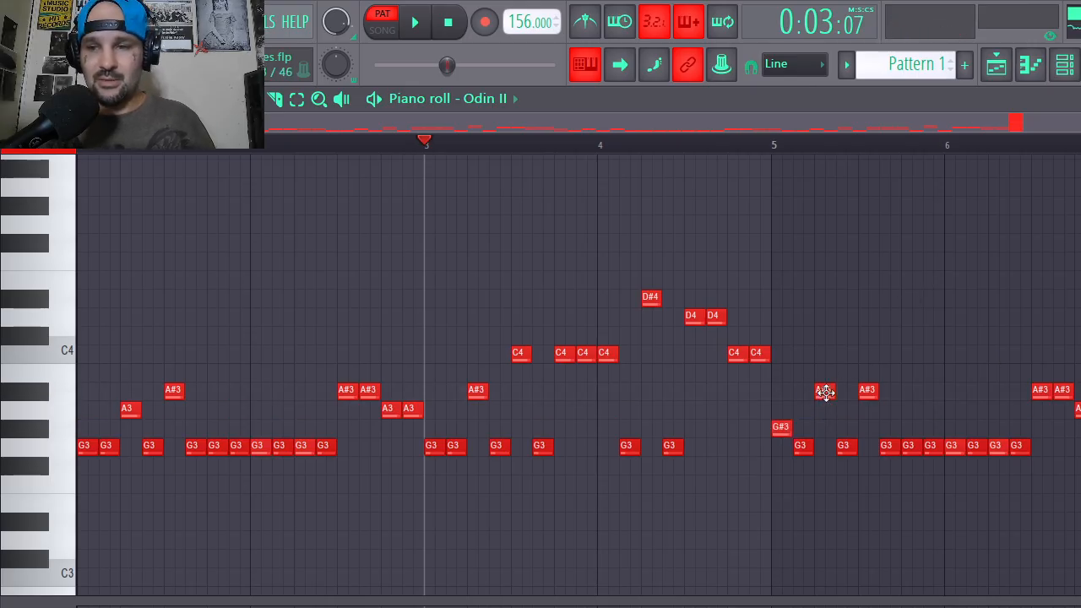
key("space")
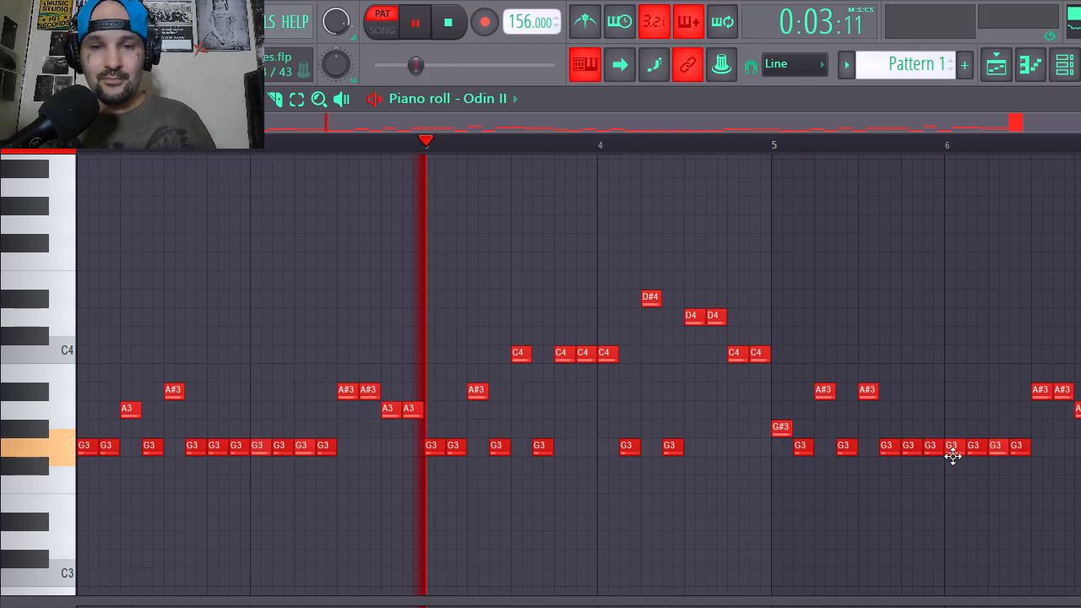
Set the playback position to bar 5 and play the changed phrase from there.
key("space")
left_click(774, 148)
key("space")
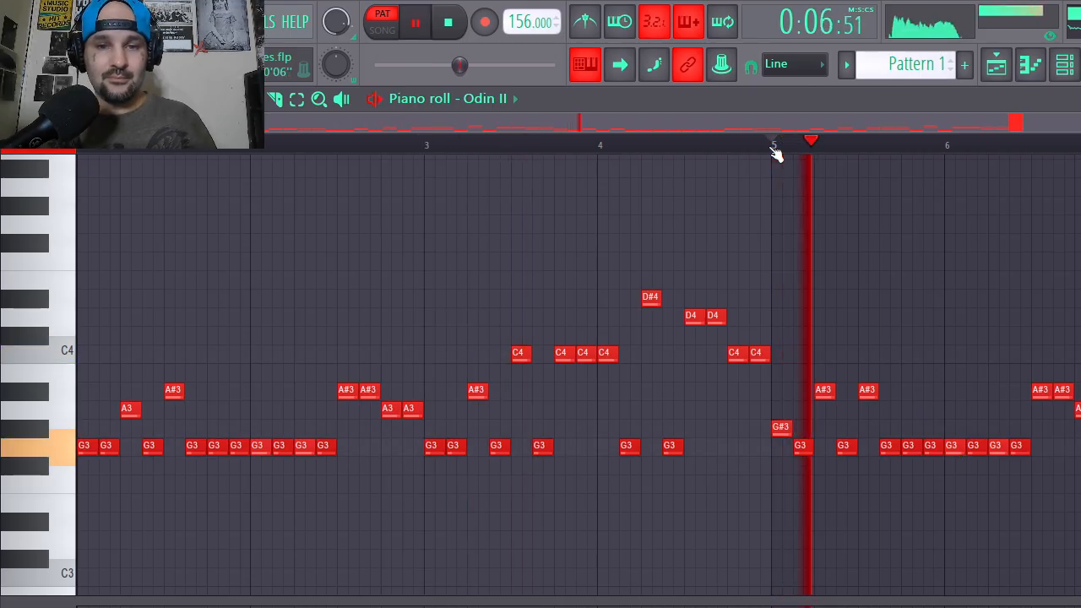
key("space")
Raise bar 6's first and third notes to G#3 and its last two to A#3, and play from bar 5.
left_click_drag(952, 454, 1080, 390)
left_click(1080, 316, "ctrl")
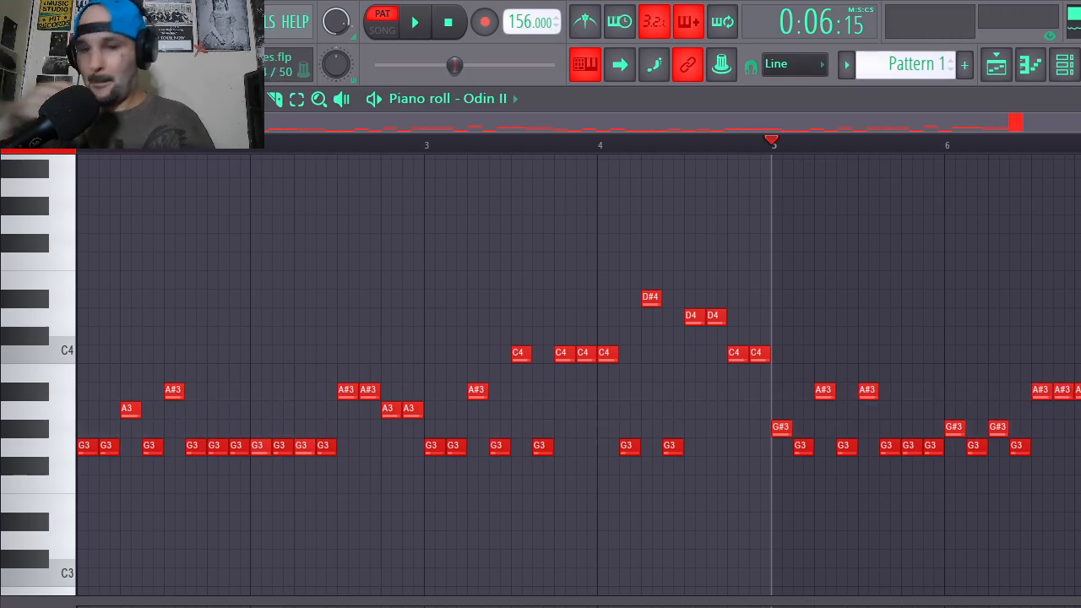
key("space")
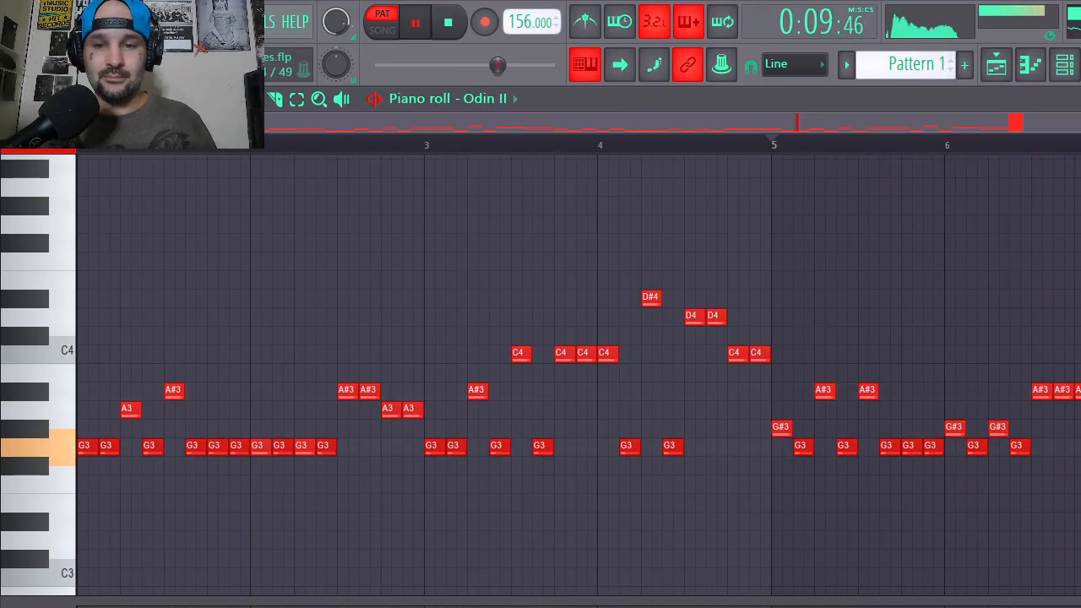
key("space")
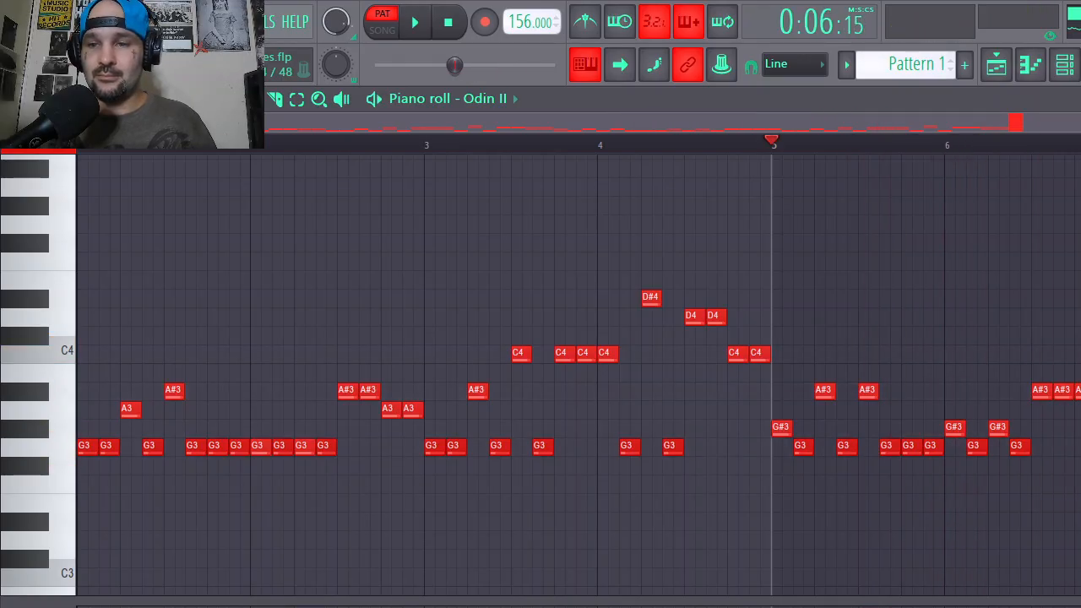
Change bar 8's first and third notes to F4, fifth to D#4 and last two to A#3 and A3, and play from bar 5.
left_click_drag(60, 351, 61, 249)
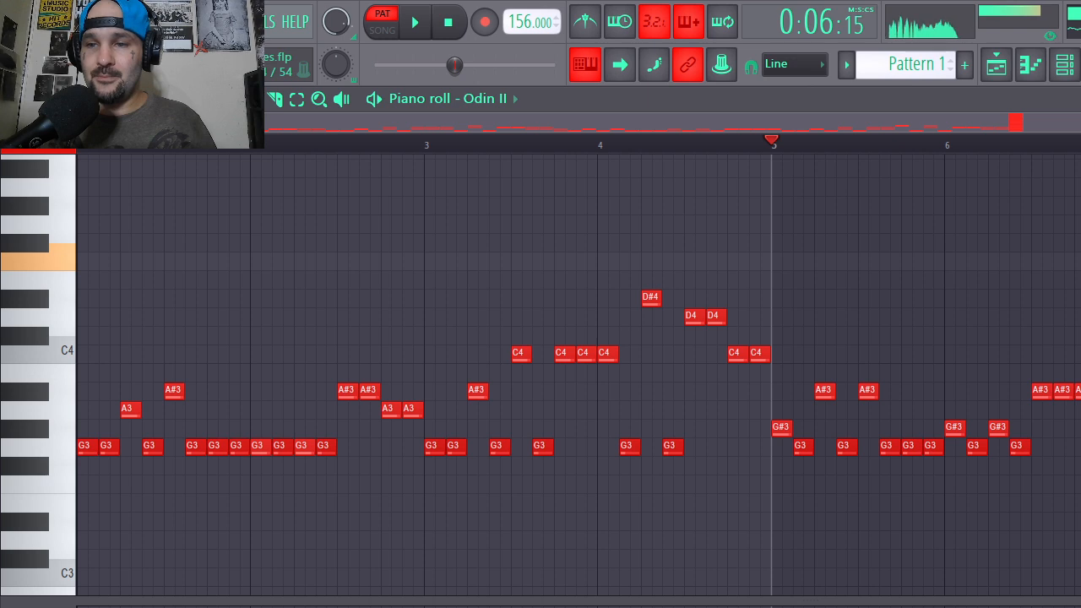
left_click_drag(39, 300, 43, 261)
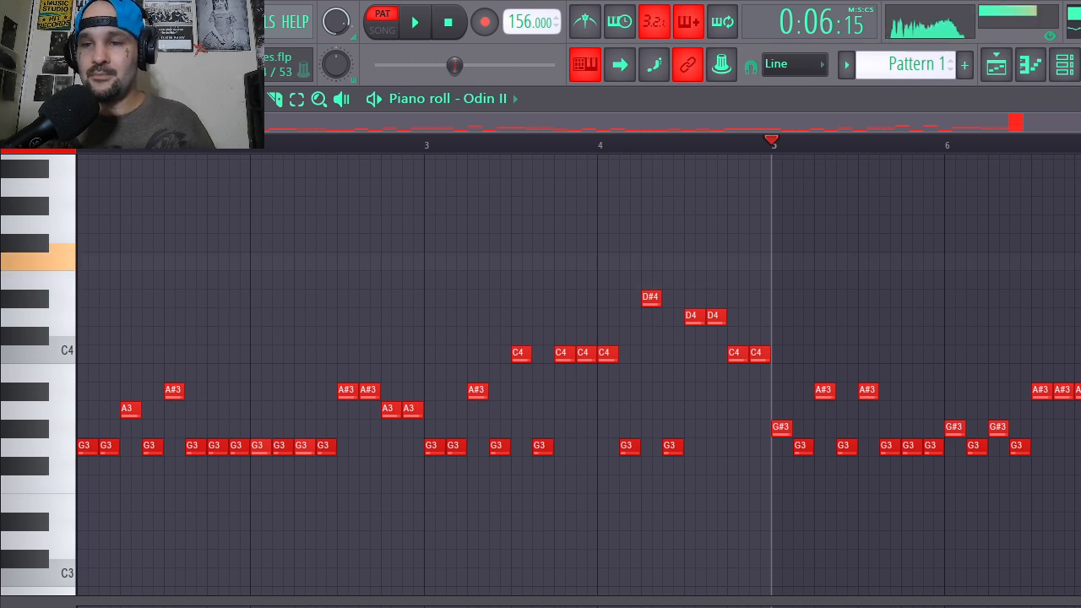
left_click(39, 317)
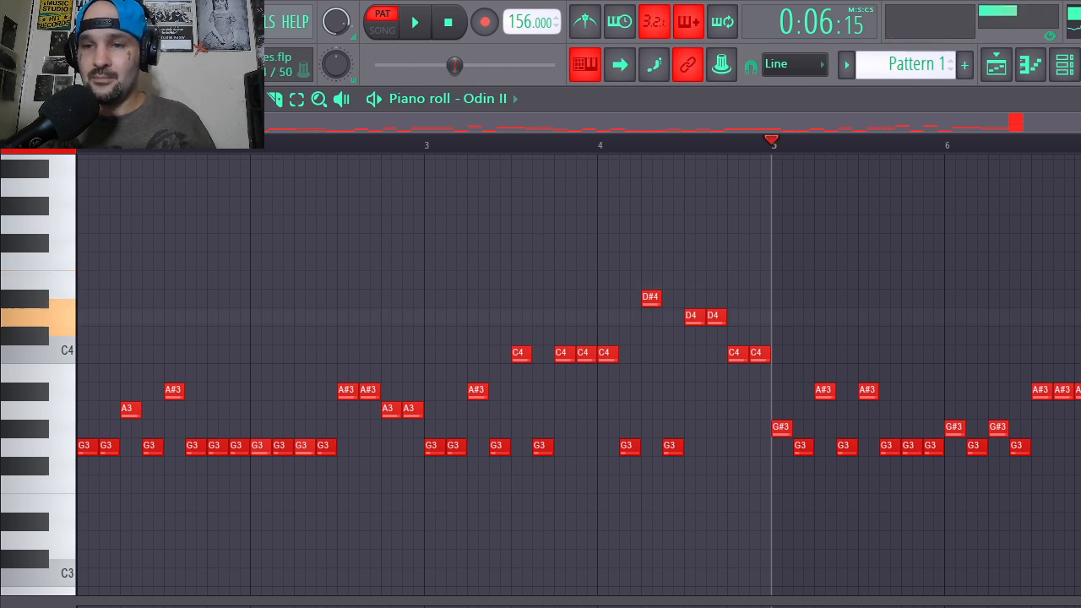
left_click(38, 299)
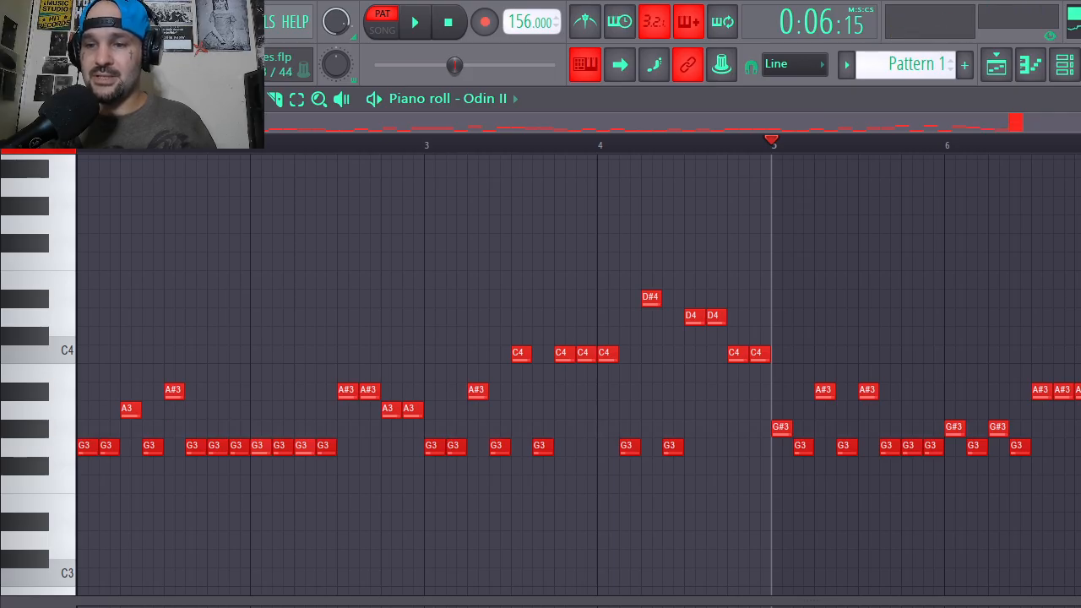
left_click(39, 391)
left_click(39, 410)
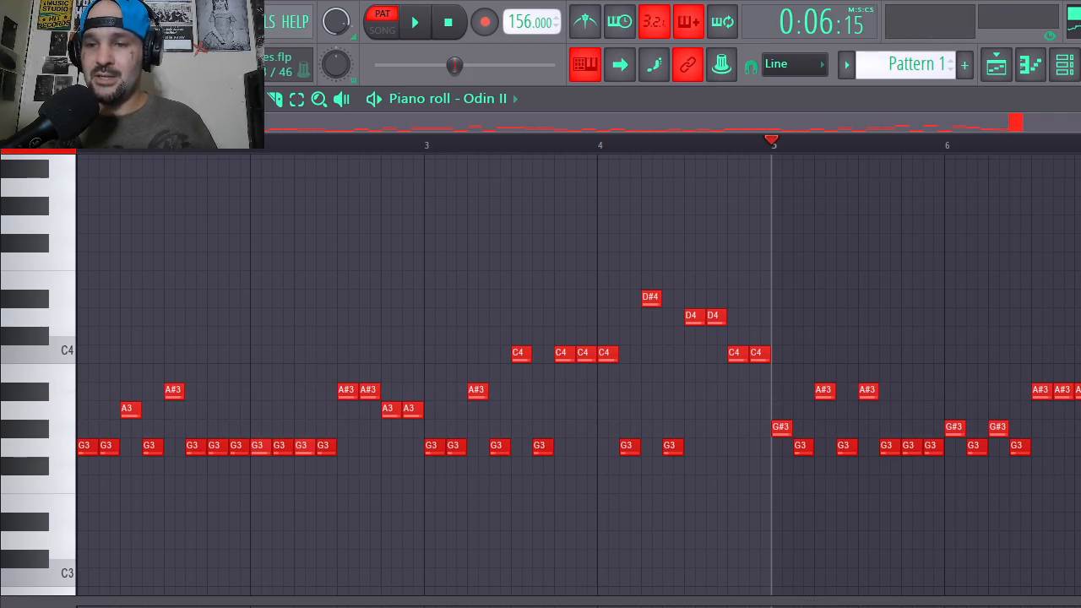
key("space")
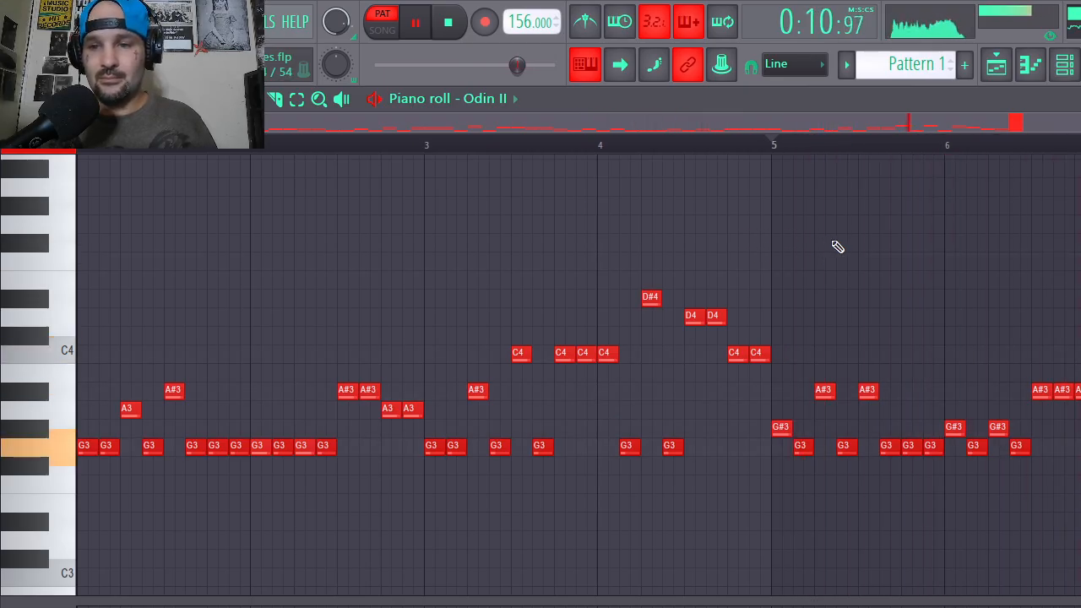
key("space")
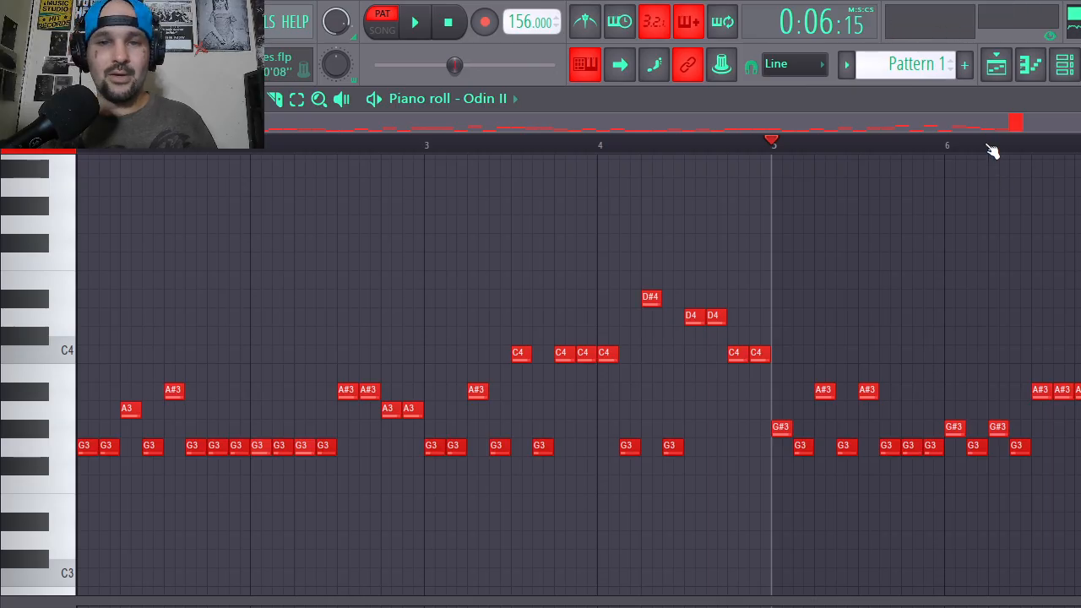
Select all riff notes above G3 in bars 1 to 8 and duplicate them after the riff.
scroll(989, 145, "down", 3)
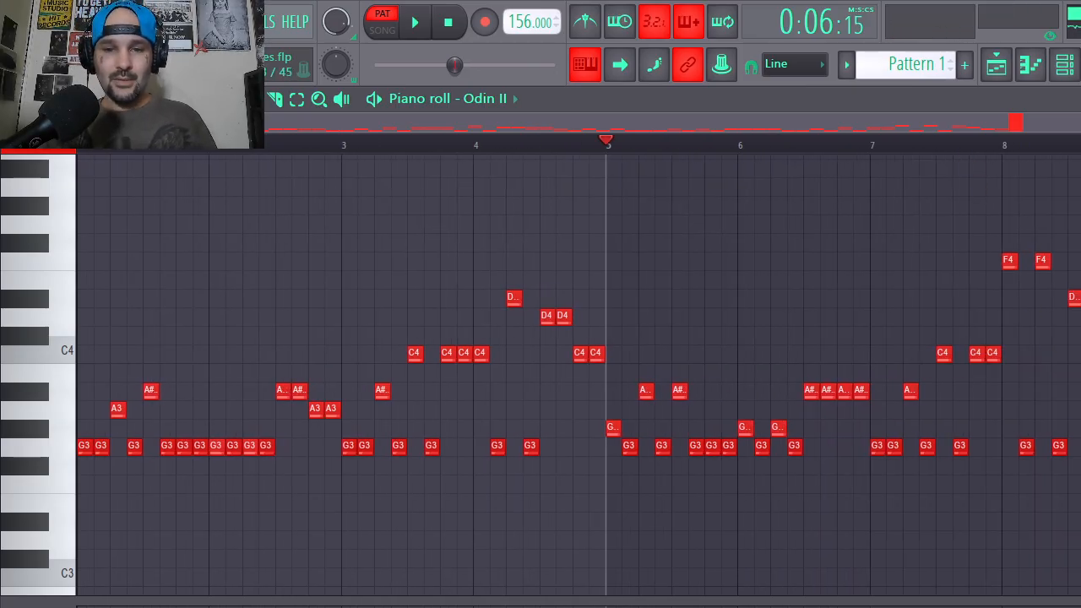
left_click_drag(1080, 409, 422, 414)
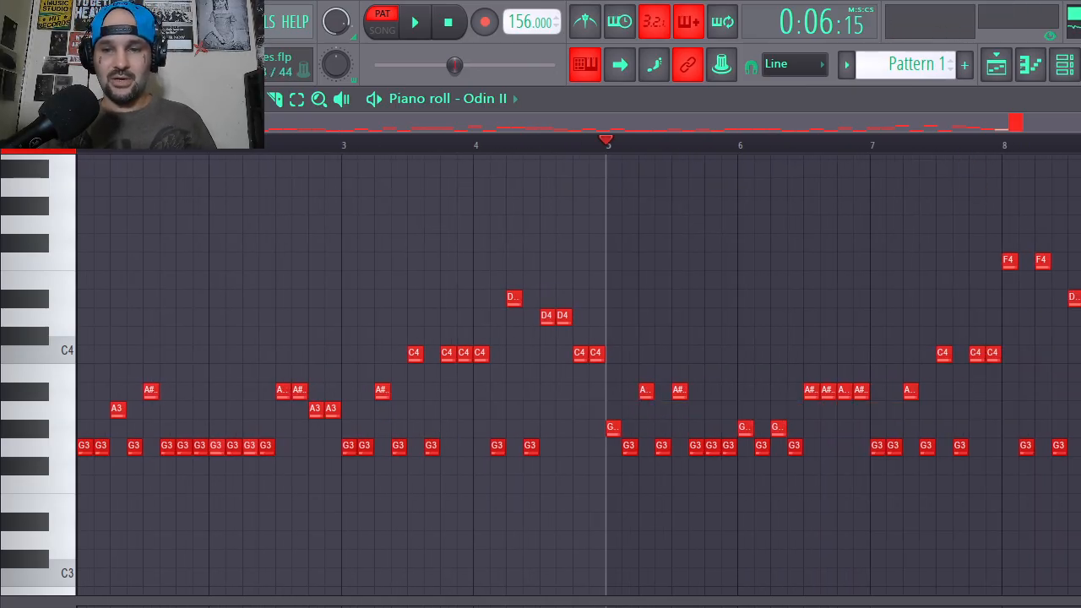
left_click_drag(1080, 470, 42, 241)
key("ctrl+b")
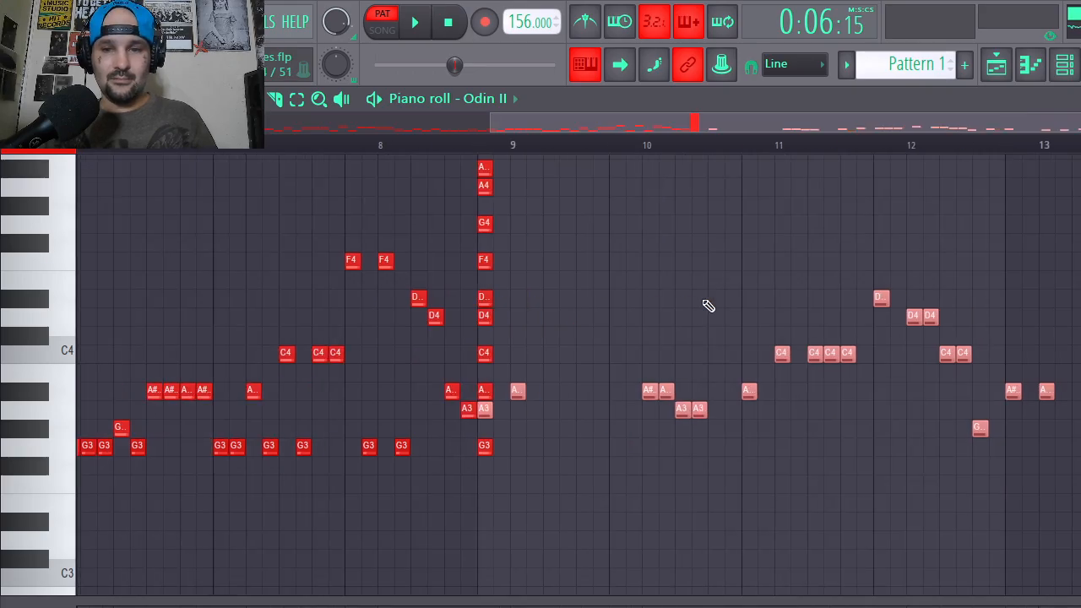
Move the duplicated notes back over their originals, raise them seven semitones to form power chords, and play briefly.
left_click_drag(1080, 422, 416, 430)
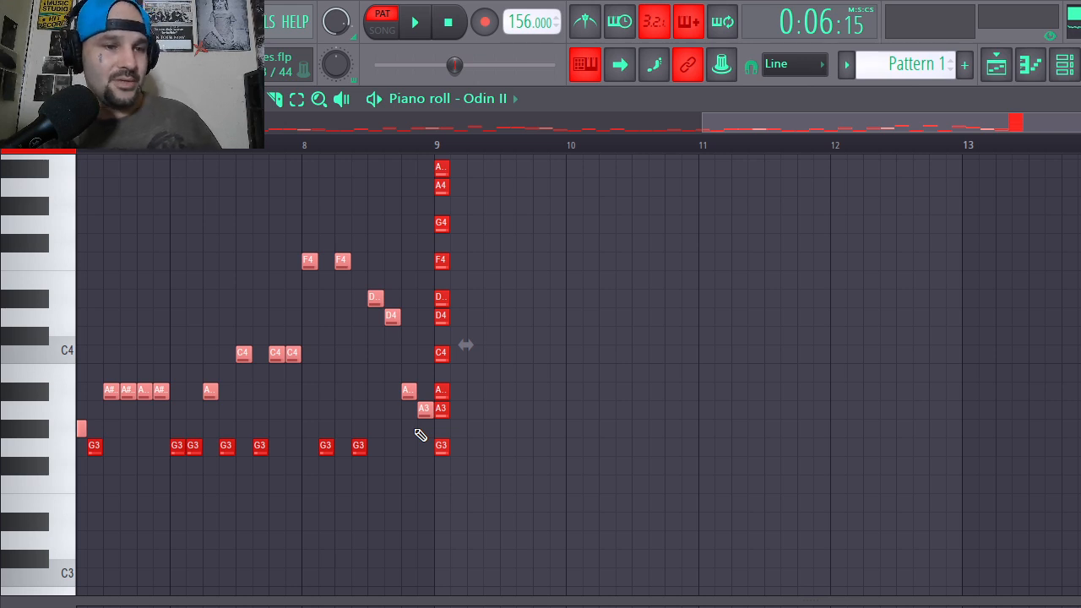
key("Up")
key("Up")
key("Up")
key("Up")
key("Up")
key("Up")
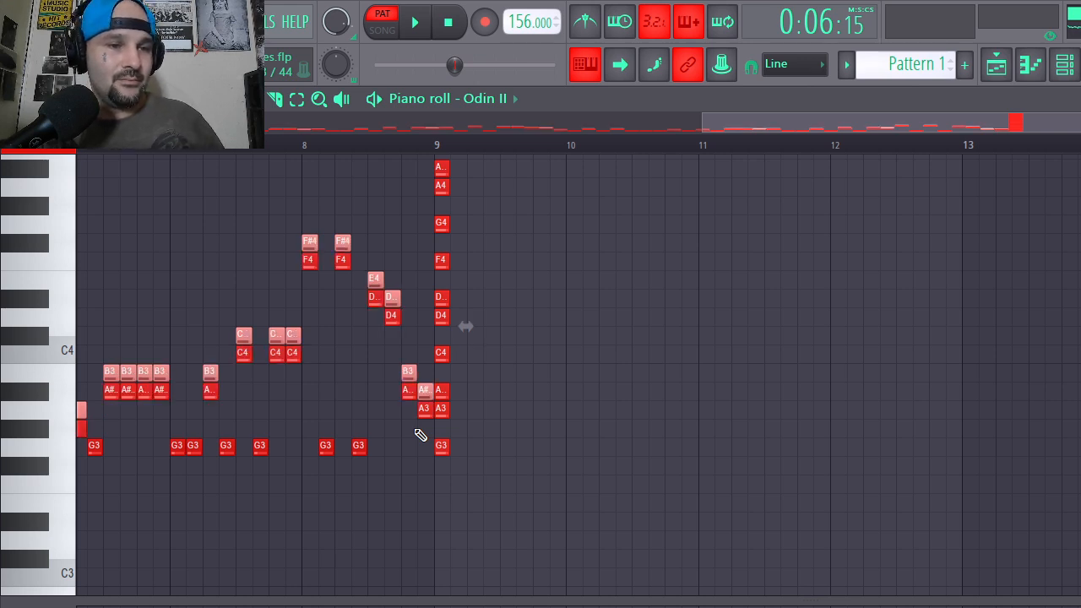
key("Up")
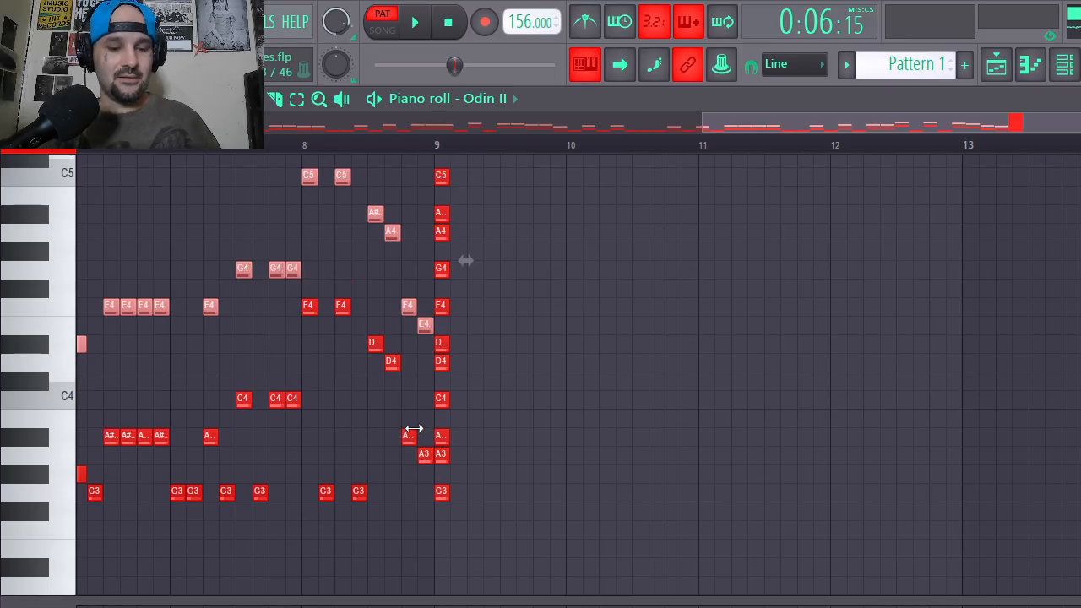
key("space")
key("space")
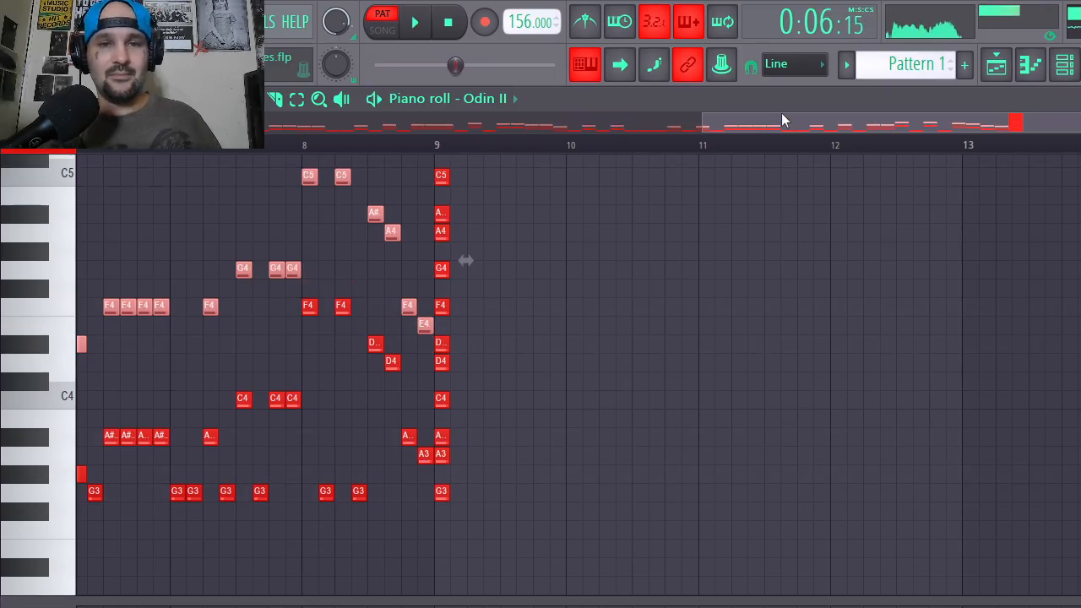
Deselect the notes, return the playback position to bar 1, and copy the Odin II channel's notes.
left_click_drag(782, 118, 279, 123)
key("ctrl+d")
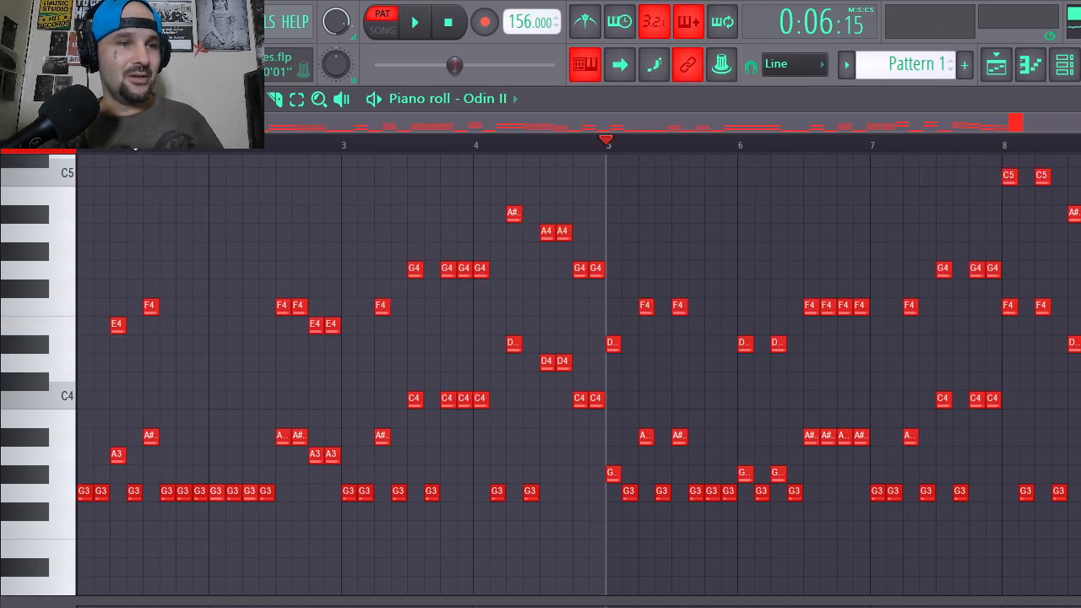
left_click(82, 145)
left_click(11, 99)
mouse_move(48, 143)
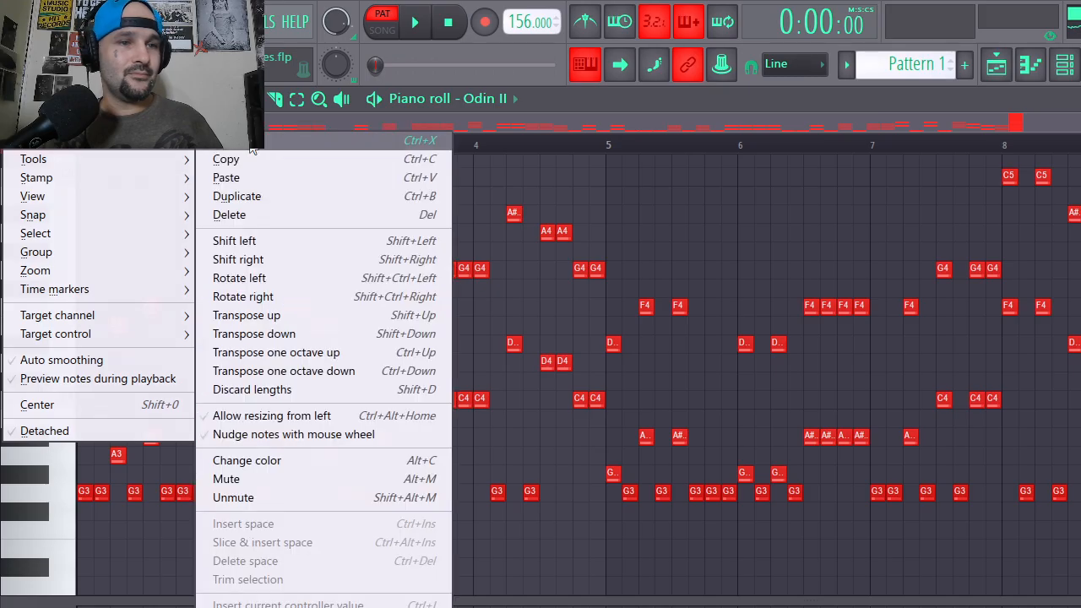
left_click(254, 157)
Switch the piano roll to the Odin II #2 channel and paste the copied riff there.
left_click(489, 98)
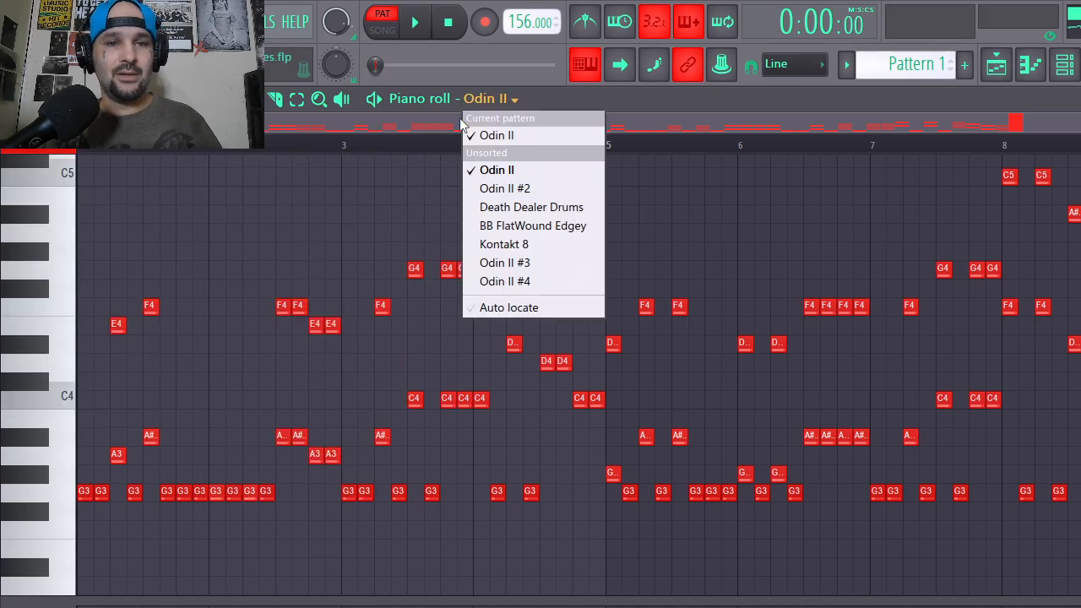
left_click(509, 187)
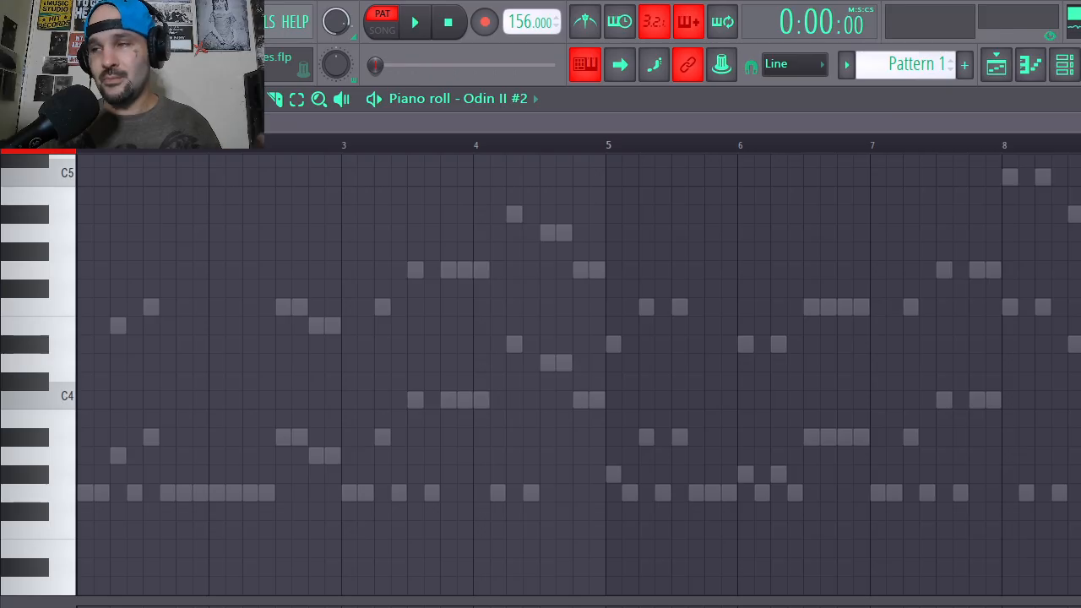
left_click(14, 99)
mouse_move(32, 143)
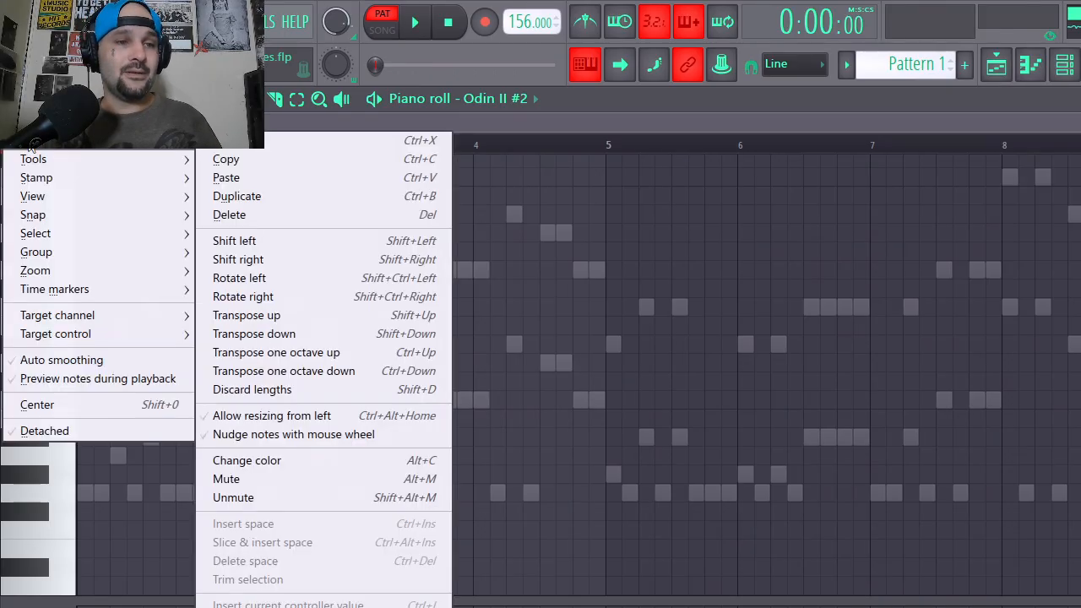
left_click(255, 177)
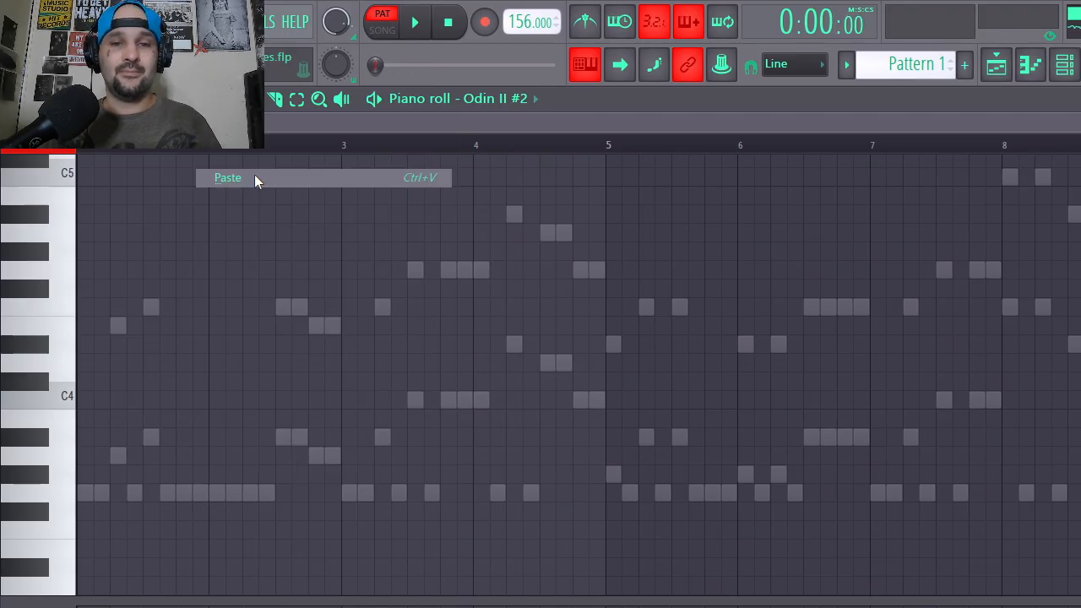
left_click(352, 378)
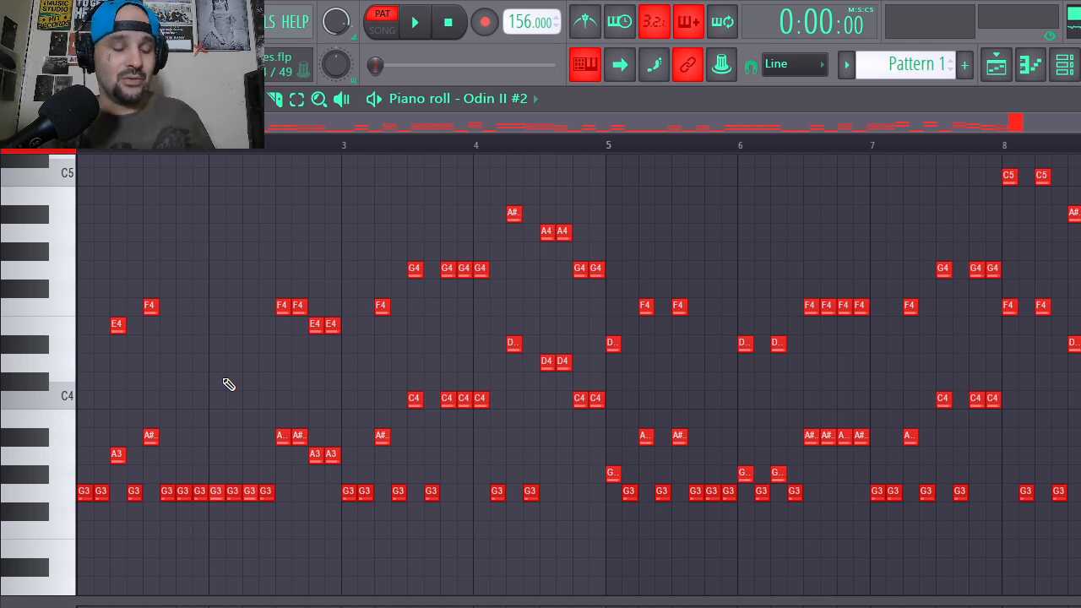
Play the pattern from the start to hear both Odin II channels together.
key("space")
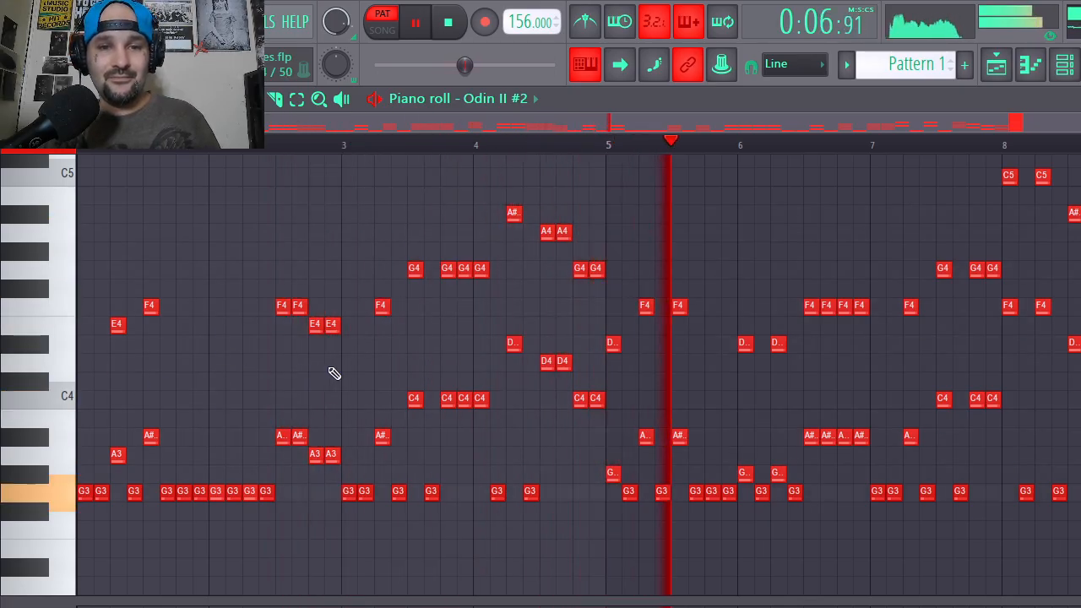
key("space")
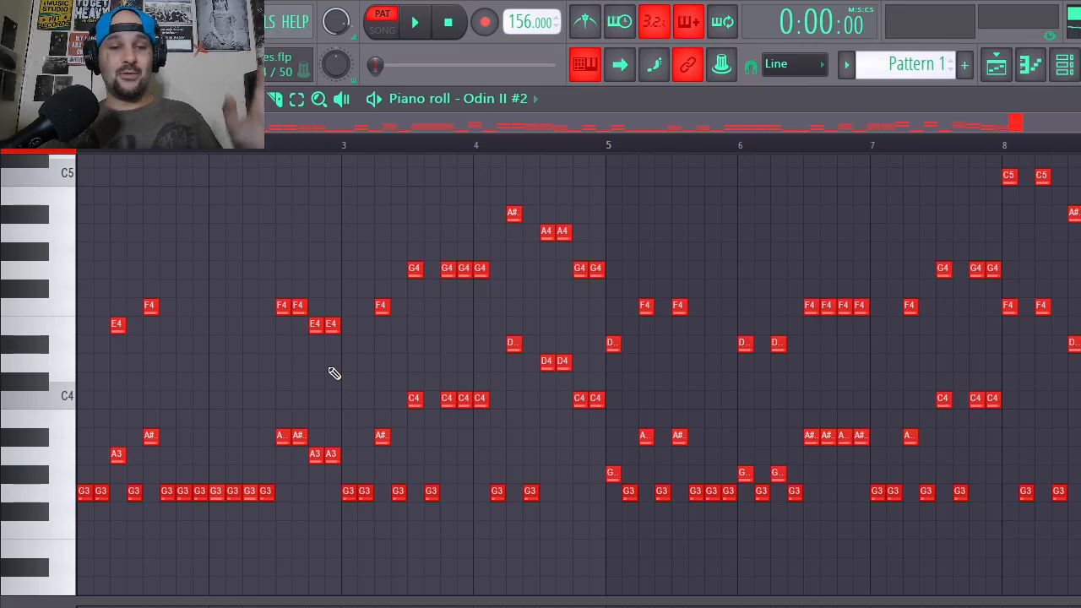
scroll(175, 375, "up", 1)
scroll(177, 370, "down", 1)
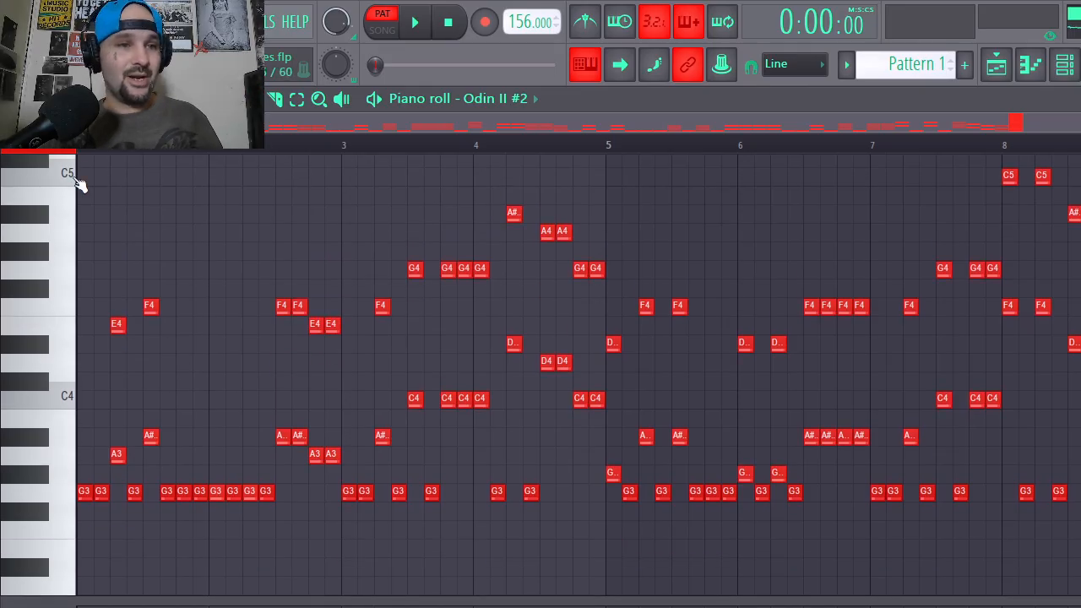
Copy the riff from Odin II #2 and paste it into the BB FlatWound Edgey channel.
left_click(12, 99)
mouse_move(50, 140)
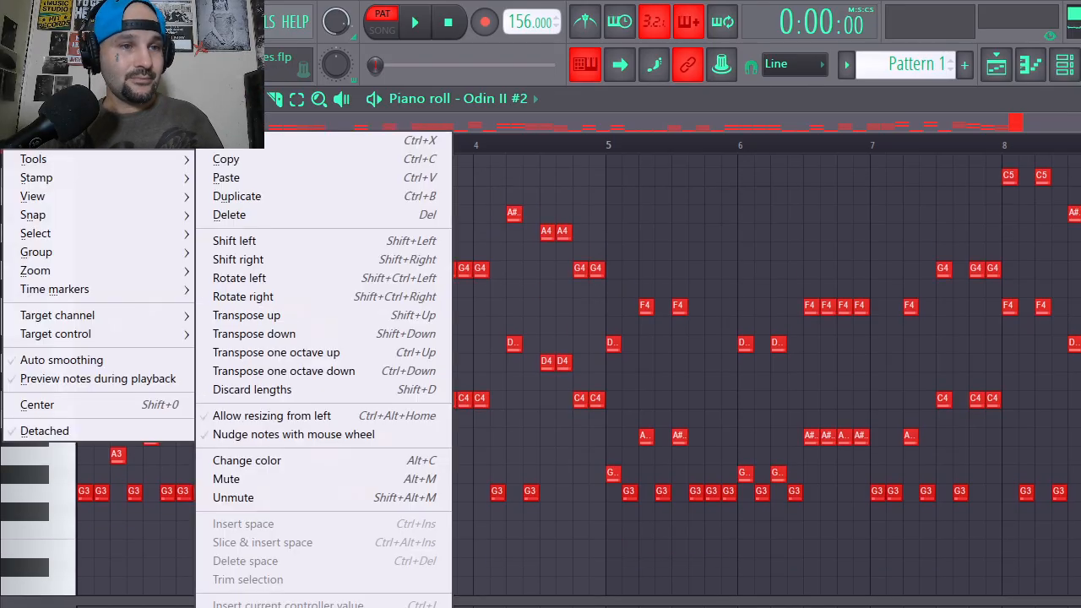
left_click(360, 160)
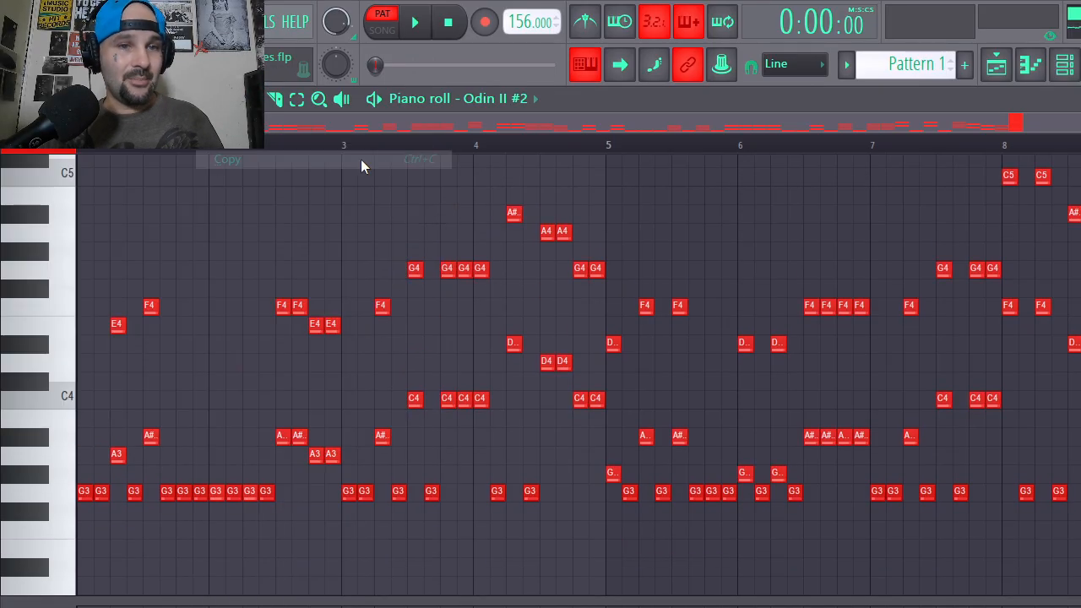
left_click(487, 98)
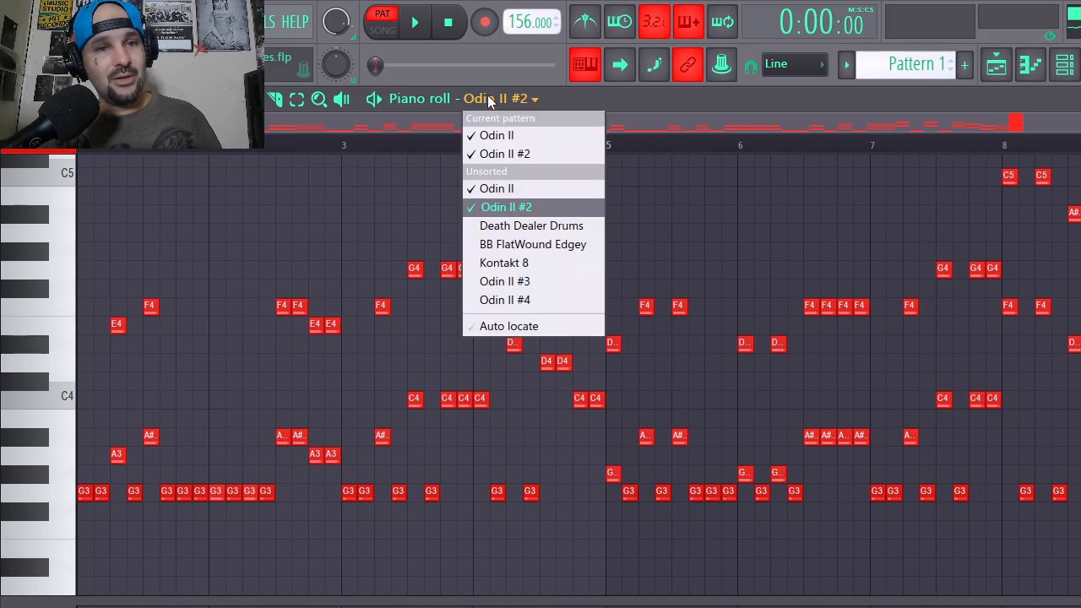
left_click(479, 244)
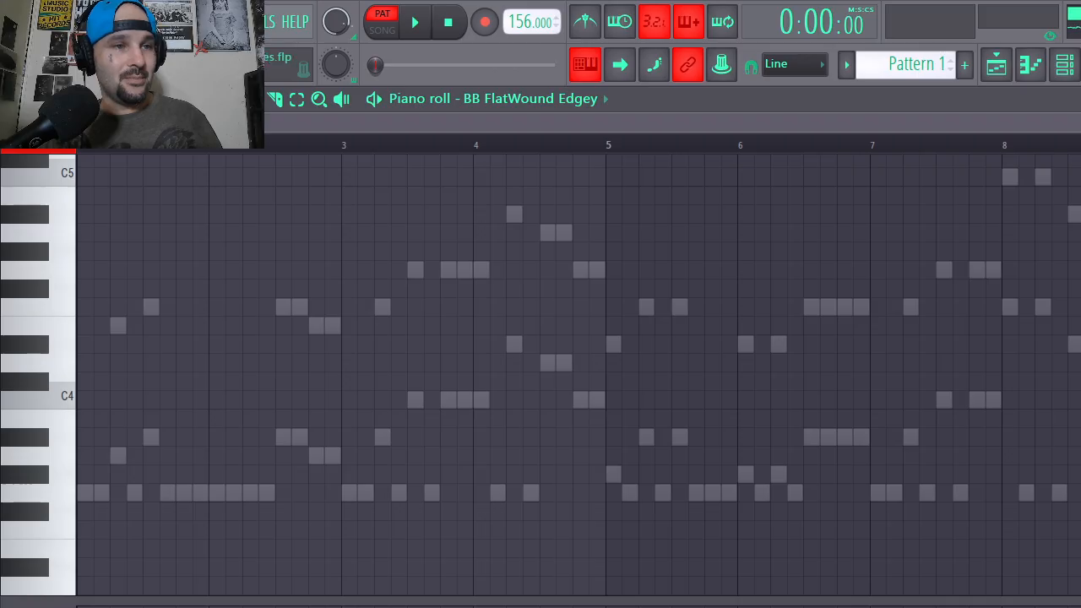
left_click(12, 99)
mouse_move(51, 140)
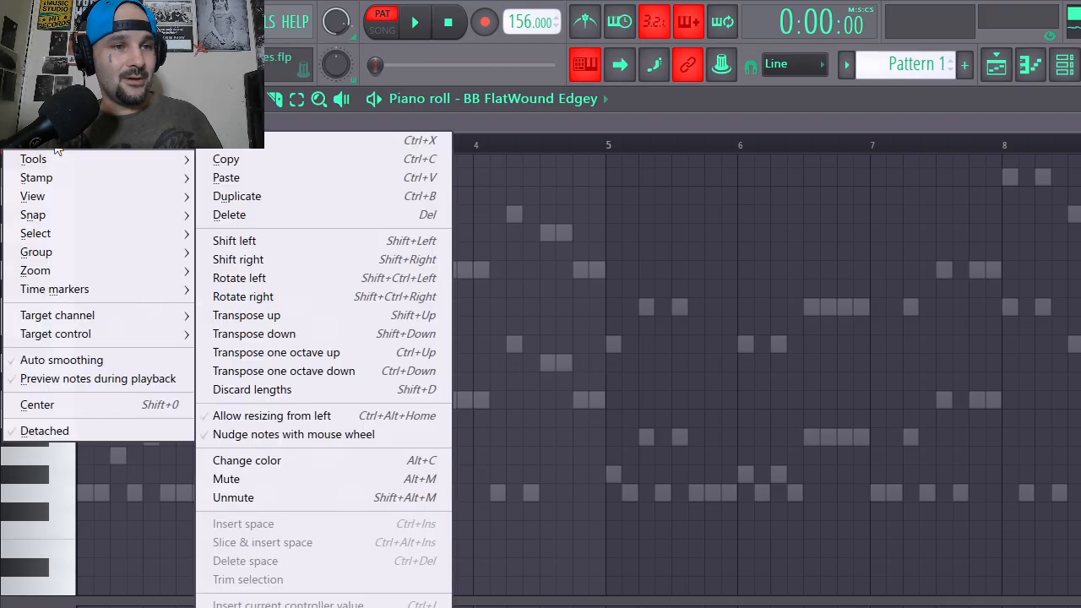
left_click(286, 179)
left_click(130, 350)
Delete the upper note of each power chord in bars 1–4 of the BB FlatWound Edgey part, keeping the root notes.
right_click(117, 325)
right_click(150, 306)
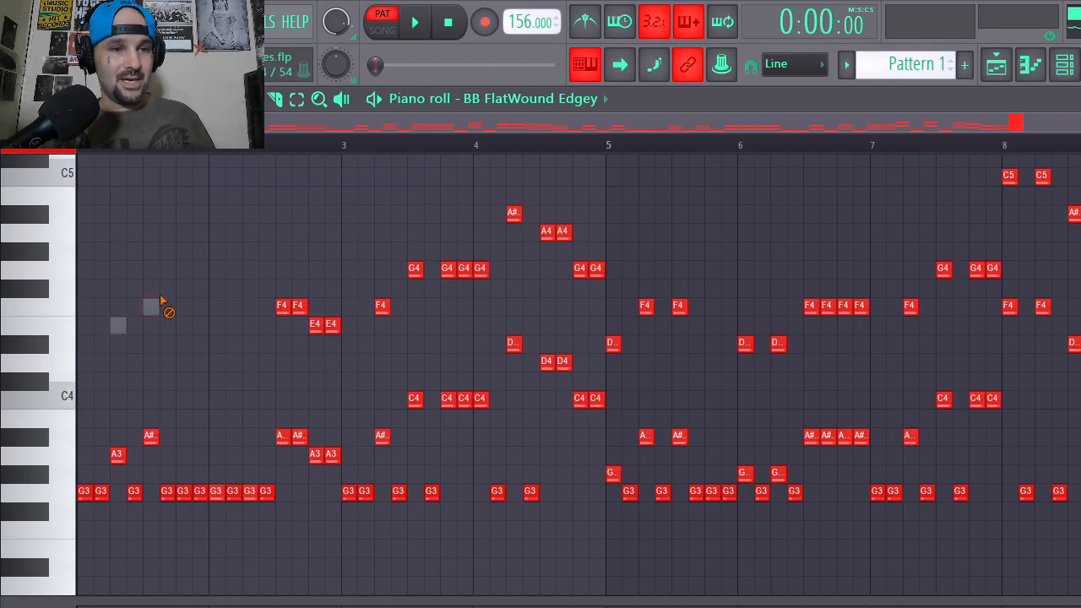
right_click(329, 326)
right_click(298, 307)
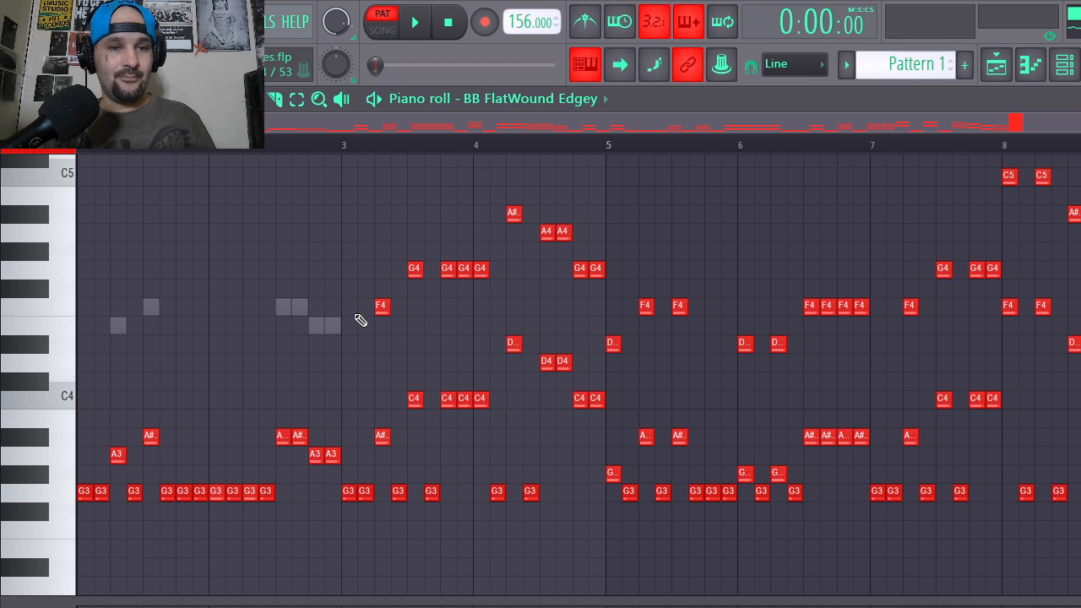
right_click(382, 306)
right_click(414, 269)
right_click(447, 269)
right_click(463, 269)
right_click(479, 268)
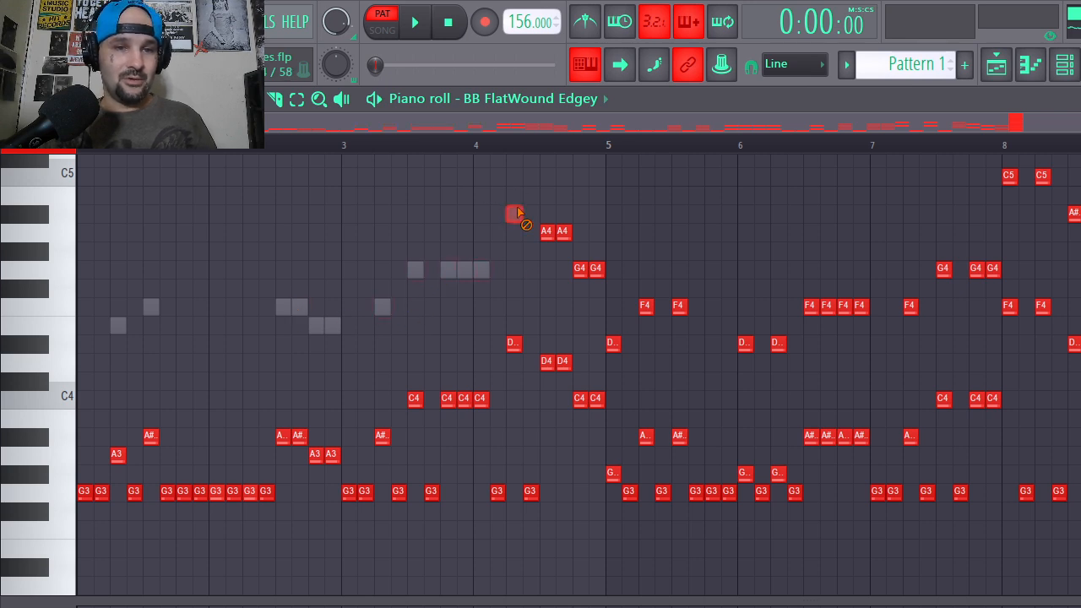
right_click(546, 230)
right_click(561, 231)
right_click(595, 269)
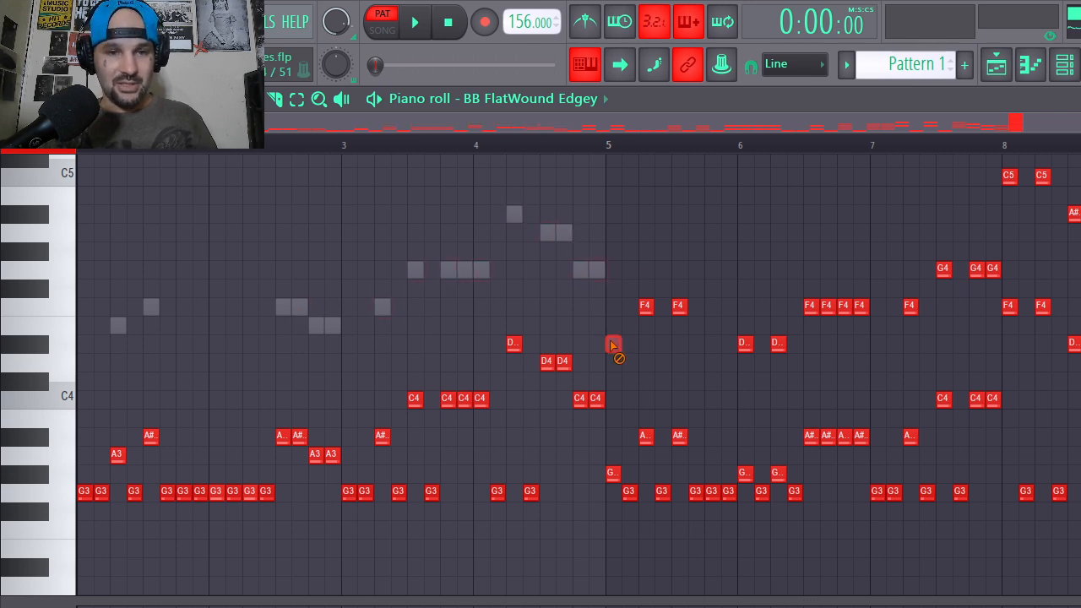
Delete the upper chord notes in bars 5–8 of the bass part so that only single root notes are left.
right_click(646, 305)
right_click(678, 305)
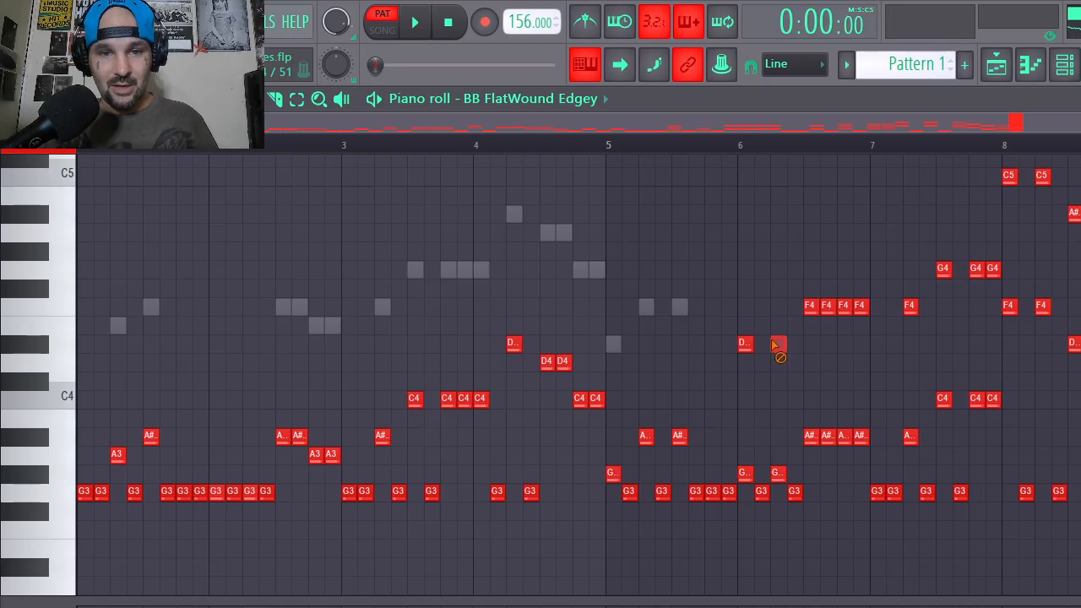
right_click(810, 305)
right_click(827, 305)
right_click(844, 305)
right_click(860, 305)
right_click(943, 269)
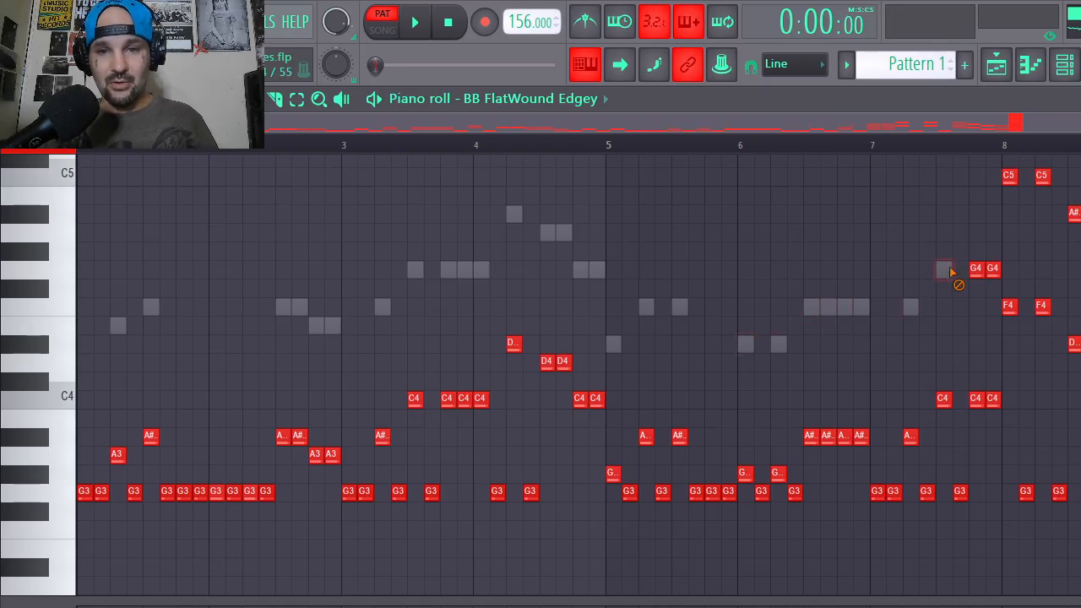
right_click(976, 268)
right_click(993, 268)
right_click(1009, 175)
right_click(1042, 176)
right_click(1074, 212)
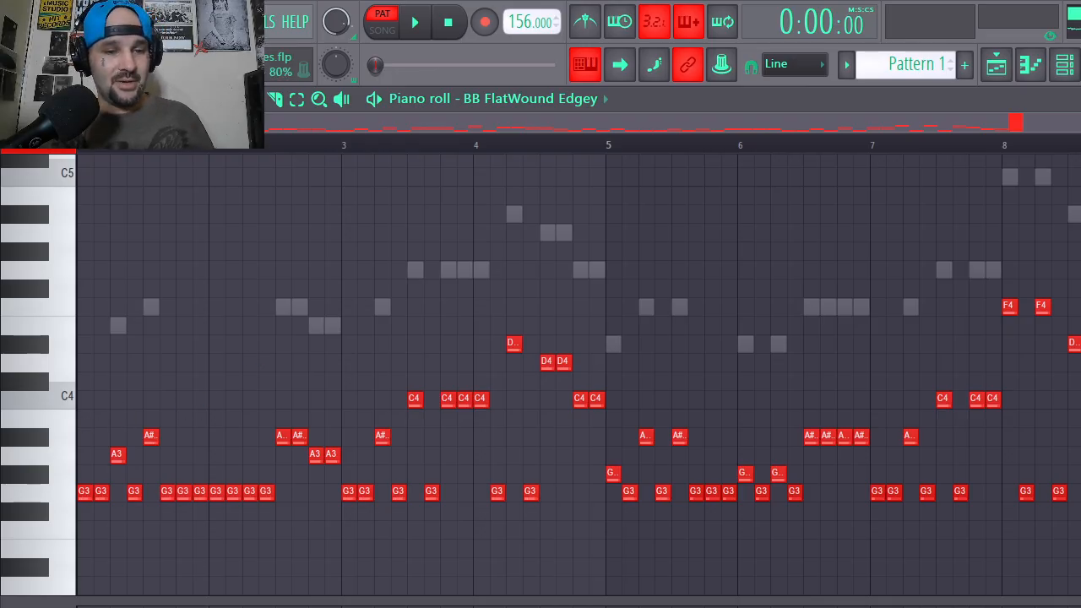
Play the pattern with the bass added and check the guitar and bass levels in the mixer, closing it when done.
key("space")
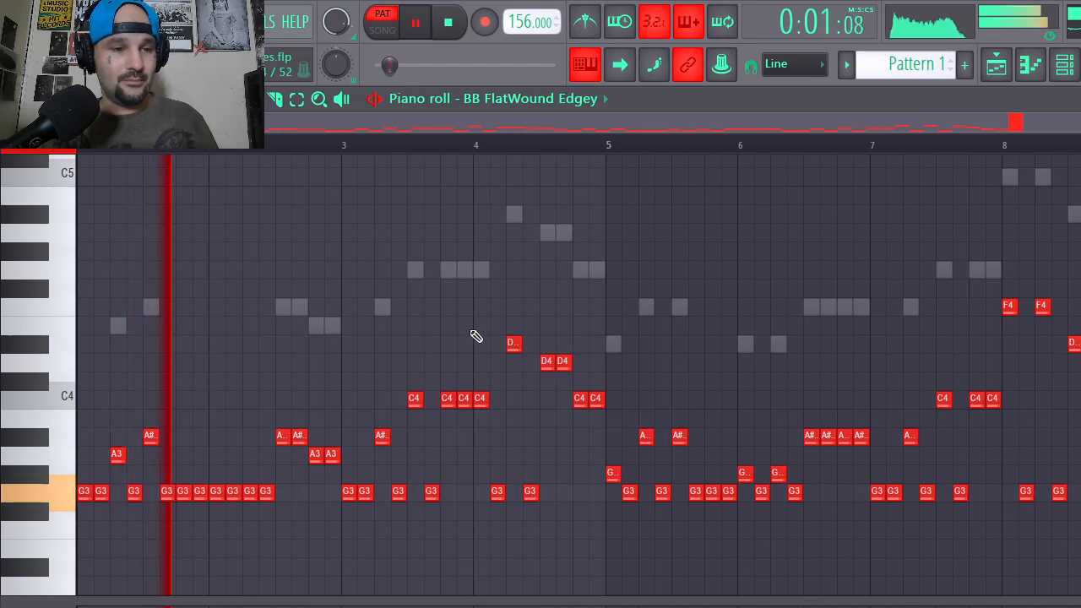
key("Escape")
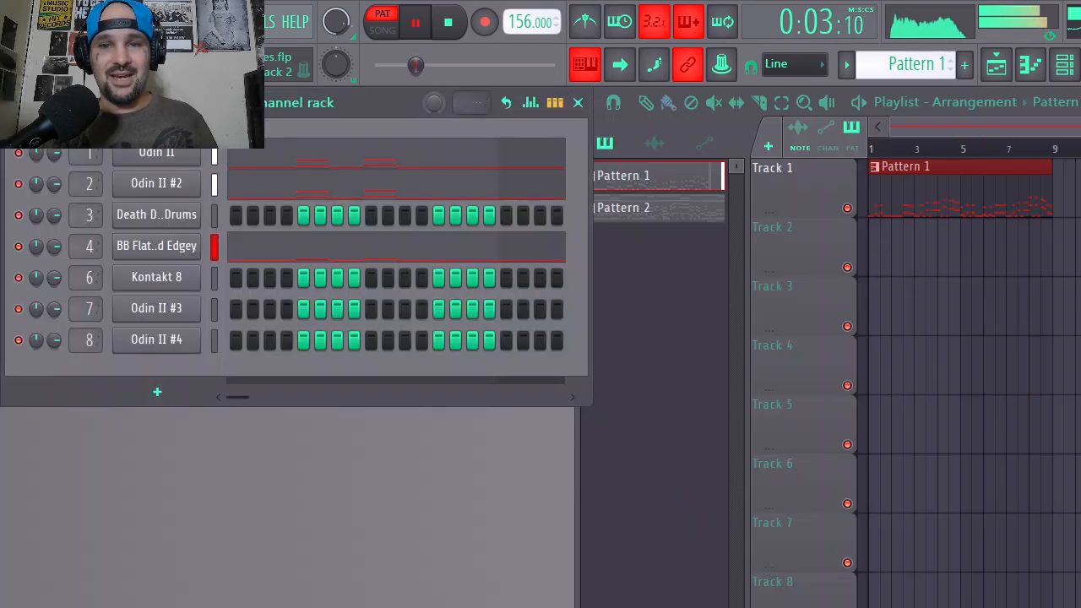
key("F9")
key("space")
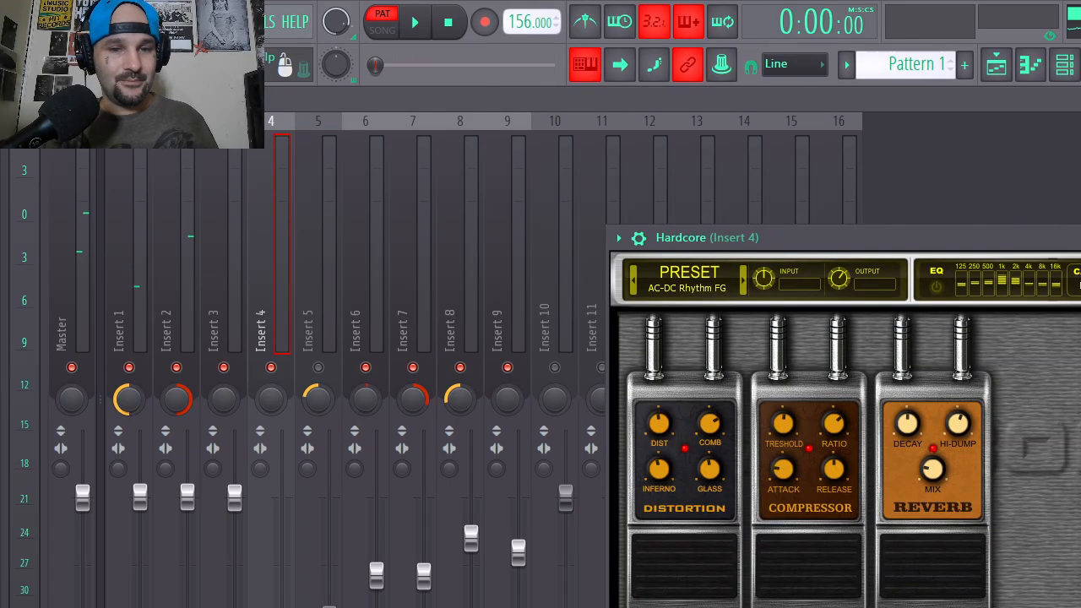
key("space")
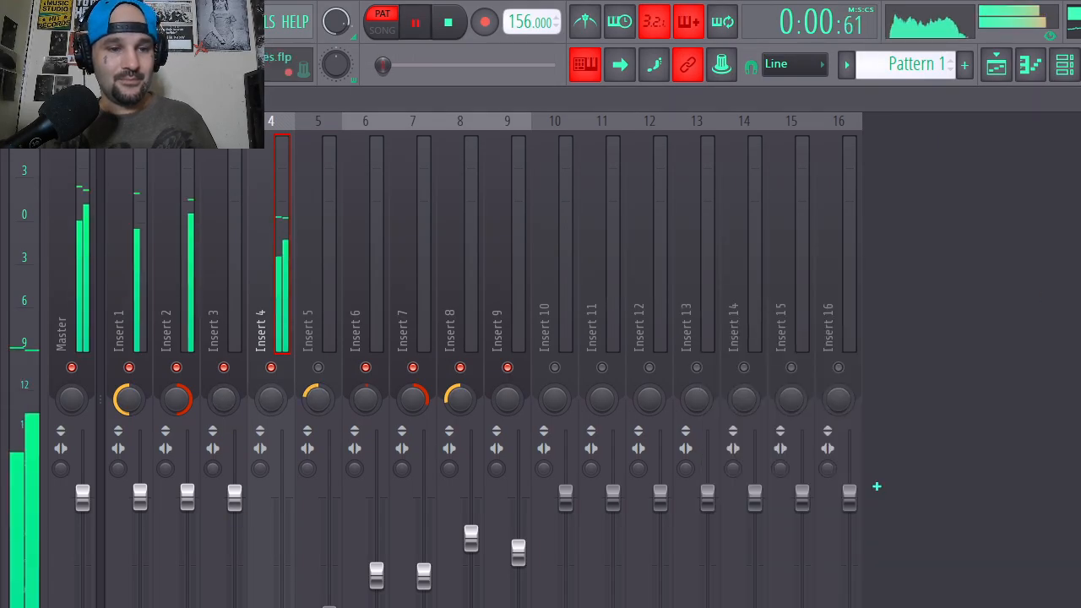
key("space")
key("space")
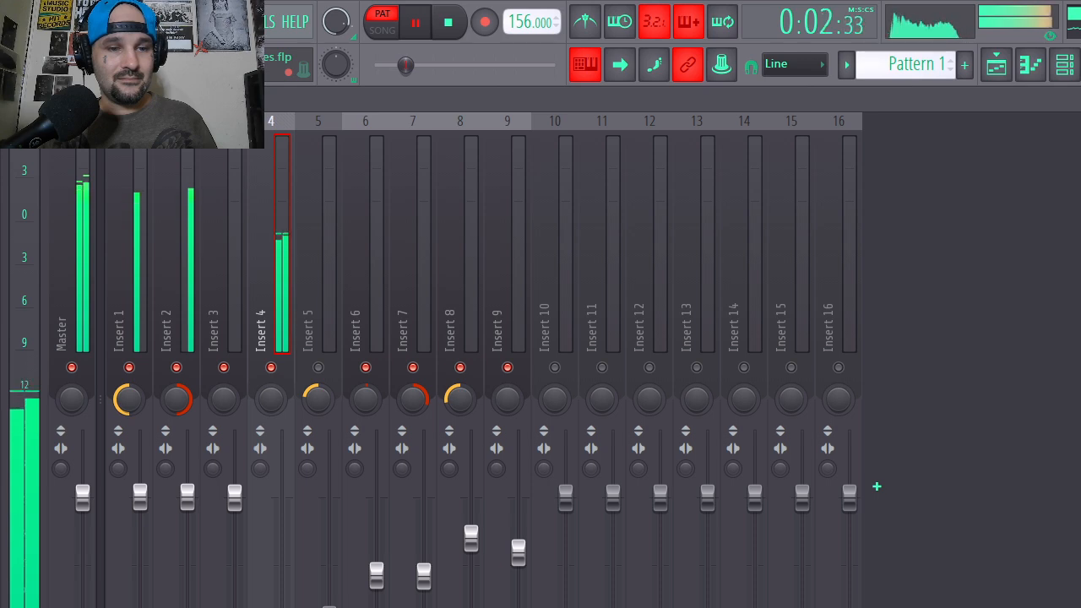
key("space")
key("F9")
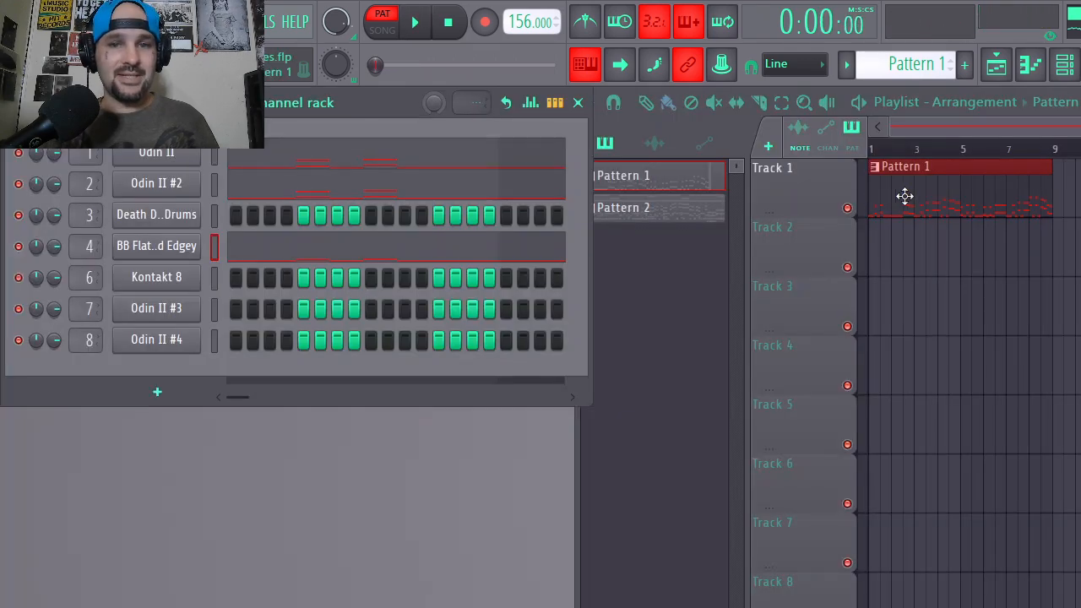
Switch playback to song mode from the Playlist and open the piano roll of the Odin II #3 channel.
left_click(902, 167)
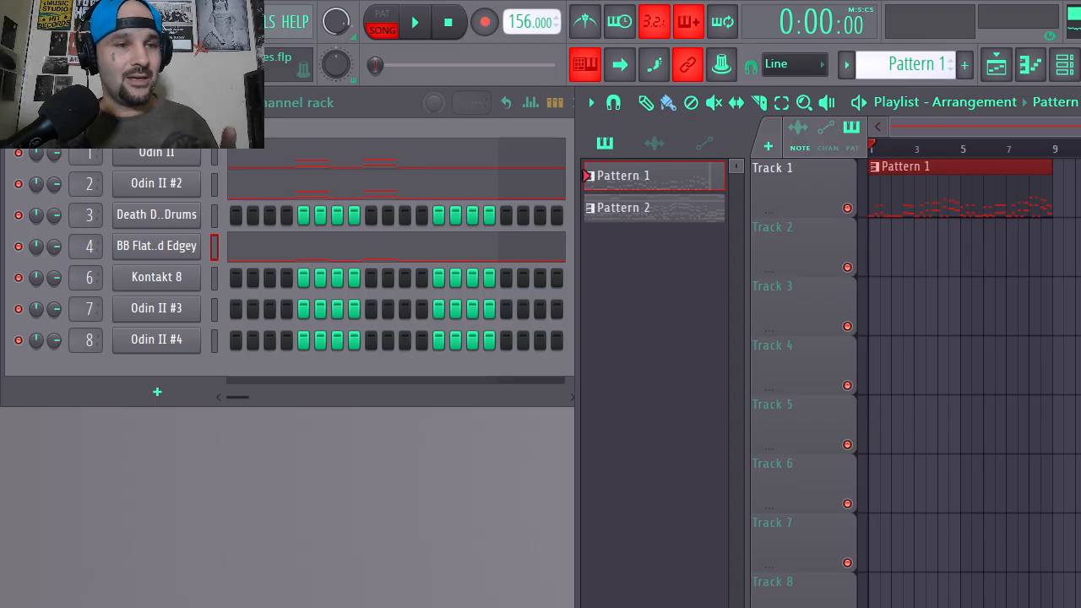
right_click(216, 306)
left_click(286, 308)
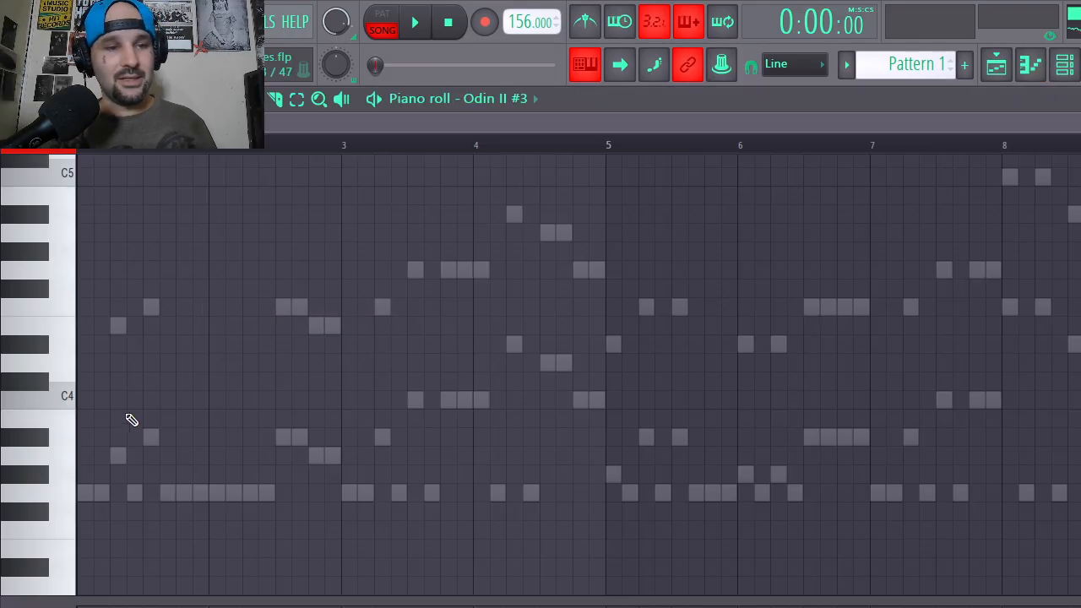
Draw a melody of two-cell notes in bars 1–2 of Odin II #3: G3, E4, F4, G3, G3, G3, F4, E4.
left_click(81, 494)
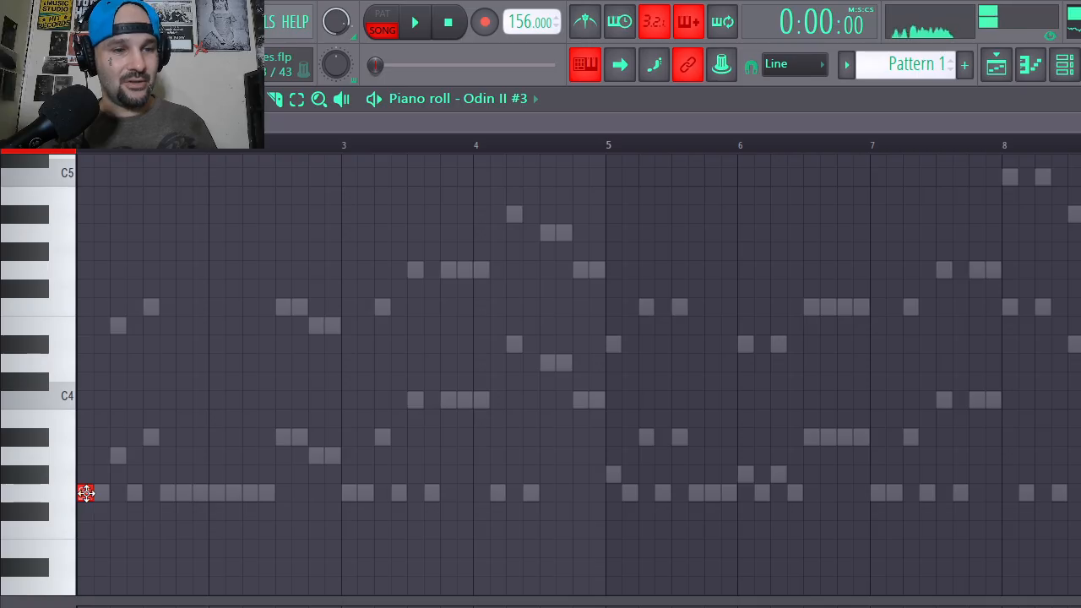
left_click(86, 493)
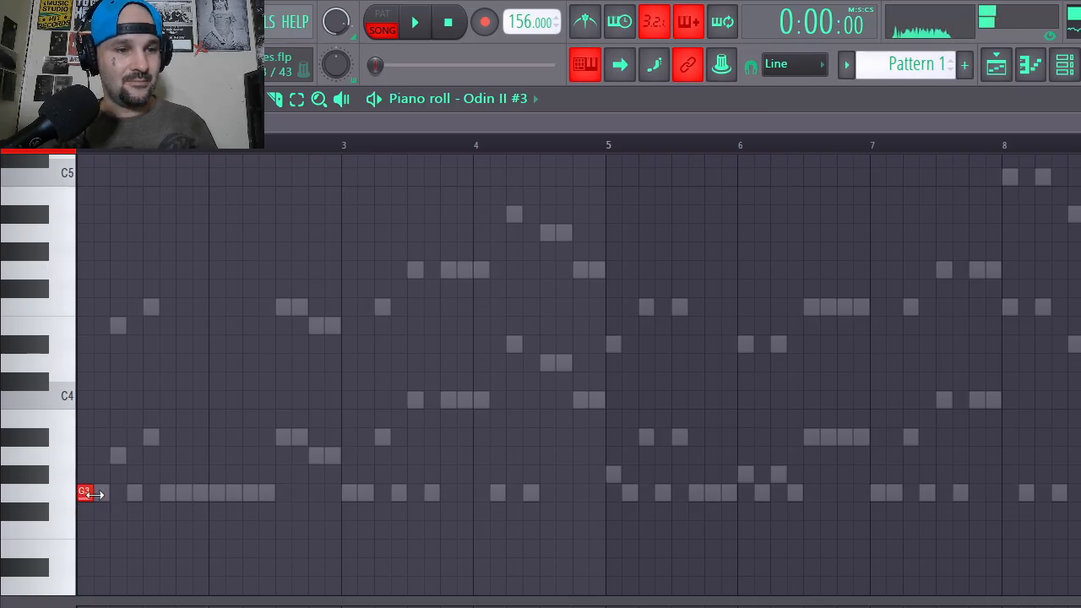
left_click(114, 324)
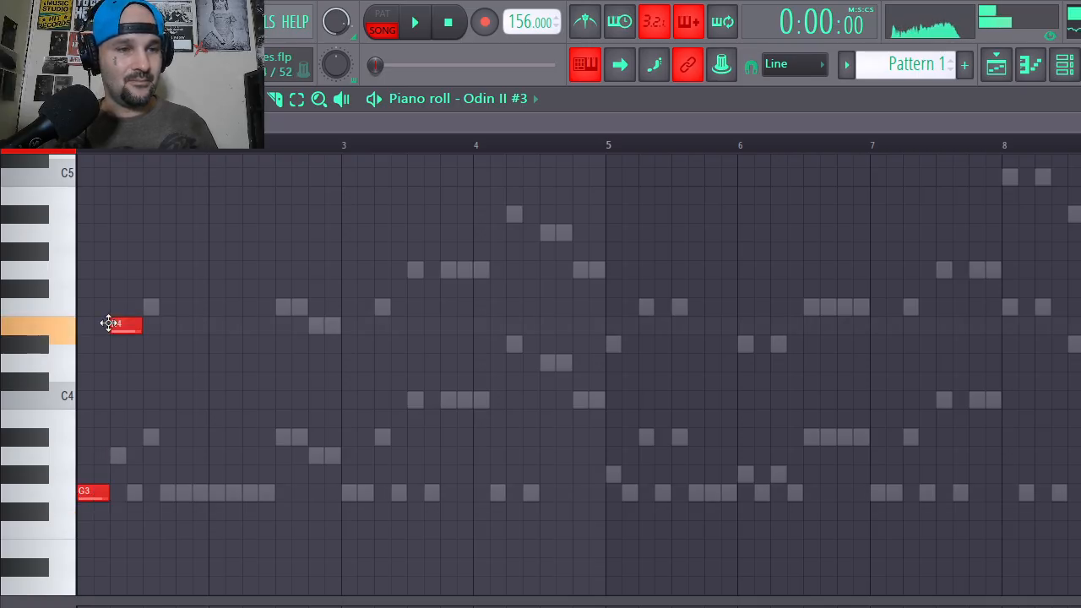
left_click(150, 307)
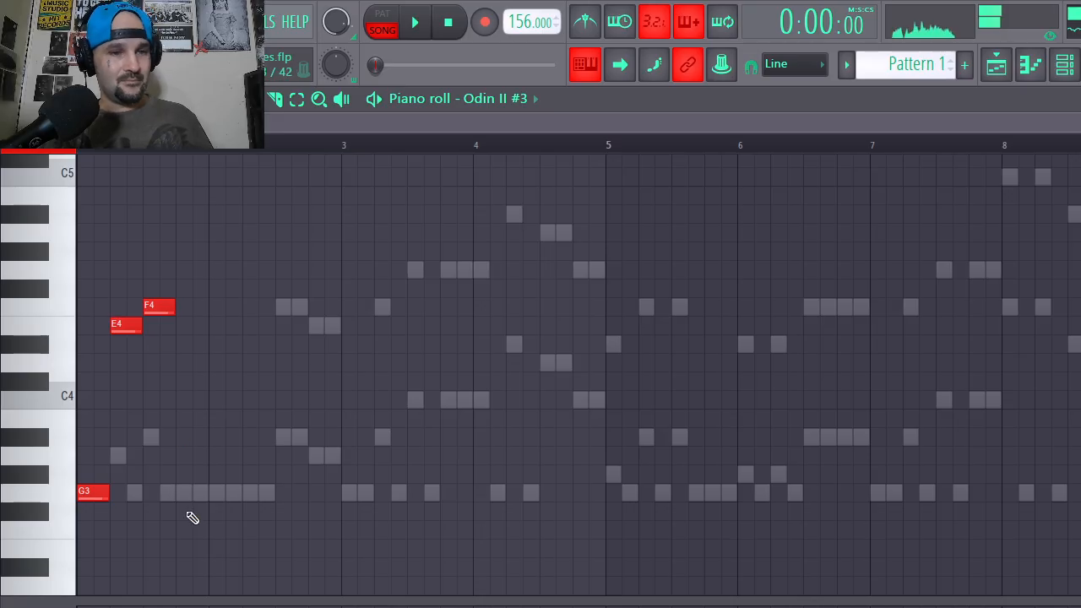
right_click(182, 494)
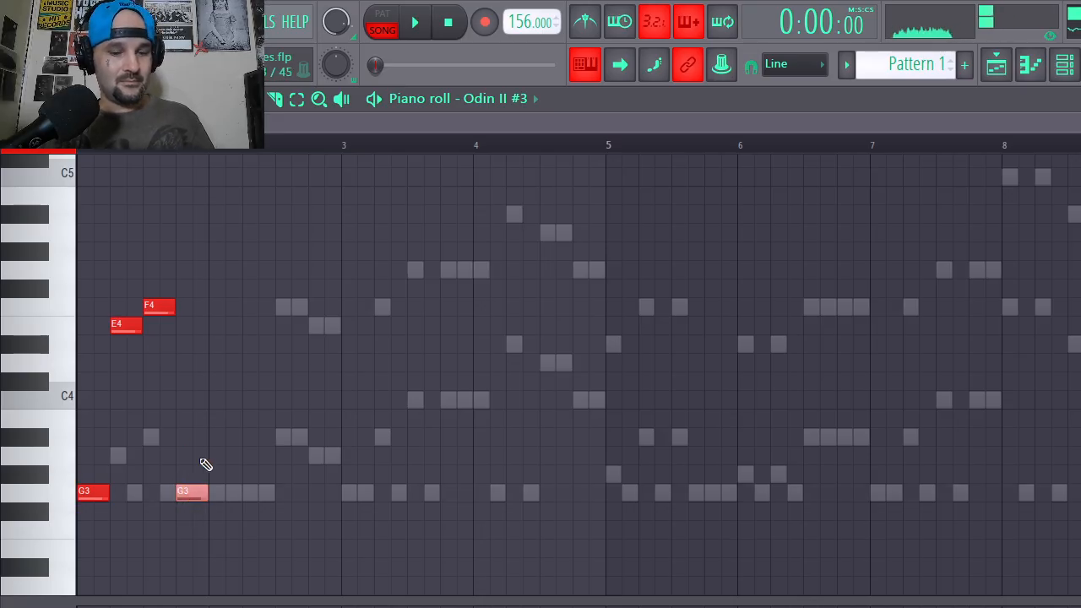
key("ctrl+b")
key("ctrl+b")
left_click(285, 309)
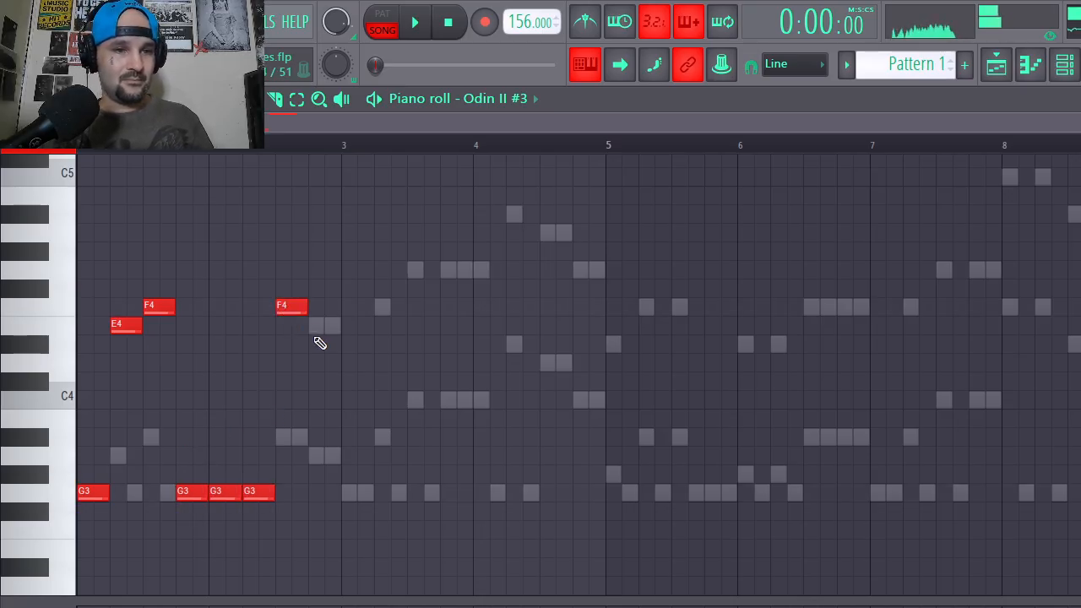
left_click(317, 331)
Continue the melody through bars 3–4 with G3, A#3, G4, G4, G4, A#4, A4 and G4.
left_click(349, 492)
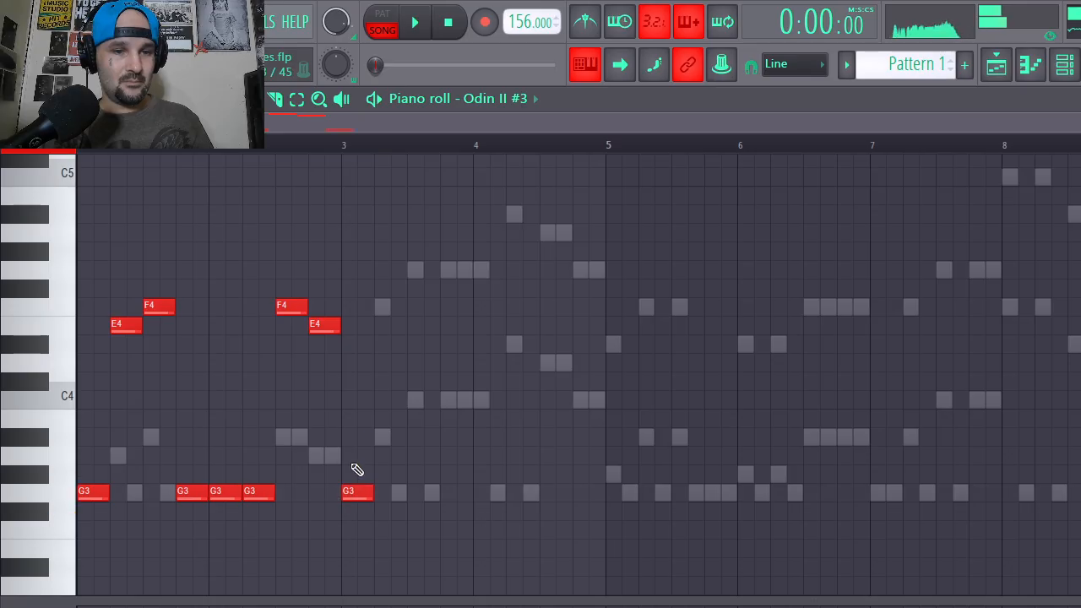
left_click(379, 436)
left_click_drag(412, 249, 420, 275)
left_click(443, 268)
left_click(480, 268)
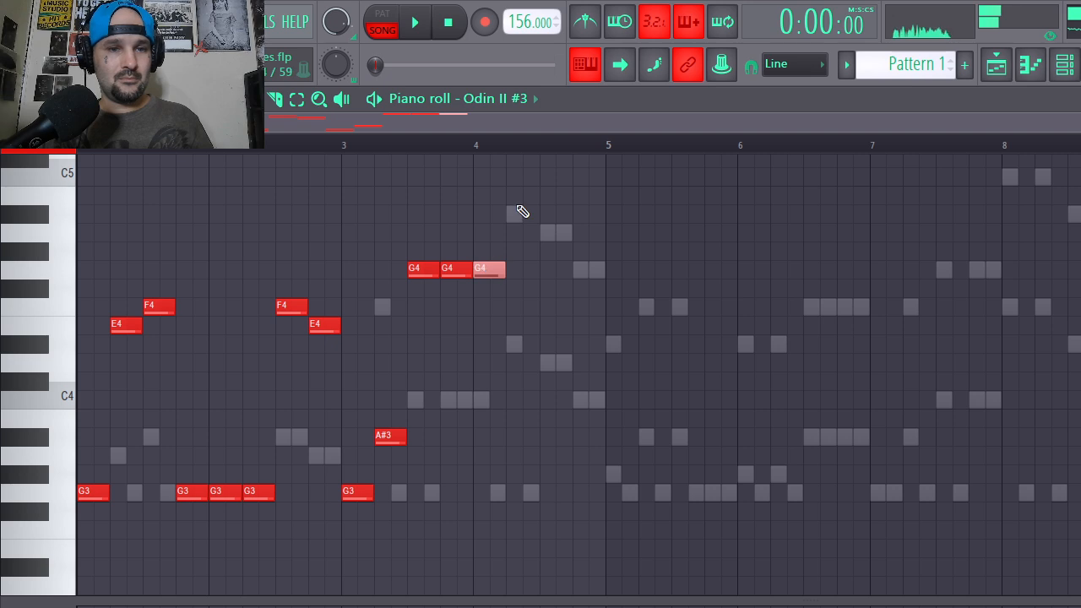
left_click(519, 212)
left_click(541, 236)
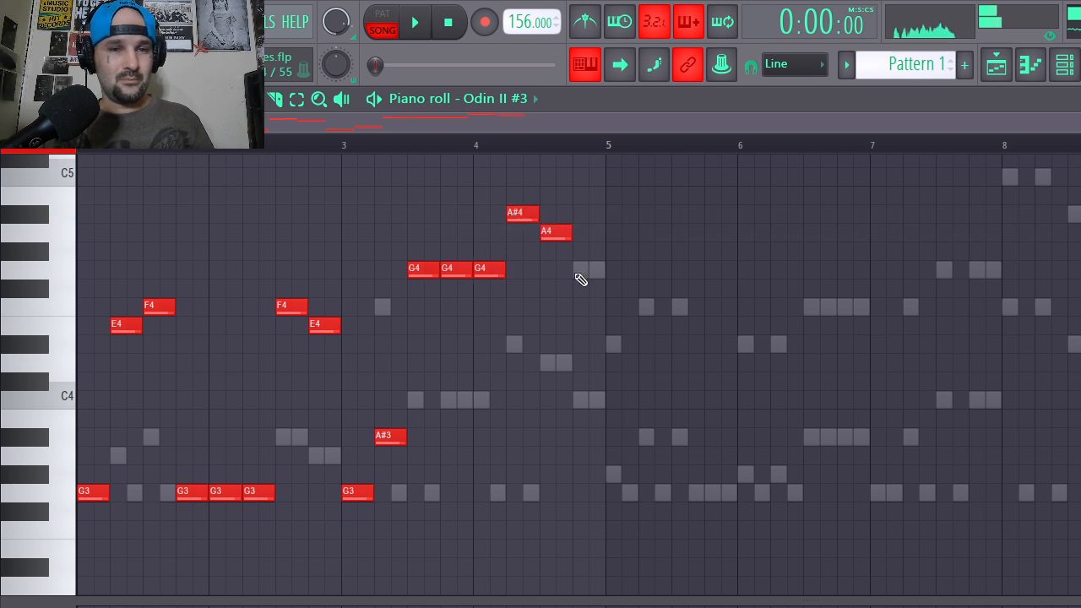
left_click(579, 269)
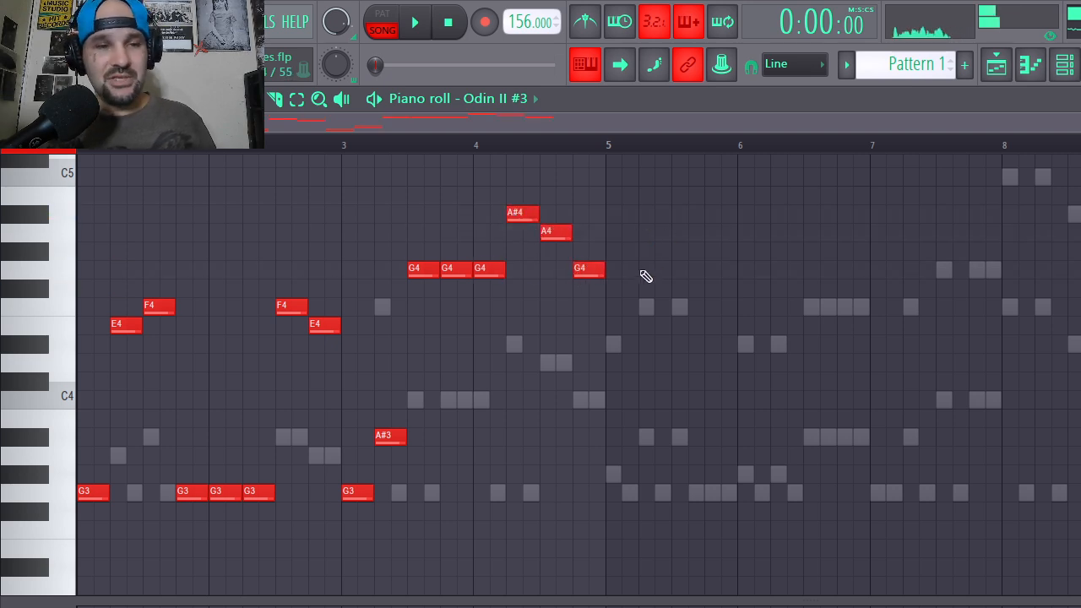
Duplicate the four-bar melody into bars 5–8, deselect it, and lower the second note of bar 5 to A#3.
key("ctrl+b")
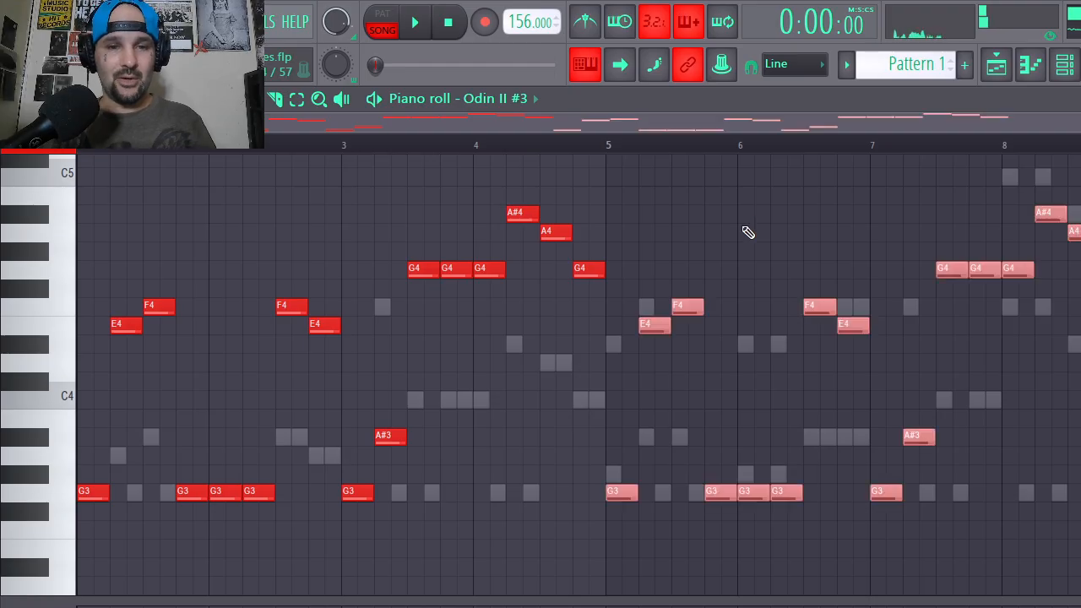
key("ctrl+d")
mouse_move(674, 307)
left_mouse_down()
mouse_move(676, 322)
mouse_move(674, 294)
left_mouse_up()
left_click_drag(649, 332, 648, 446)
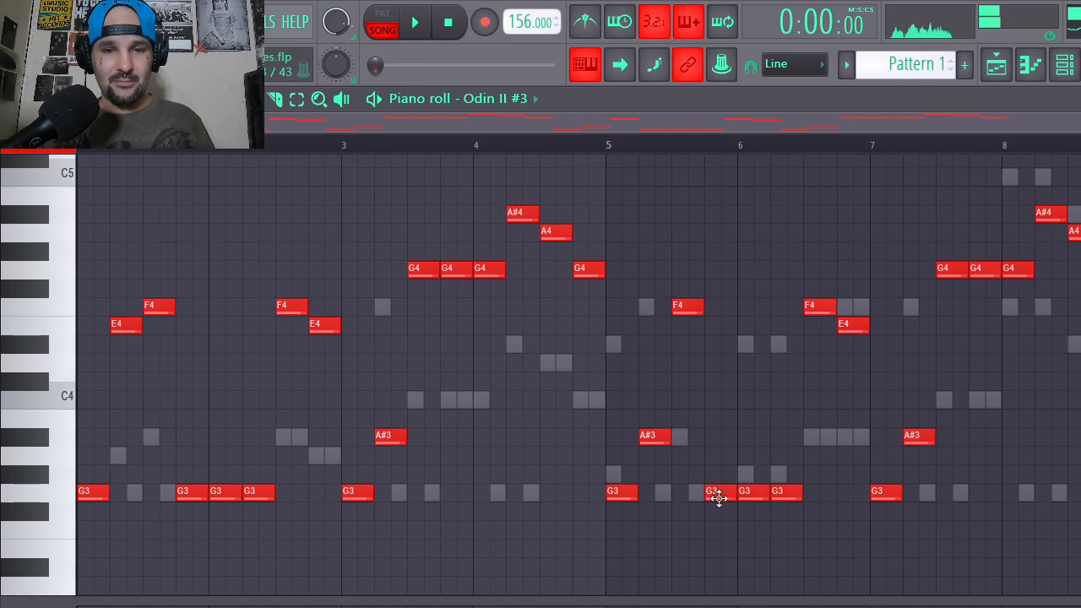
Repitch bar 6's first, second and fourth notes to G#3, D#4 and A#3, bar 7's second to F4, and bar 8's first to C5.
left_click_drag(747, 496, 774, 343)
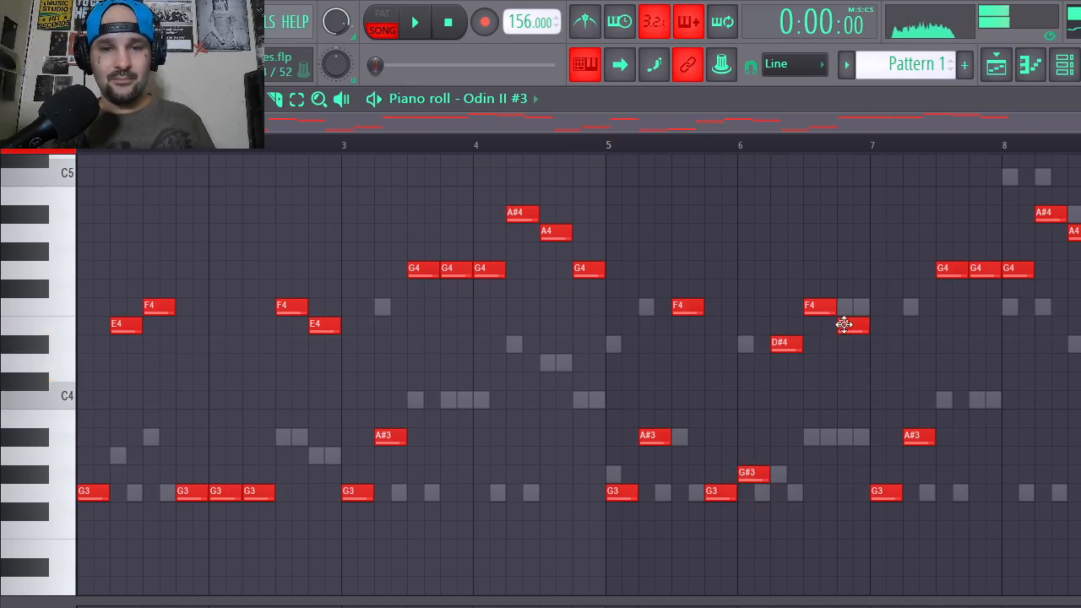
left_click_drag(844, 325, 846, 441)
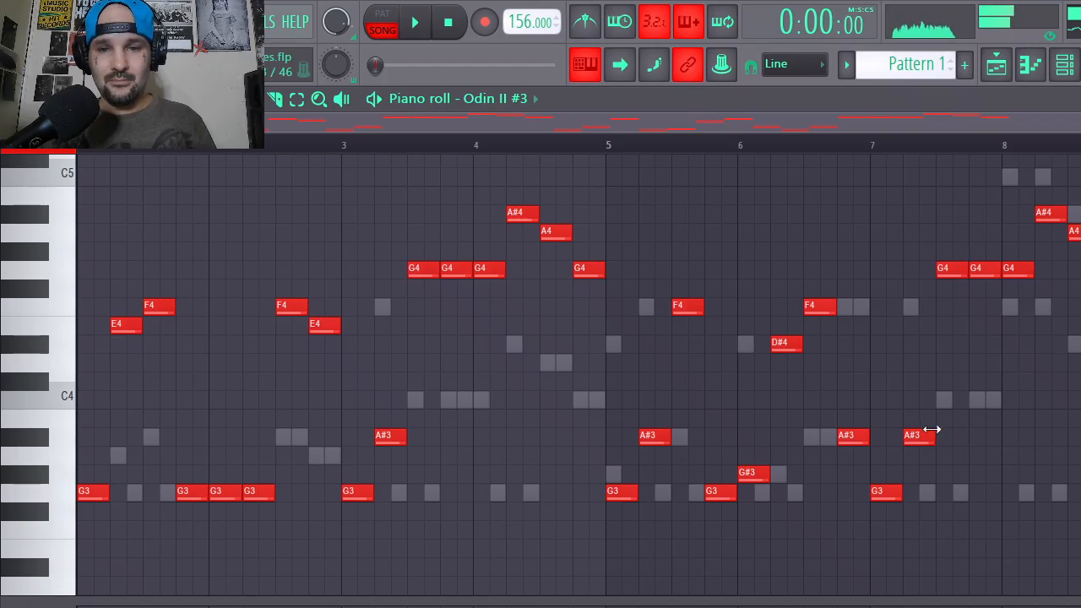
left_click_drag(918, 434, 921, 304)
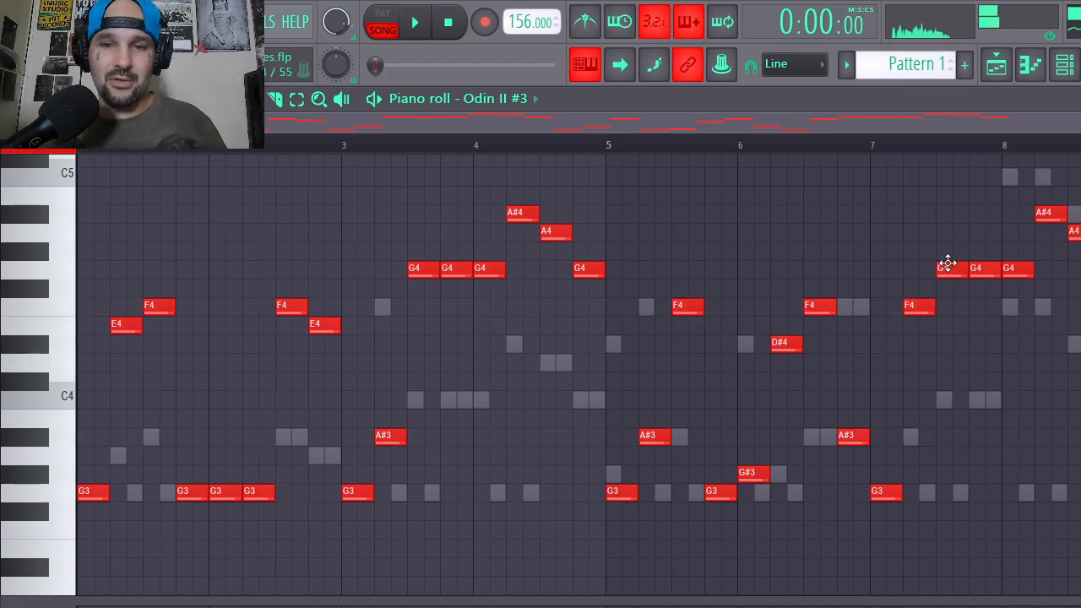
left_click_drag(946, 246, 1011, 207)
left_click(1001, 223, "ctrl")
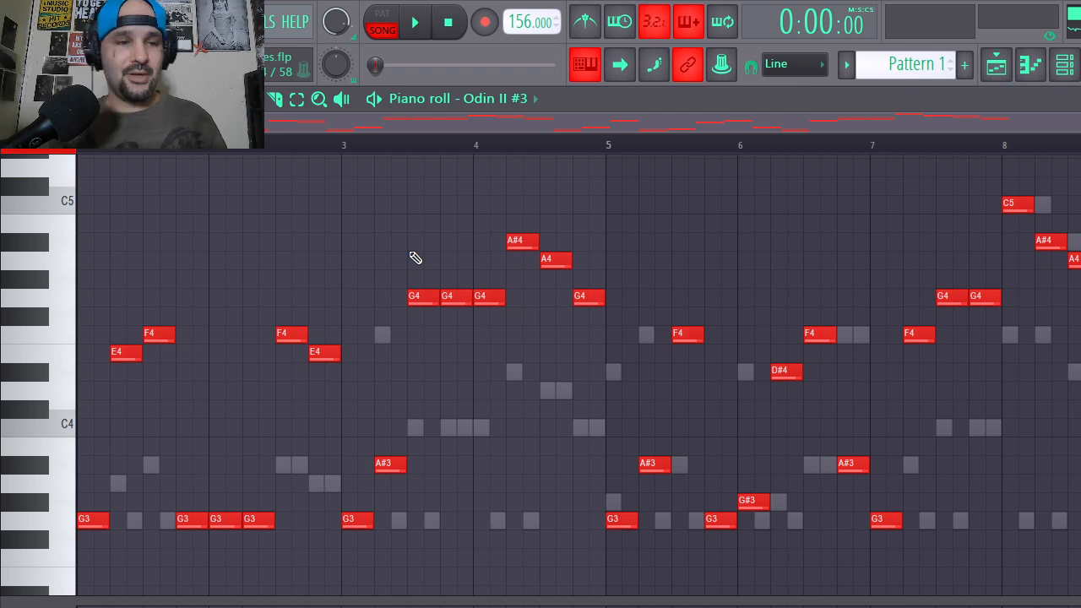
Transpose the whole Odin II #3 melody up two octaves and play the song from the start to hear it.
key("ctrl+Up")
key("ctrl+Up")
key("space")
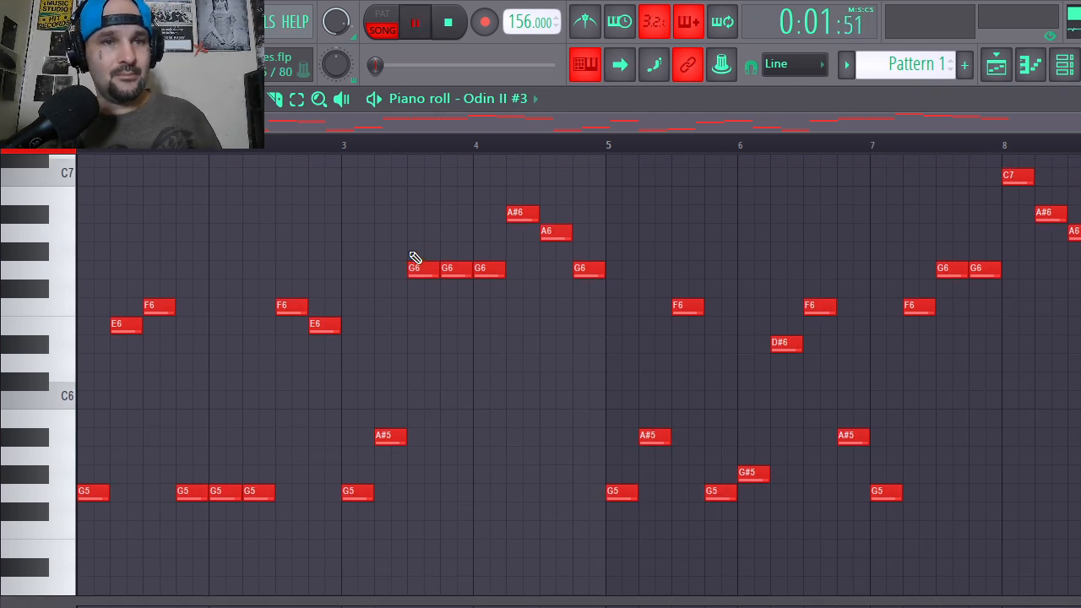
key("space")
key("space")
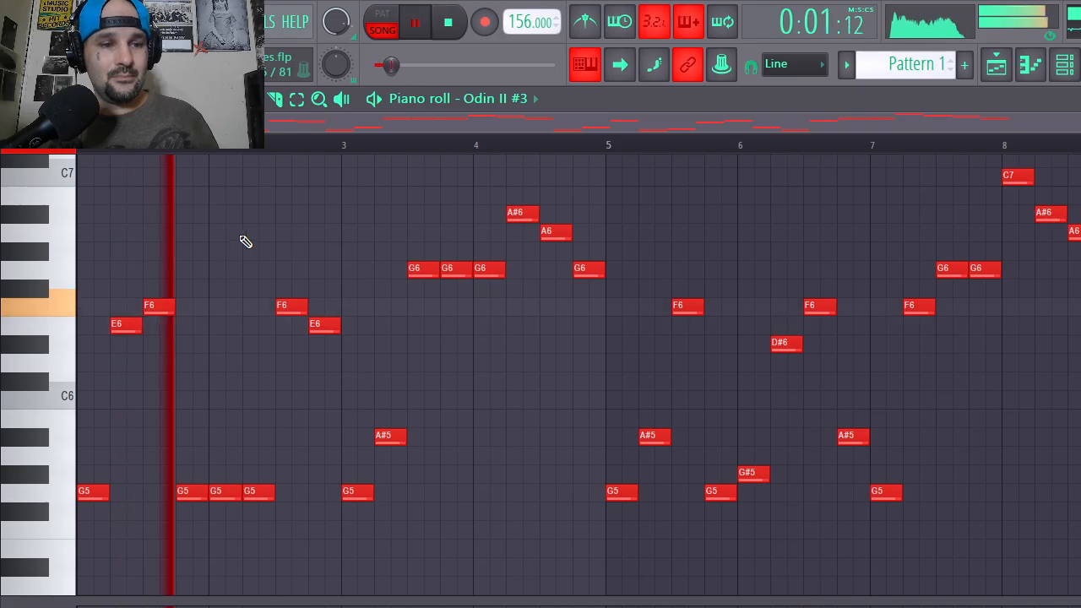
key("space")
left_click(12, 99)
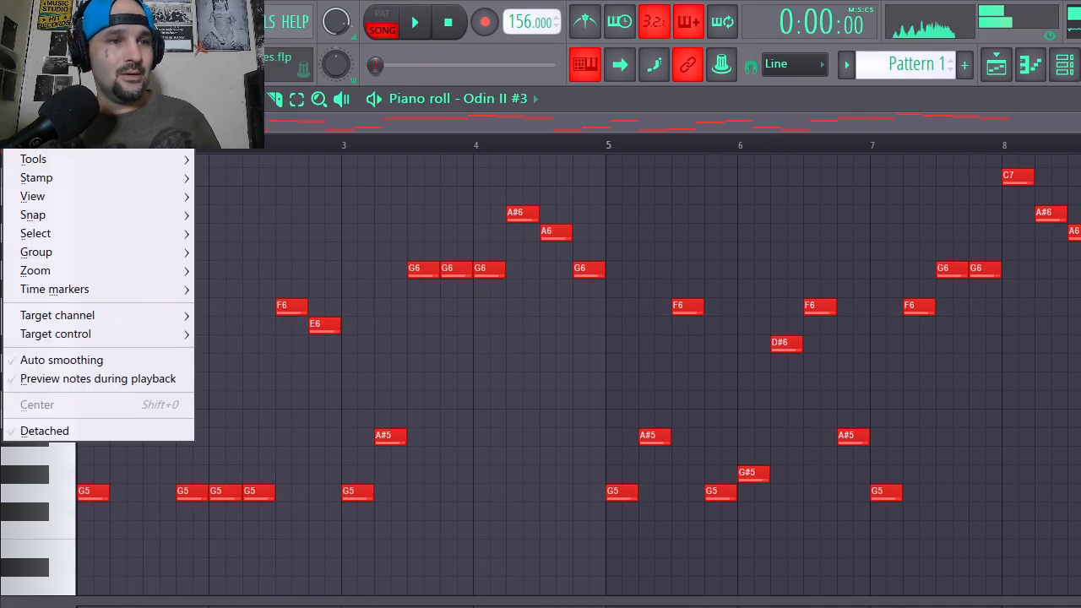
mouse_move(51, 152)
key("Escape")
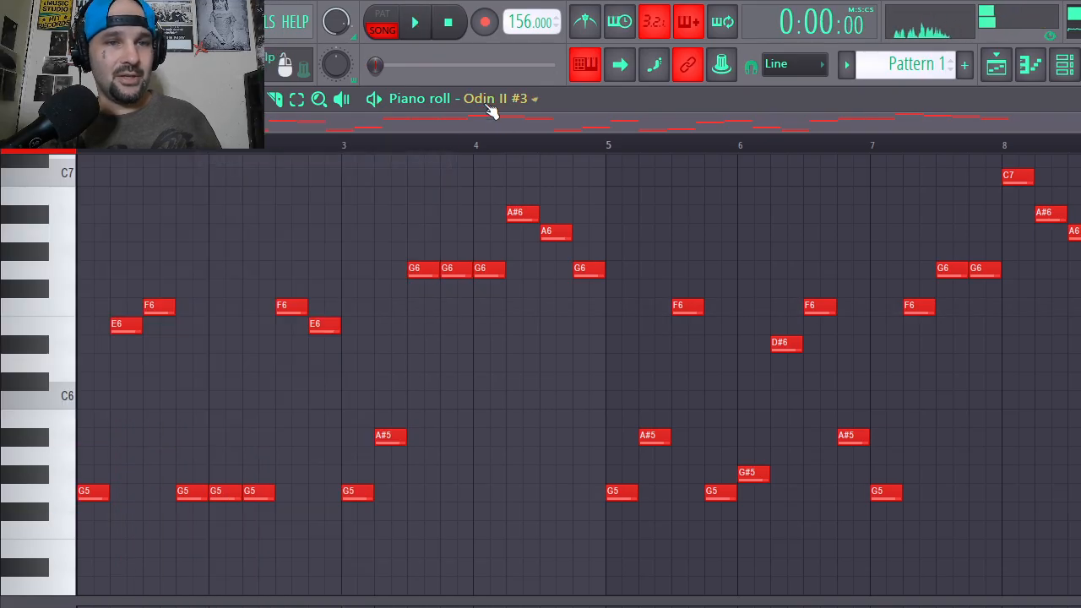
Copy the Odin II #3 melody into Odin II #4's piano roll and play the song to hear both.
left_click(497, 99)
left_click(506, 337)
left_click(11, 99)
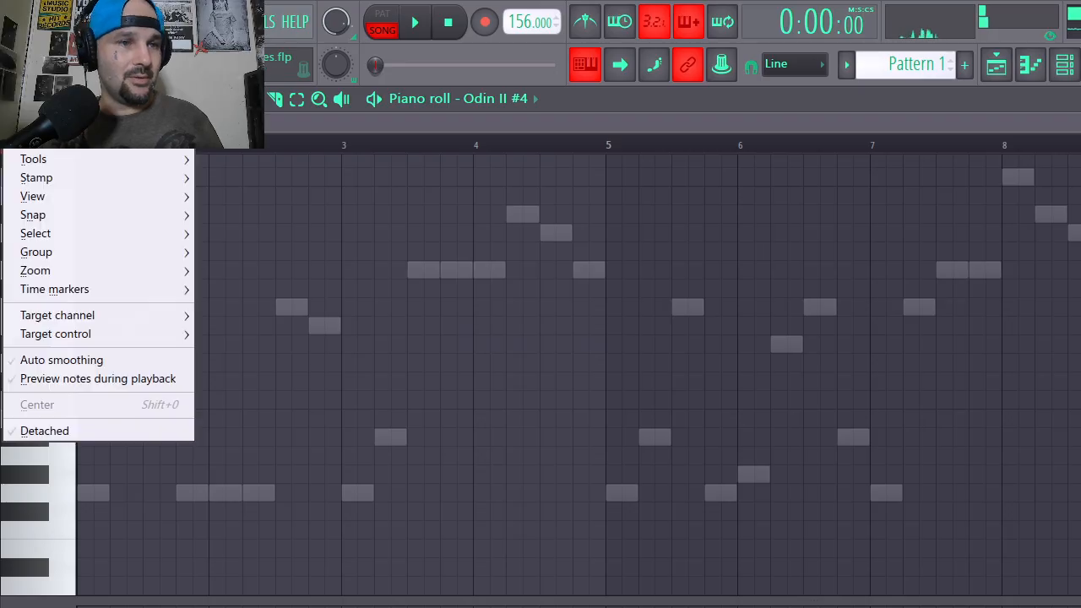
mouse_move(51, 140)
left_click(273, 177)
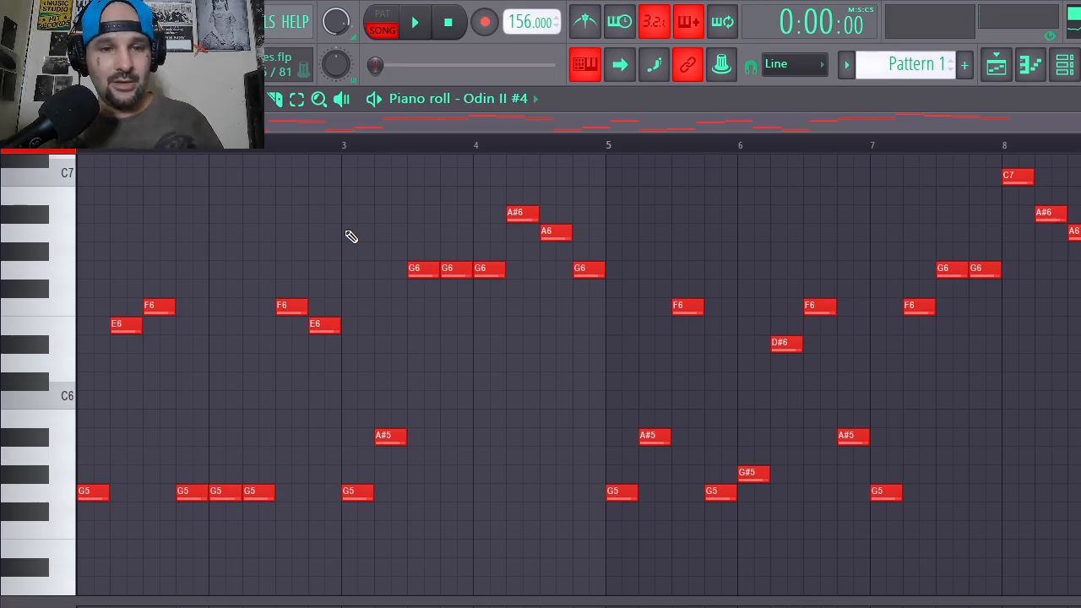
key("space")
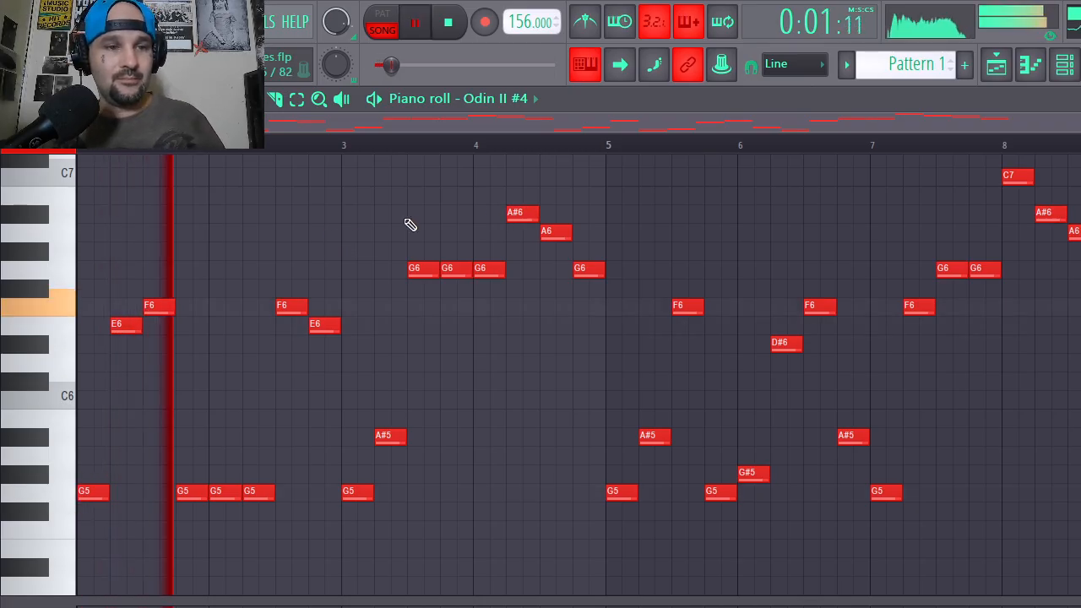
Inspect Fortin Nameless Suite X on Inserts 7 and 8, adjust Insert 8's reverb mix, and play the song with the plugin closed.
left_click(1080, 65)
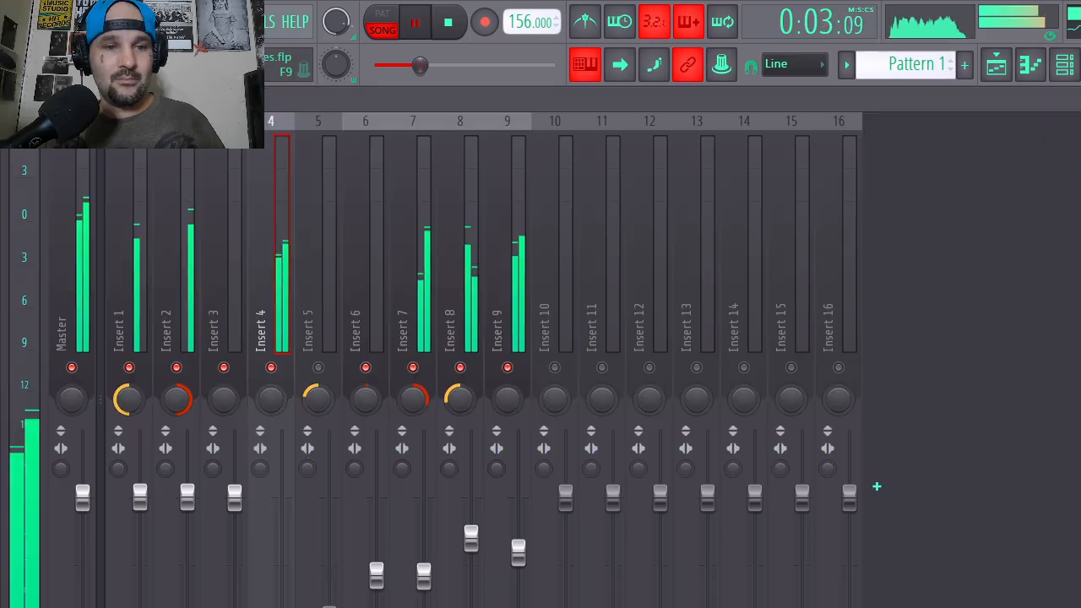
key("space")
left_click(414, 326)
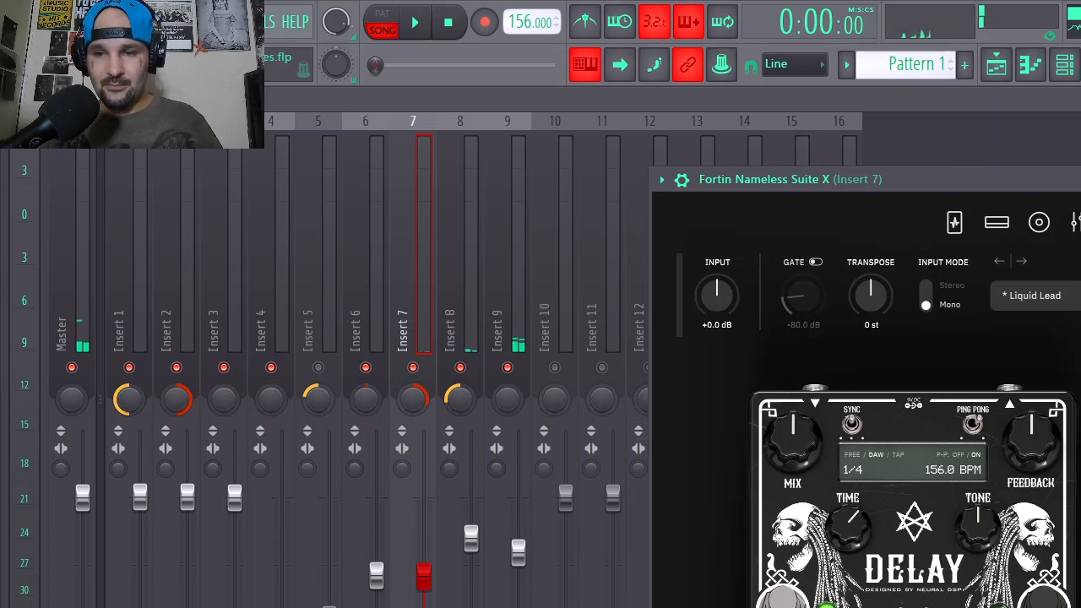
left_click(459, 317)
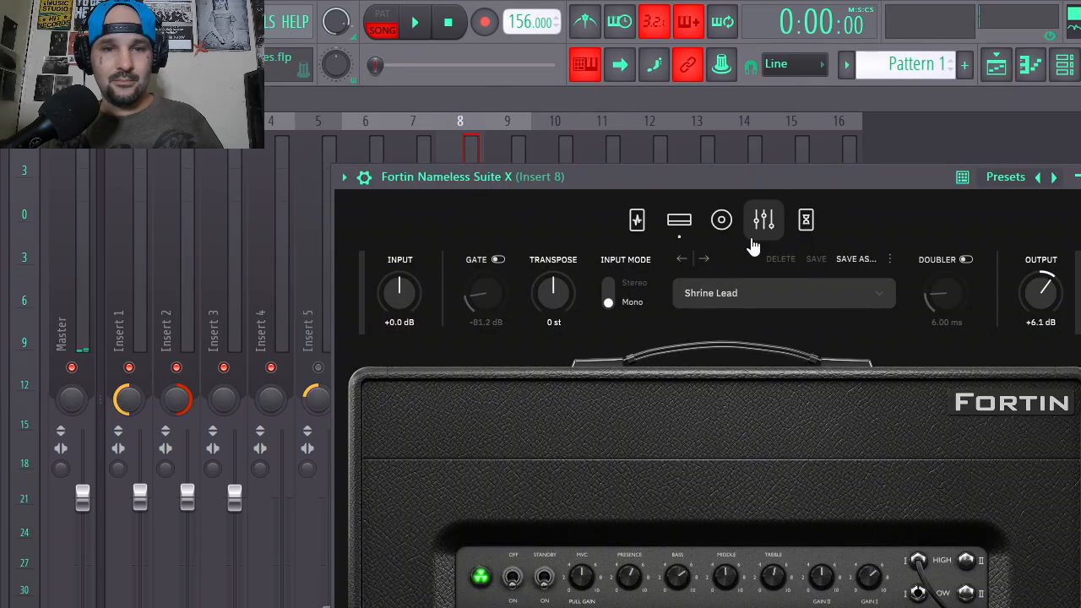
left_click(804, 226)
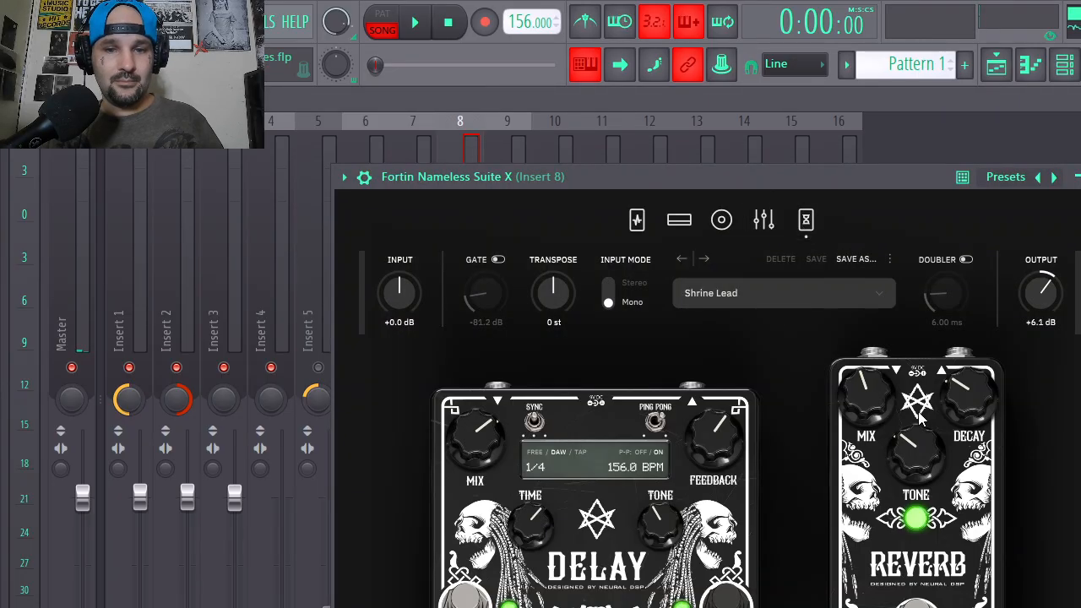
key("space")
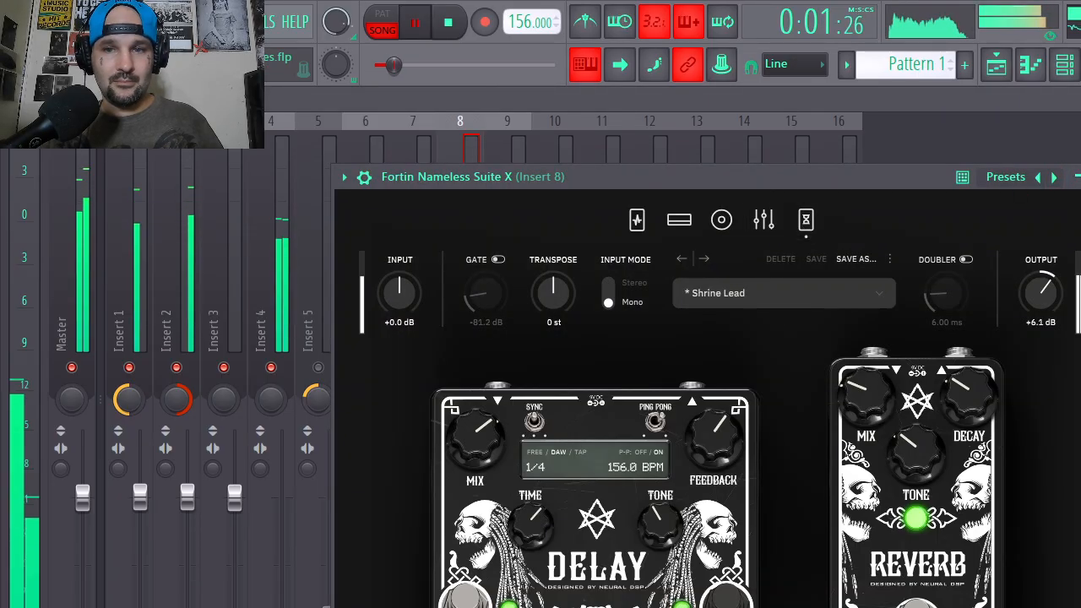
left_click(1076, 177)
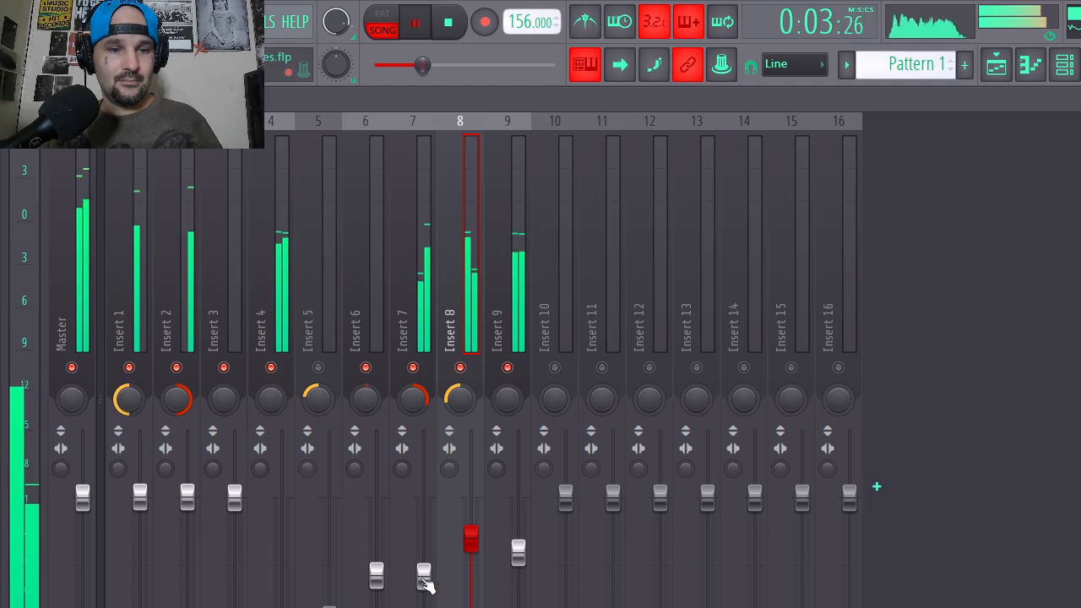
Raise Insert 7's volume to match Insert 8 during playback, and stop the song with Insert 8 selected.
left_click_drag(424, 575, 424, 540)
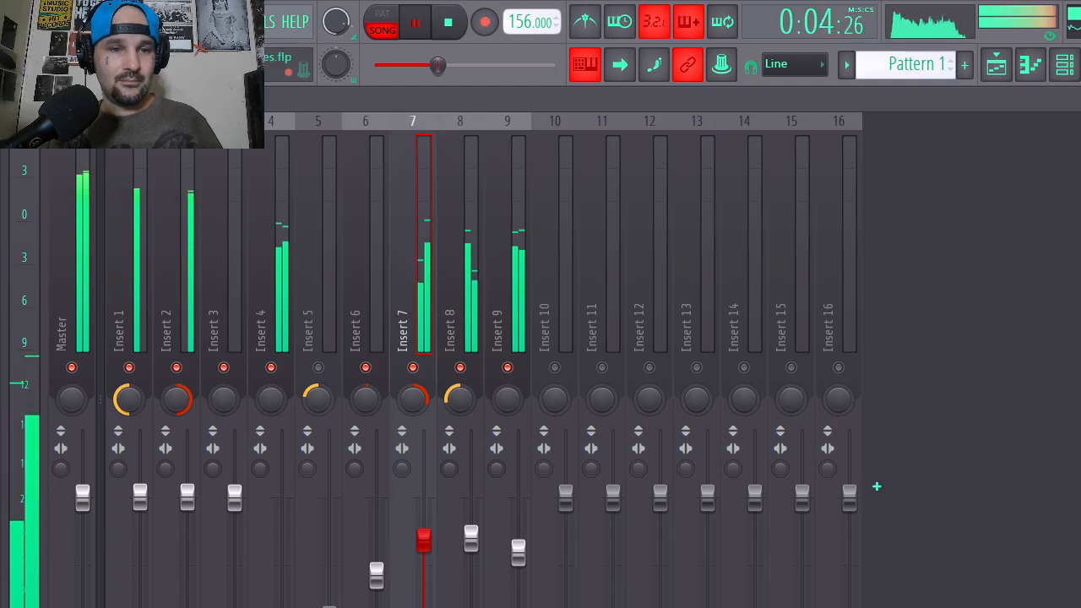
left_click(516, 372)
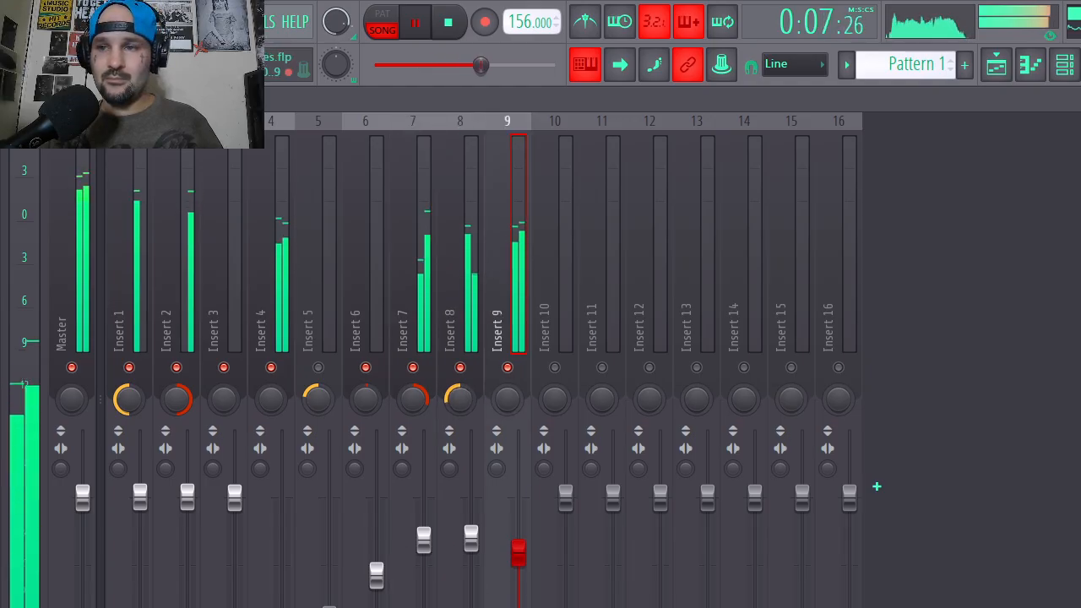
left_click(456, 325)
key("space")
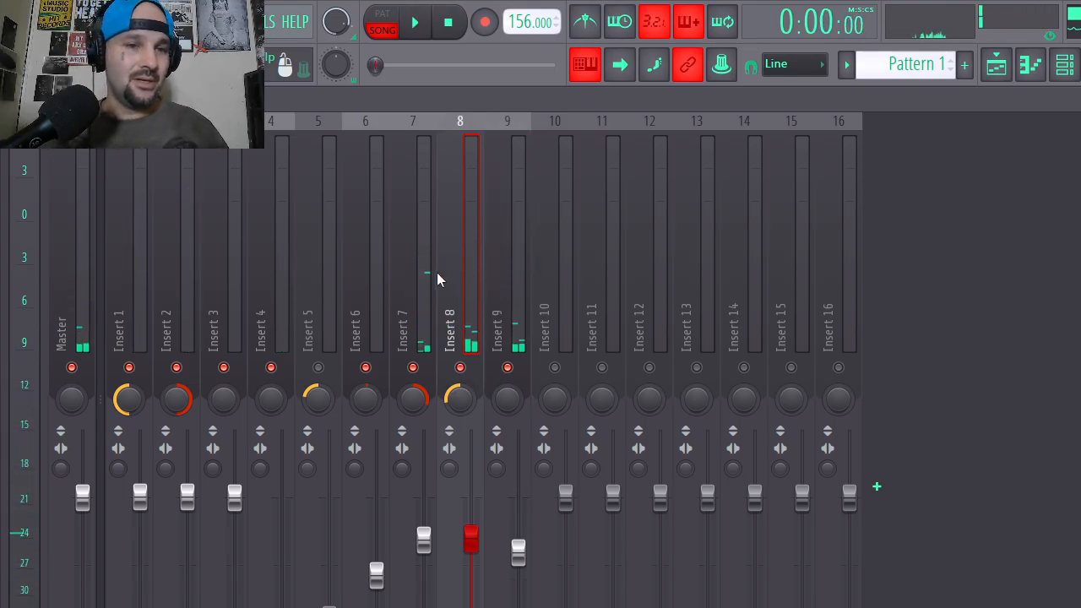
Raise the reverb pedal's mix to about halfway in Insert 8's Fortin Nameless Suite X and close the plugin.
left_click(420, 300)
left_click(457, 300)
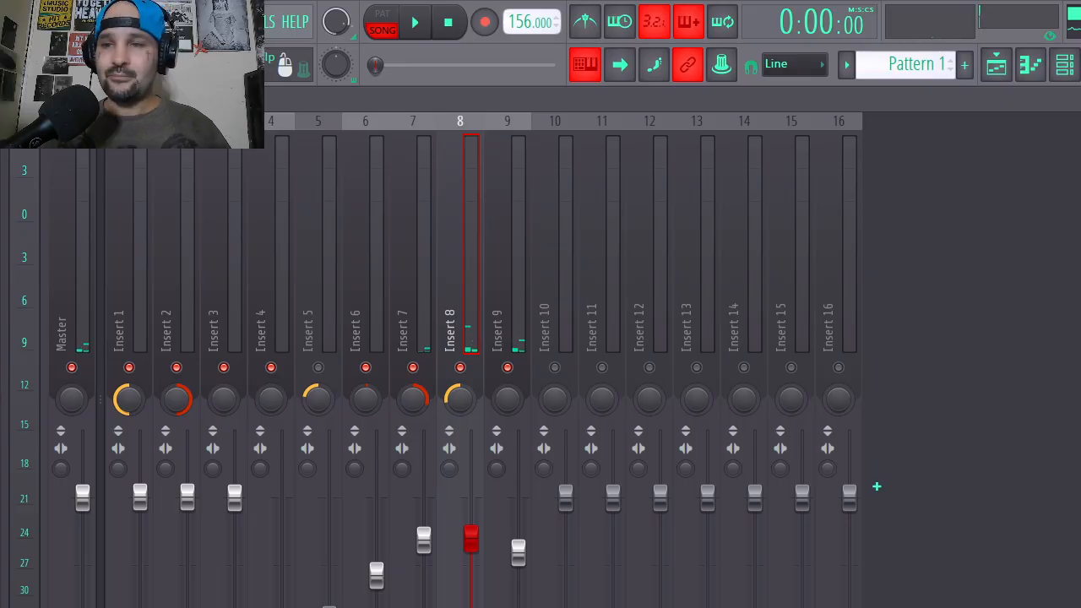
left_click(1080, 207)
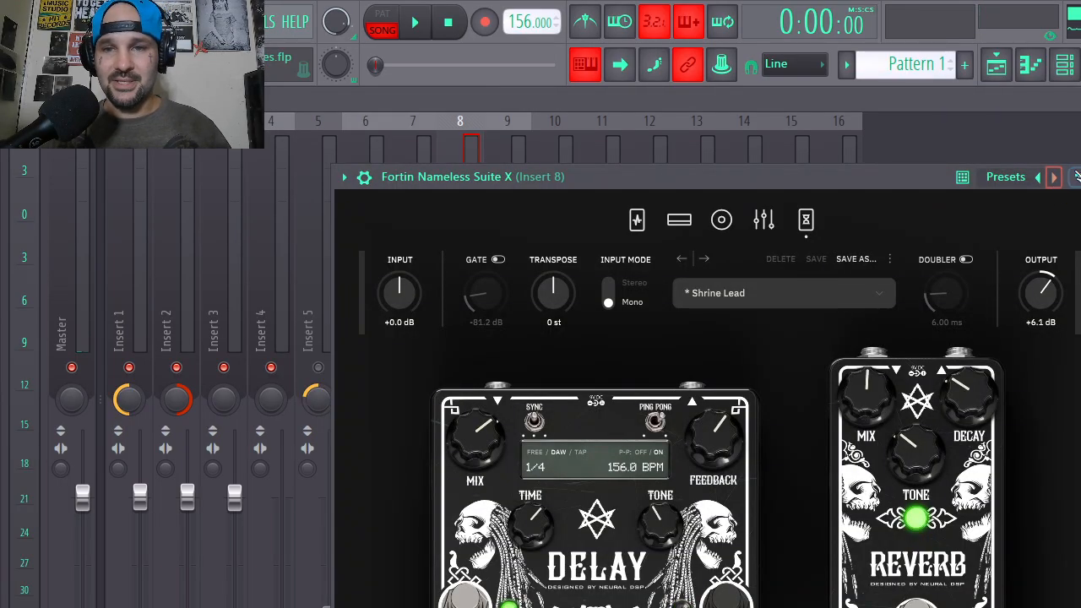
left_click(1077, 177)
Review Insert 7's Fortin Nameless Suite X and listen to the song, stopping playback back at the channel rack.
left_click(412, 284)
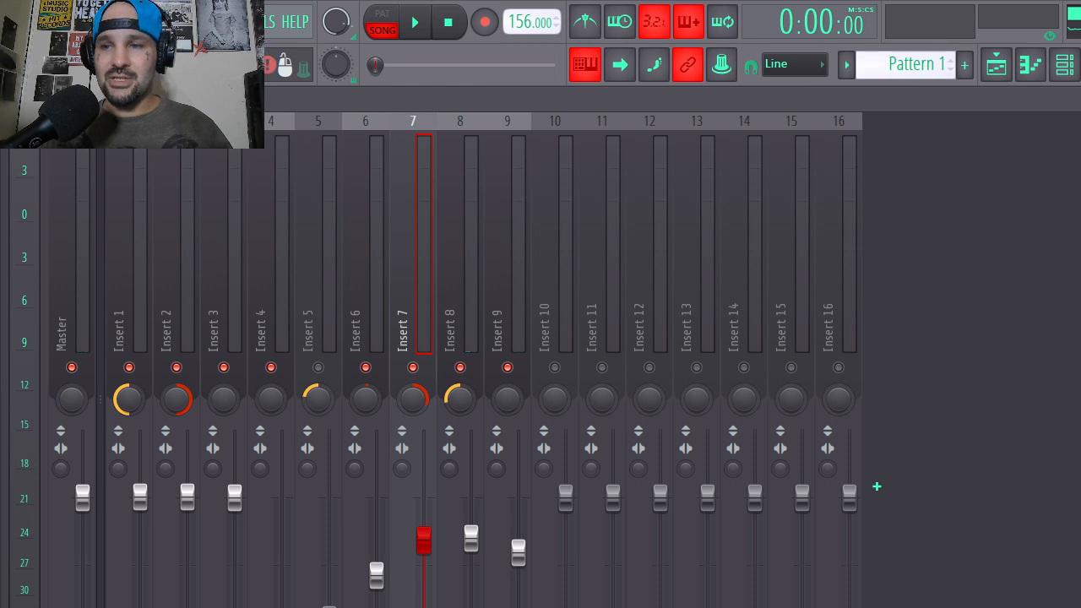
left_click(1080, 207)
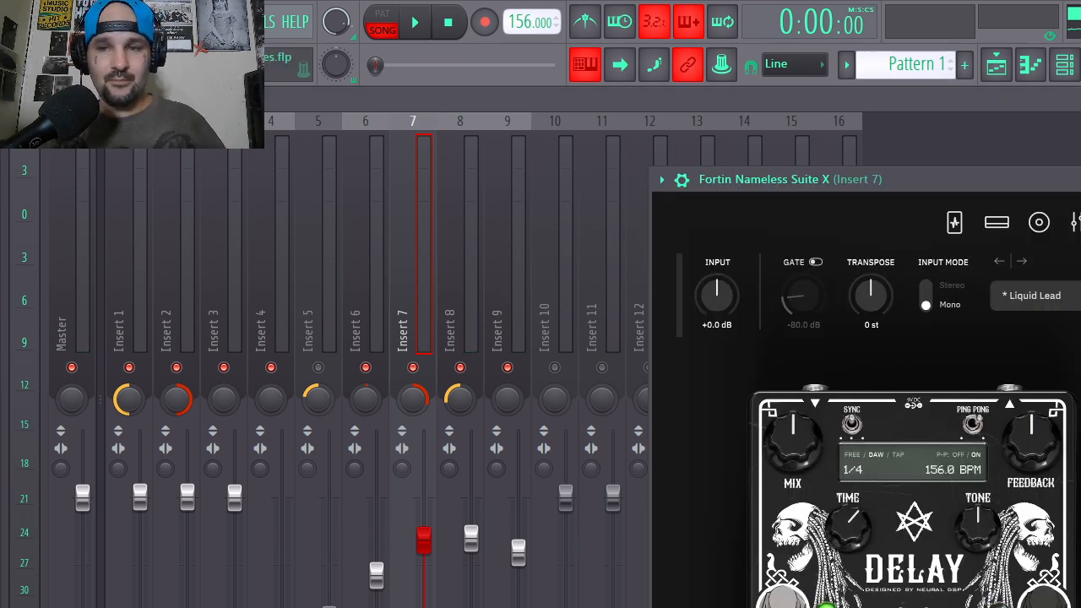
key("space")
left_click(1077, 176)
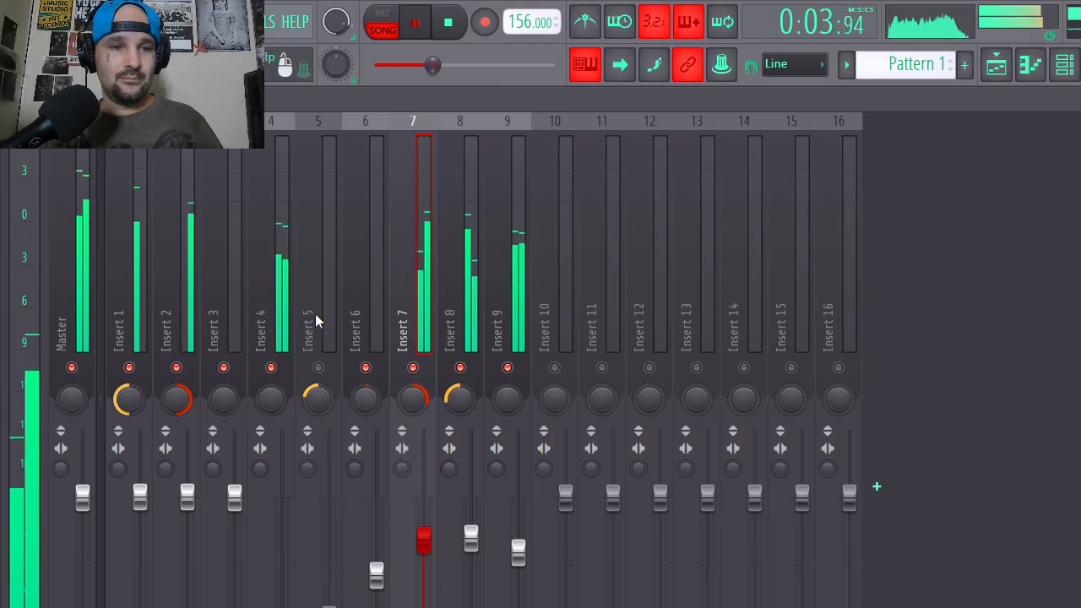
key("F7")
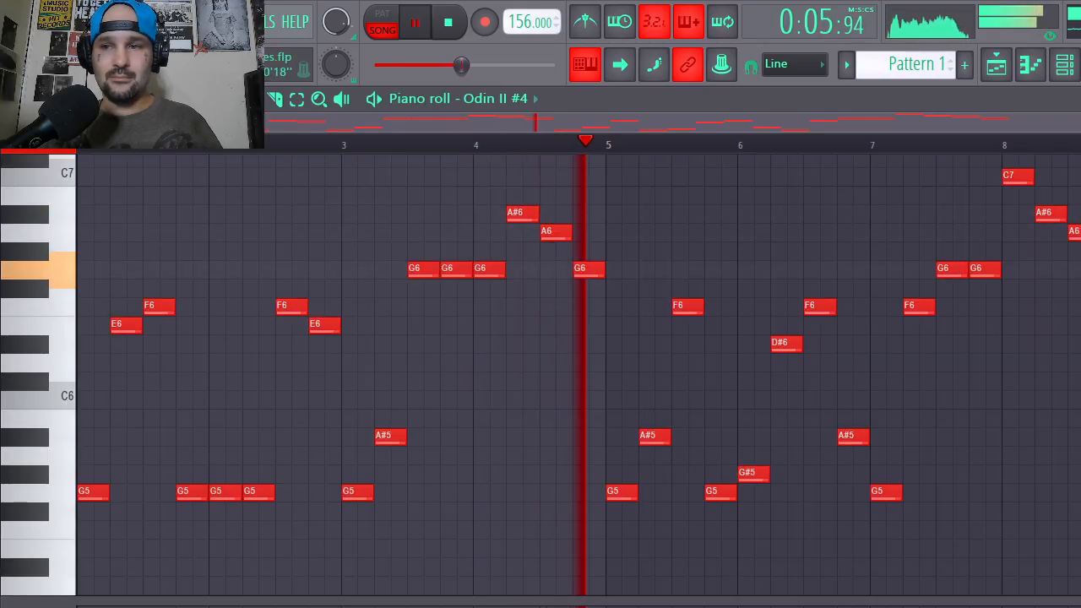
key("Escape")
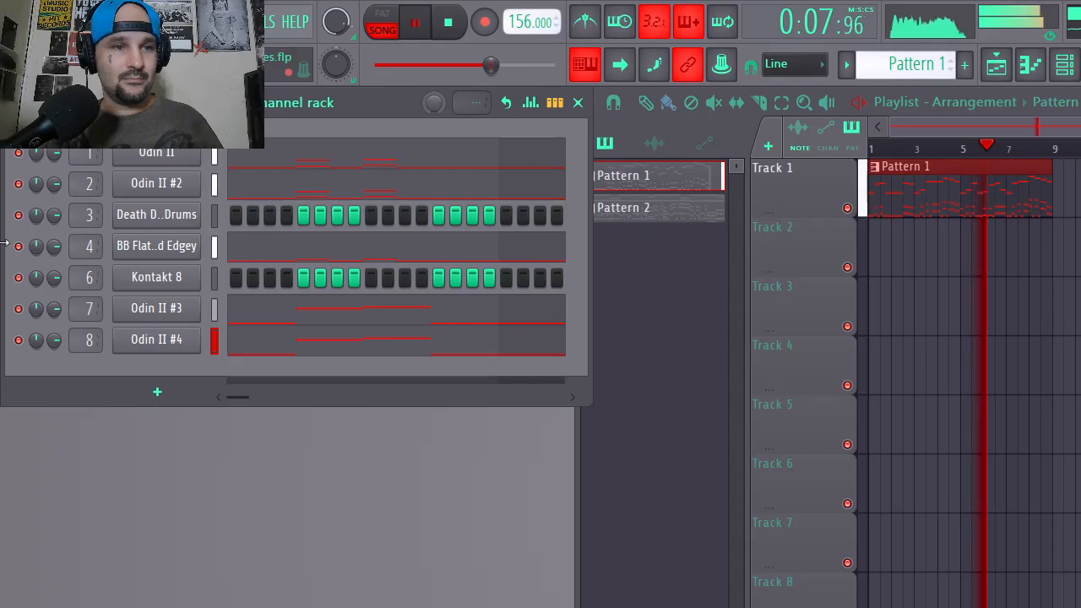
key("space")
Start a Kontakt 8 part in bars 1–2 with half-bar notes G3, A#3, G3 and F4.
right_click(200, 276)
left_click(208, 276)
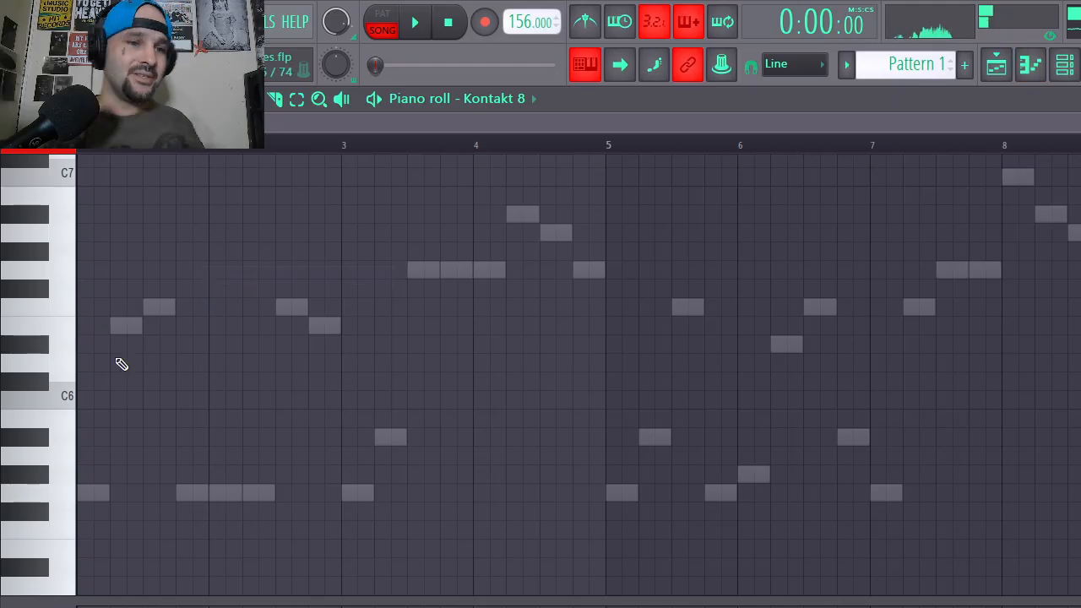
scroll(262, 164, "right", 3)
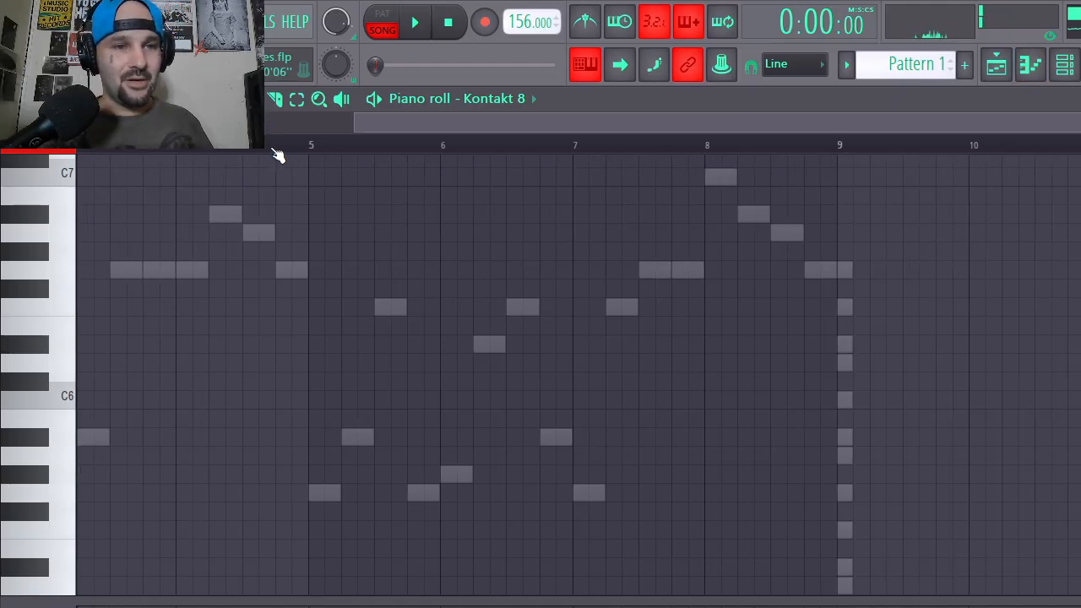
scroll(279, 157, "down", 2)
scroll(234, 343, "down", 6)
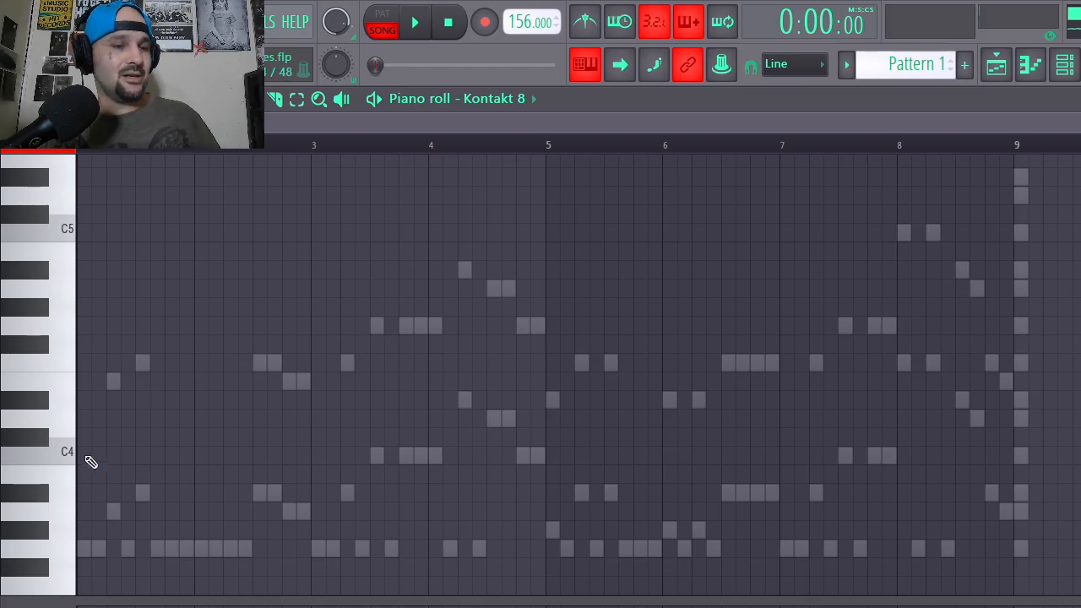
left_click(82, 548)
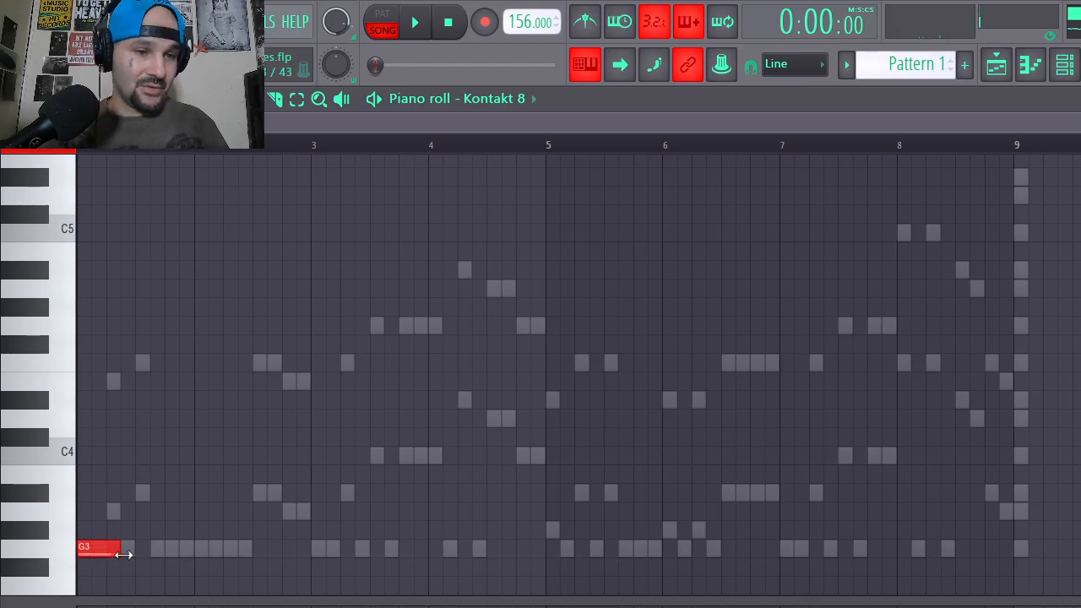
left_click(139, 497)
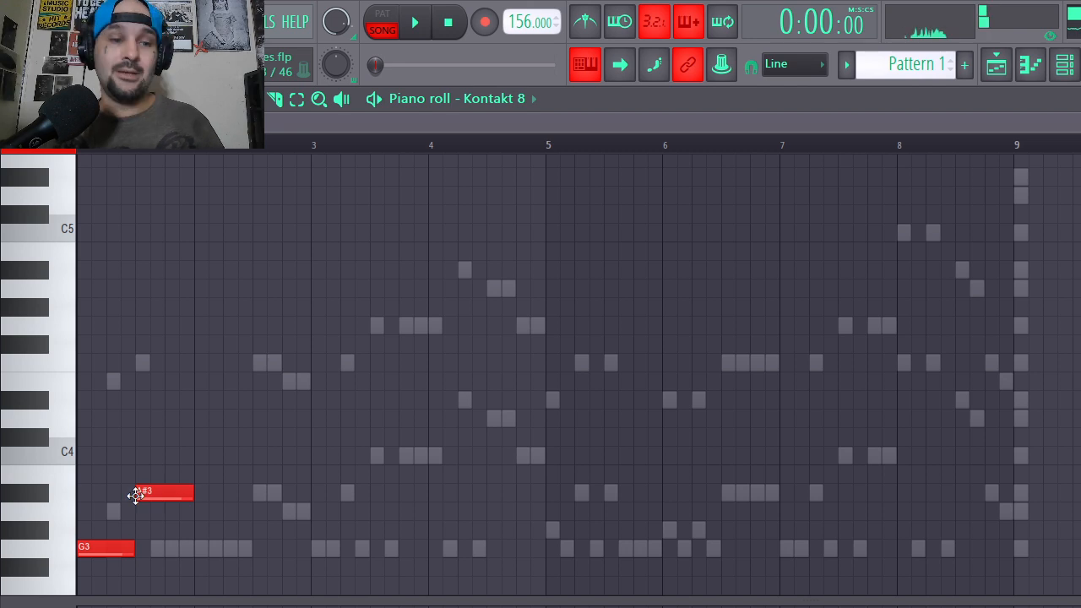
left_click(199, 549)
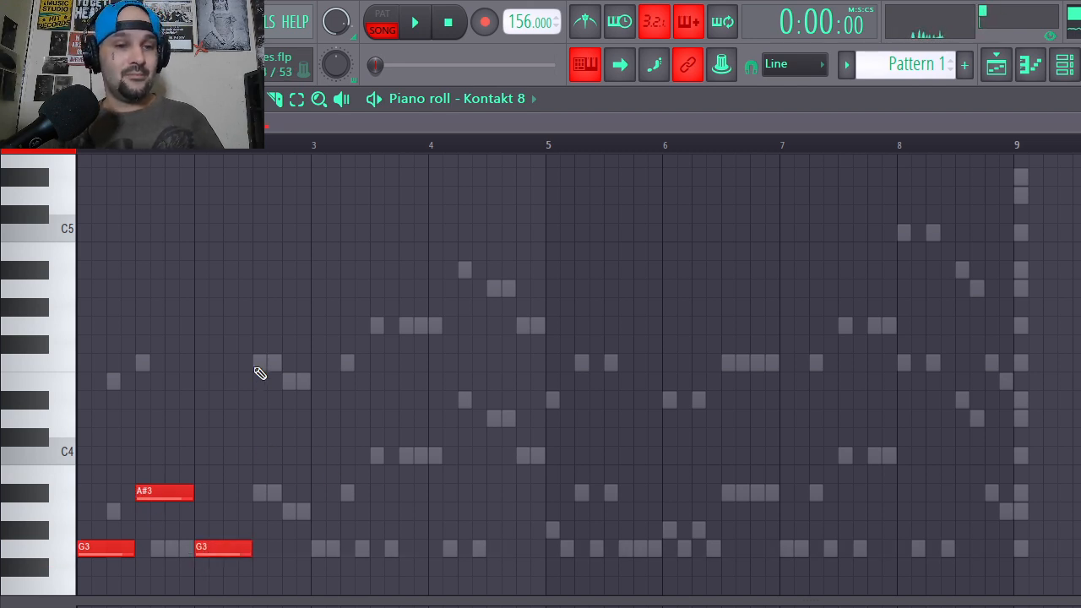
left_click(258, 365)
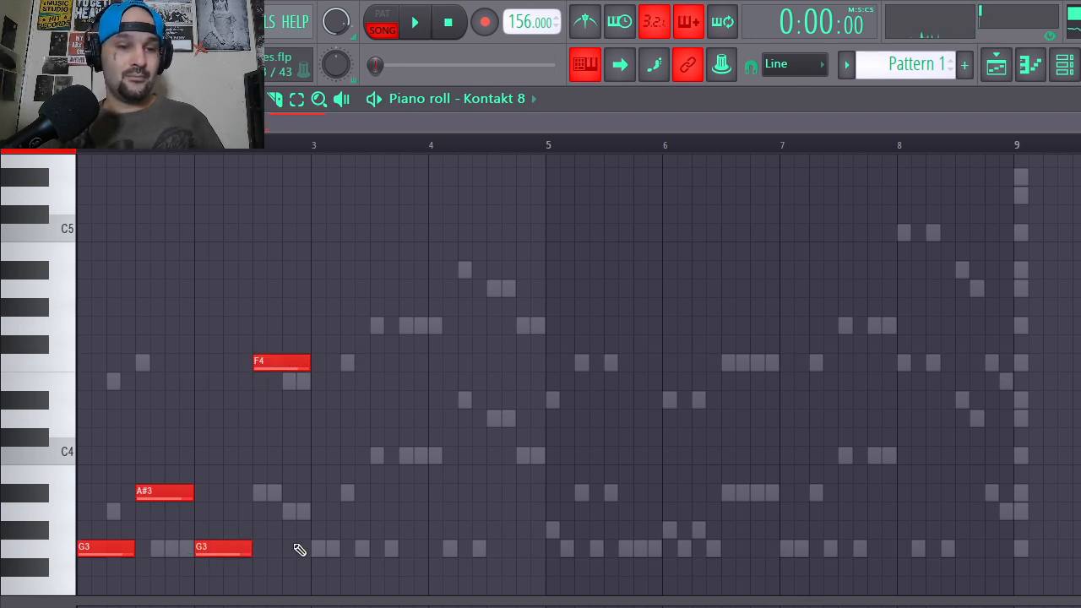
Continue the Kontakt 8 part through bars 3–4 with half-bar notes G3, C4, G4 and A4.
left_click(317, 550)
left_click(375, 457)
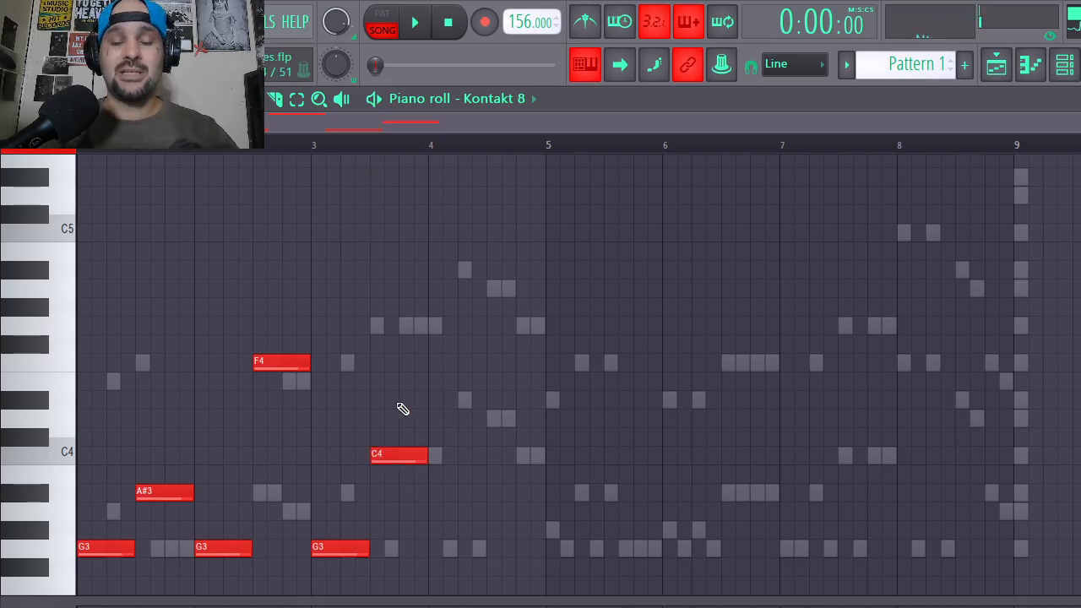
left_click(444, 328)
left_click(492, 287)
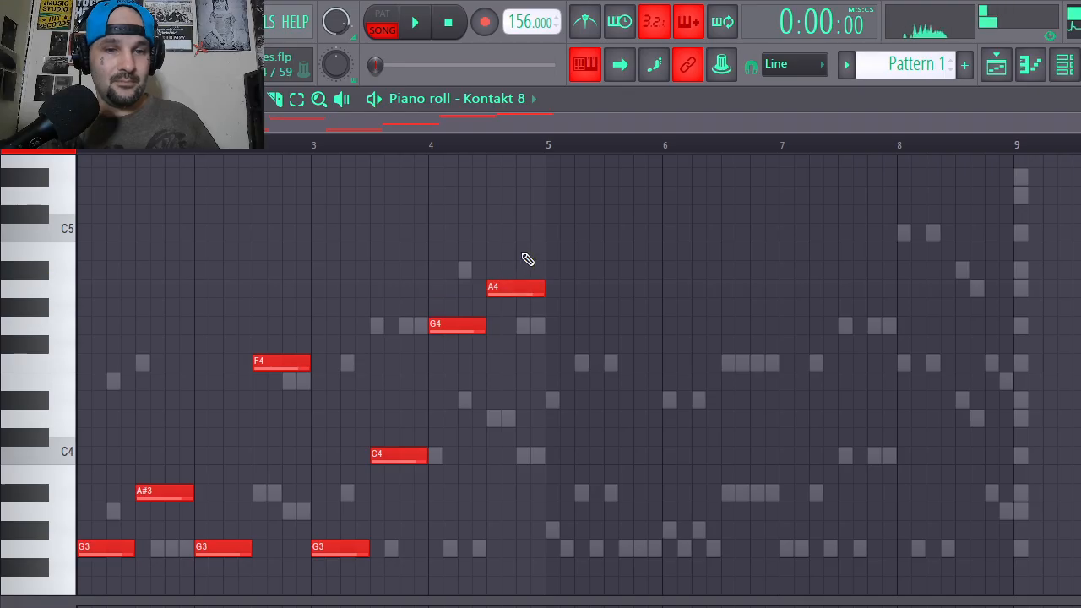
Duplicate the Kontakt 8 part into bars 5–8 and repitch bar 8's two notes to C5 and A#4.
key("ctrl+b")
key("ctrl+d")
mouse_move(621, 490)
left_mouse_down()
mouse_move(610, 512)
mouse_move(615, 491)
left_mouse_up()
mouse_move(727, 370)
left_mouse_down()
mouse_move(734, 395)
mouse_move(739, 360)
left_mouse_up()
mouse_move(861, 451)
left_mouse_down()
mouse_move(886, 377)
mouse_move(865, 457)
left_mouse_up()
left_click_drag(921, 329, 931, 230)
left_click_drag(965, 288, 968, 263)
Play the song and raise Insert 6's volume slightly above Inserts 7 and 8 in the mixer.
key("space")
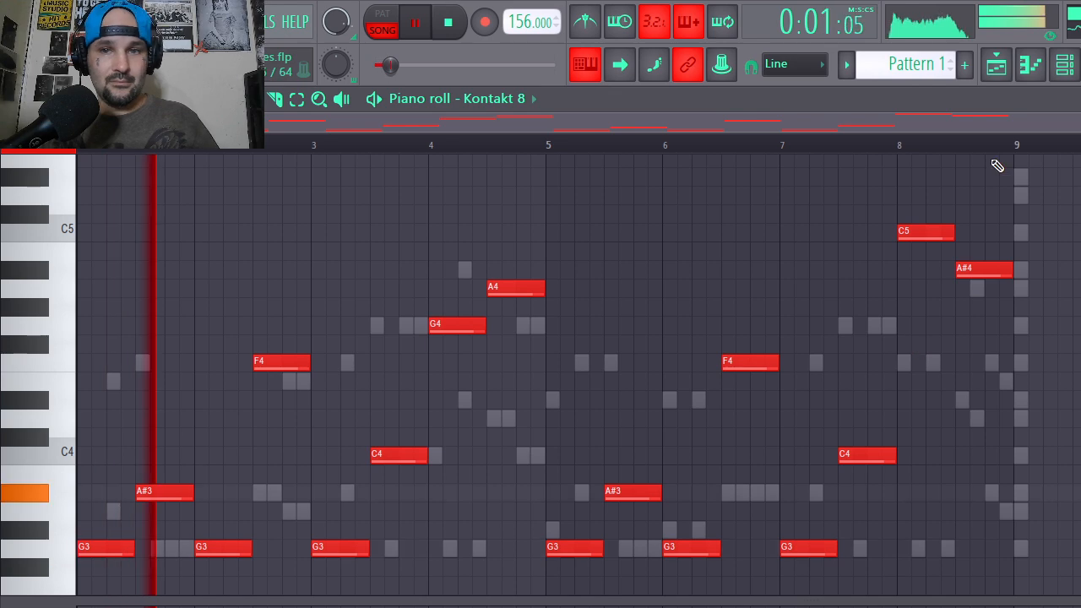
key("F9")
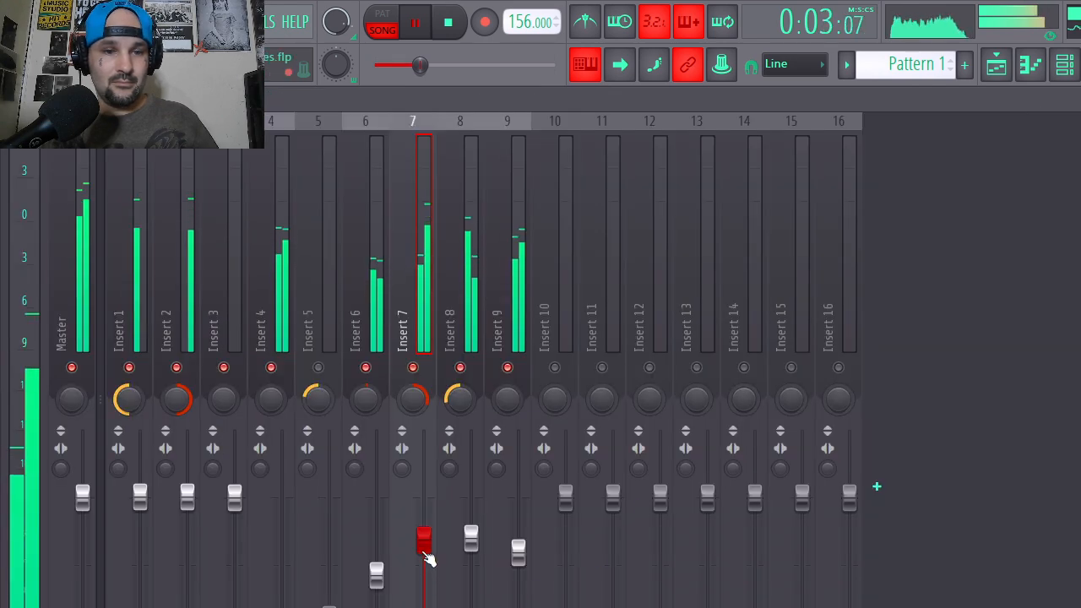
left_click_drag(376, 577, 377, 528)
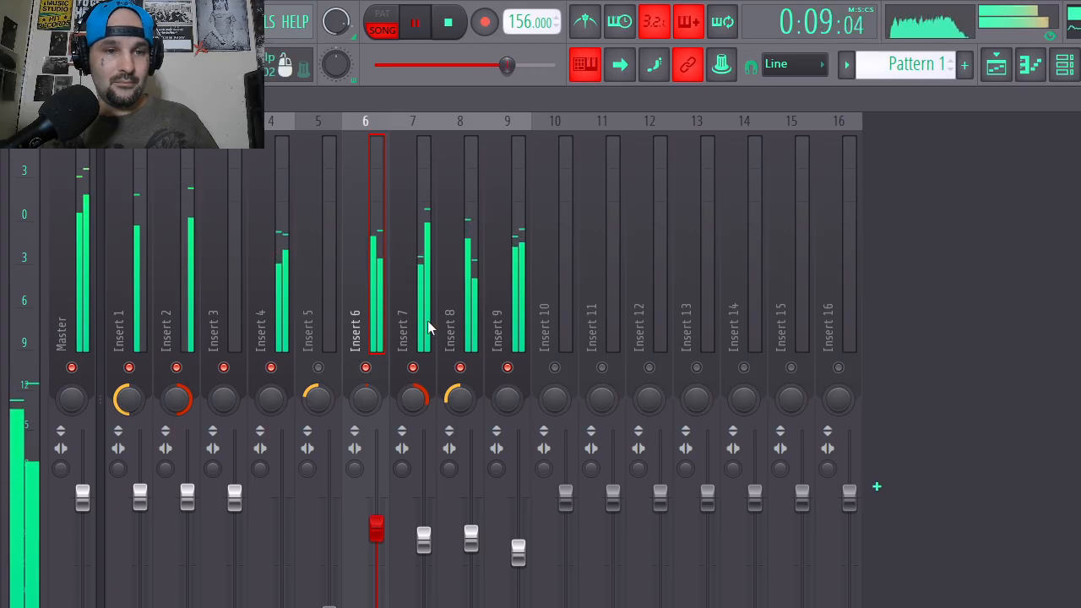
Select Inserts 7 and 8 together, lower their volumes, and stop the song back at the channel rack.
left_click_drag(430, 326, 473, 325)
left_click(471, 537)
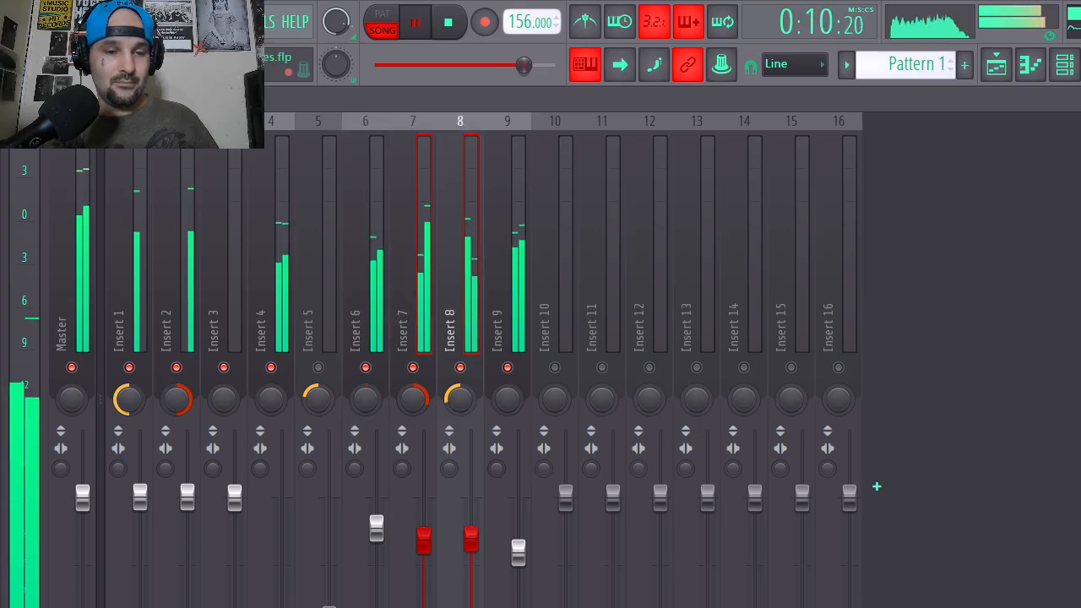
left_click_drag(470, 537, 471, 575)
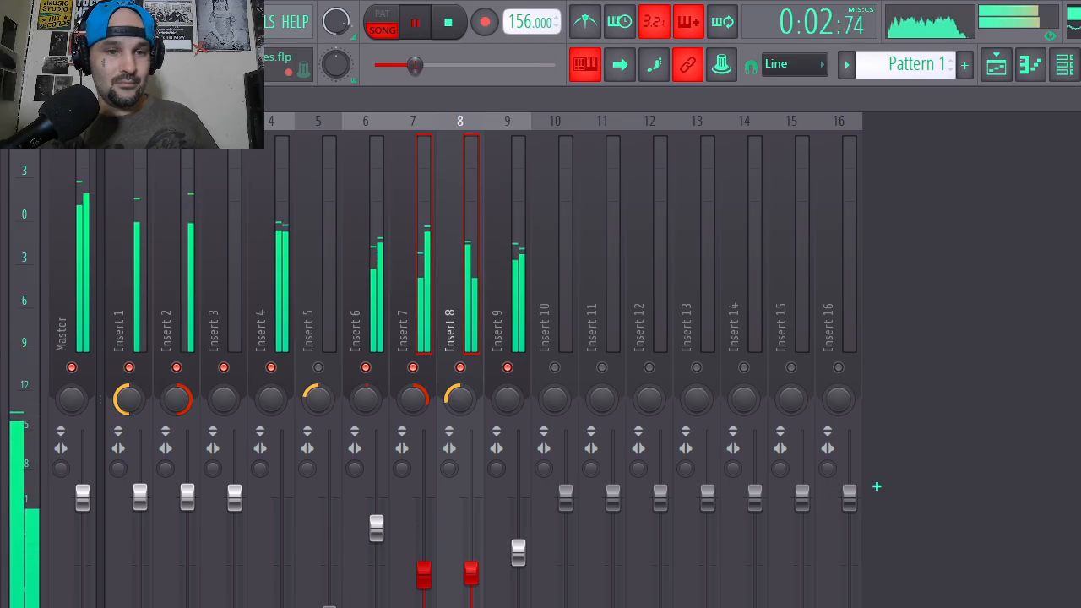
key("F7")
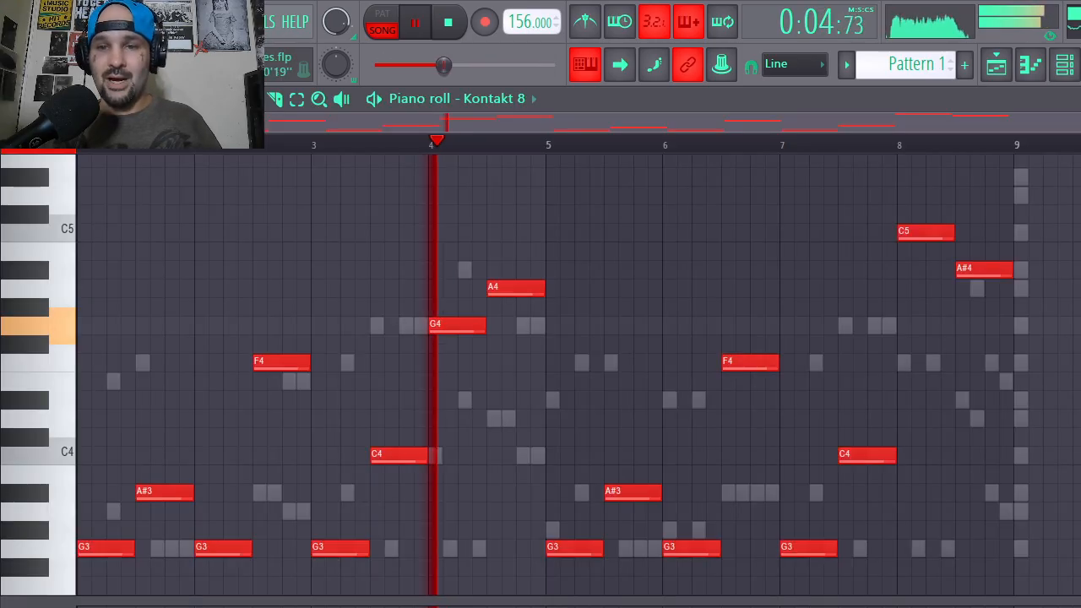
key("space")
key("Escape")
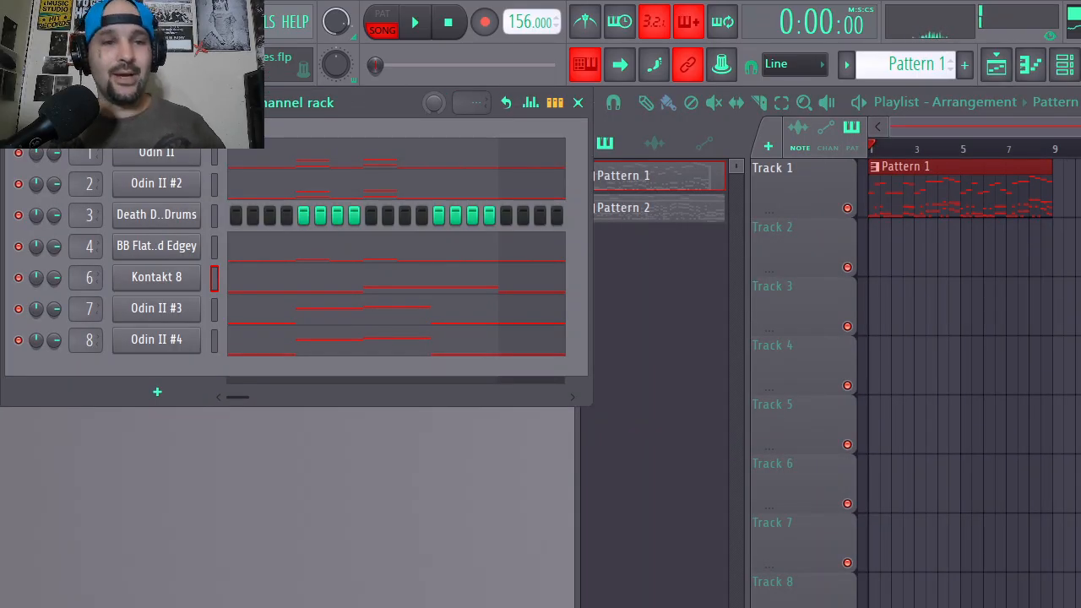
Open the Death Dealer Drums piano roll and place a C3 hit at the start of bar 1, shortened to one beat.
right_click(152, 215)
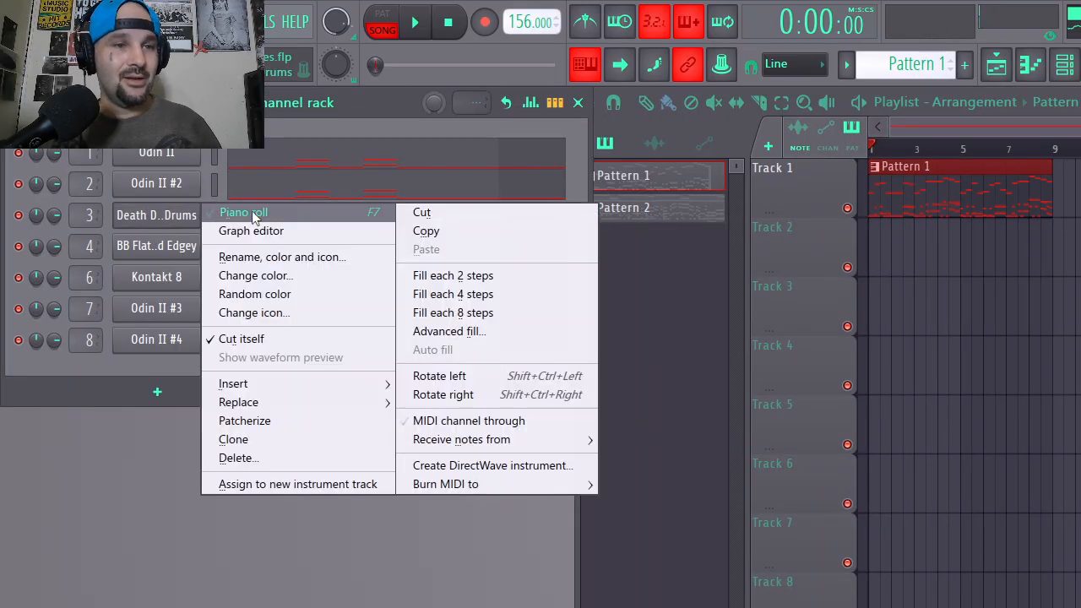
left_click(230, 213)
scroll(104, 438, "down", 5)
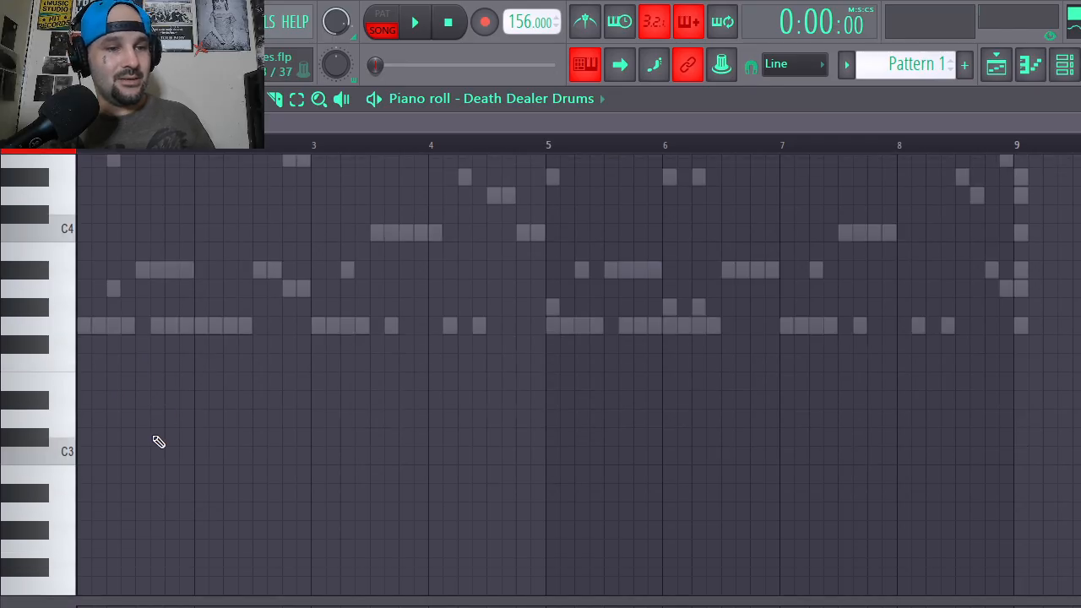
left_click(106, 398)
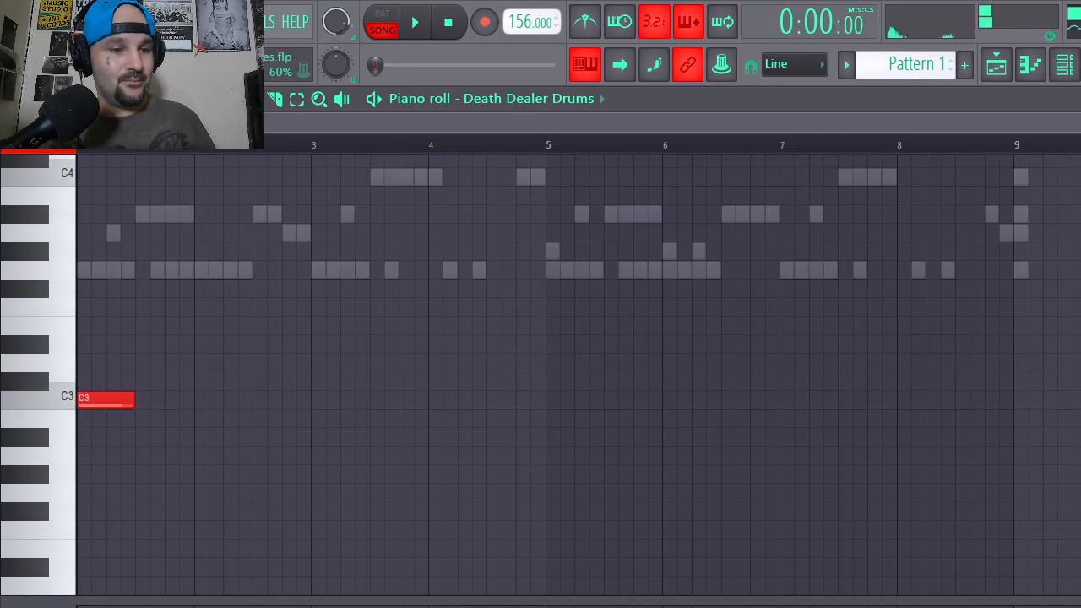
left_click_drag(129, 401, 106, 400)
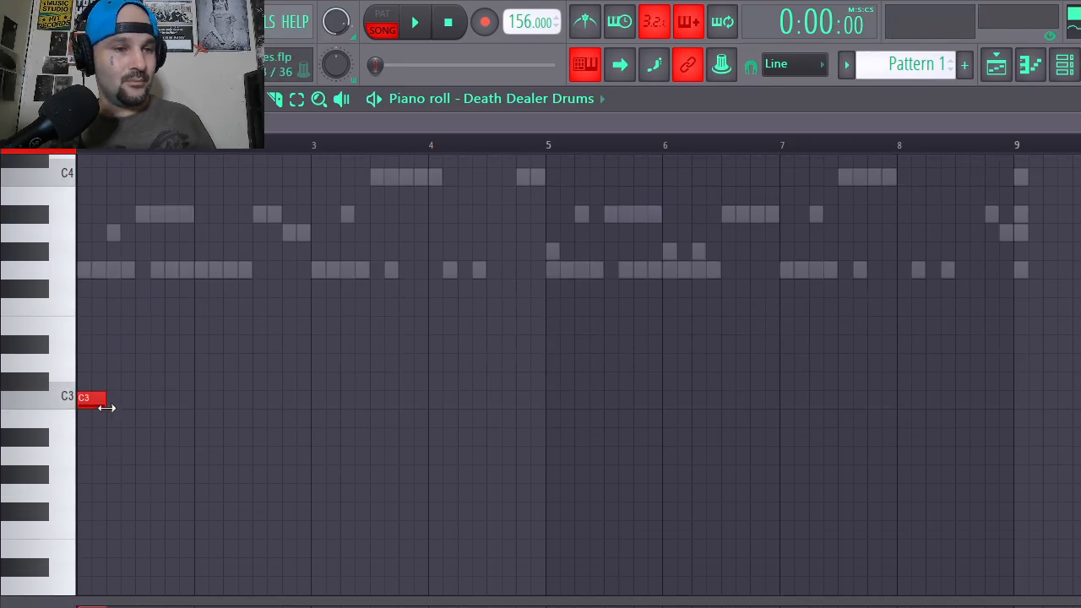
Fill bars 1–2 of the drums with C#3 on bar 1 beat 3 and a C3, C#3, C3 figure from bar 2 beat 2.
key("space")
left_click(199, 380)
right_click(205, 380)
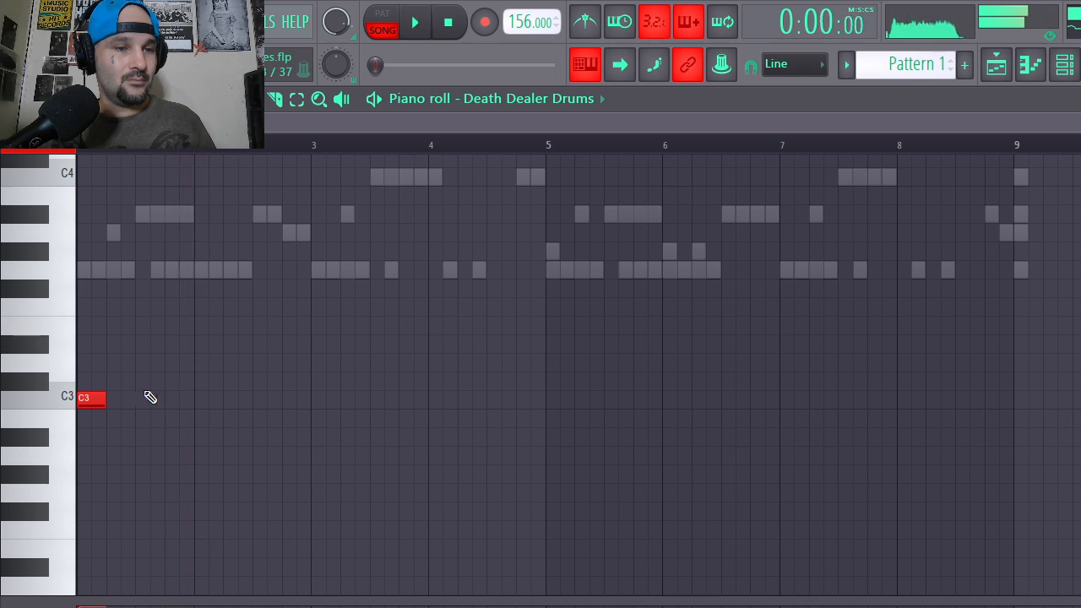
left_click(144, 379)
left_click(221, 398)
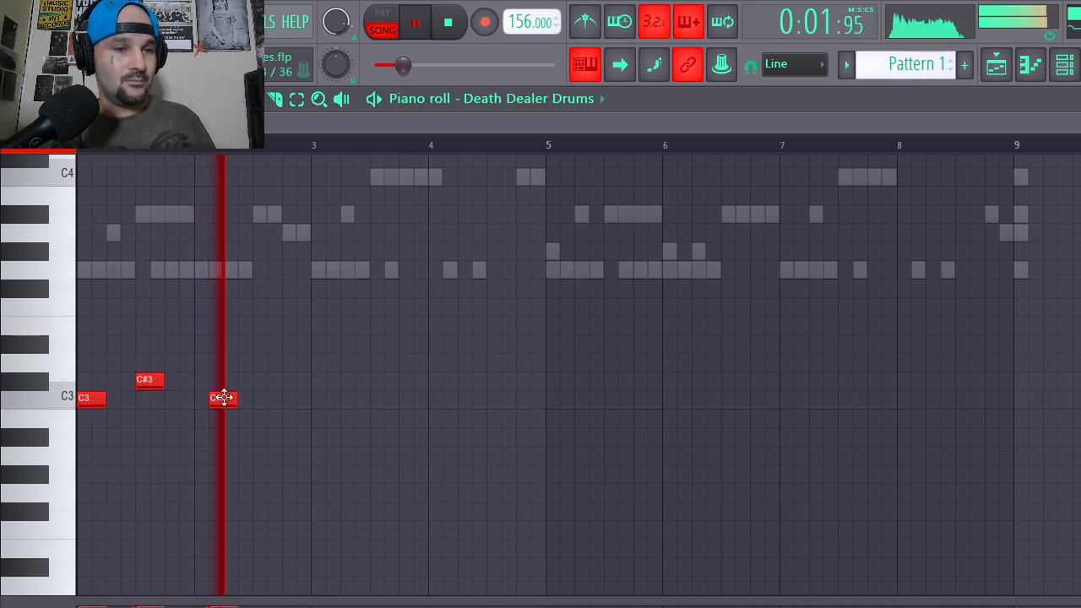
key("space")
left_click_drag(222, 399, 236, 397)
key("space")
left_click(259, 379)
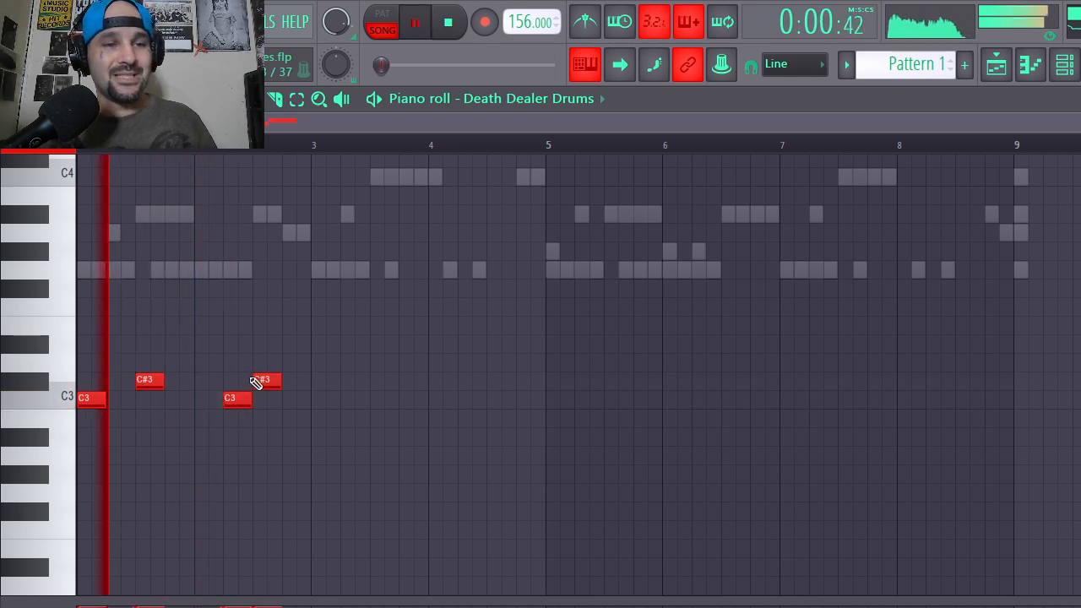
left_click(267, 399)
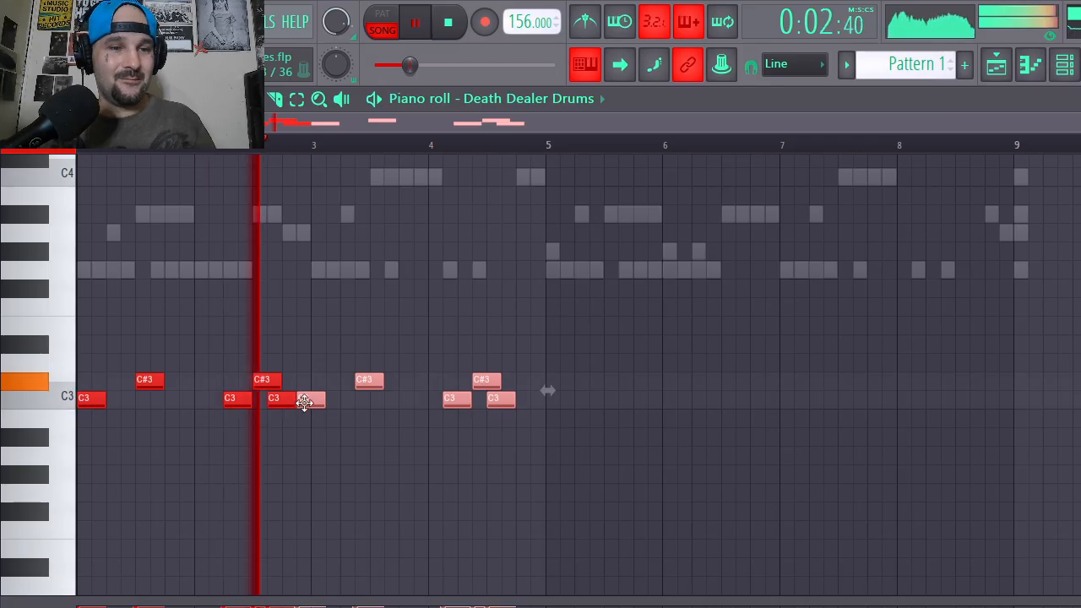
Copy the two-bar drum part to start at bar 3, add a C3 before bar 3's C#3, and stop playback.
left_click_drag(305, 404, 320, 402)
left_click(359, 400)
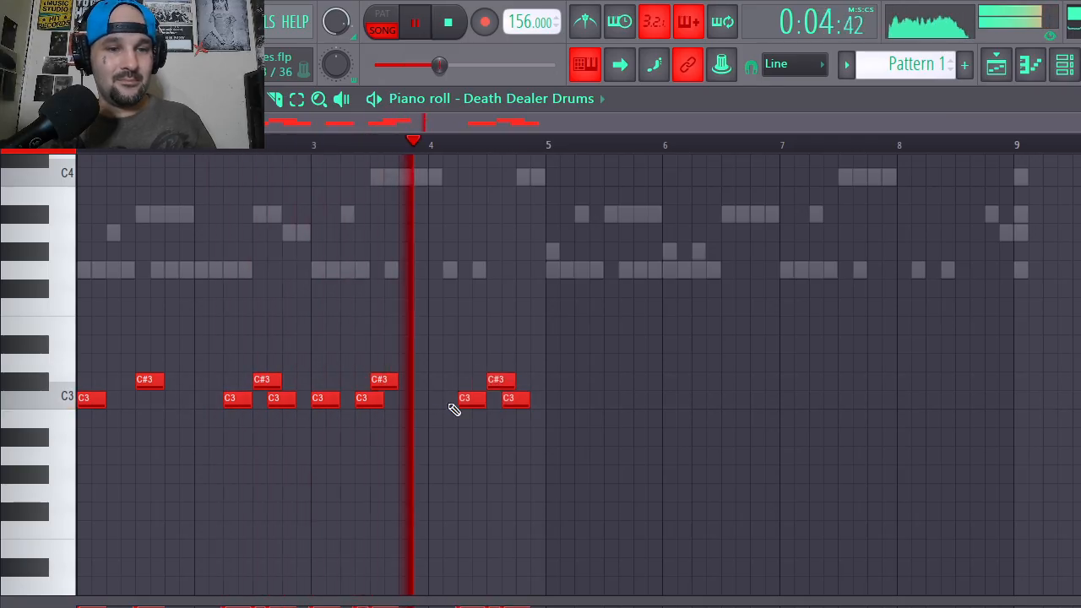
key("space")
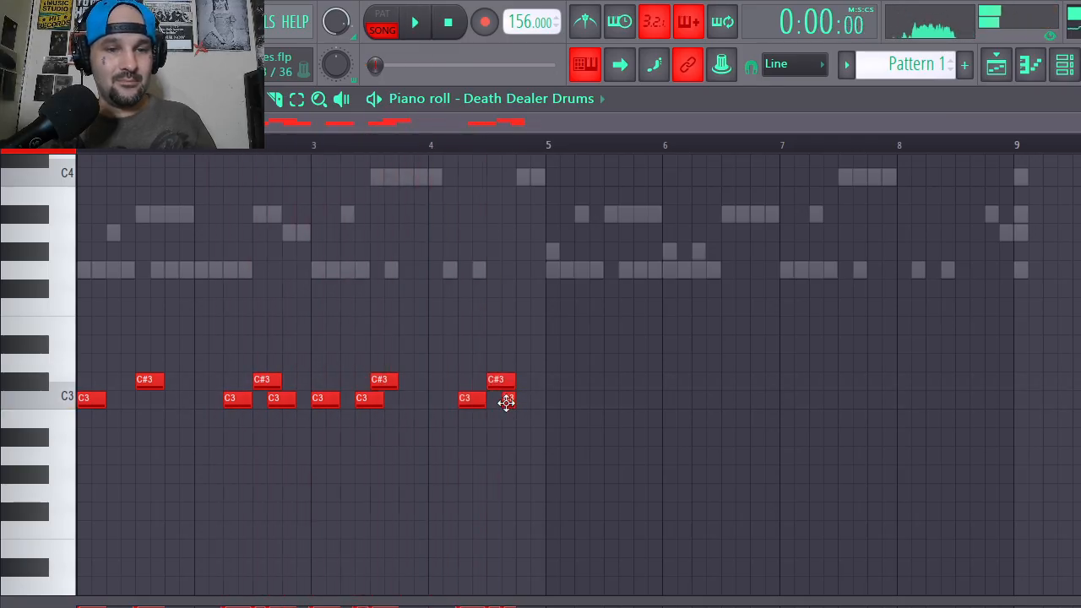
Add two half-beat C3 hits at the end of bar 4 and duplicate the four-bar drum part into bars 5–8.
left_click(522, 398)
left_click(538, 399)
key("ctrl+b")
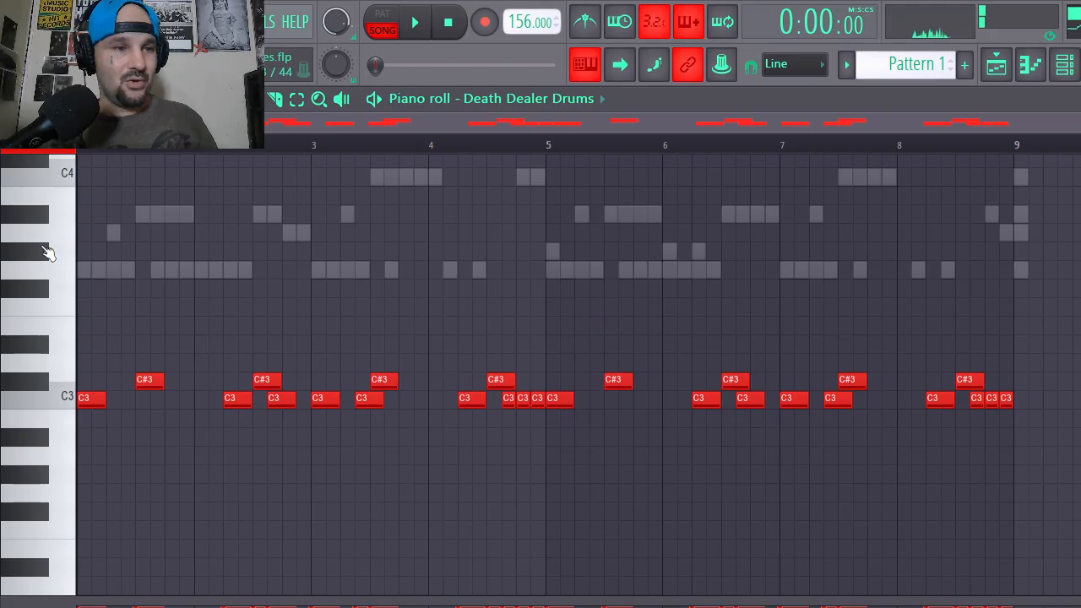
Place short G#3 hits at the start of bar 1, on bar 2 beat 2, and with bar 2's last C3.
left_click(84, 250)
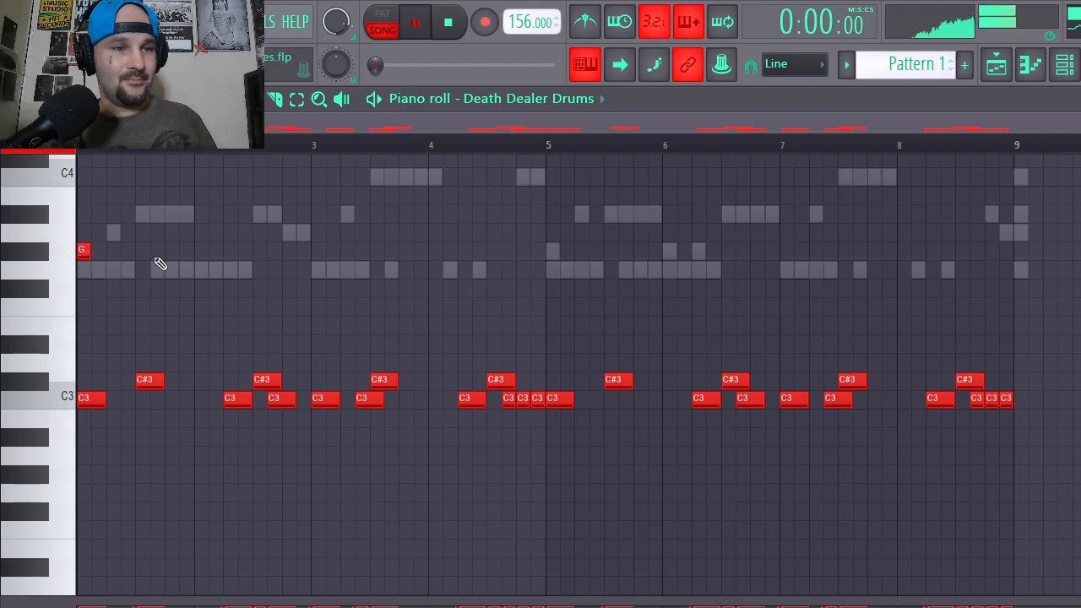
key("space")
left_click(229, 251)
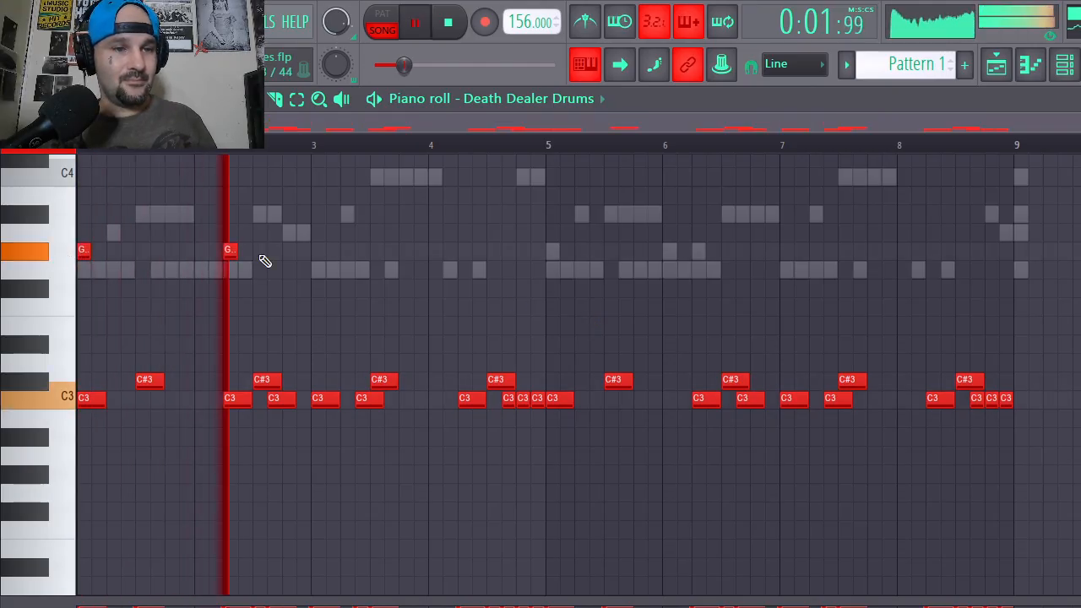
left_click(257, 251)
right_click(260, 252)
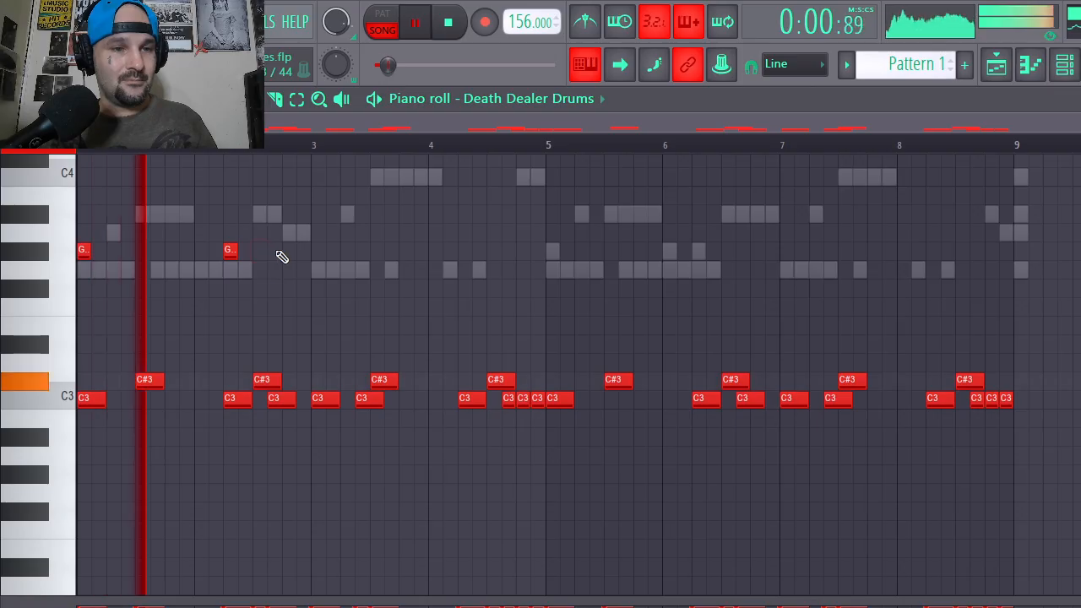
left_click(274, 251)
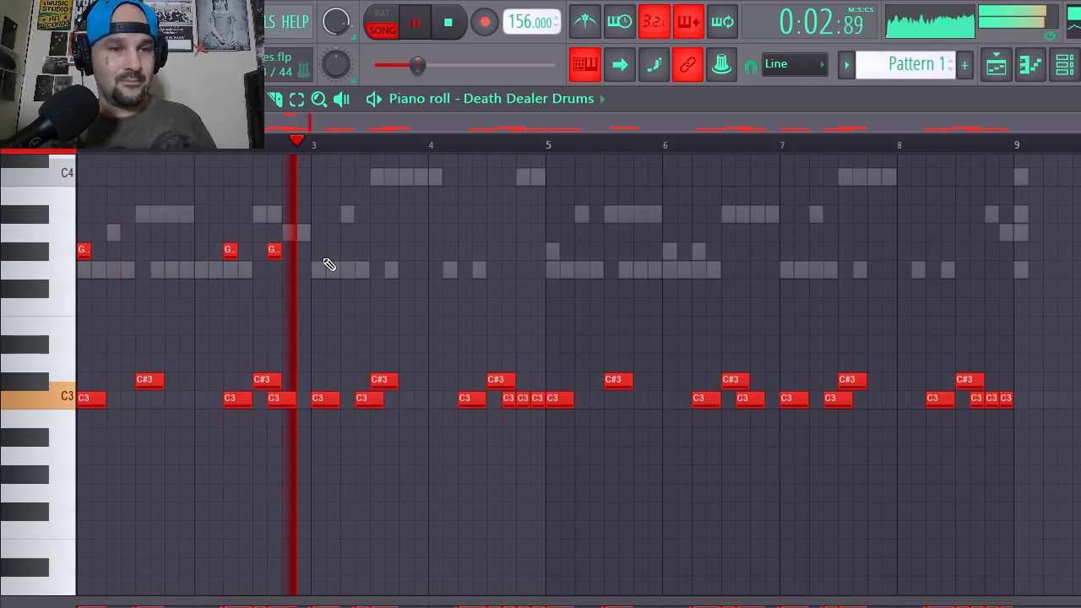
Duplicate the G#3 hits into bars 3–4, starting at bar 3, and add another on bar 3 beat 3.
key("space")
left_click_drag(303, 227, 46, 279)
key("ctrl+b")
left_click_drag(284, 254, 312, 254)
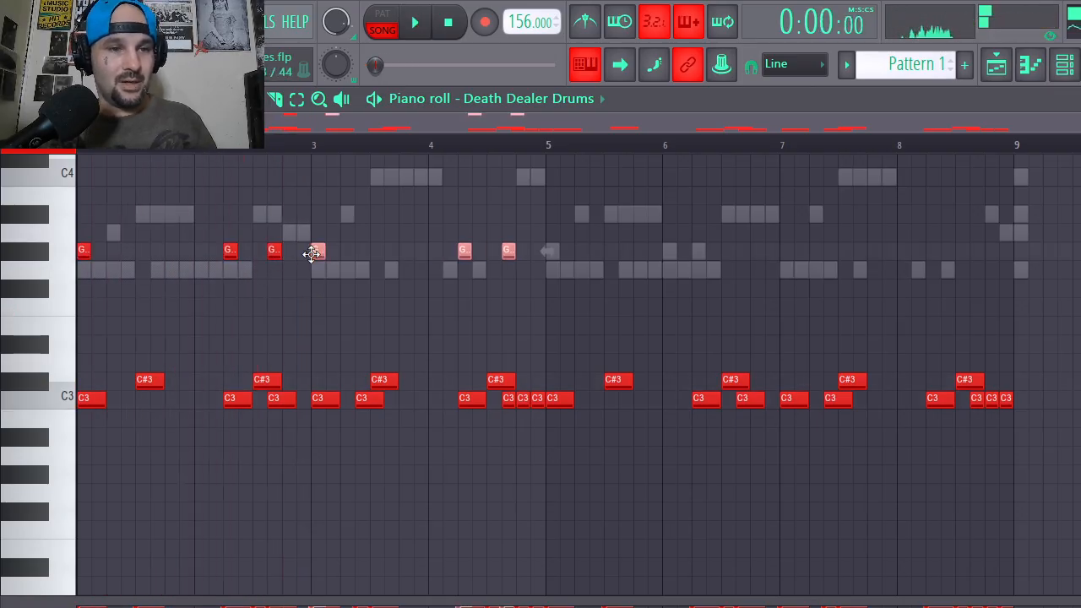
left_click(379, 247)
left_click(377, 251)
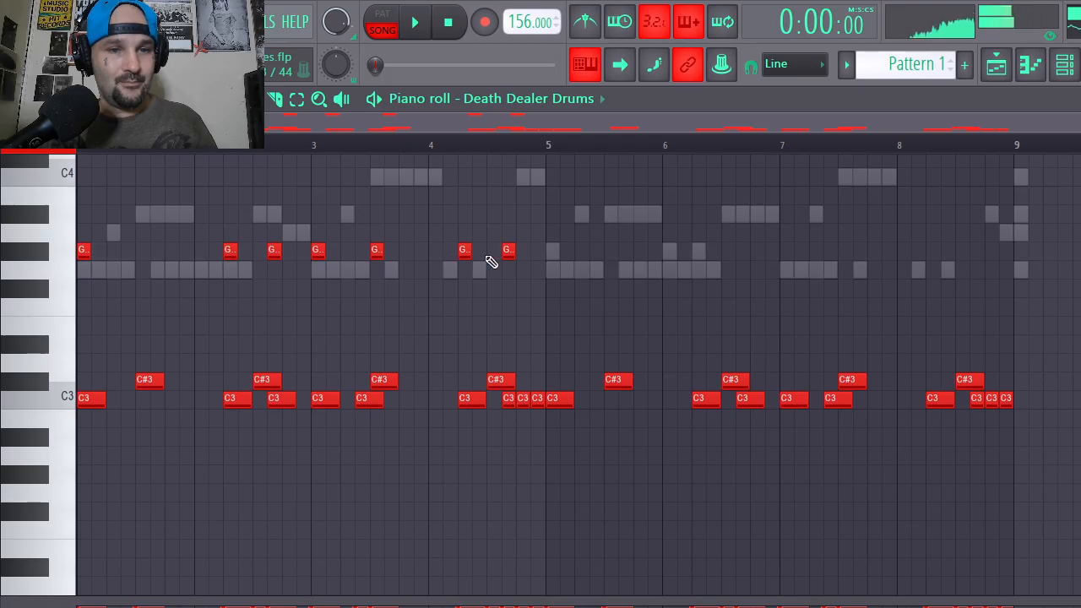
Extend the G#3 hits along bar 4's closing C3 run and duplicate the line into bars 5–8.
left_click_drag(519, 256, 2, 263)
key("ctrl+b")
key("ctrl+b")
key("ctrl+b")
right_click(551, 251)
key("ctrl+b")
key("ctrl+d")
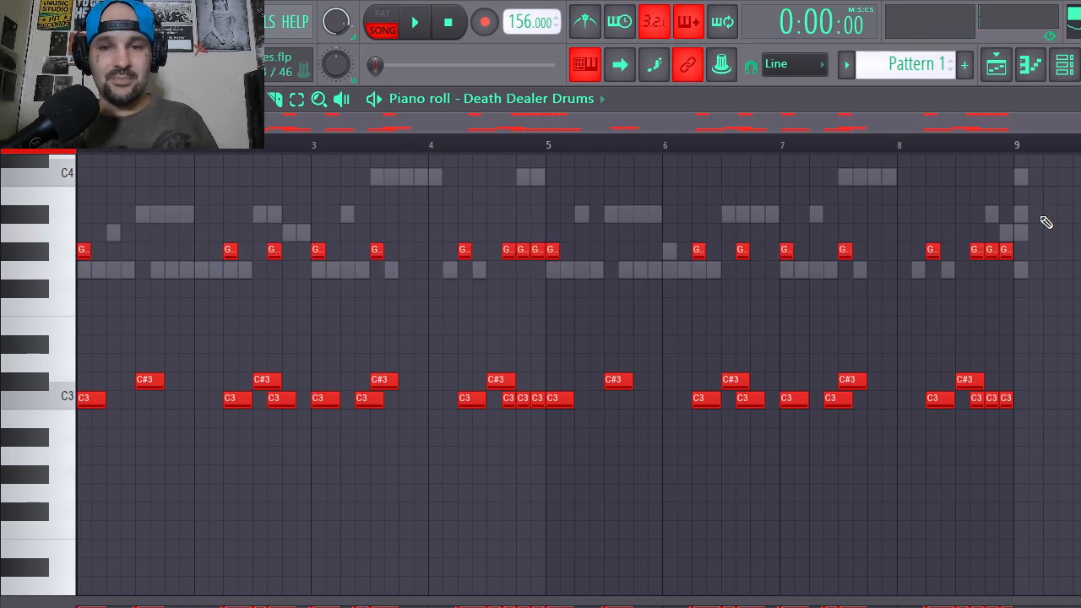
Lower the velocity of all G#3 hits to about 55%, checking them in playback, and close the drum piano roll.
left_click_drag(1041, 206, 9, 267)
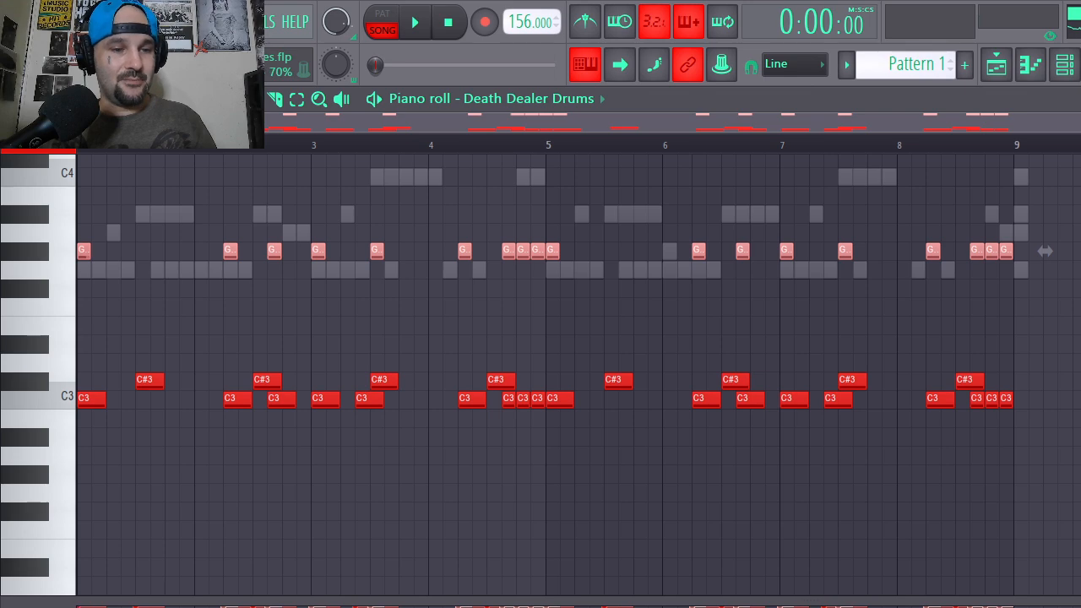
key("ctrl+d")
key("space")
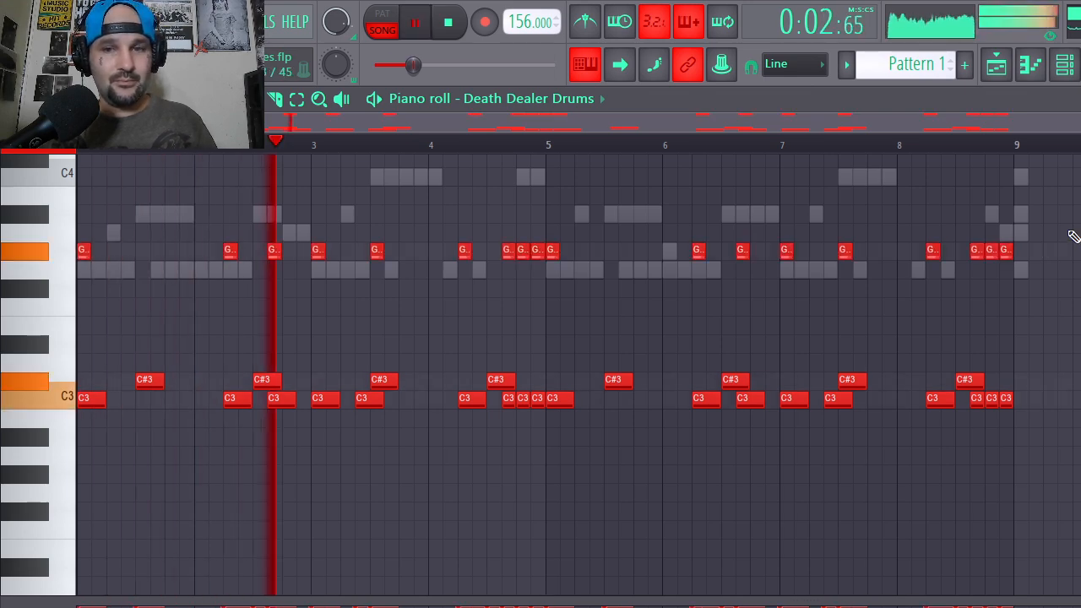
left_click_drag(1073, 237, 25, 245)
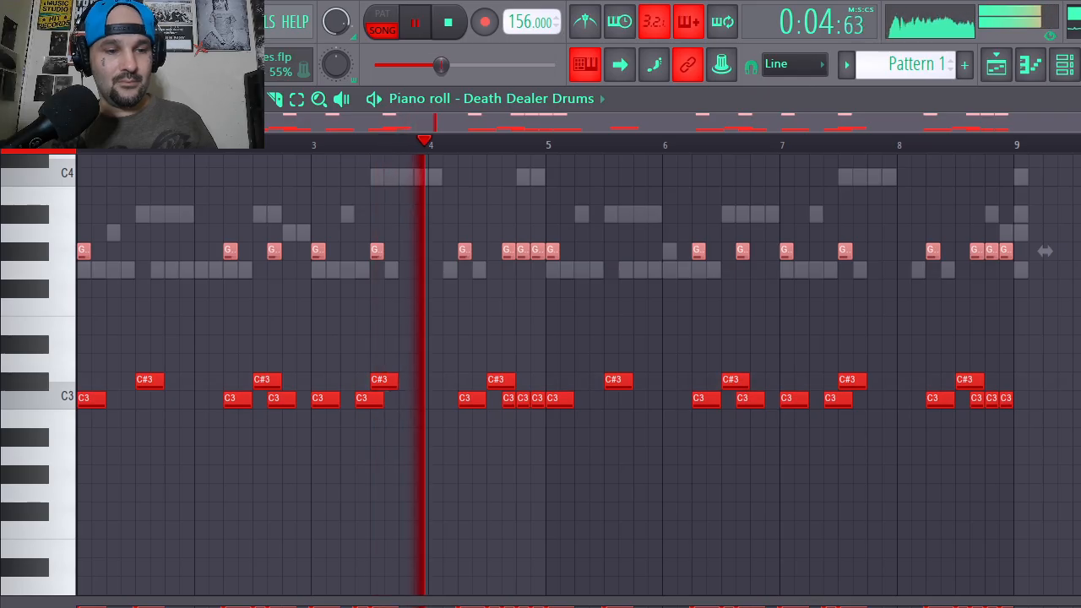
key("ctrl+d")
key("space")
key("Escape")
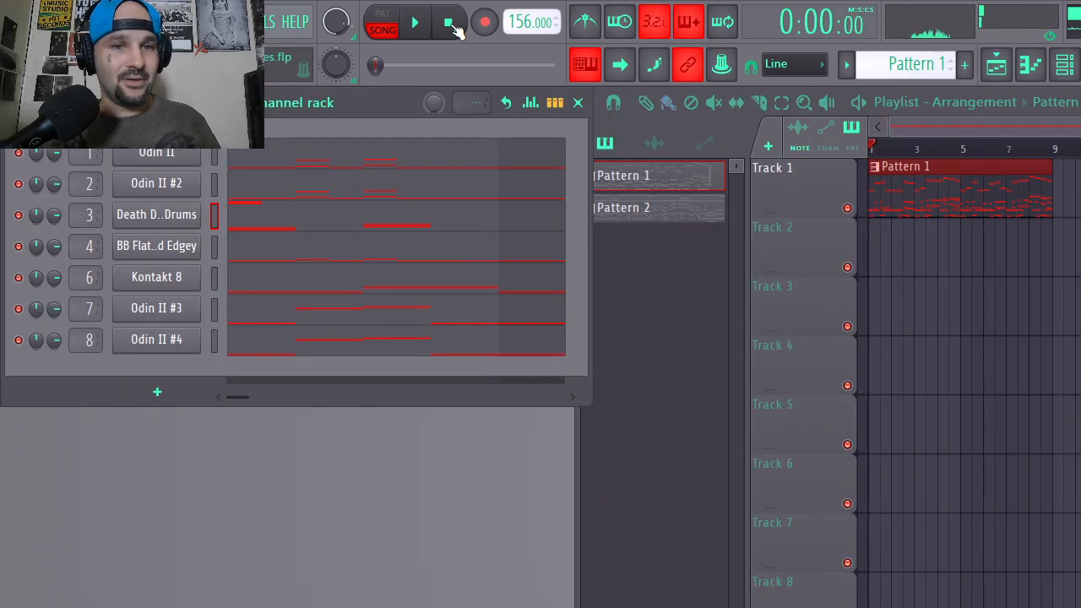
Play the full riff while viewing the Odin II #2 notes, and stop the song back at the channel rack.
left_click(287, 197)
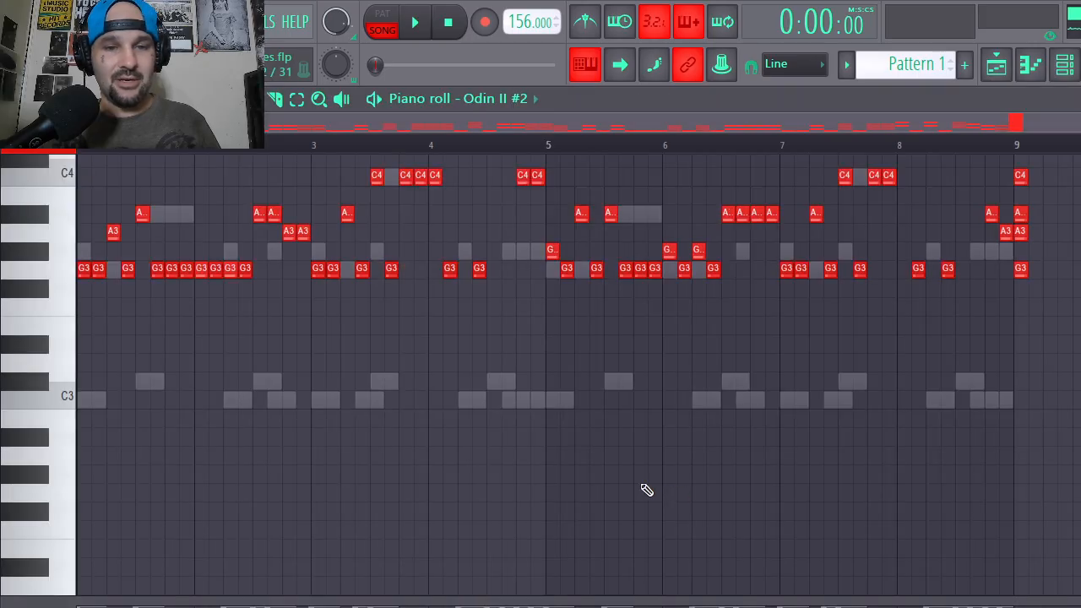
scroll(512, 394, "up", 6)
scroll(512, 394, "down", 3)
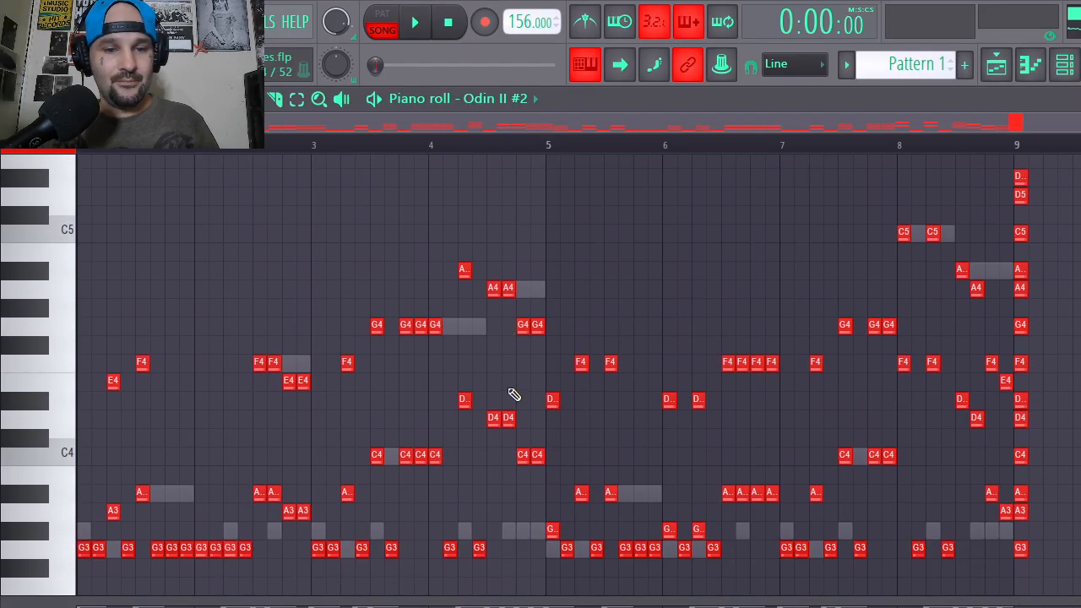
key("space")
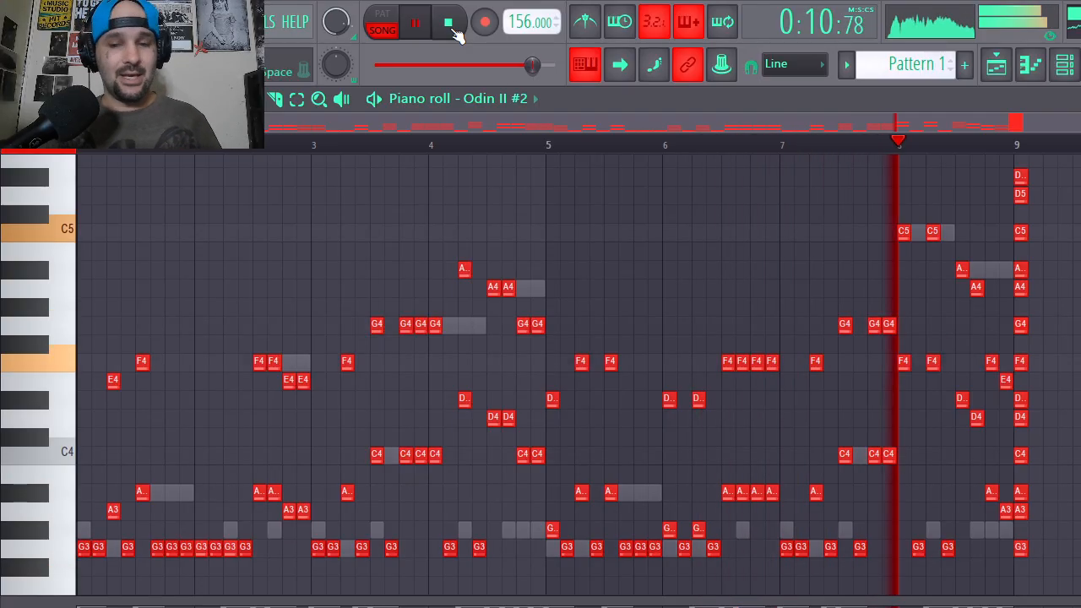
key("Escape")
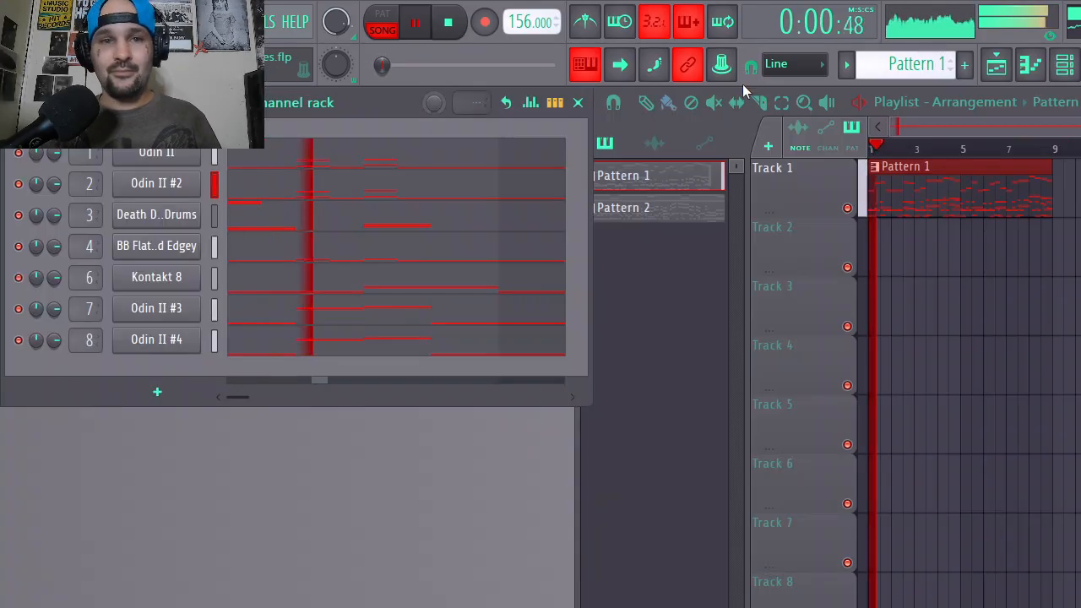
left_click(450, 21)
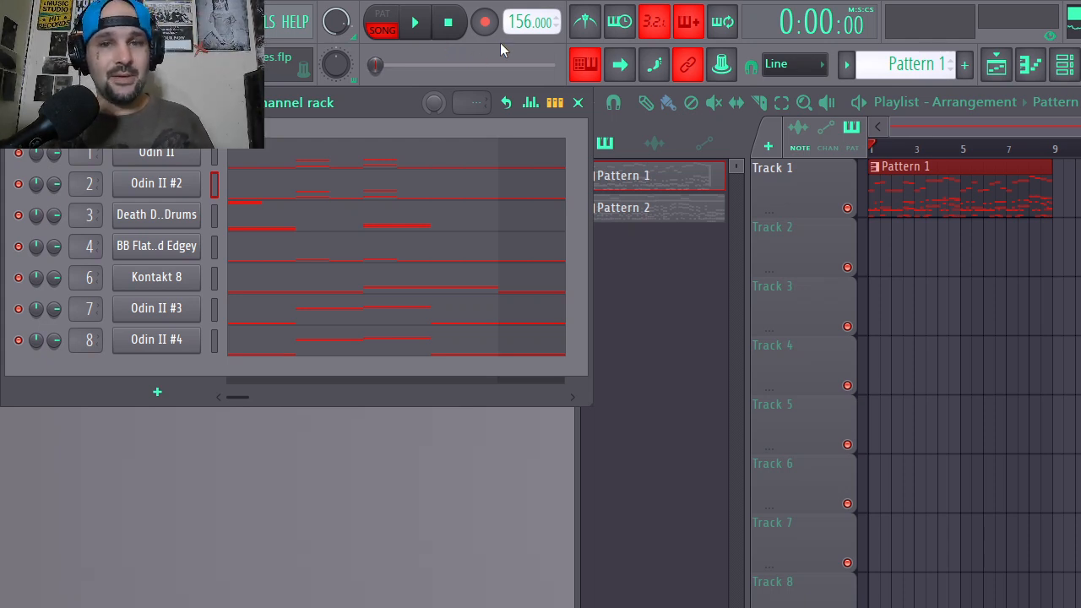
Play back the song, and audition it again with the tempo set to 174 BPM.
key("space")
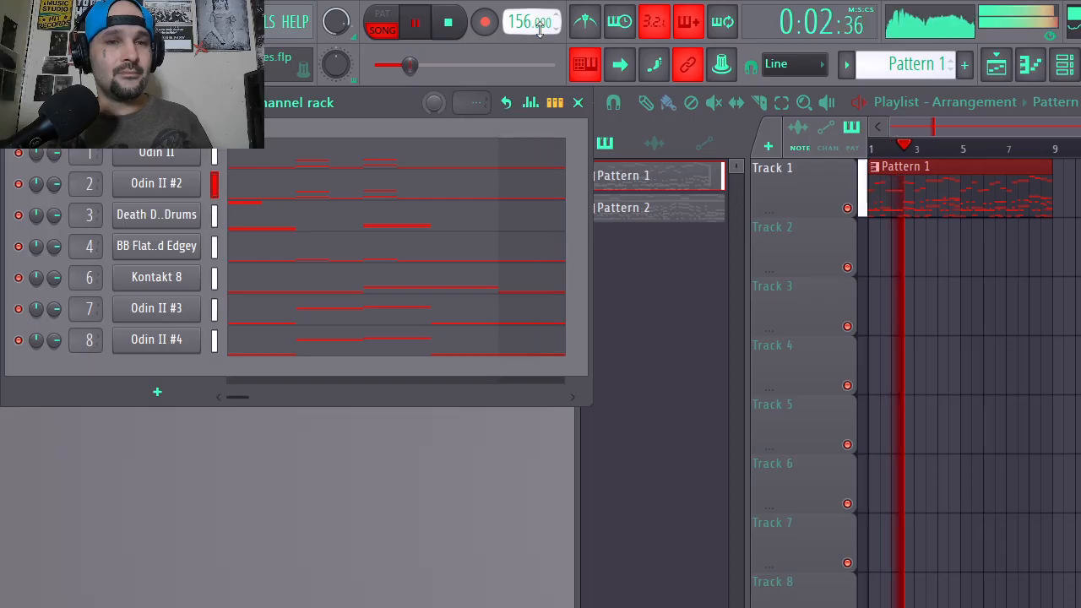
key("space")
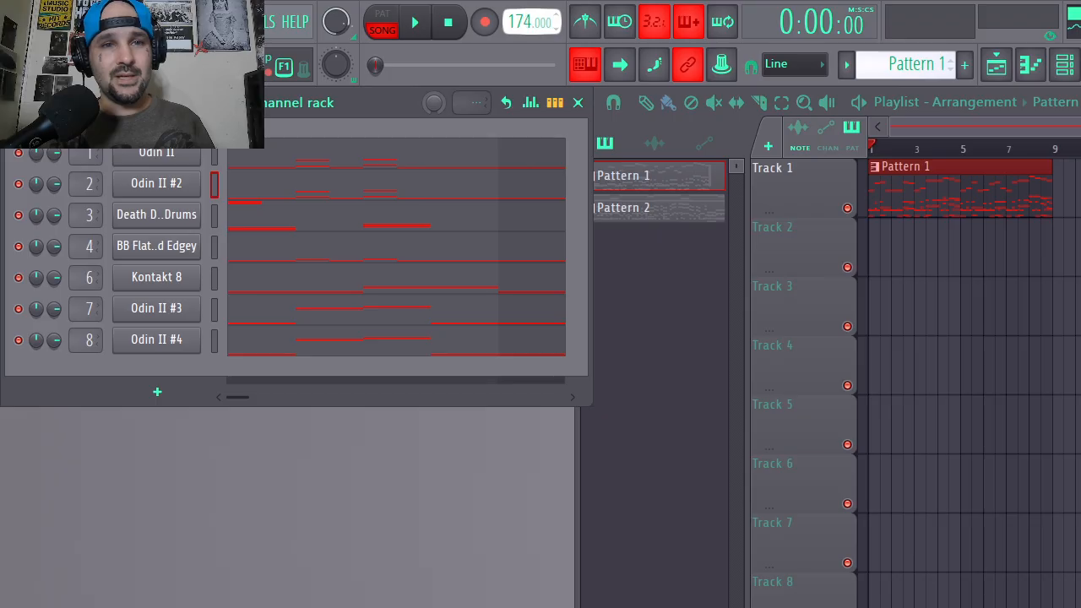
key("space")
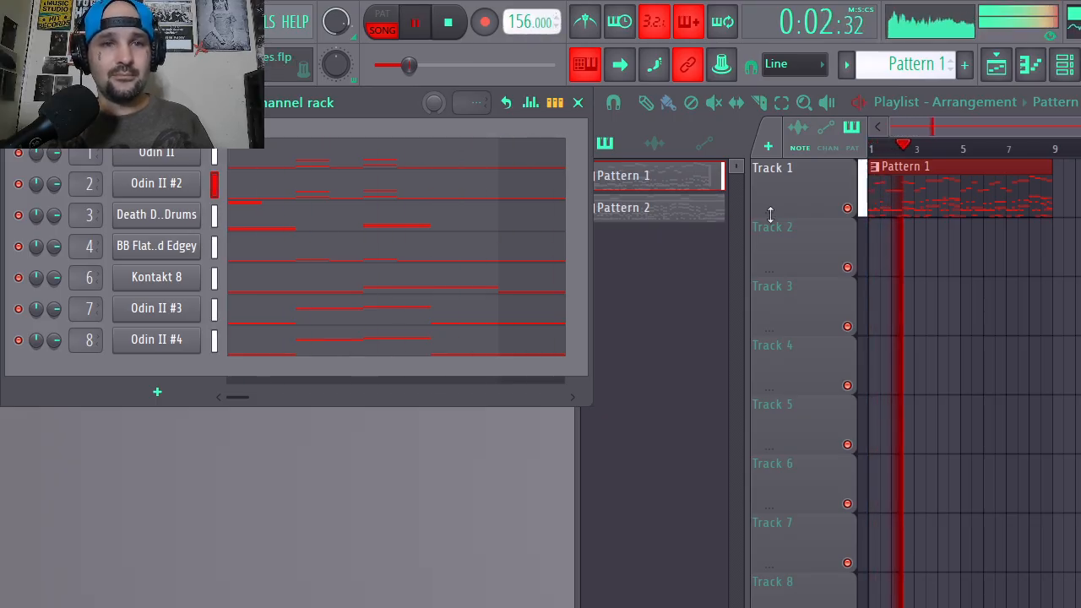
key("space")
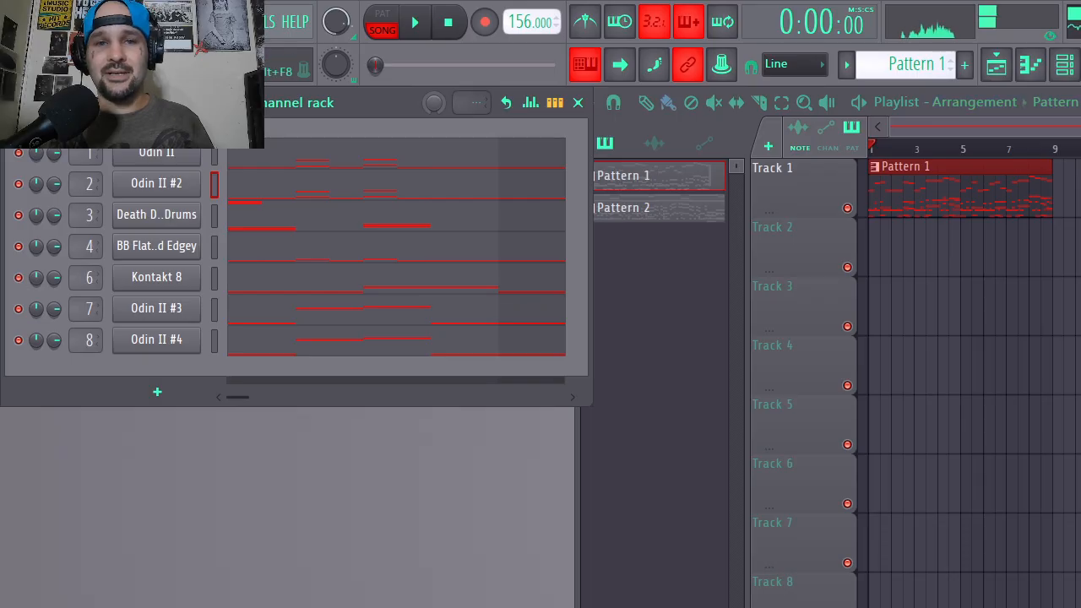
Find the Tempo event among the current project's initialized controls and delete it.
left_click(705, 144)
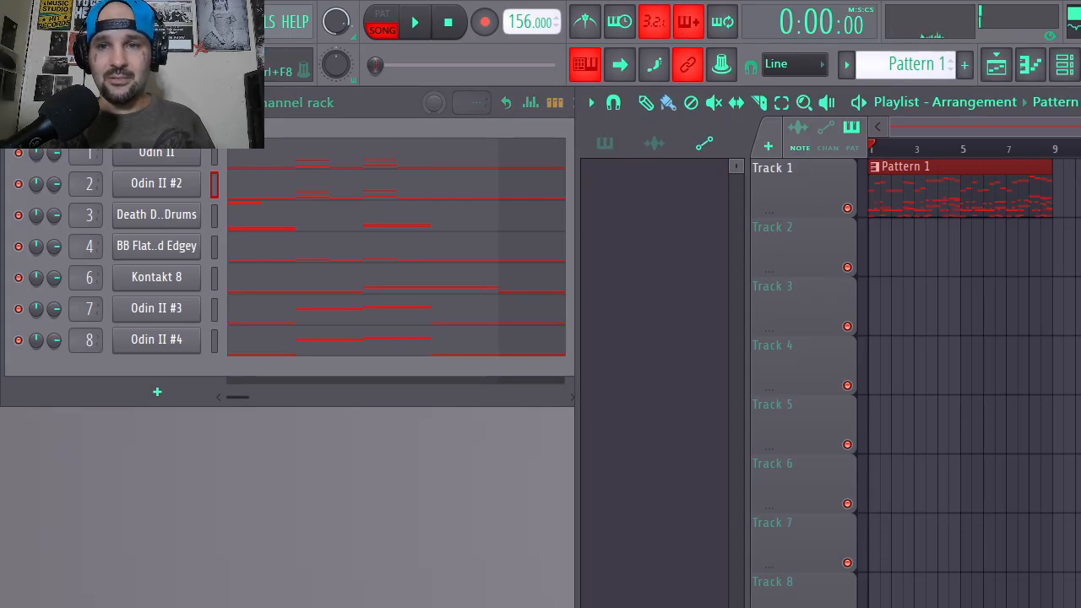
key("ctrl+F8")
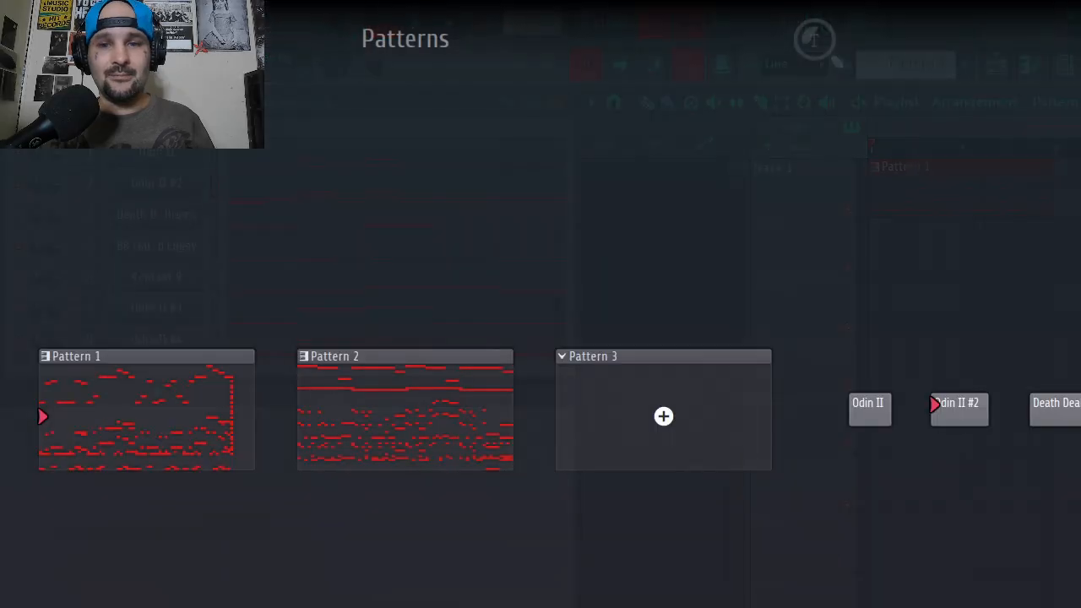
key("ctrl+F8")
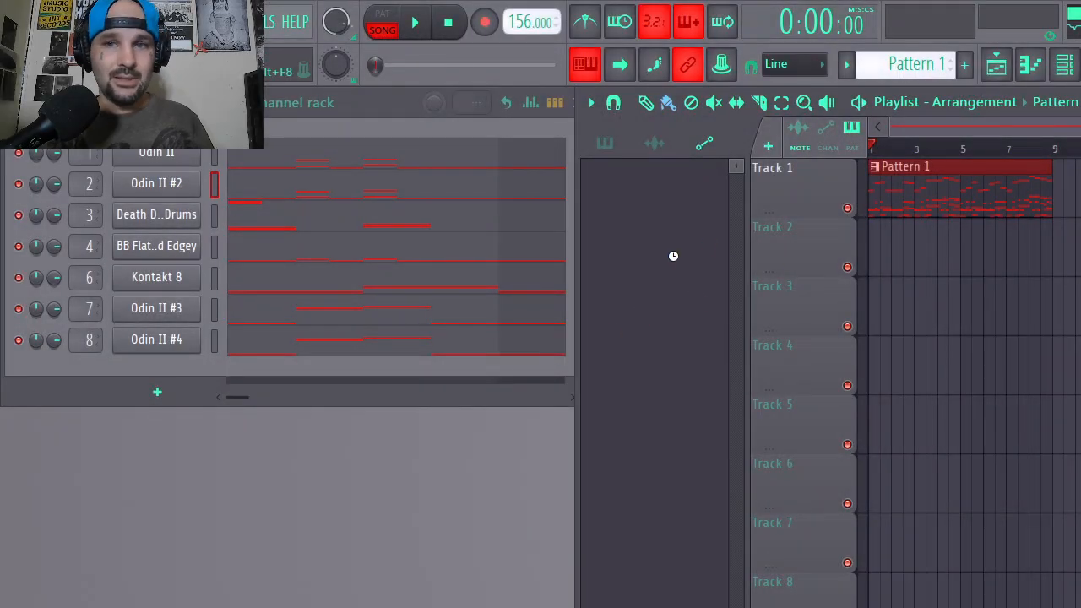
key("alt+F8")
left_click(144, 291)
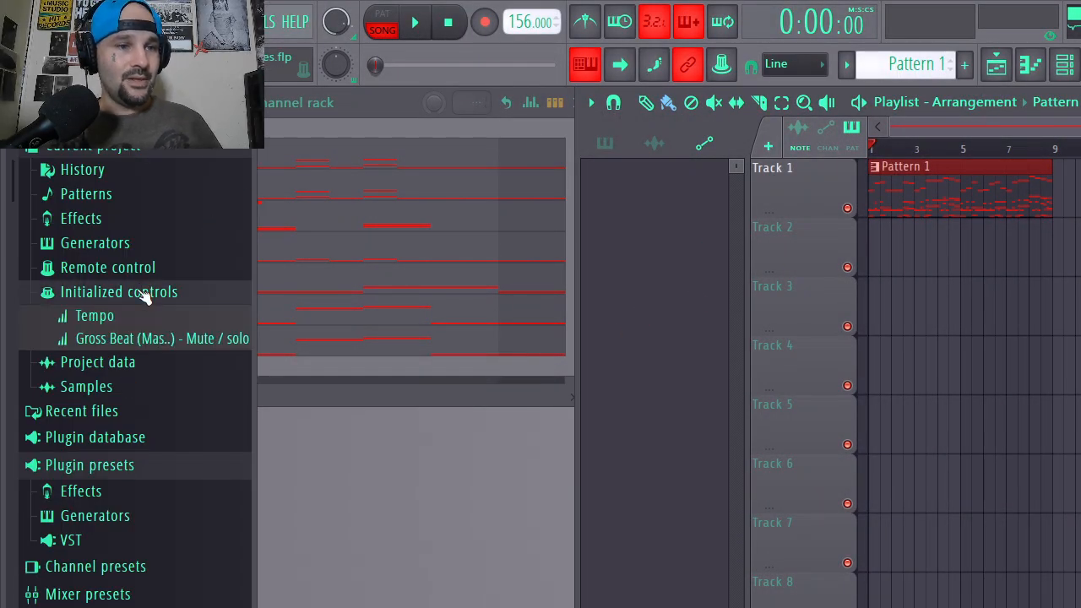
right_click(117, 323)
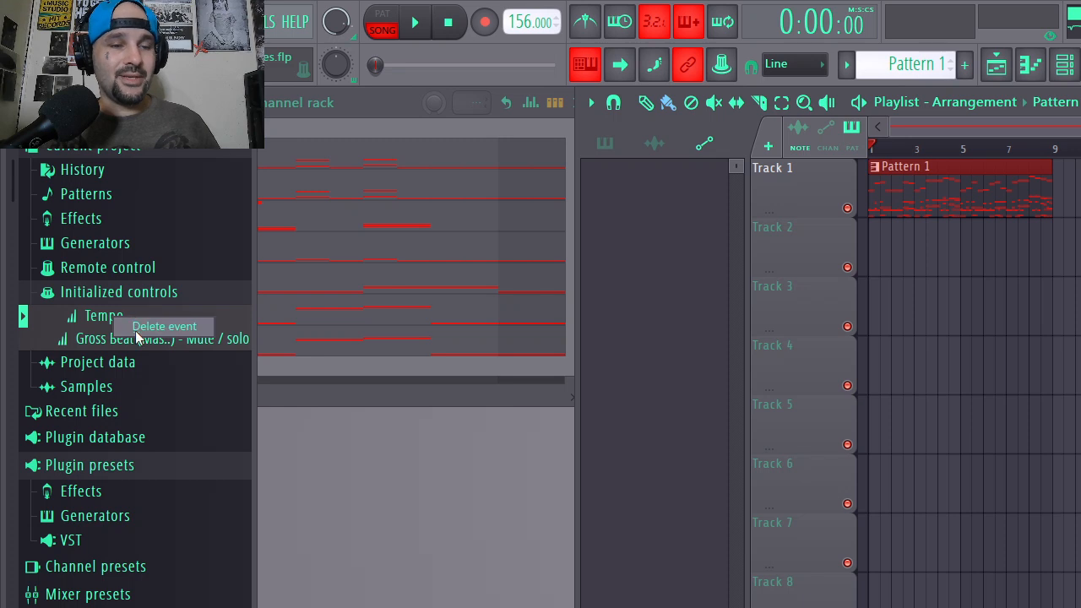
left_click(135, 328)
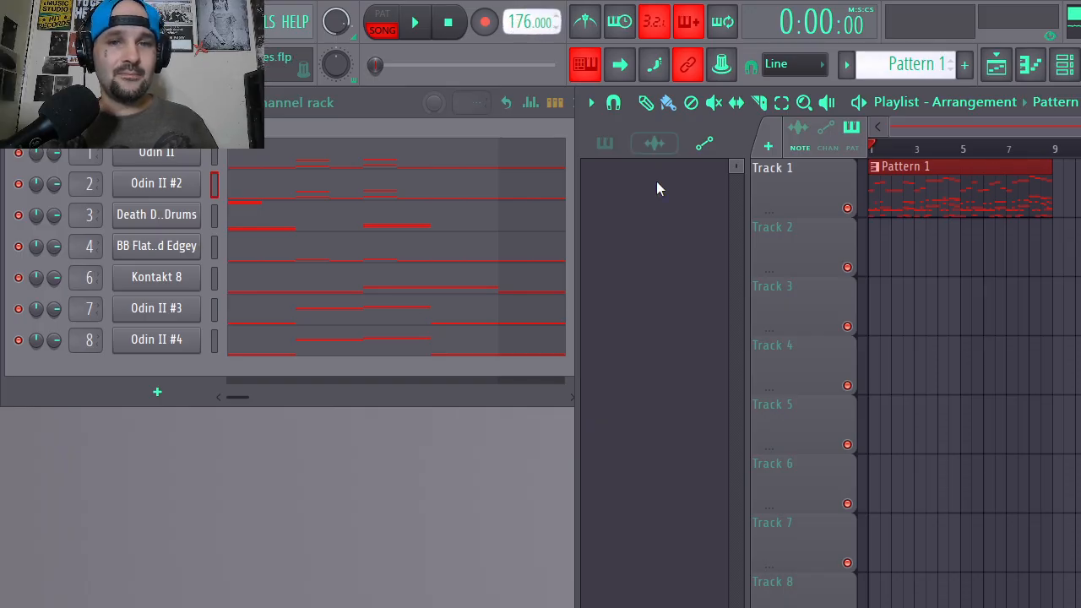
Audition the song at 176, 146 and 160 BPM, and set the tempo to 157 BPM.
key("space")
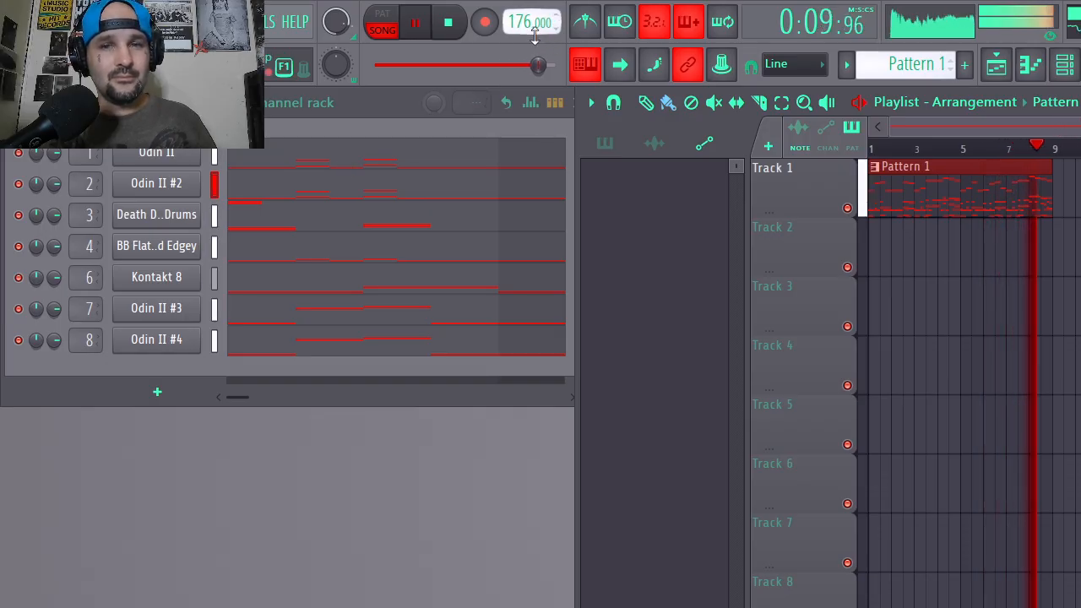
key("space")
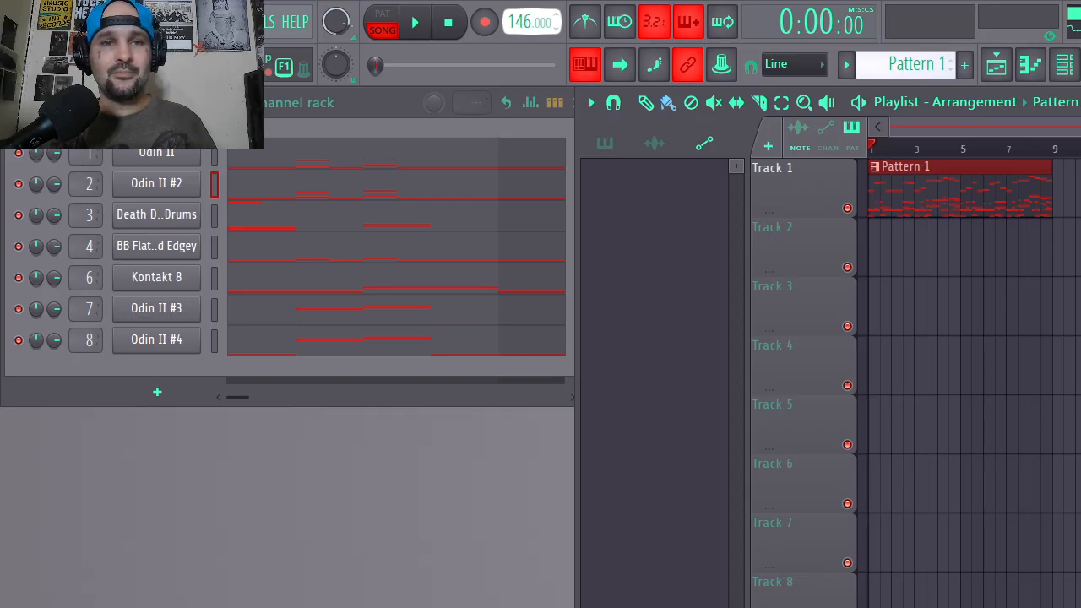
key("space")
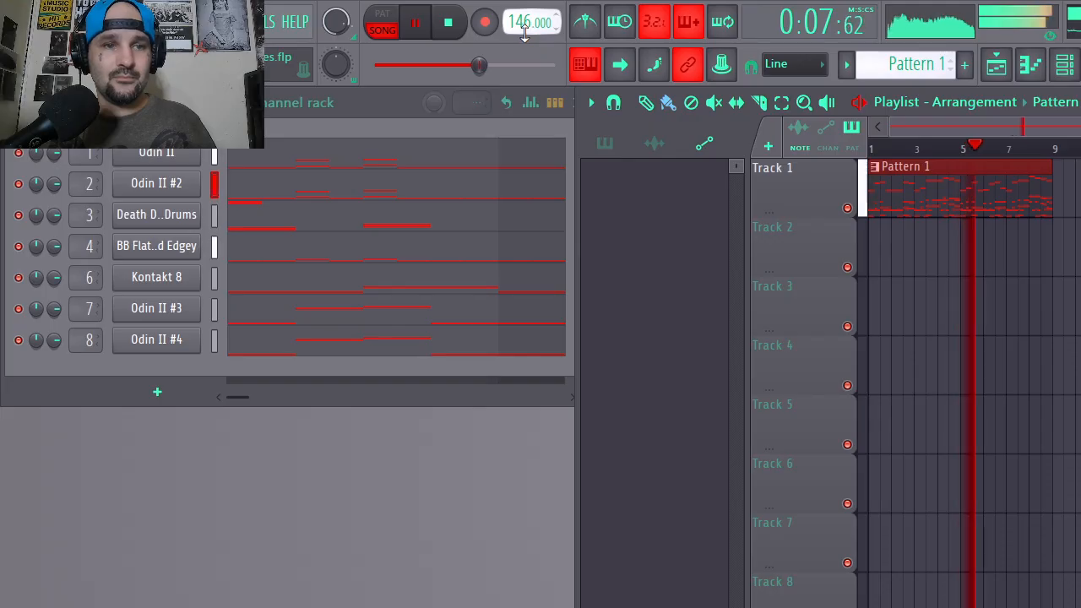
left_click(448, 23)
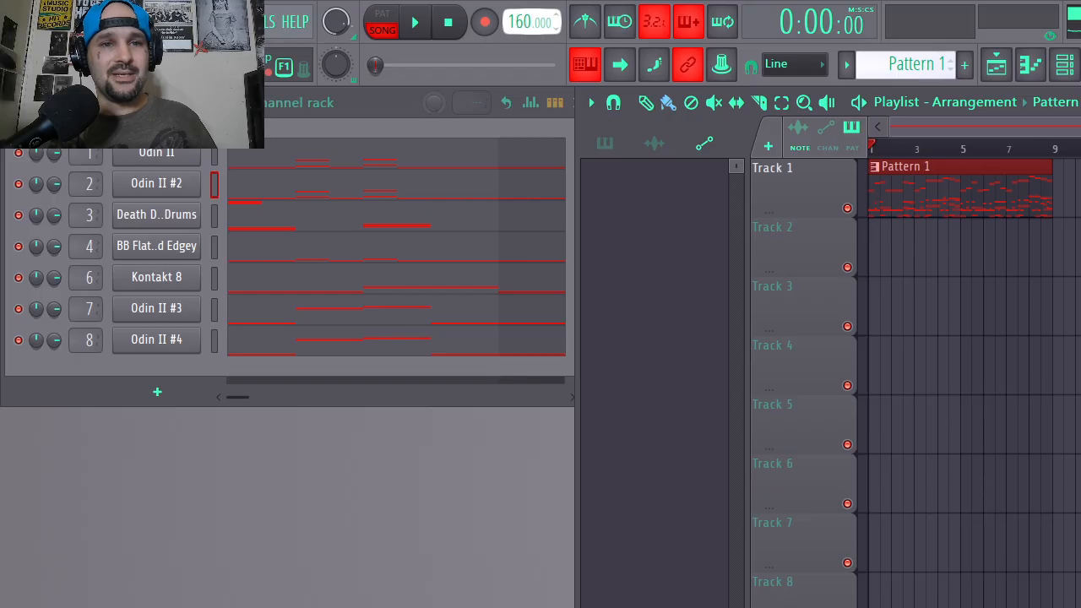
key("space")
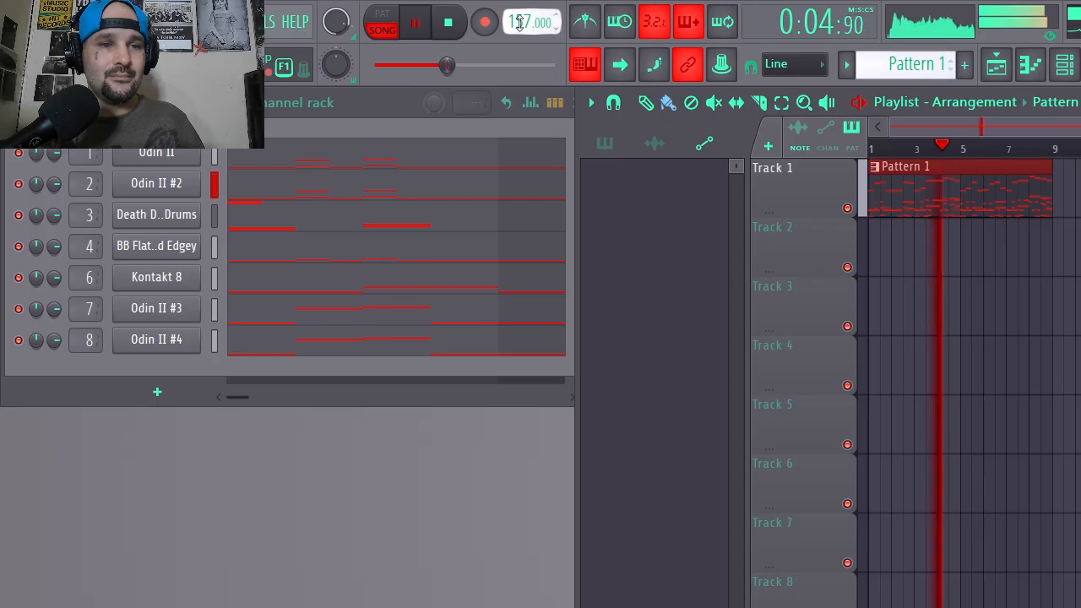
key("space")
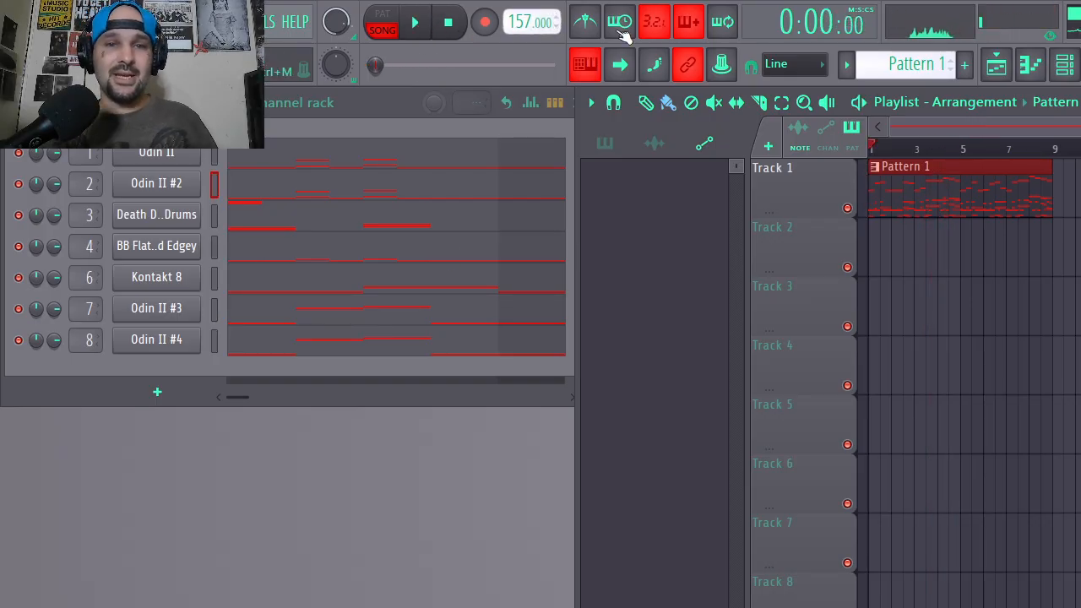
Play the song in the mixer and compare it with Inserts 7 and 8 muted and unmuted.
key("F9")
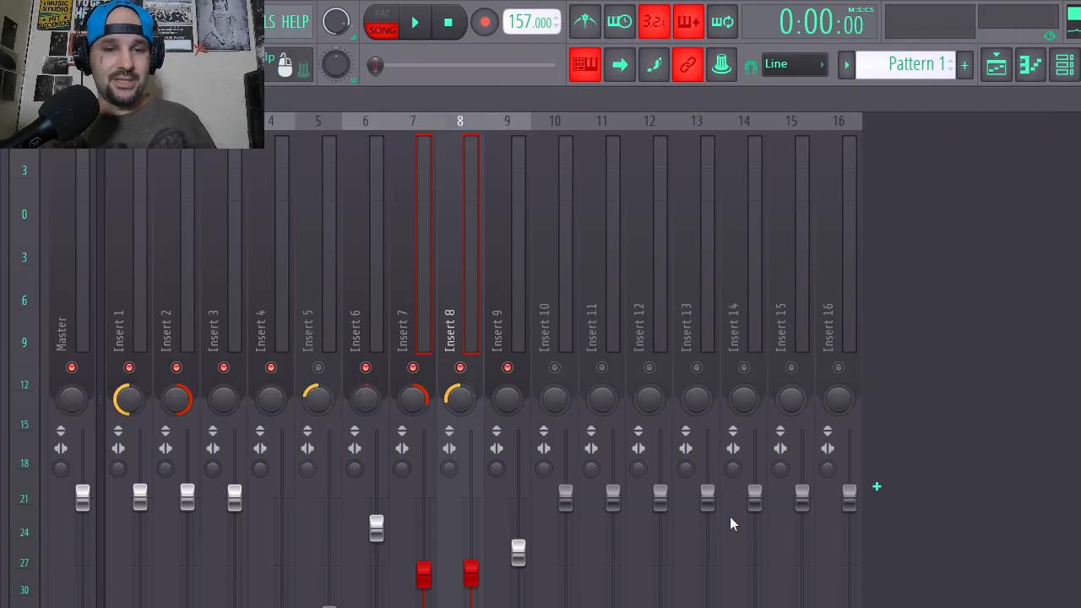
left_click(460, 368)
key("space")
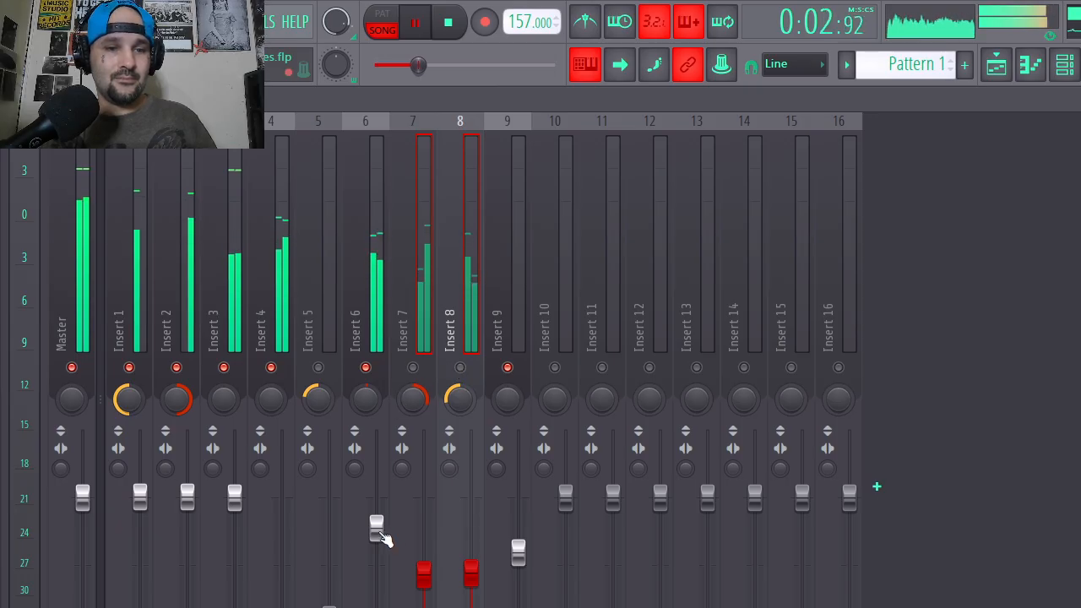
left_click(459, 369)
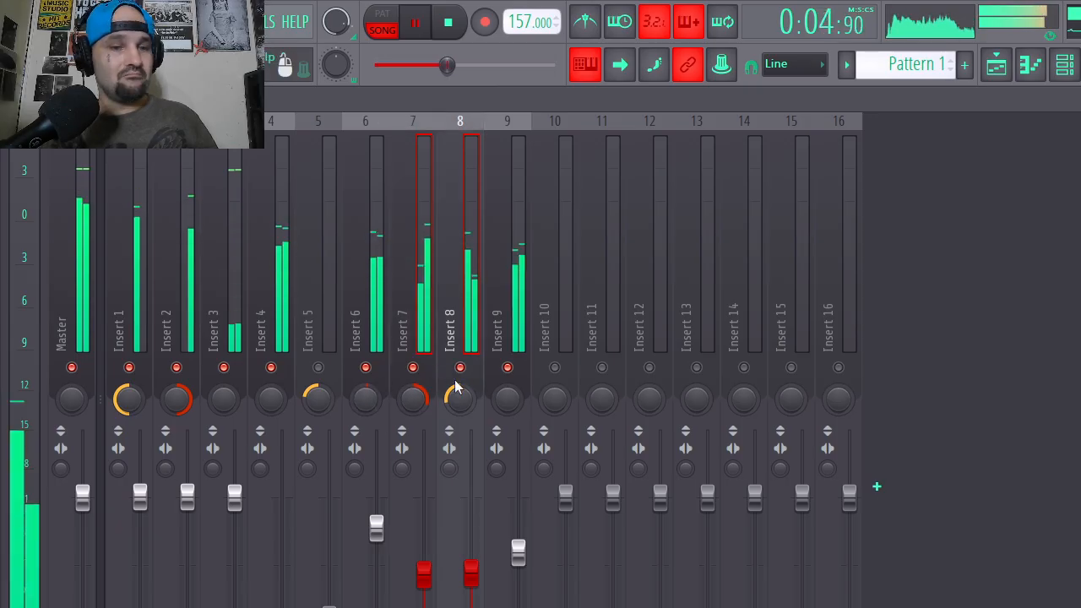
Try a balance with Insert 6 lowered and Inserts 7 and 8 raised, and check it in playback.
mouse_move(471, 575)
left_mouse_down()
mouse_move(470, 589)
mouse_move(471, 562)
left_mouse_up()
key("space")
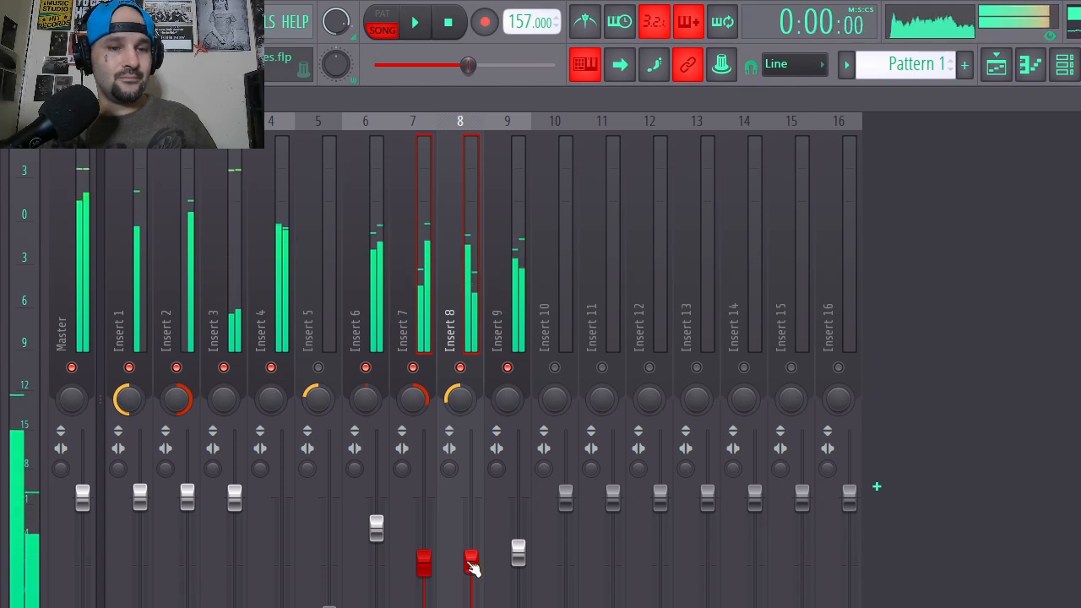
left_click_drag(374, 527, 377, 594)
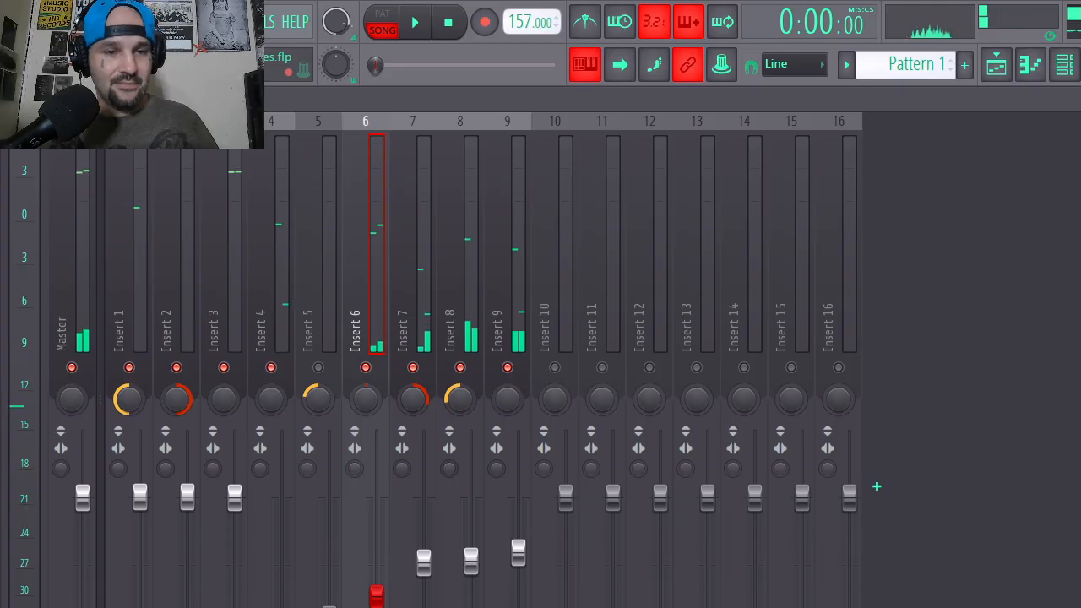
left_click_drag(430, 313, 480, 333)
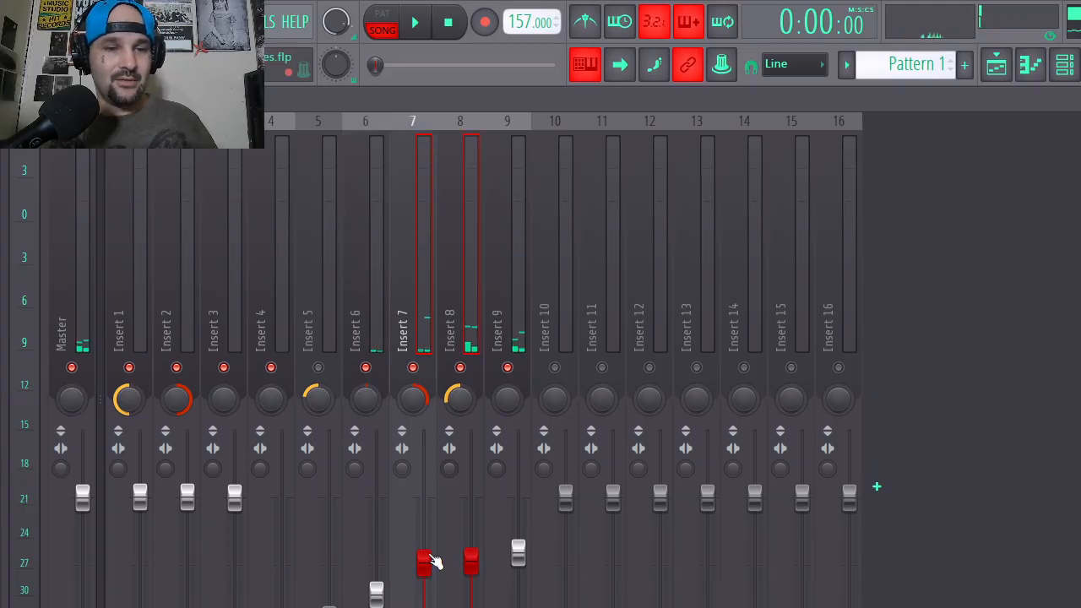
left_click_drag(472, 561, 472, 538)
key("space")
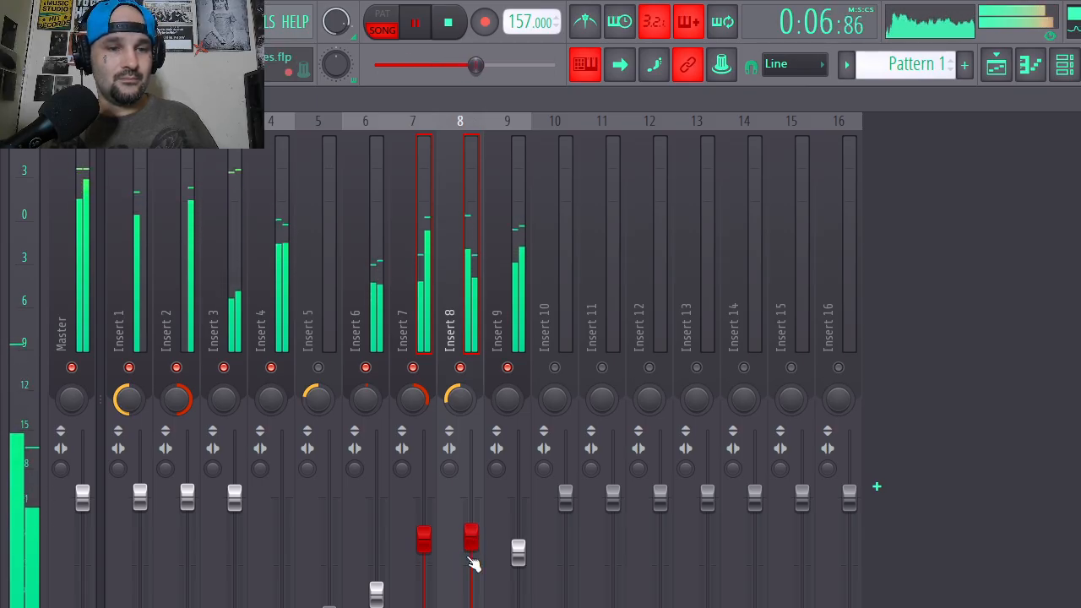
key("space")
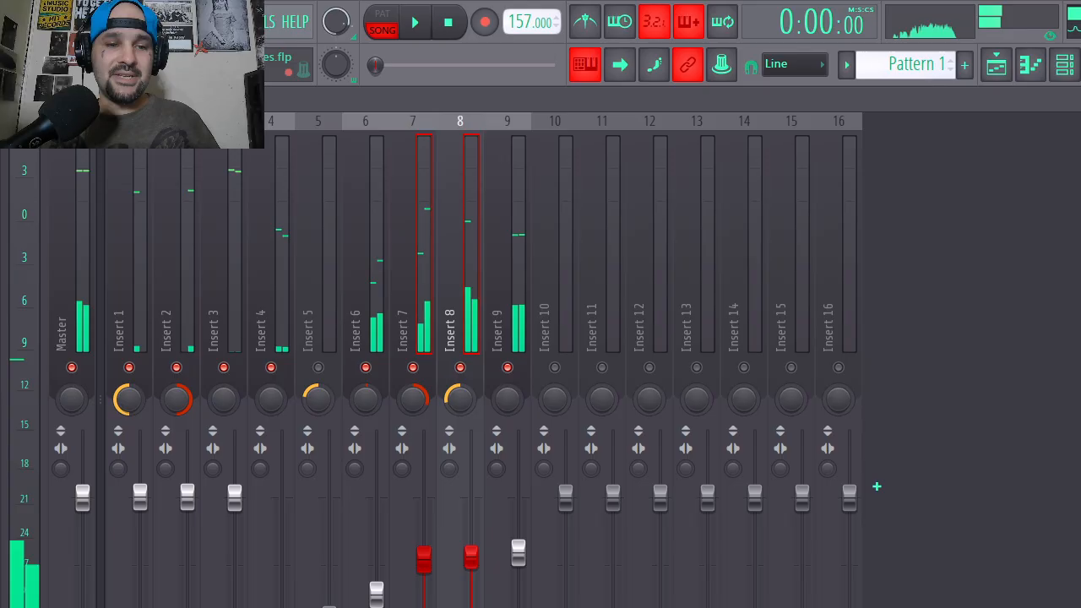
Raise Insert 6's volume, lower Inserts 7 and 8, and play the song with the new balance.
left_click(377, 589)
left_click_drag(377, 590, 471, 576)
key("space")
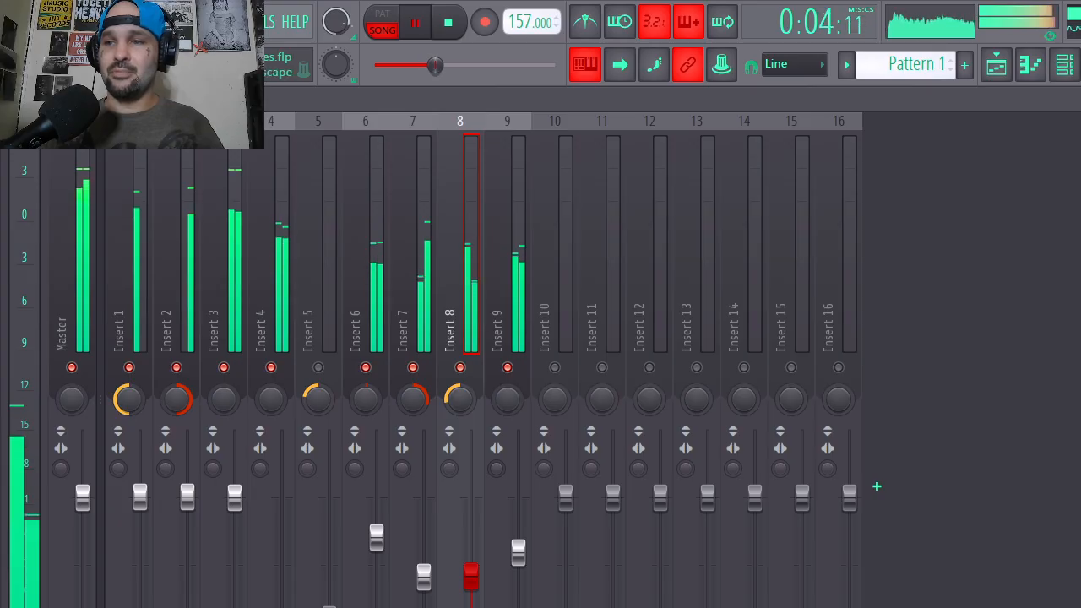
key("F9")
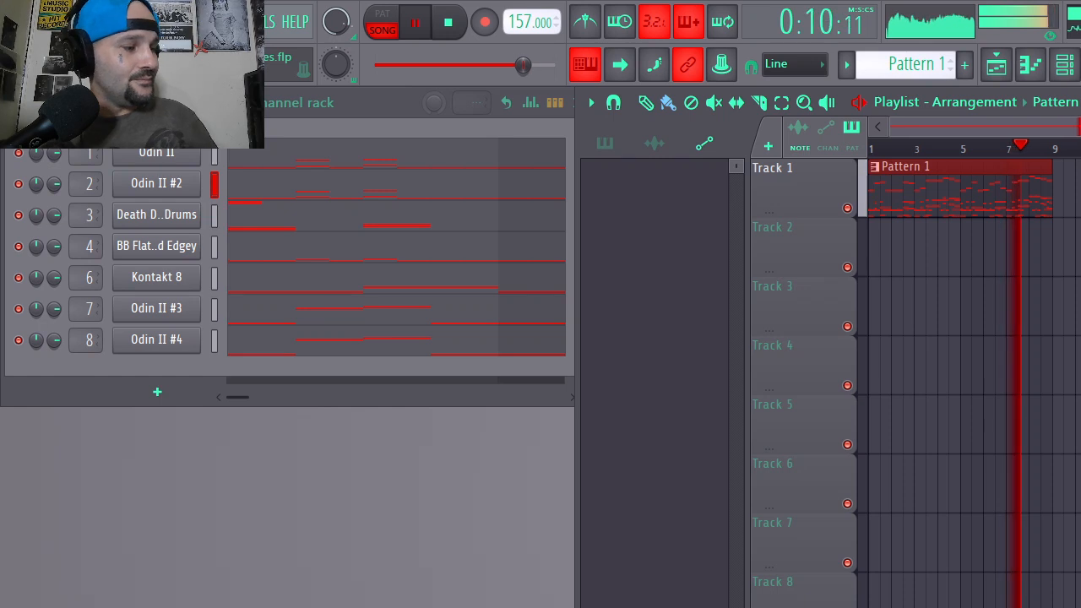
key("space")
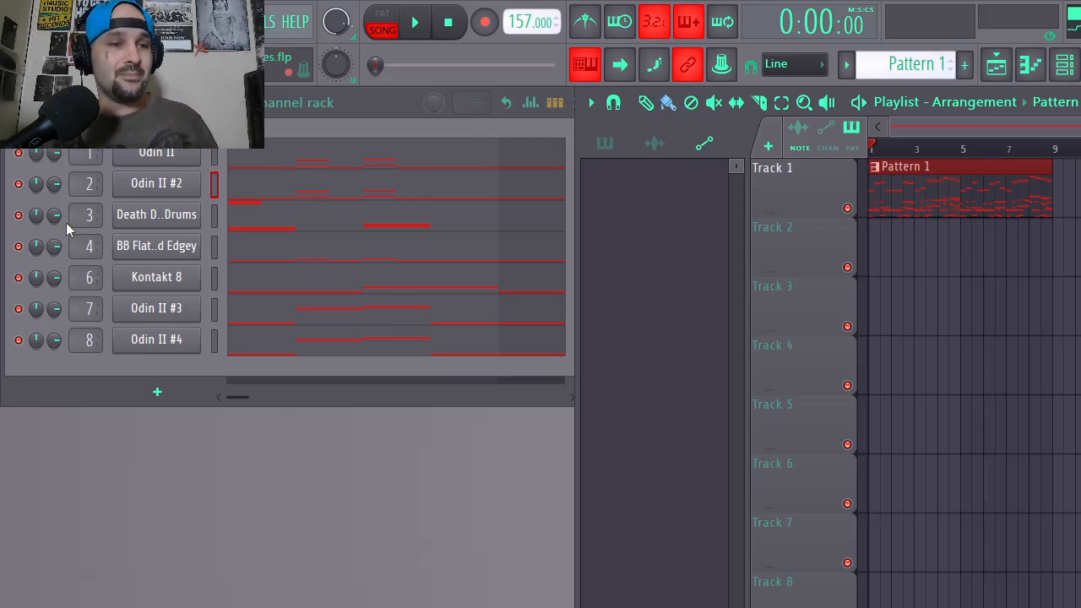
Mute the drums, BB Flat..d Edgey, Kontakt 8, Odin II #3 and Odin II #4 channels.
left_click(19, 215)
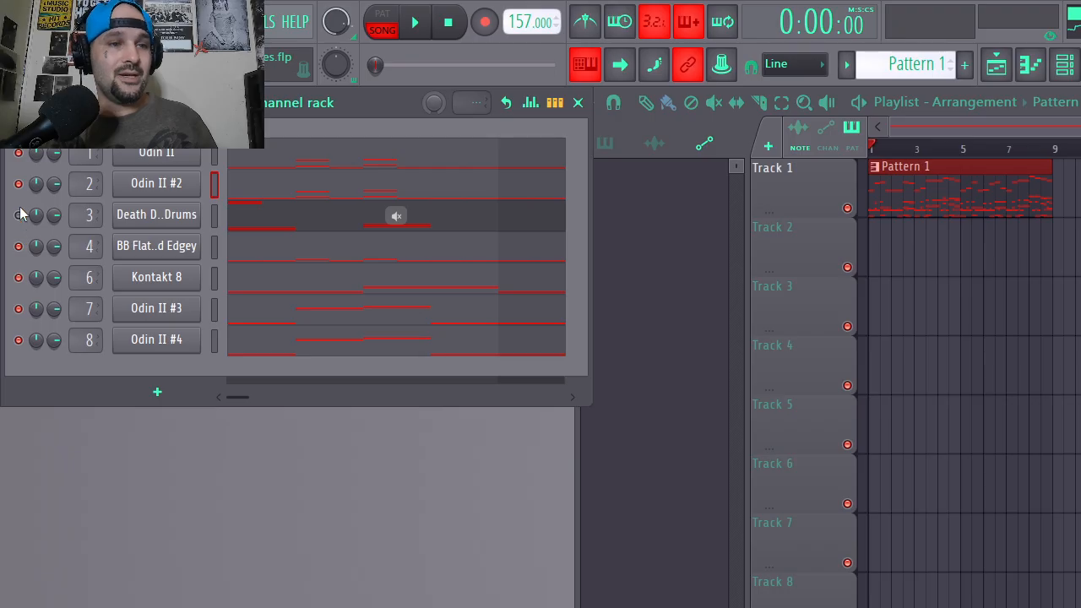
left_click(18, 246)
left_click(19, 277)
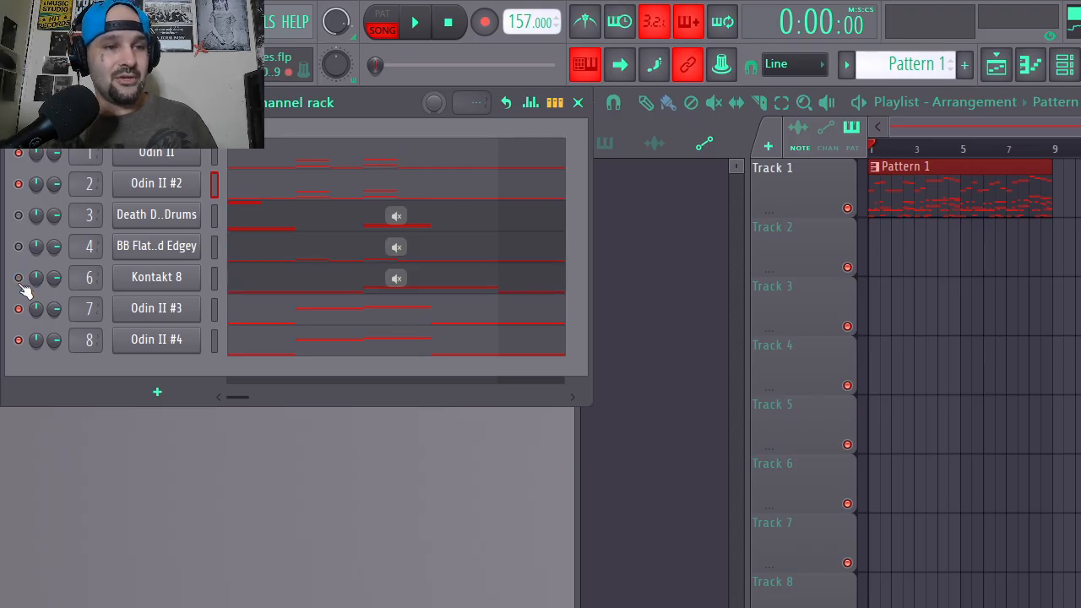
left_click(19, 308)
left_click(18, 340)
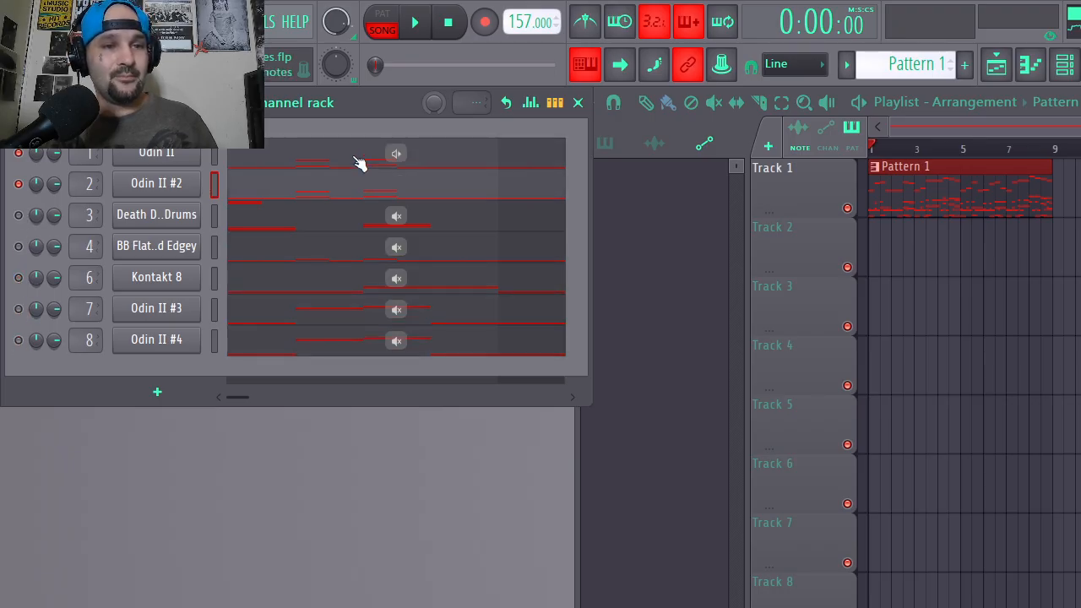
Play the first Odin II channel's part from its piano roll and examine the notes around bars 6 to 8.
left_click(357, 164)
key("space")
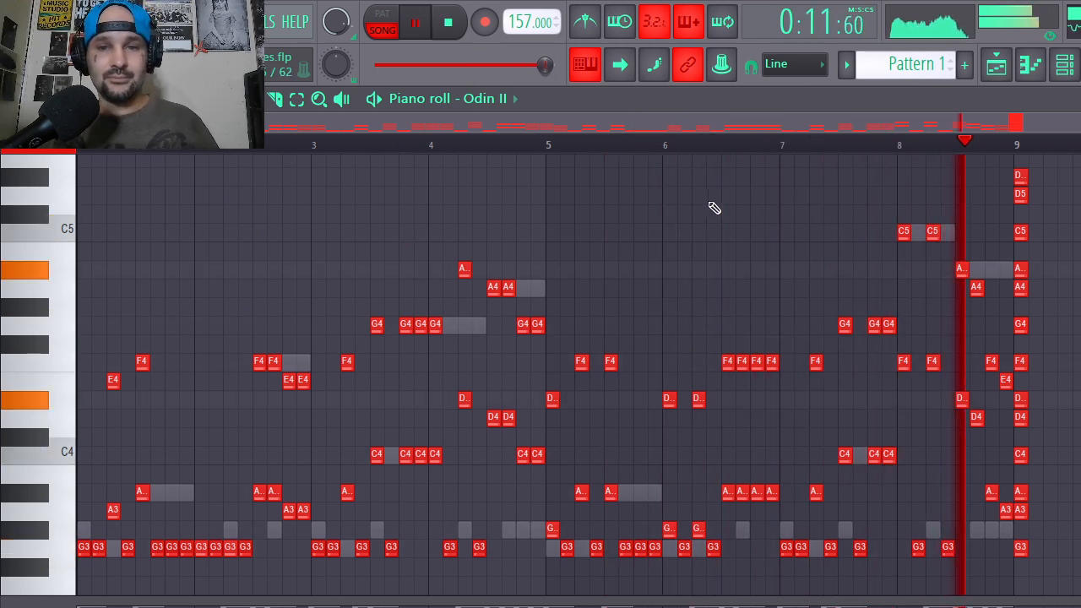
key("space")
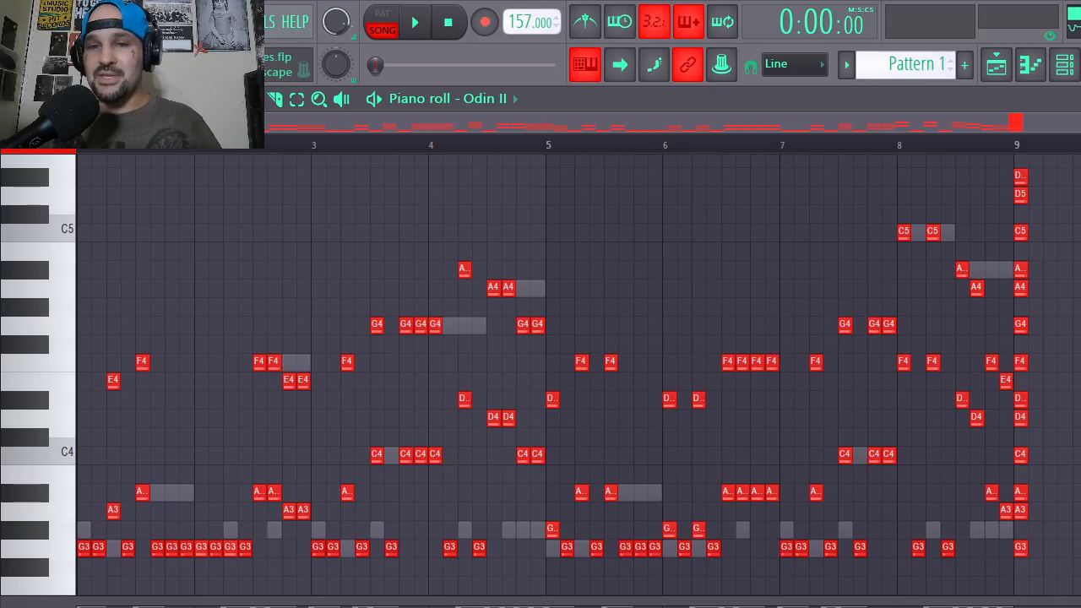
key("Escape")
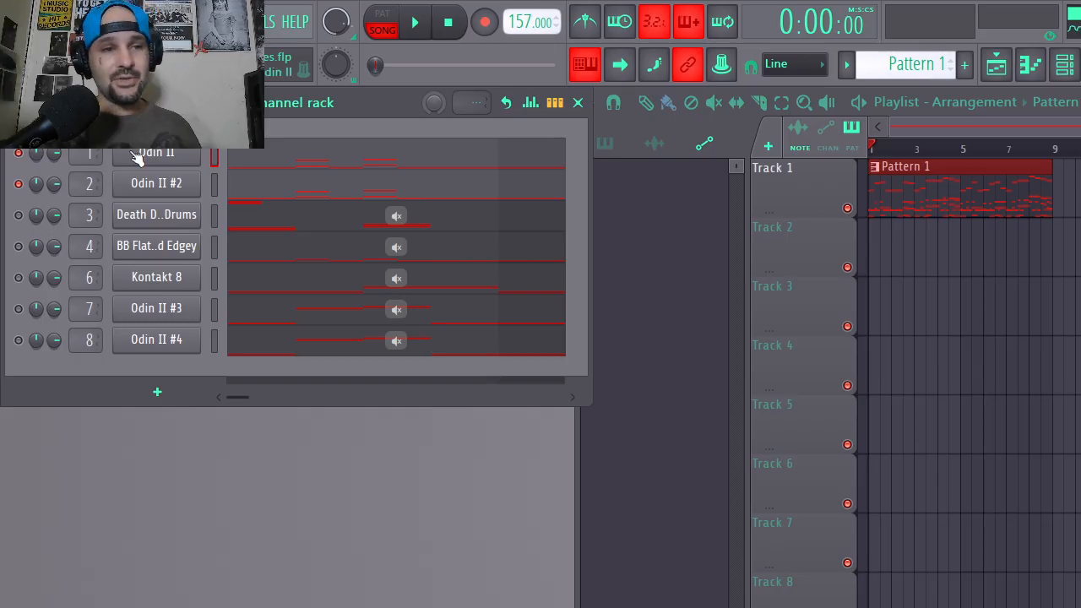
left_click(269, 167)
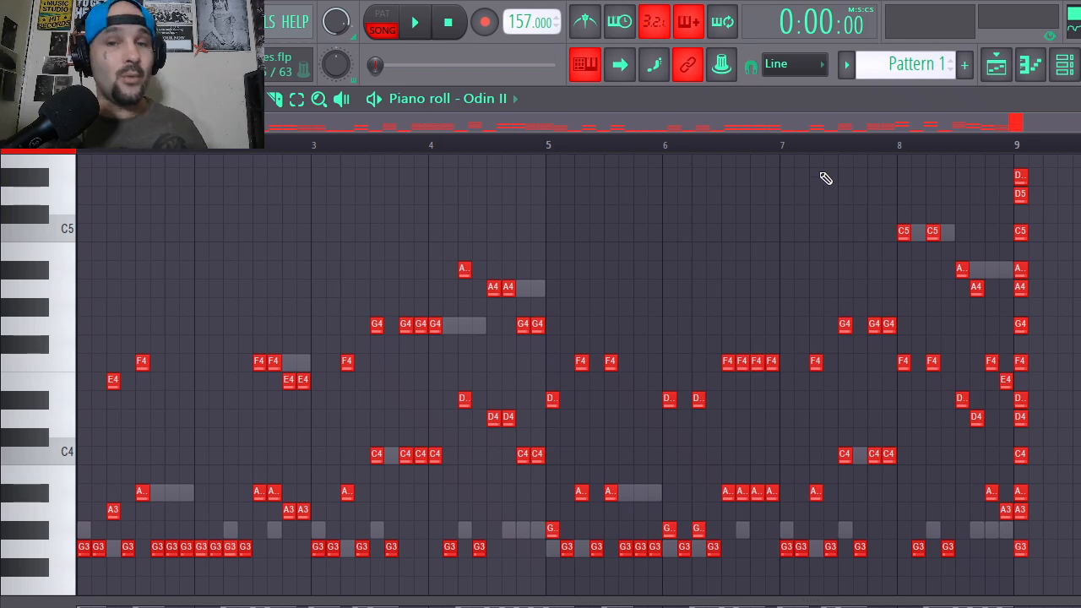
scroll(900, 160, "up", 4)
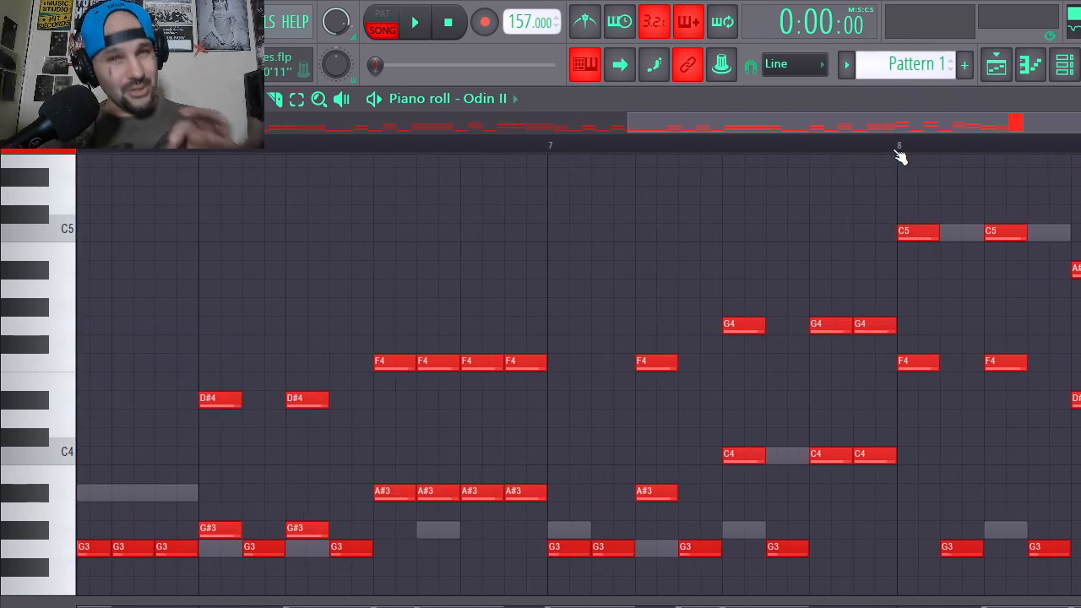
Nudge the F4, E4 and A#3 notes at the ends of the riff phrases in Odin II's bars 1 and 2 slightly later, off the grid.
left_click_drag(957, 107, 379, 133)
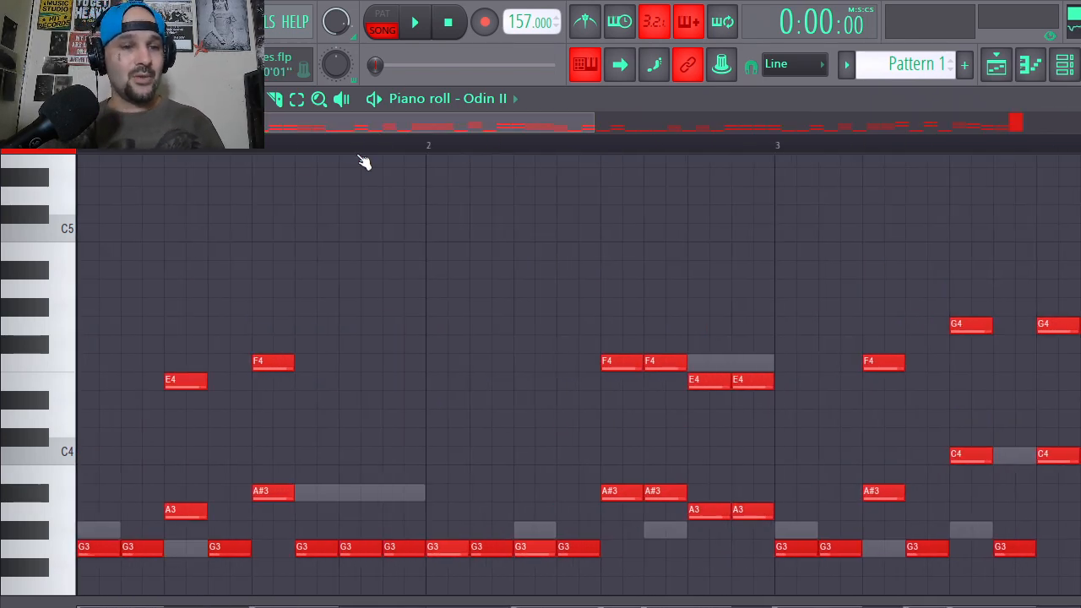
scroll(363, 162, "down", 2)
left_click_drag(169, 319, 561, 517)
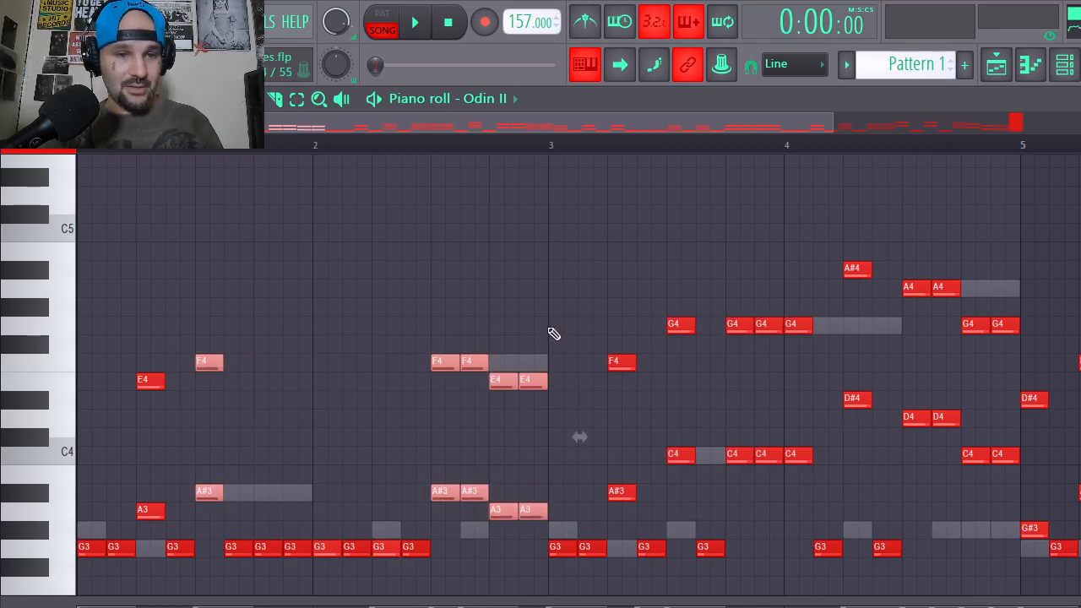
left_click_drag(551, 316, 208, 503)
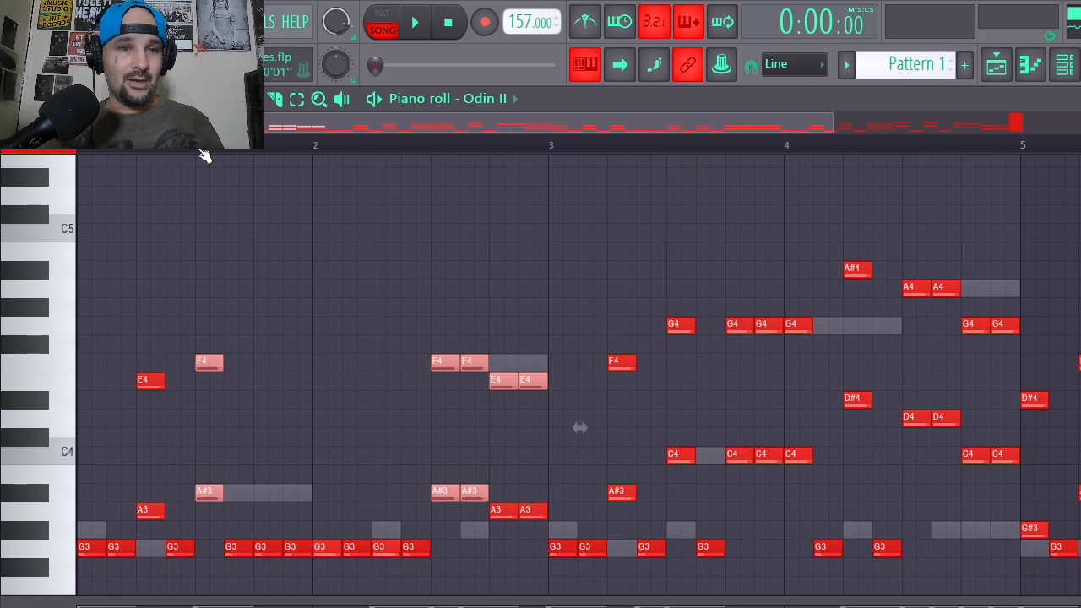
scroll(303, 144, "up", 3)
scroll(792, 147, "up", 2)
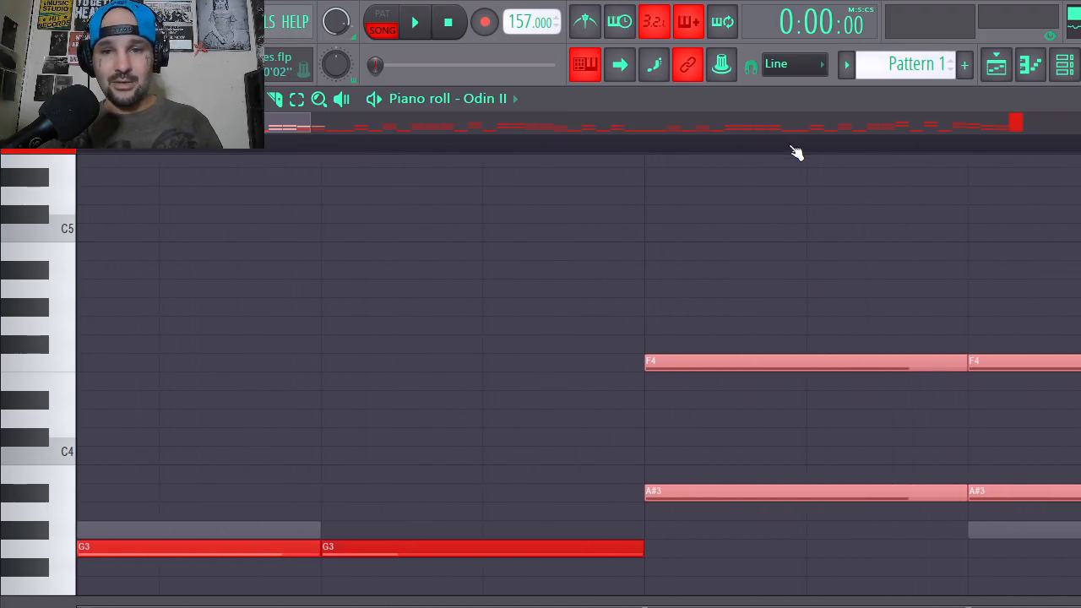
left_click(701, 349)
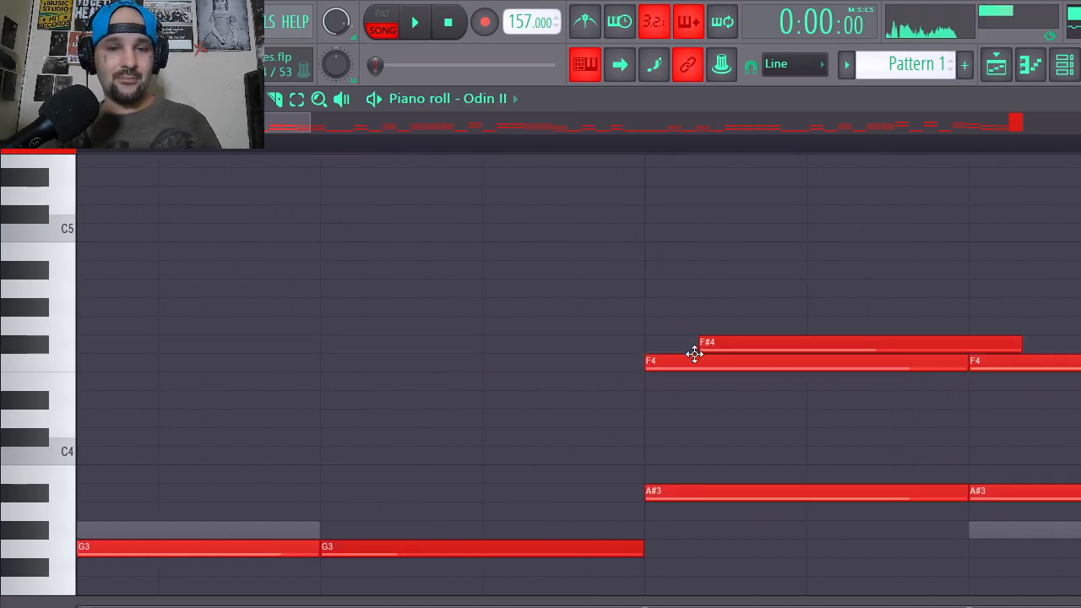
key("ctrl+z")
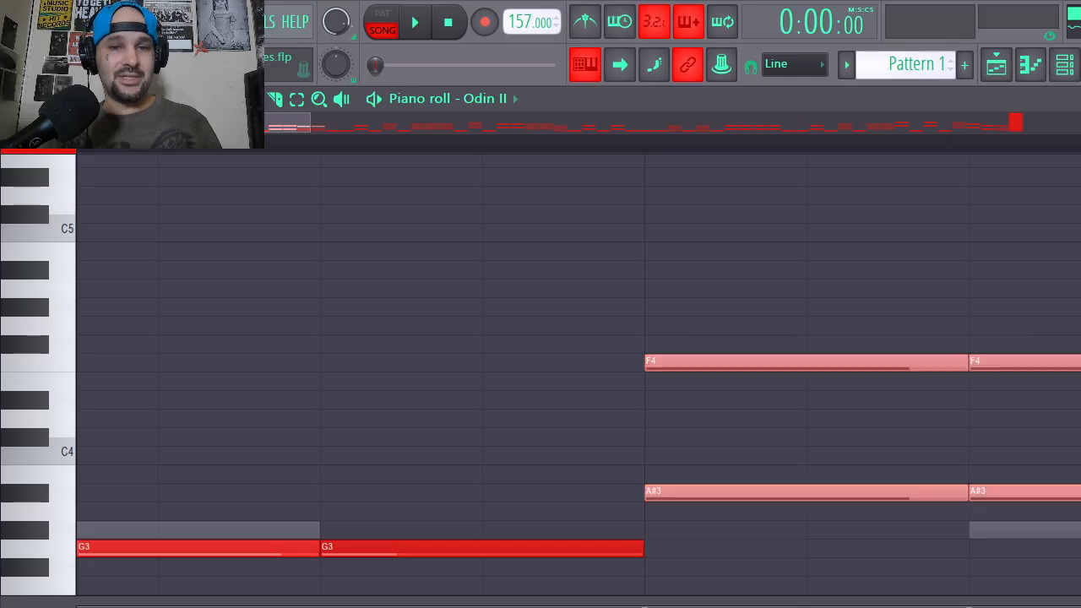
mouse_move(667, 365)
left_mouse_down()
mouse_move(656, 366)
mouse_move(687, 372)
left_mouse_up()
left_click(668, 257)
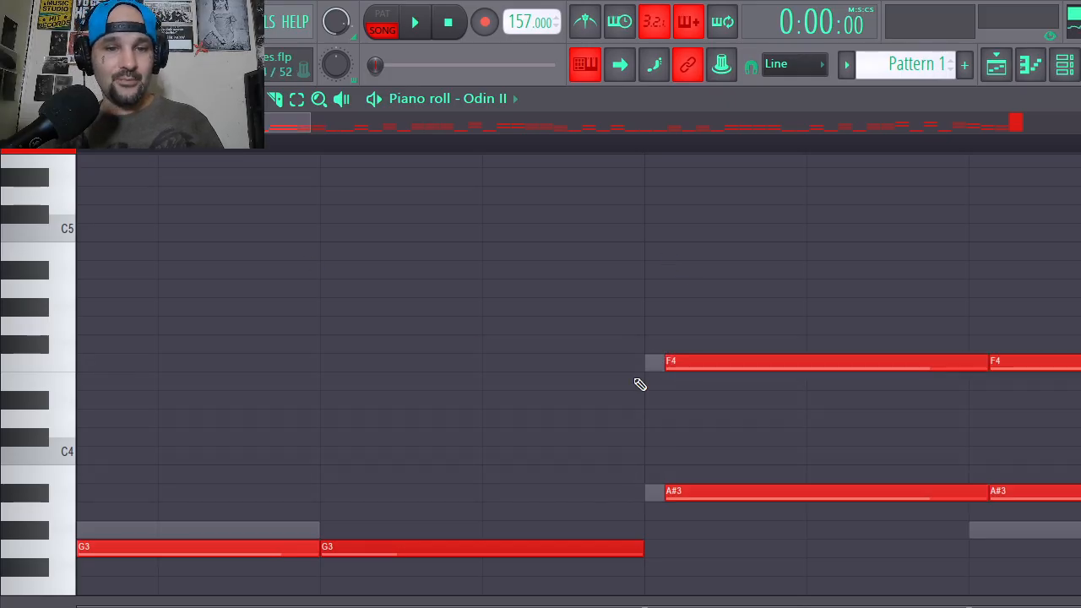
Open Odin II #2's piano roll and nudge the first two G3 notes of bar 2 slightly later, off the grid.
double_click(654, 365)
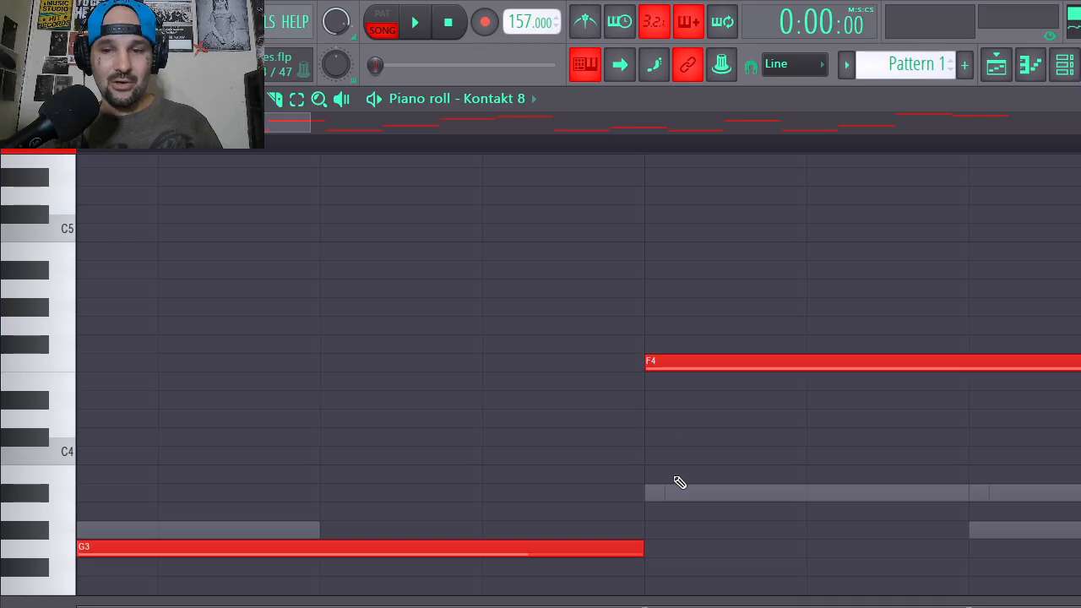
scroll(697, 158, "down", 3)
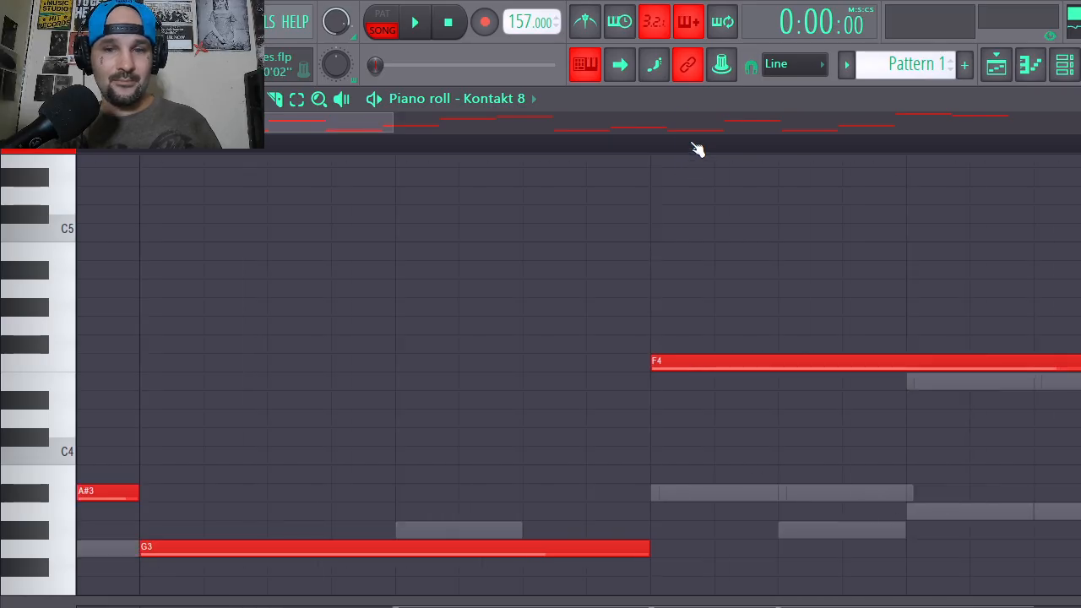
key("F6")
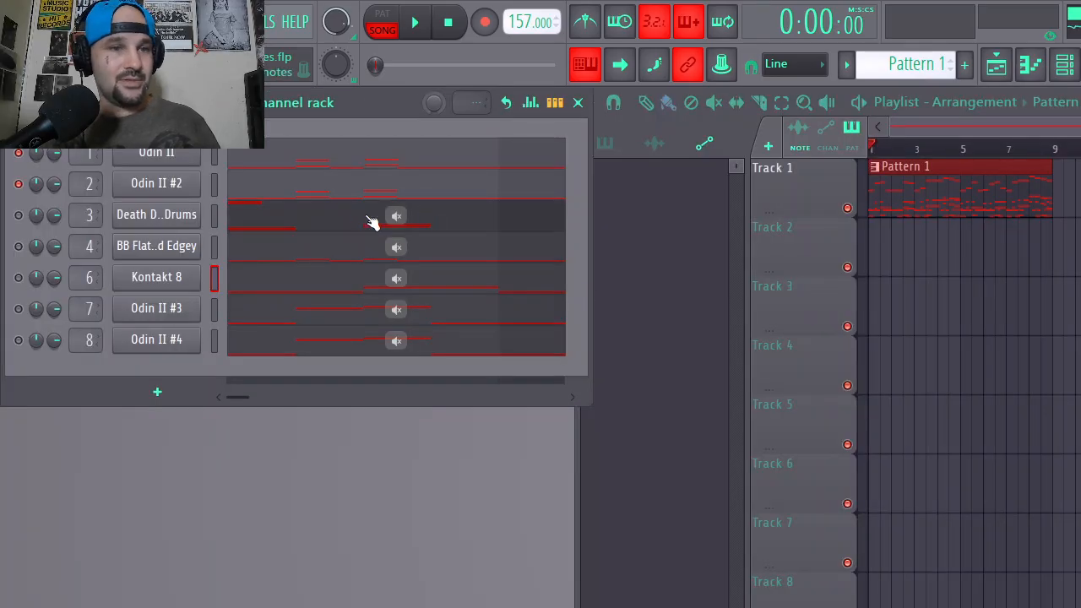
left_click(278, 181)
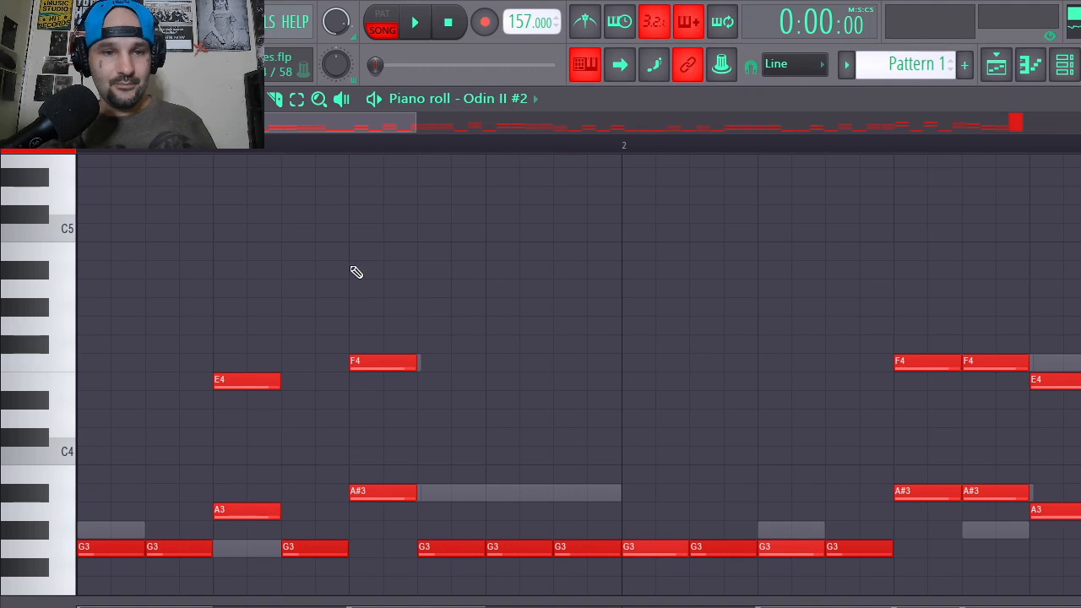
scroll(575, 174, "up", 5)
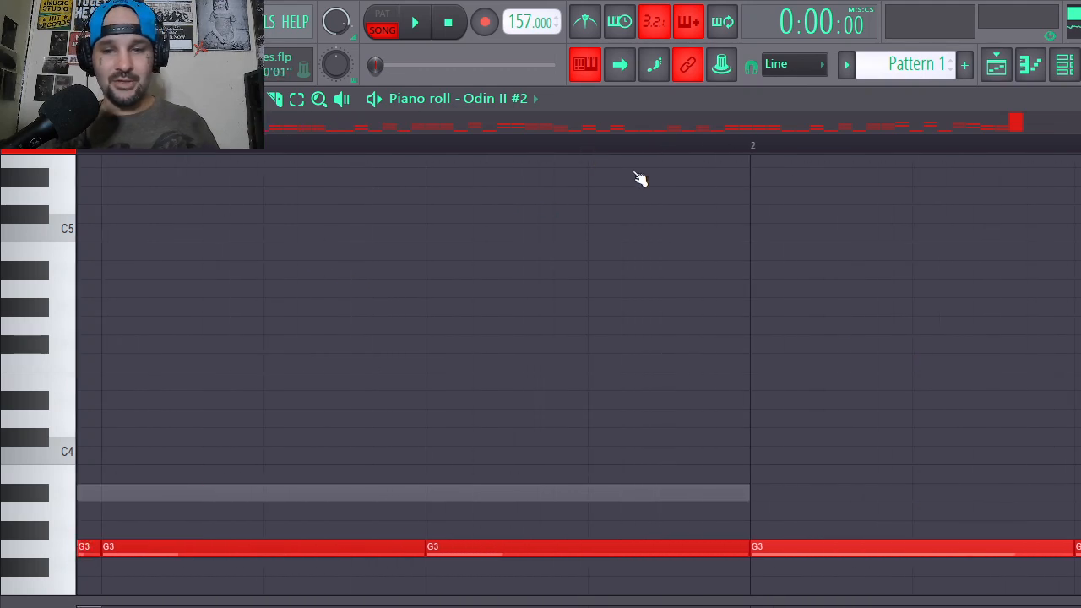
left_click_drag(923, 505, 1073, 456)
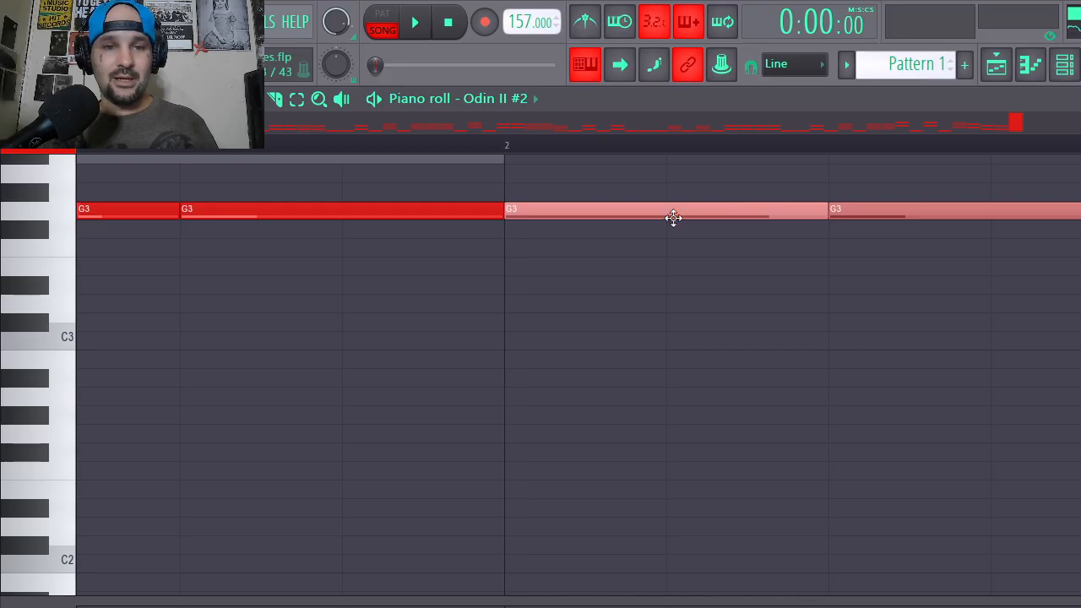
left_click_drag(671, 217, 696, 226)
key("ctrl+d")
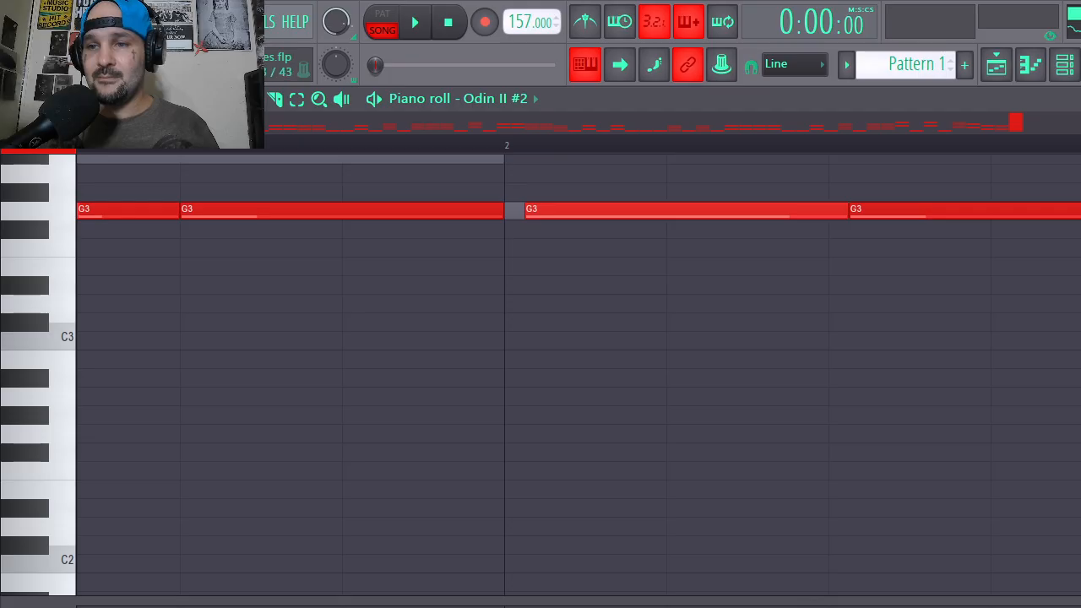
Nudge the second G3 note of bar 1 in Odin II #2 slightly later.
scroll(579, 375, "down", 2)
scroll(579, 374, "up", 2)
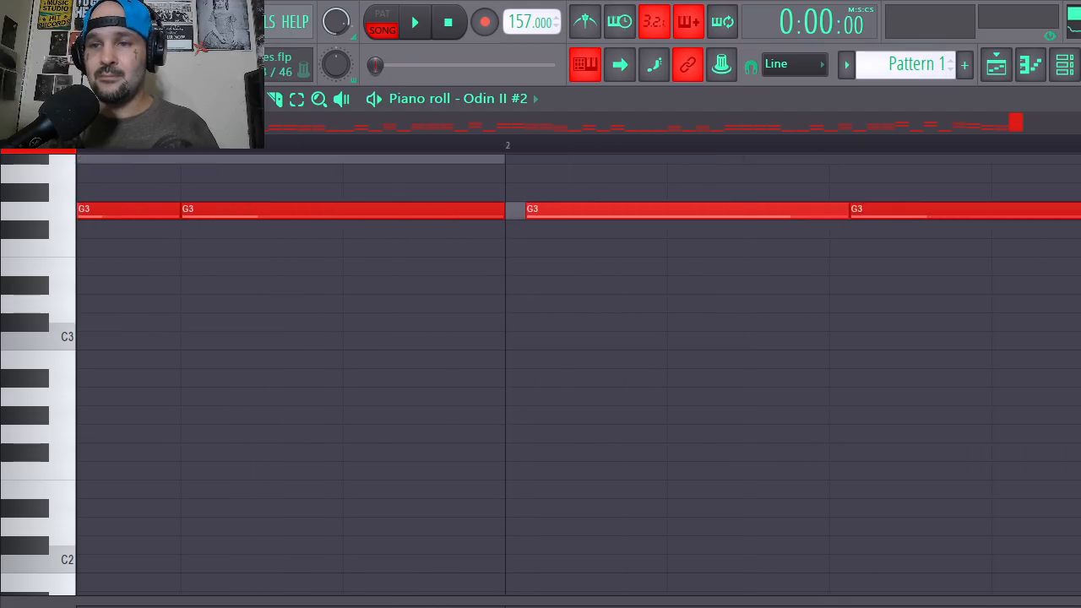
scroll(579, 374, "down", 4)
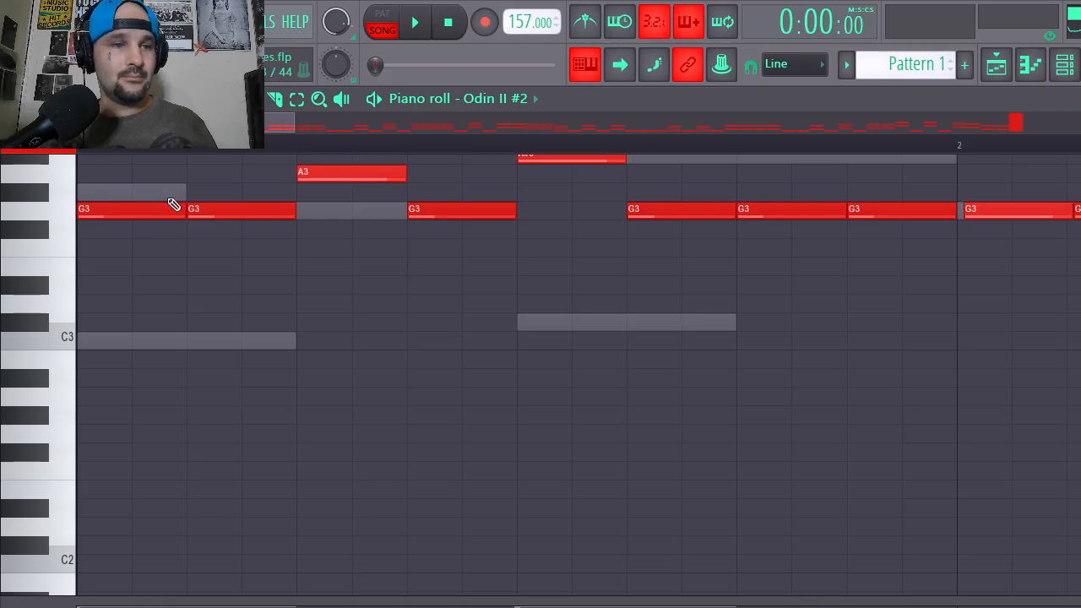
scroll(141, 152, "up", 3)
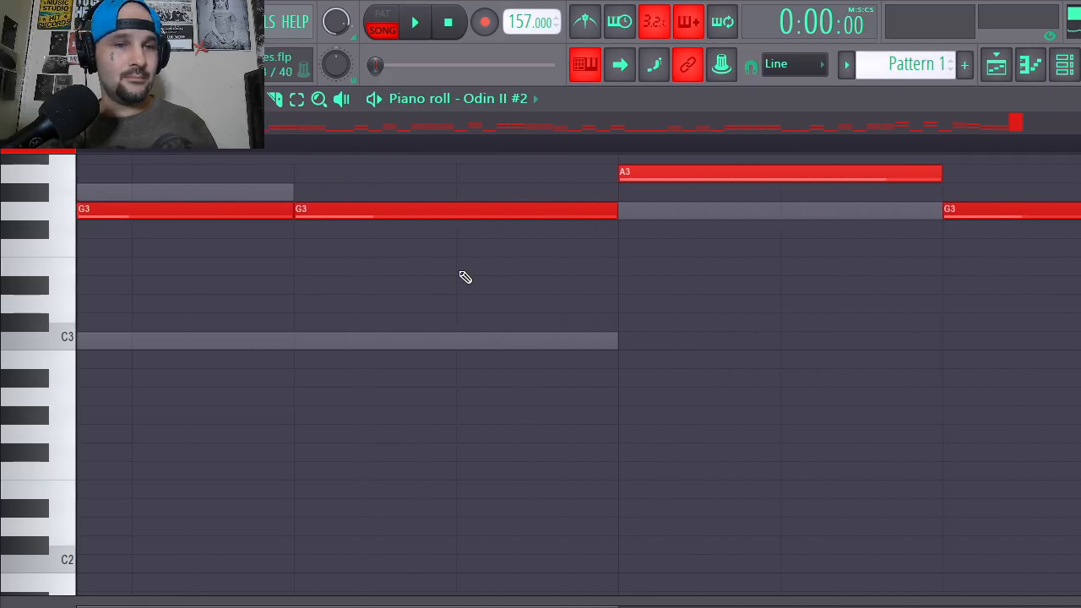
left_click_drag(466, 212, 486, 207)
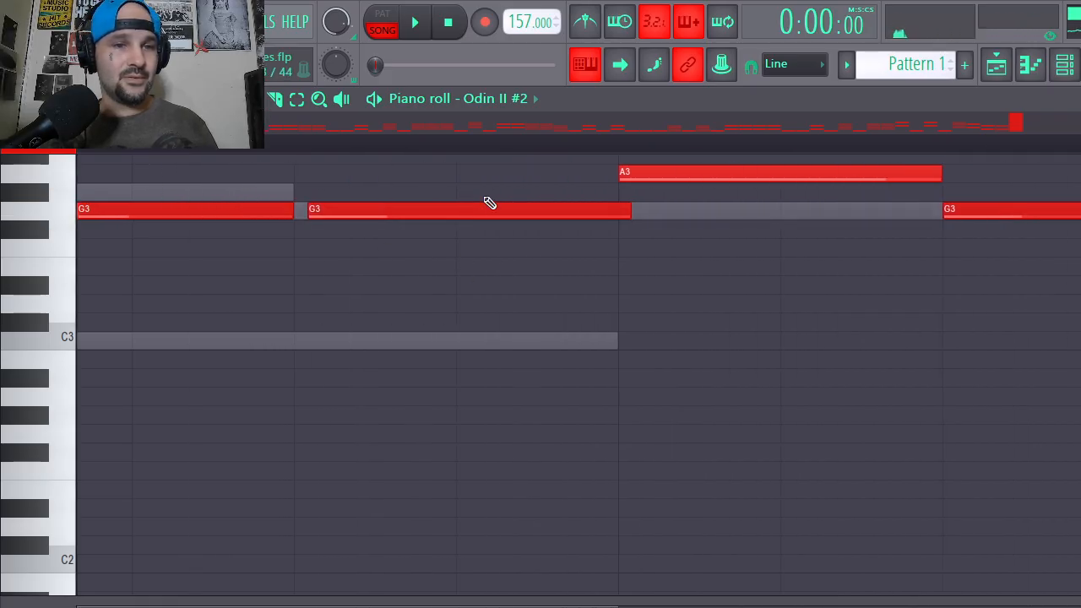
Play the riff from the start and examine the timing and layout of Odin II #2's notes across bars 1 to 5.
scroll(528, 162, "down", 4)
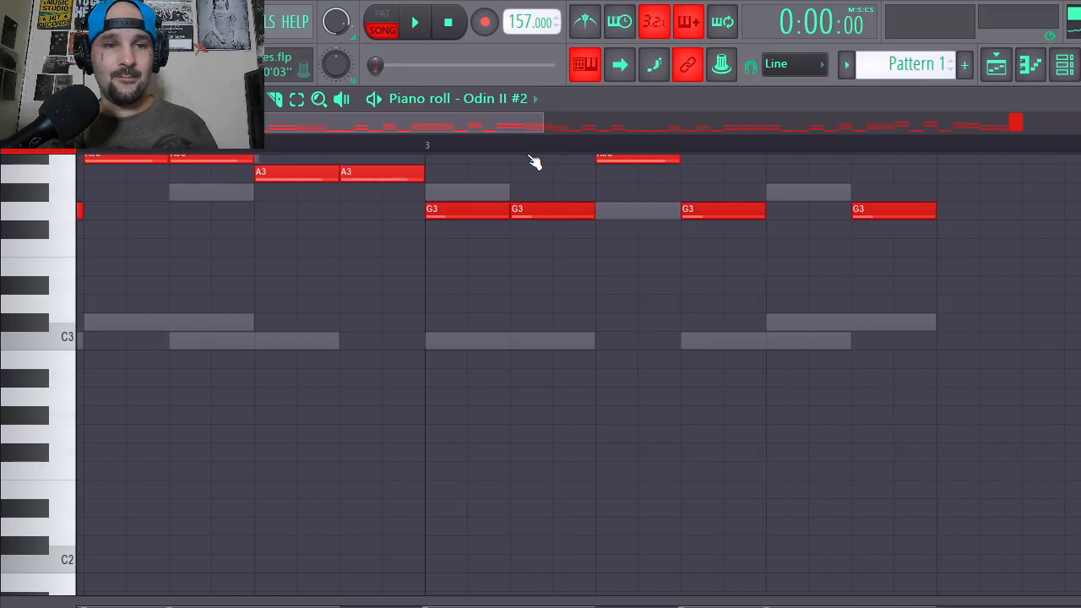
scroll(531, 157, "down", 2)
scroll(287, 346, "up", 4)
key("space")
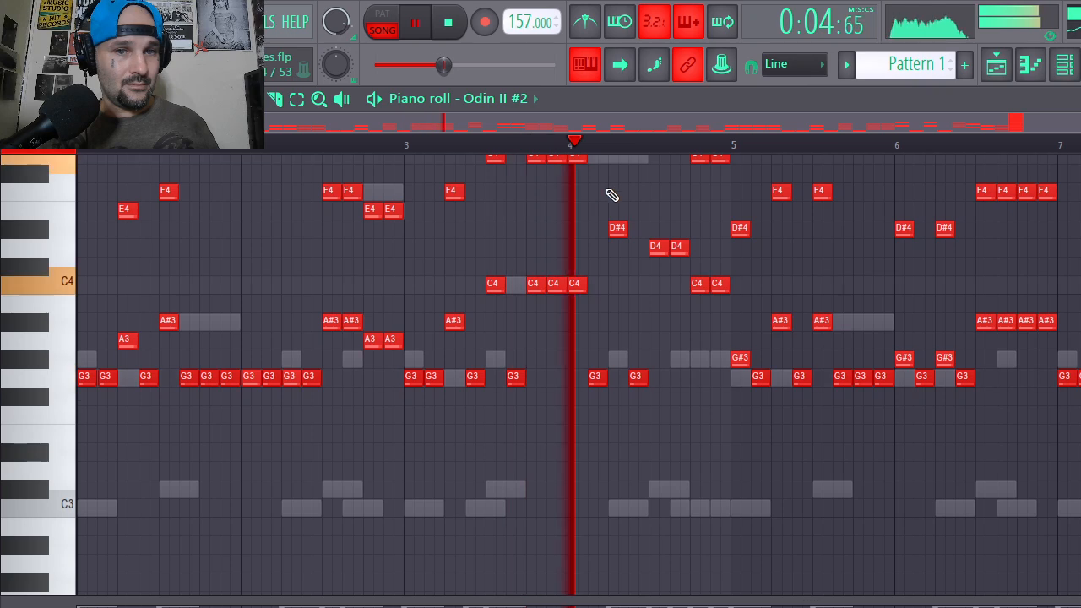
key("space")
key("space")
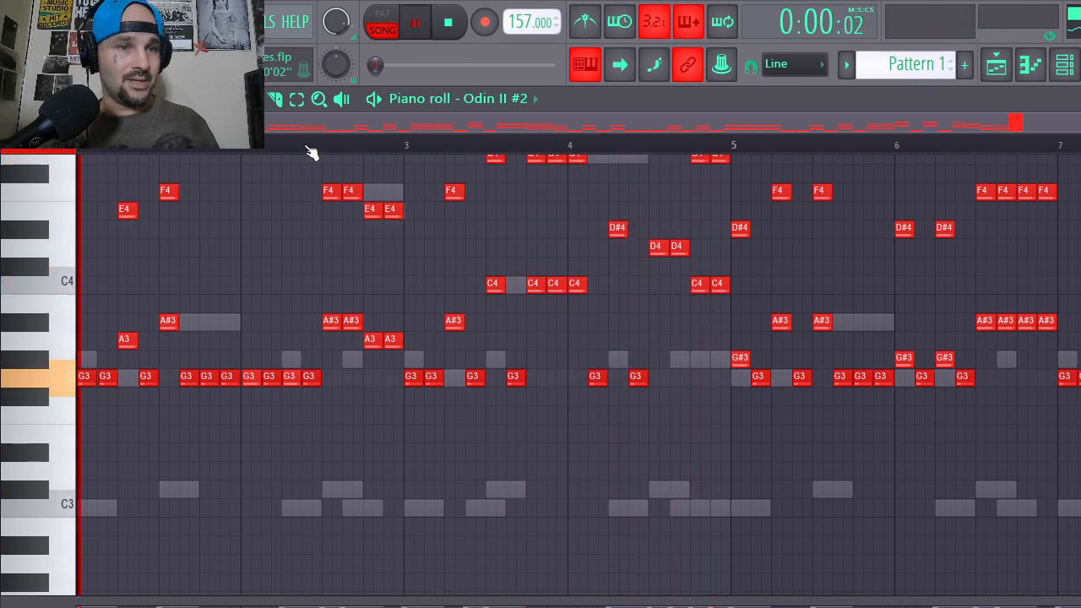
scroll(310, 151, "up", 3)
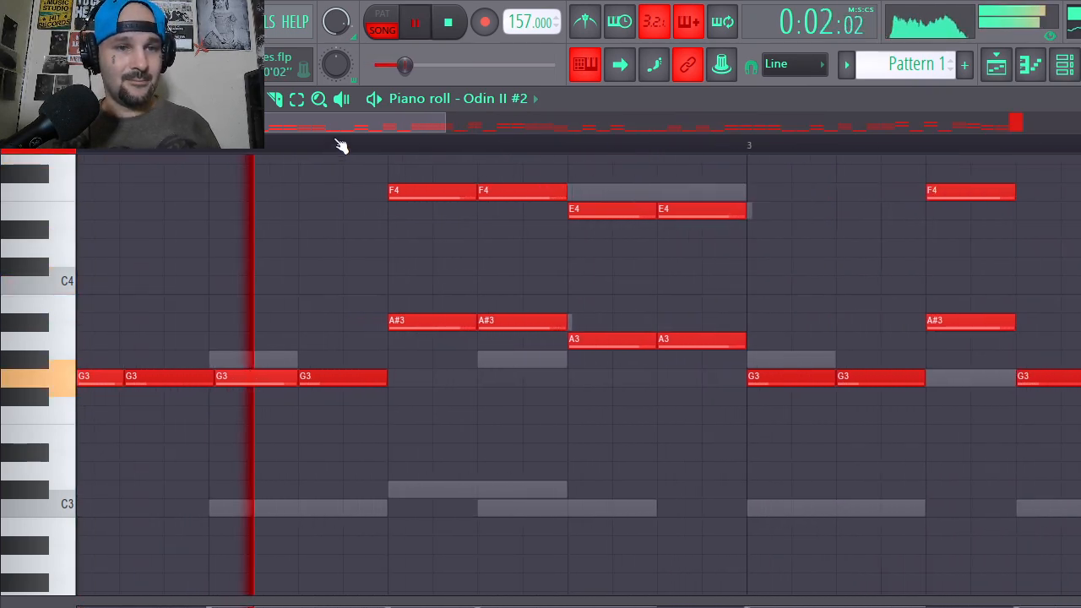
key("space")
scroll(340, 150, "down", 5)
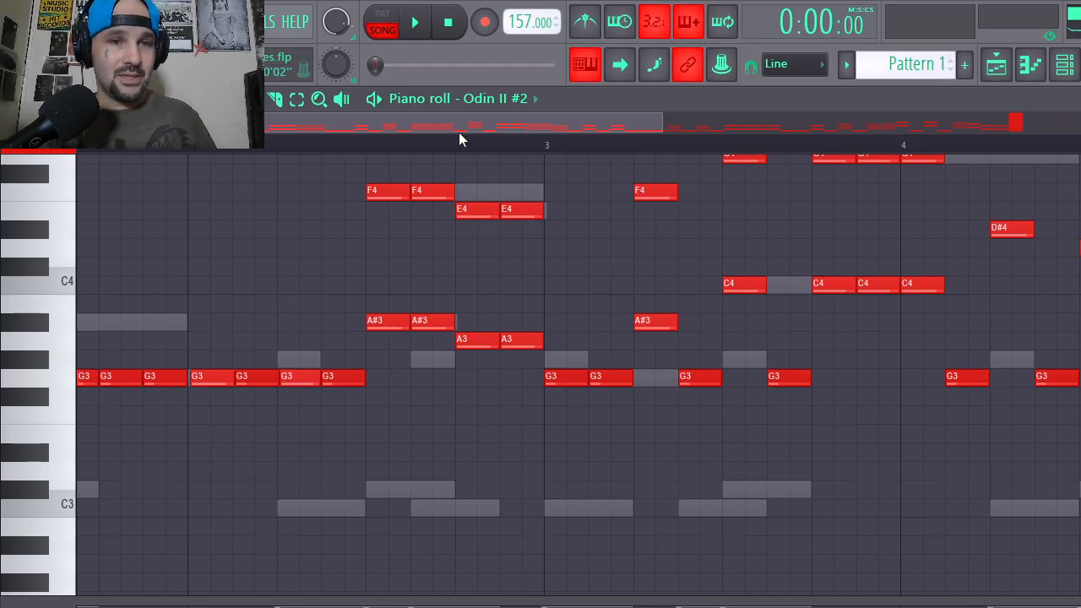
scroll(471, 155, "down", 4)
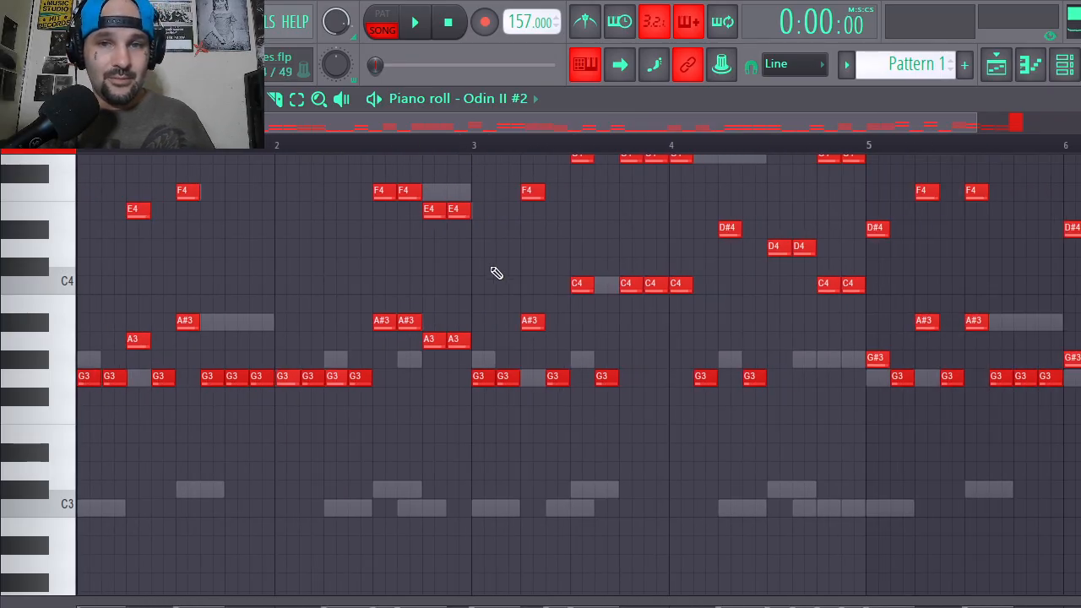
scroll(495, 273, "up", 4)
scroll(794, 332, "down", 2)
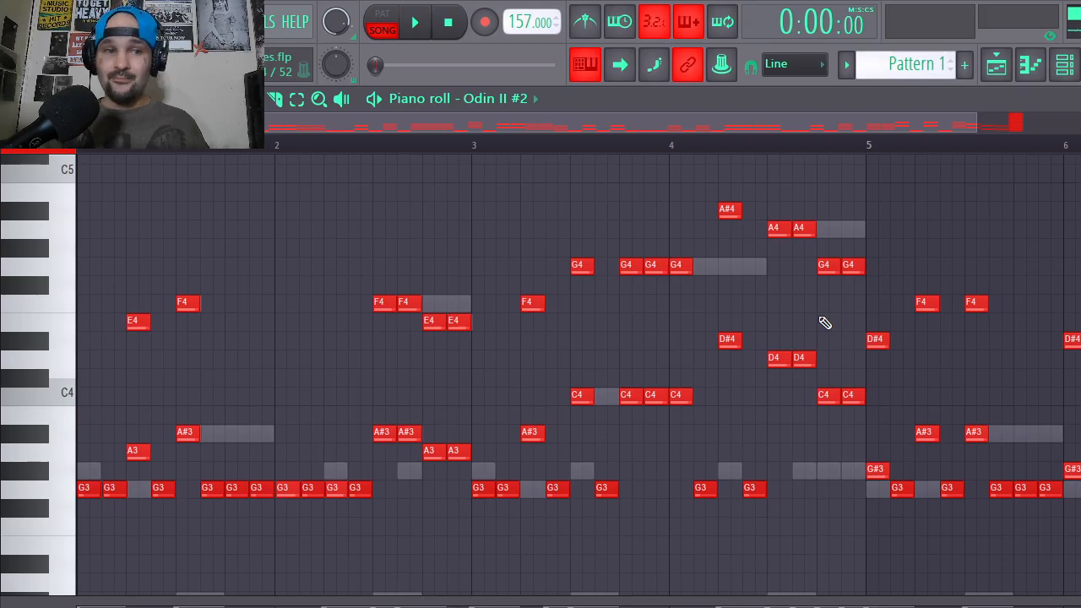
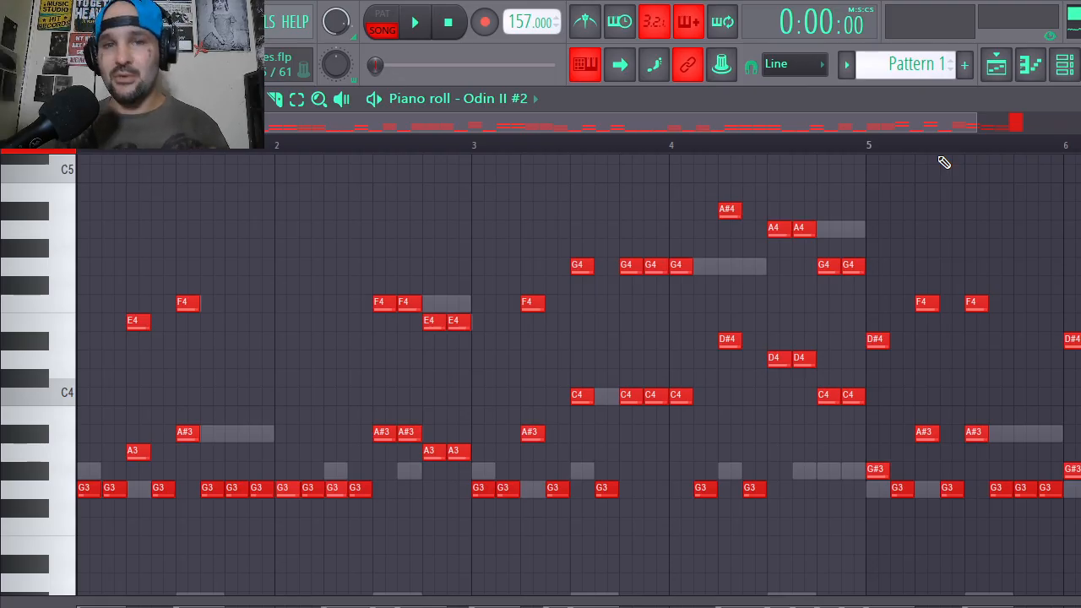
Nudge the first G3 of bar 5 and the F4 and A#3 right after it slightly later in Odin II #2.
left_click_drag(977, 124, 852, 121)
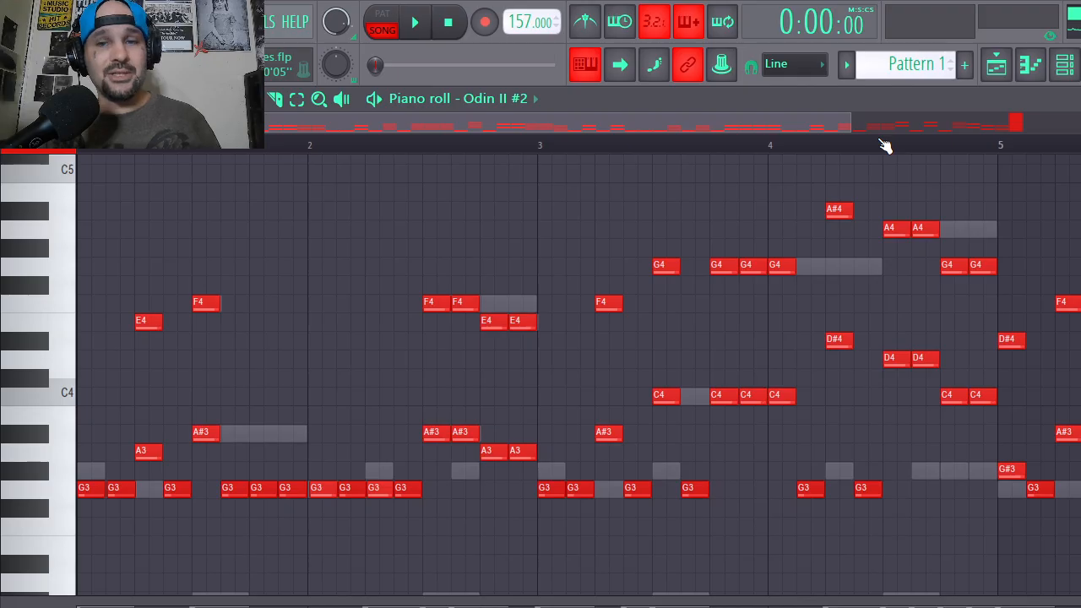
scroll(1028, 147, "up", 3)
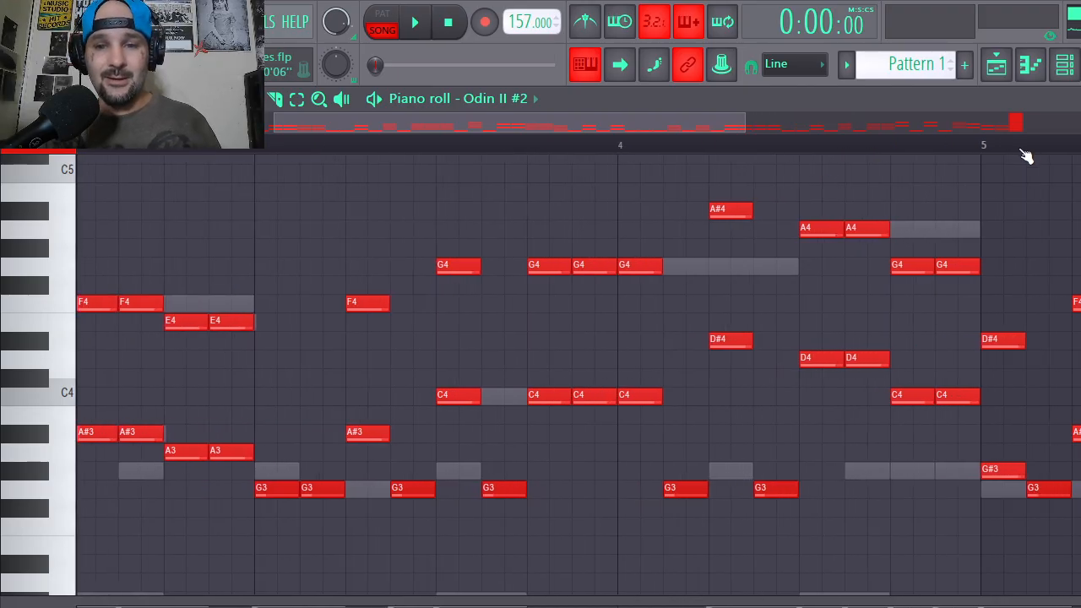
left_click_drag(1054, 269, 1080, 498)
scroll(1076, 147, "up", 2)
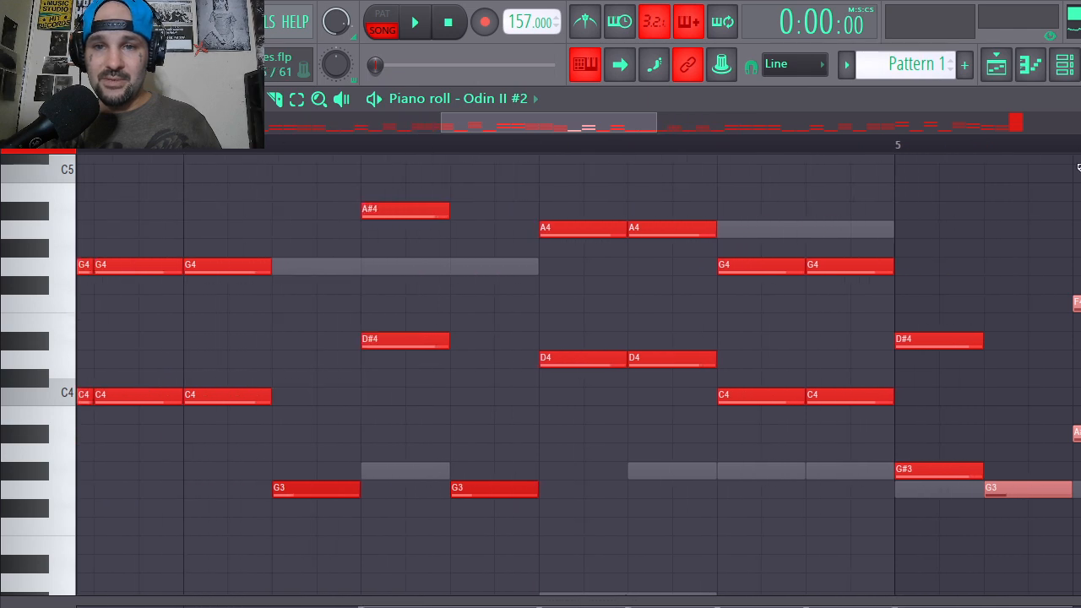
scroll(1076, 169, "up", 3)
scroll(1077, 147, "up", 3)
scroll(1077, 268, "down", 3)
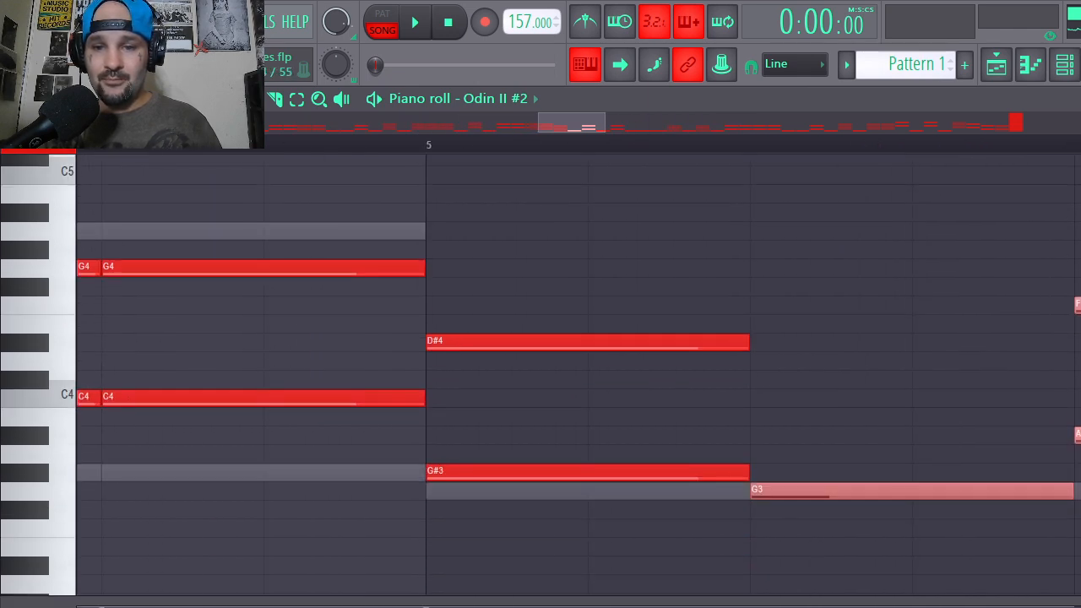
left_click_drag(1079, 490, 1080, 490)
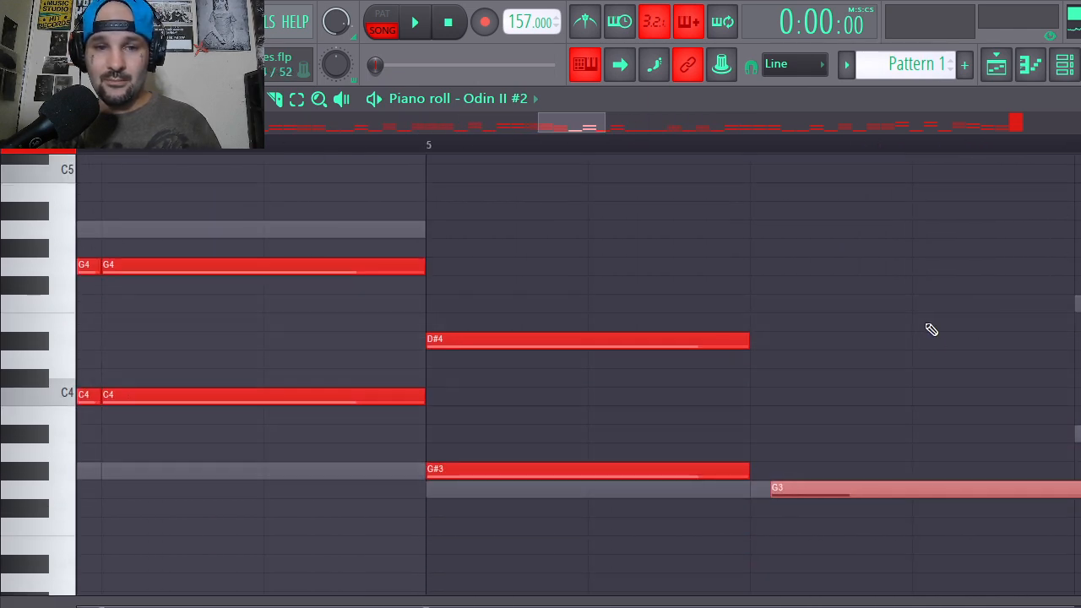
Offset single notes in bar 5: move the opening D#4 and the G3 after the second F4 slightly earlier, and that F4 slightly later.
left_click_drag(541, 340, 500, 338)
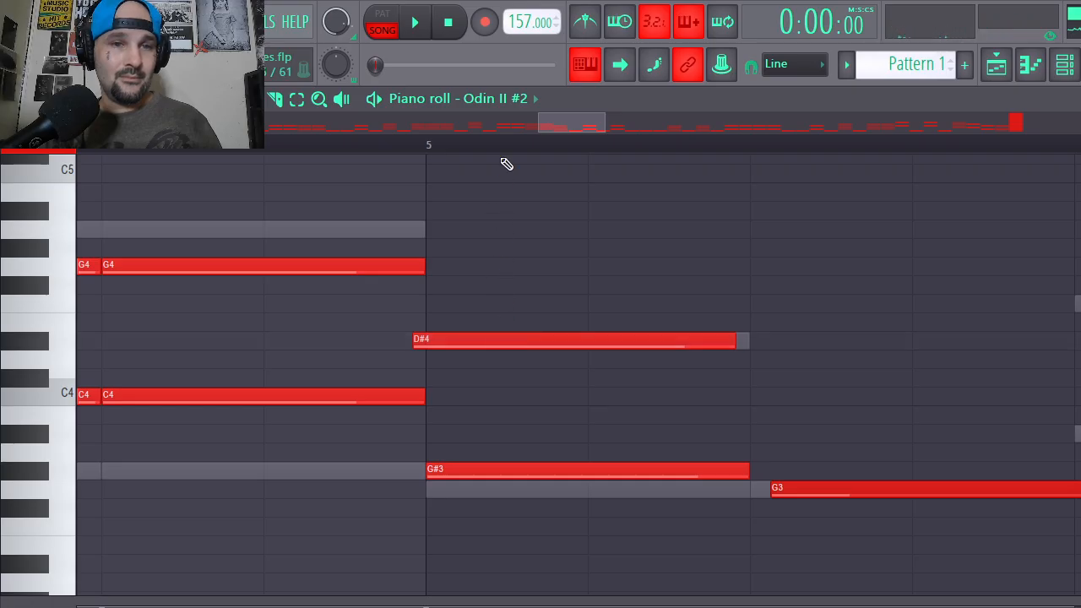
left_click_drag(550, 132, 608, 133)
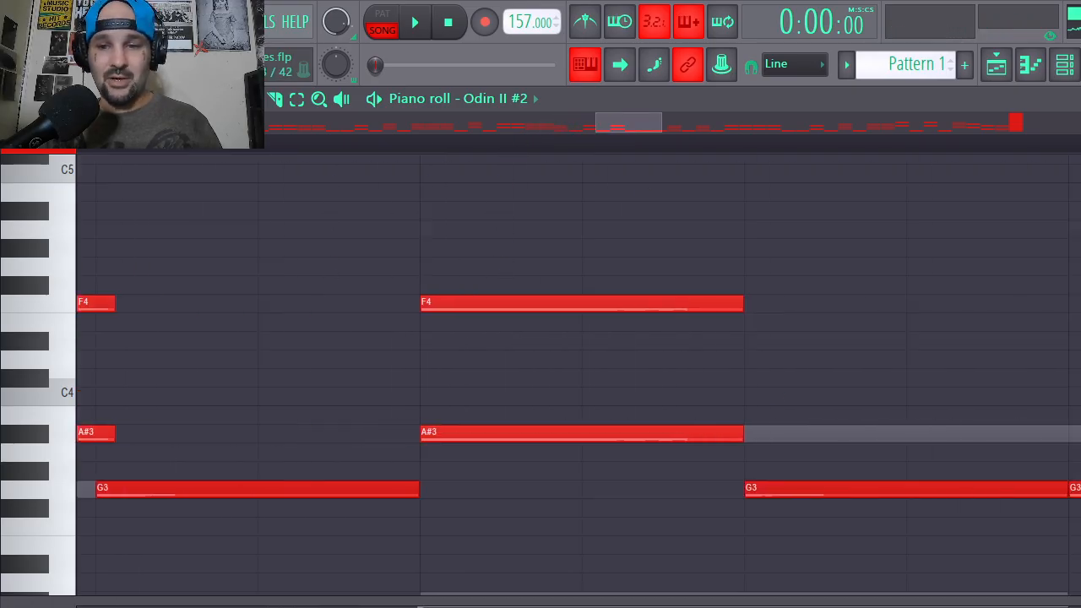
mouse_move(1066, 490)
left_mouse_down()
mouse_move(1055, 505)
mouse_move(1038, 485)
mouse_move(1080, 484)
left_mouse_up()
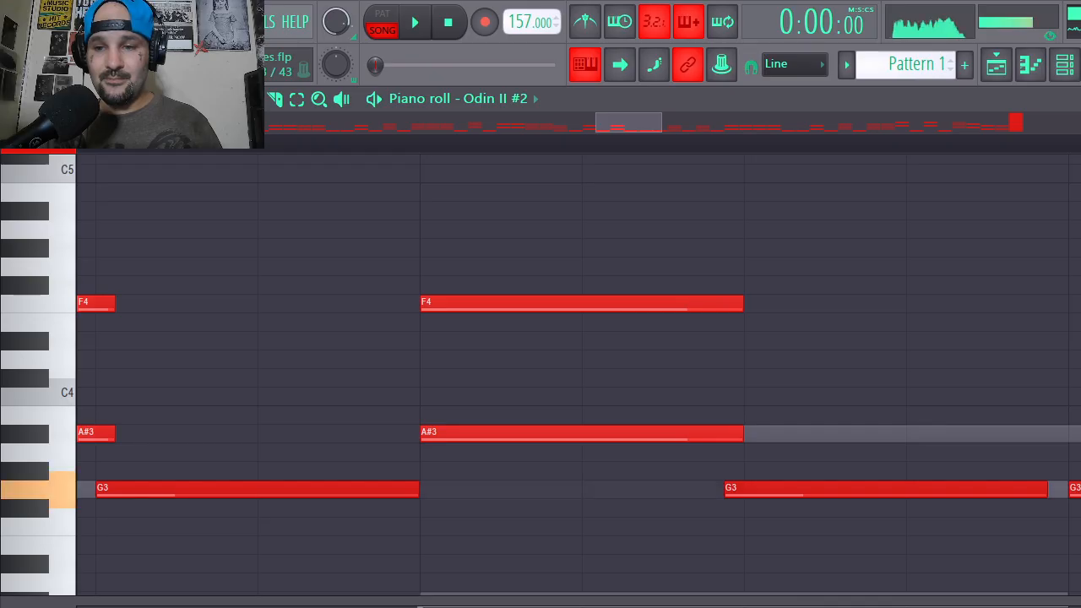
left_click_drag(633, 119, 638, 122)
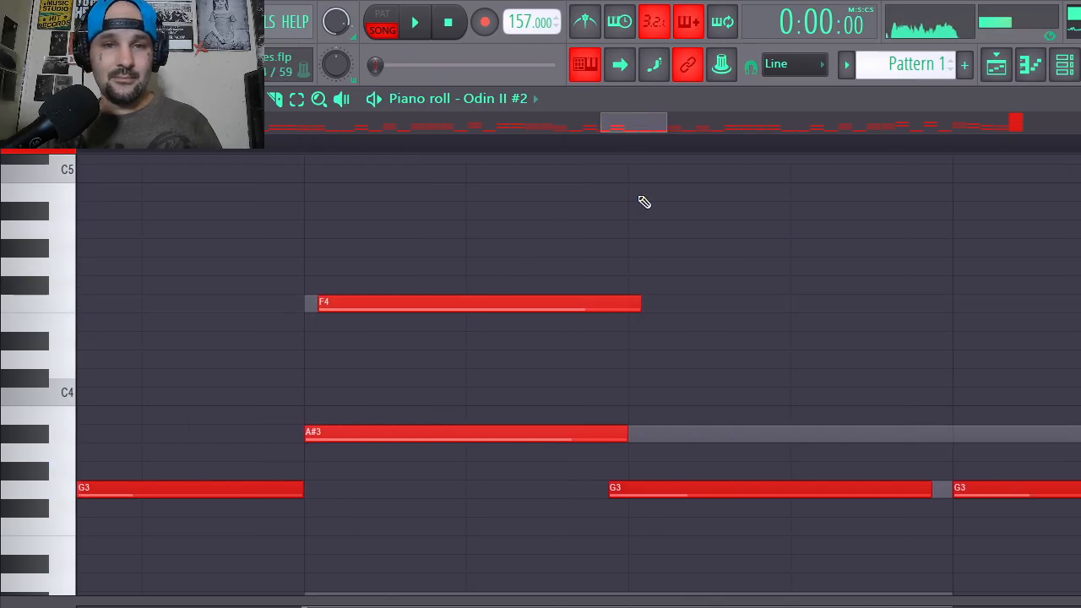
In bar 6 of Odin II #2, nudge the opening D#4 and the first two F4 notes slightly earlier.
left_click_drag(633, 121, 676, 128)
left_click_drag(784, 332, 769, 338)
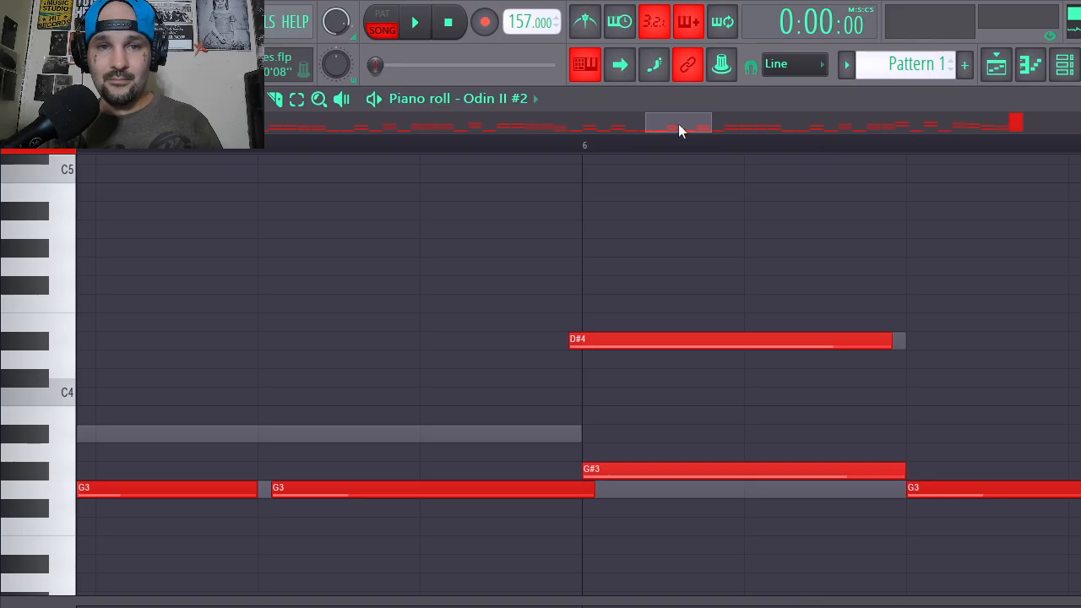
left_click_drag(680, 129, 739, 129)
left_click_drag(884, 259, 811, 372)
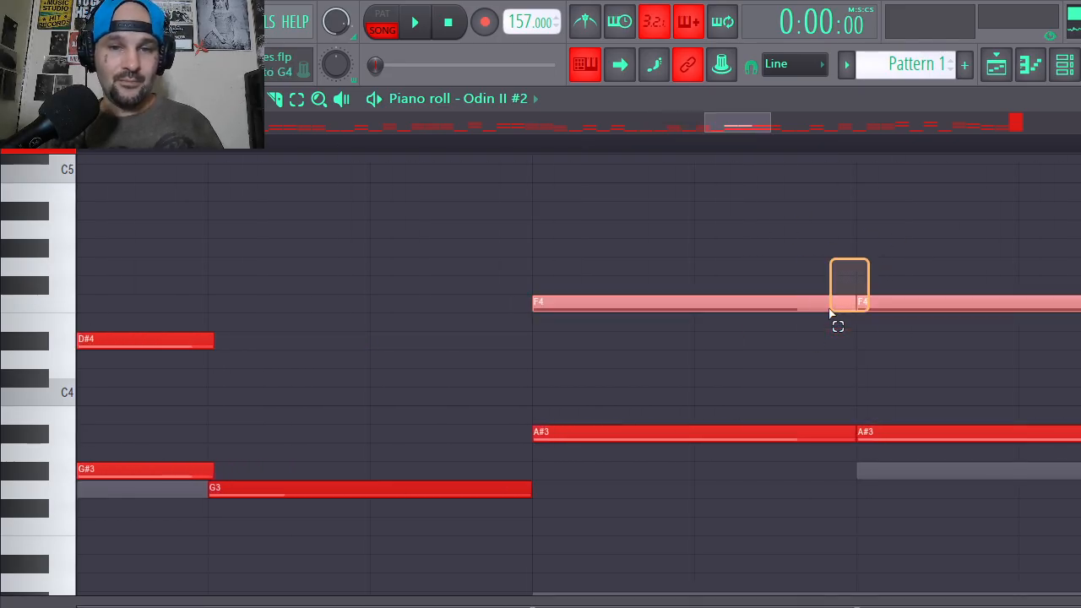
left_click_drag(803, 309, 784, 311)
right_click(792, 369)
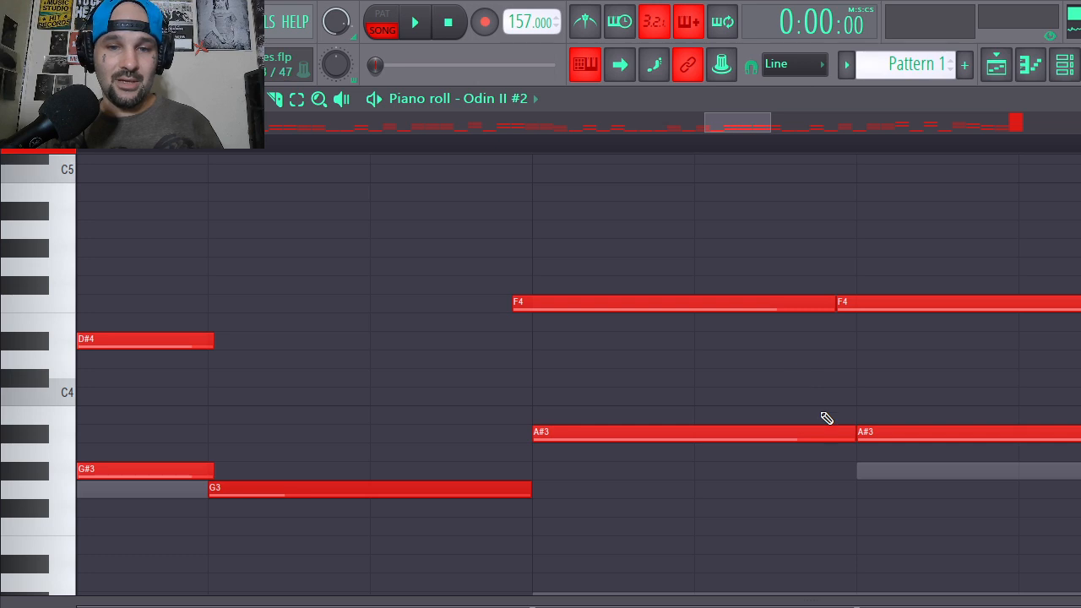
Nudge the first A#3 of bar 6 in Odin II #2 slightly earlier.
left_click_drag(819, 432, 775, 436)
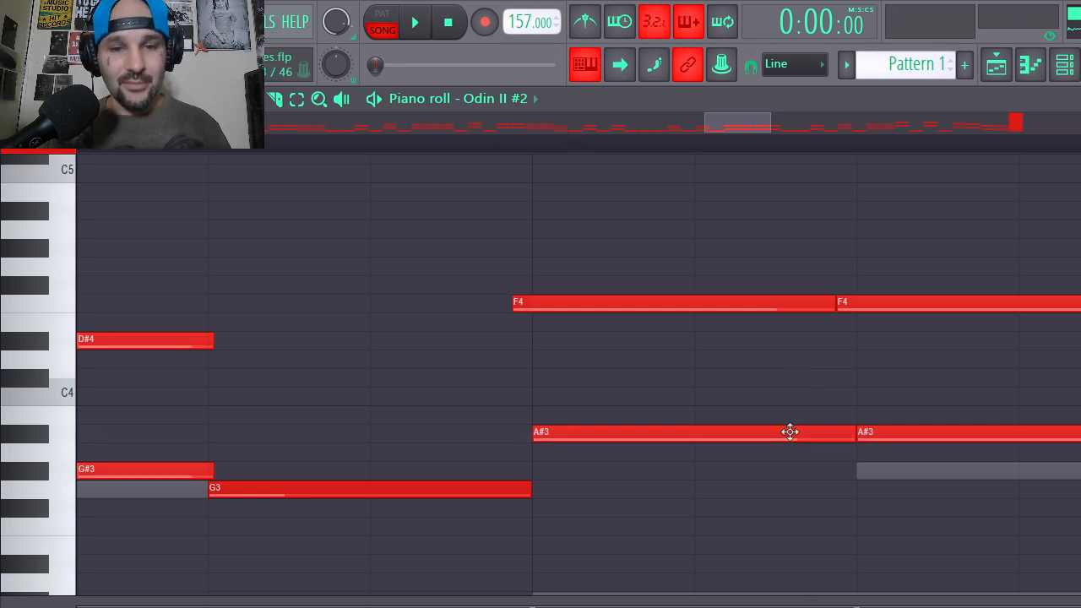
left_click_drag(780, 431, 725, 435)
left_click_drag(769, 130, 667, 145)
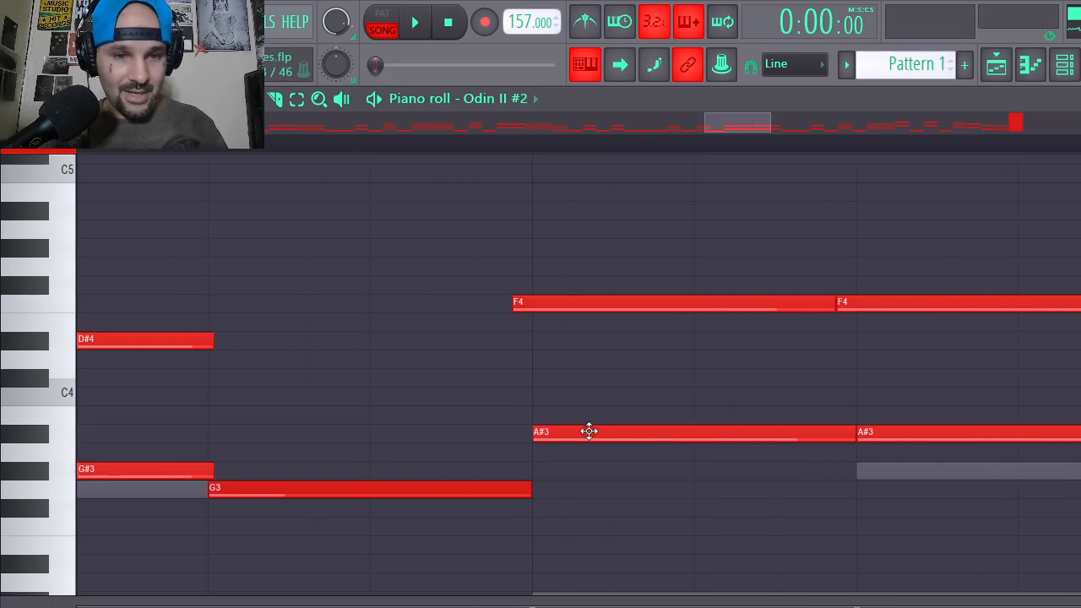
left_click_drag(588, 431, 543, 439)
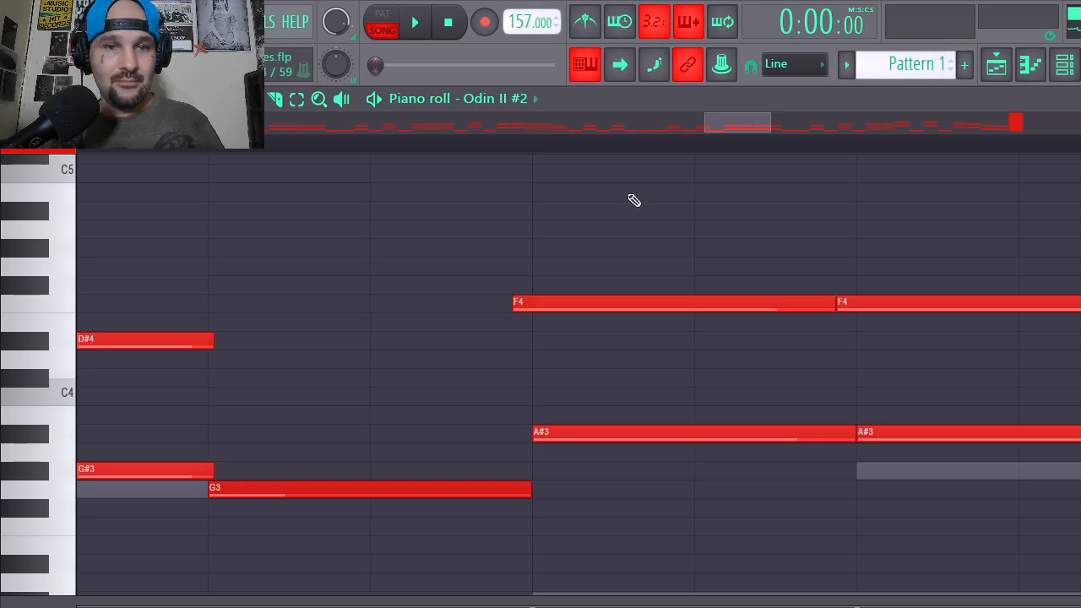
mouse_move(767, 123)
left_mouse_down()
mouse_move(796, 124)
mouse_move(769, 125)
left_mouse_up()
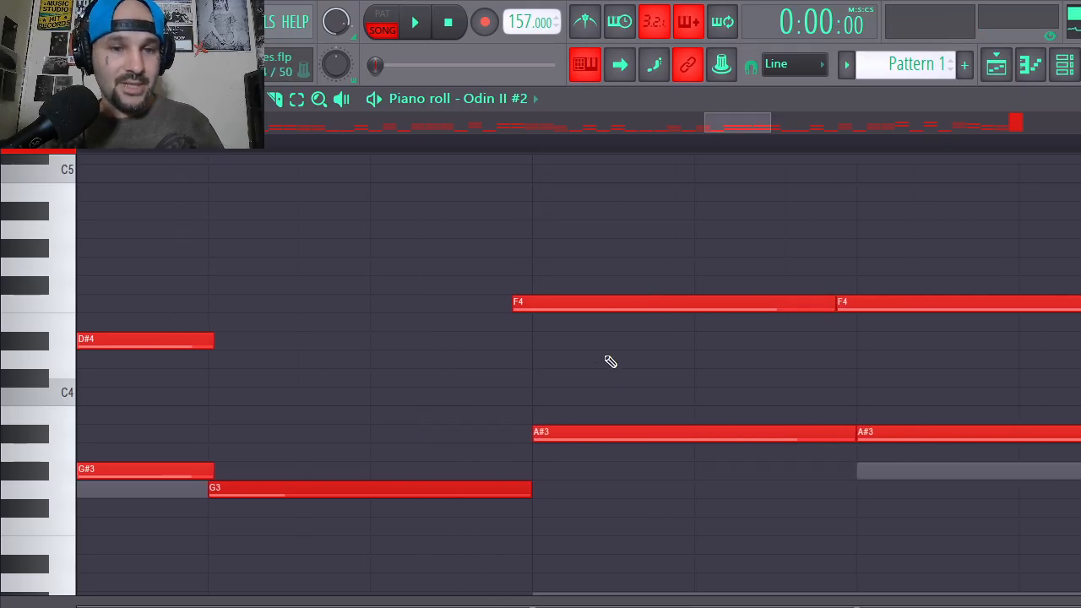
mouse_move(598, 431)
left_mouse_down()
mouse_move(473, 430)
mouse_move(591, 431)
left_mouse_up()
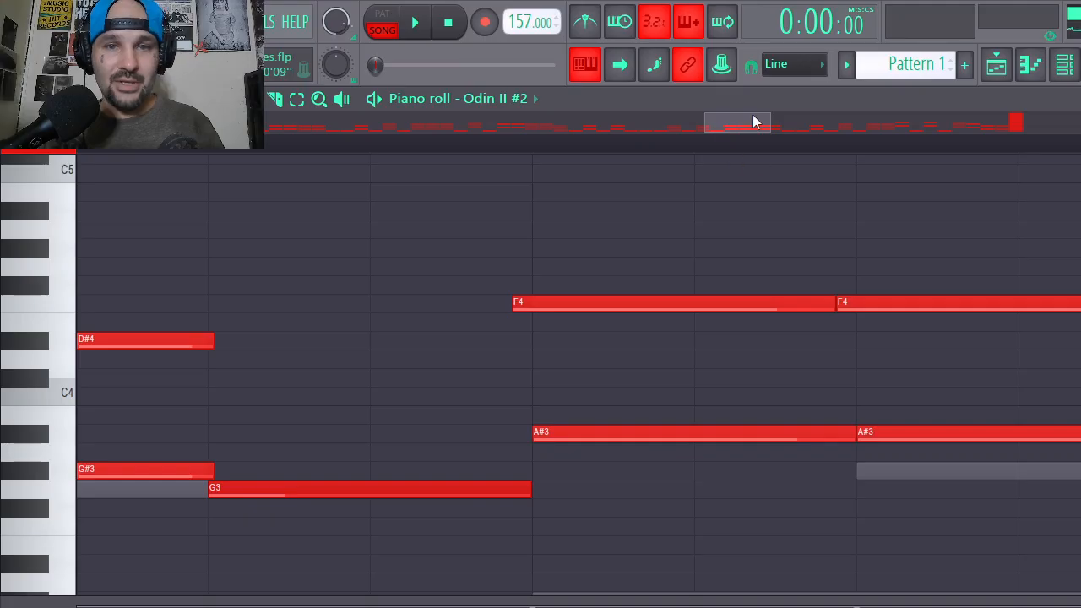
scroll(762, 150, "right", 2)
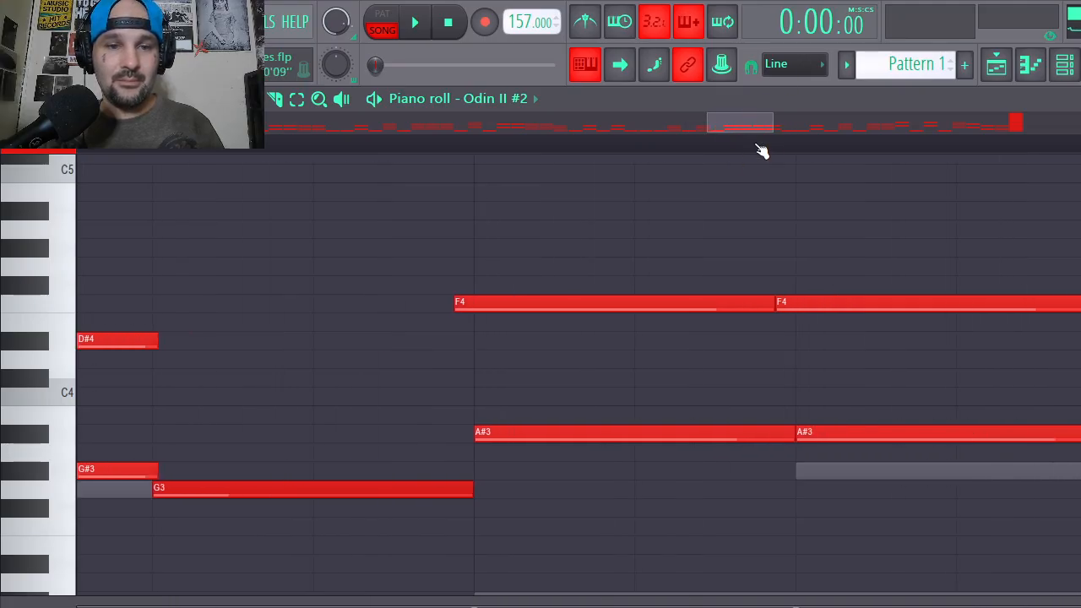
mouse_move(697, 441)
left_mouse_down()
mouse_move(732, 440)
mouse_move(685, 440)
left_mouse_up()
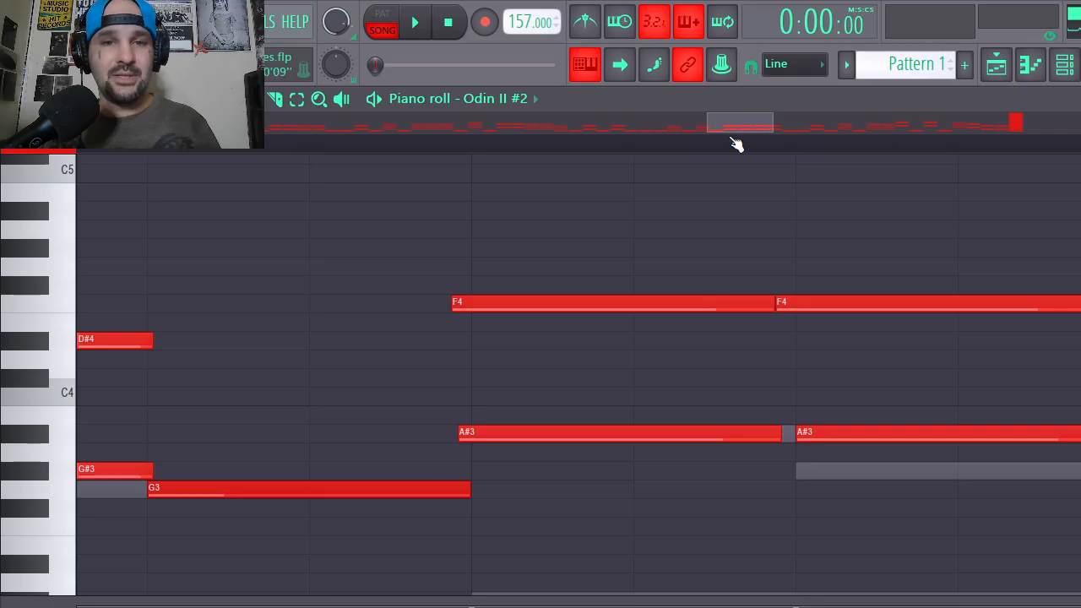
Nudge the G3 that opens bar 7 in Odin II #2 slightly earlier.
left_click_drag(733, 125, 766, 122)
left_click_drag(770, 296, 707, 362)
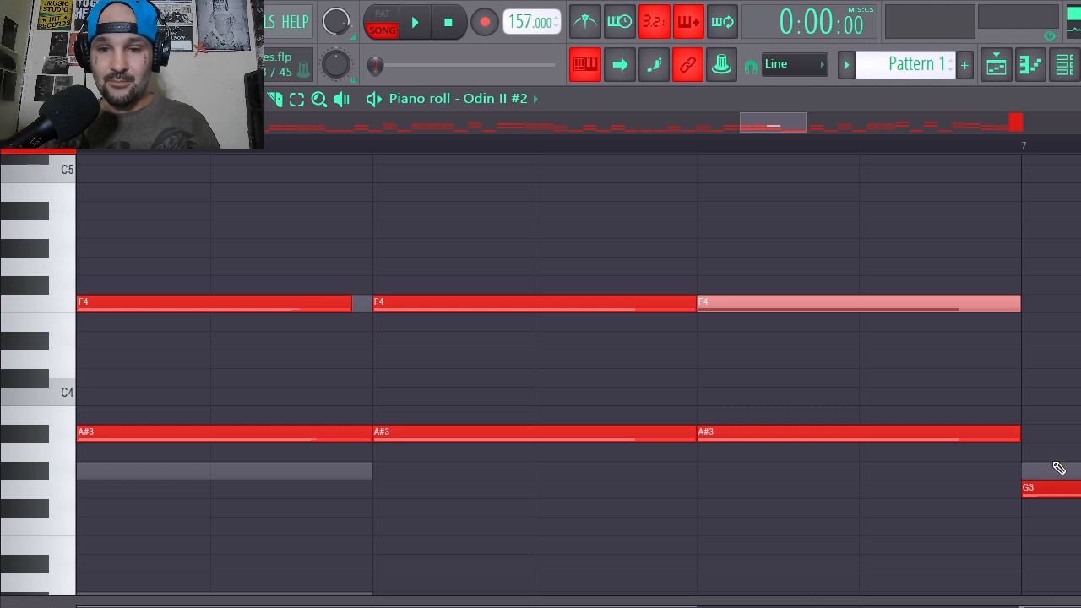
mouse_move(1050, 493)
left_mouse_down()
mouse_move(1034, 492)
mouse_move(1033, 504)
mouse_move(1035, 489)
left_mouse_up()
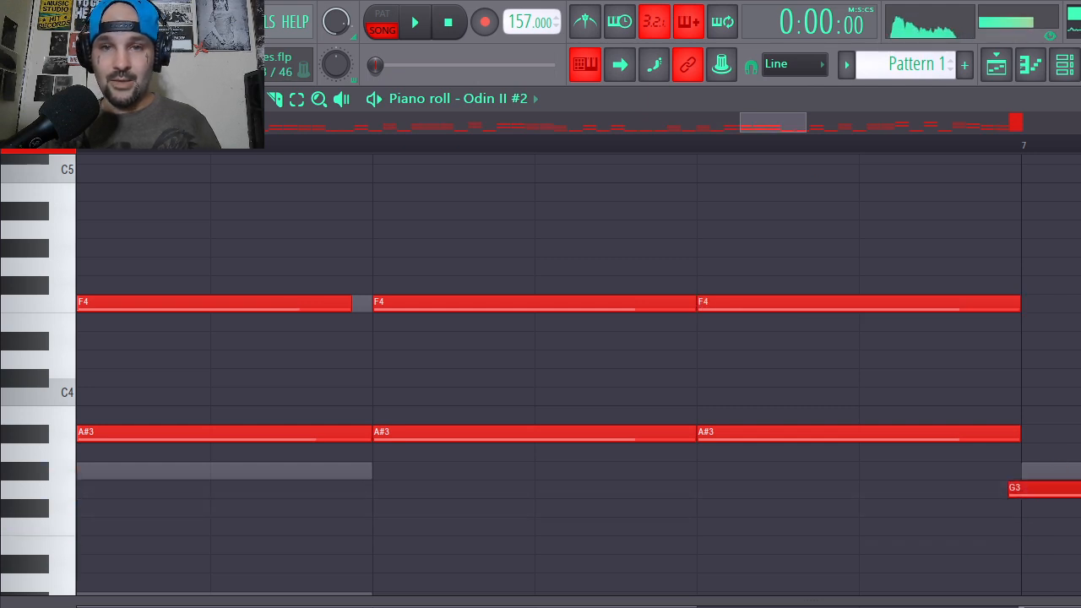
Select the first two G4 notes of bar 7 together and nudge them slightly later.
left_click_drag(750, 121, 825, 212)
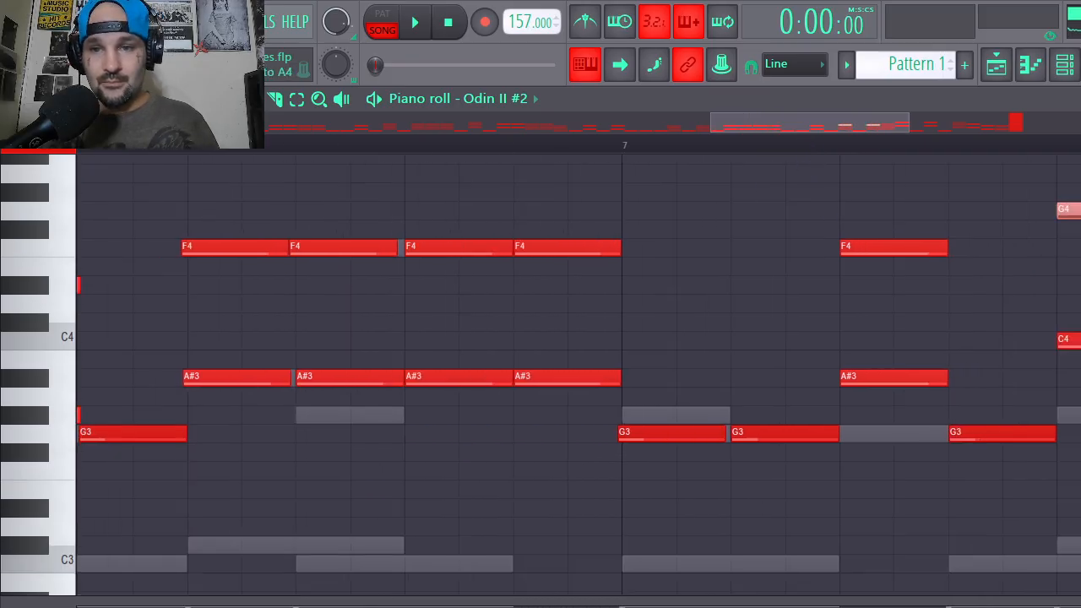
scroll(579, 377, "up", 4)
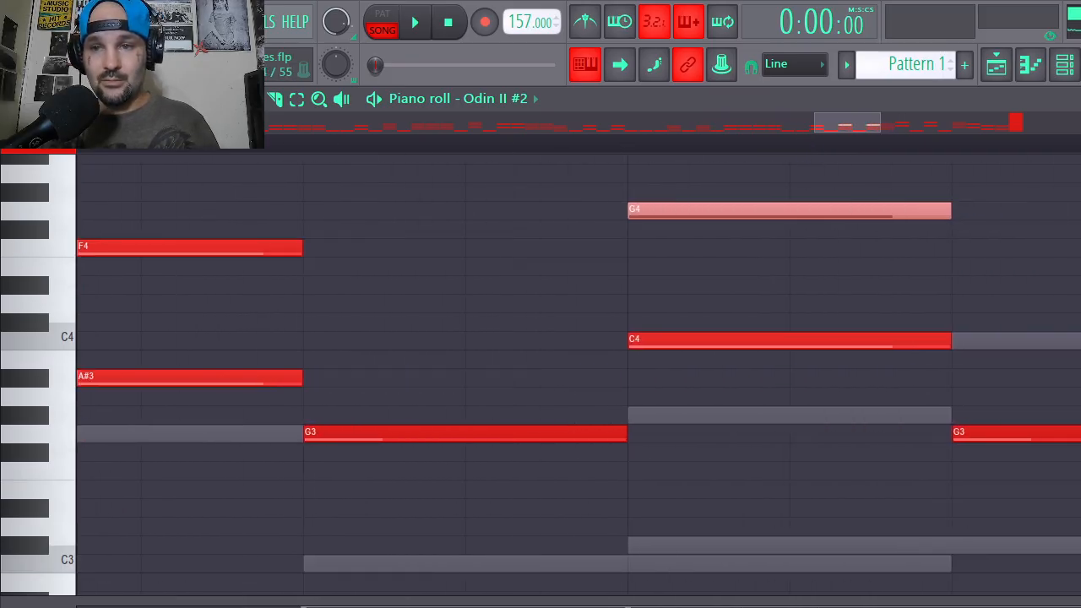
left_click_drag(798, 210, 818, 210)
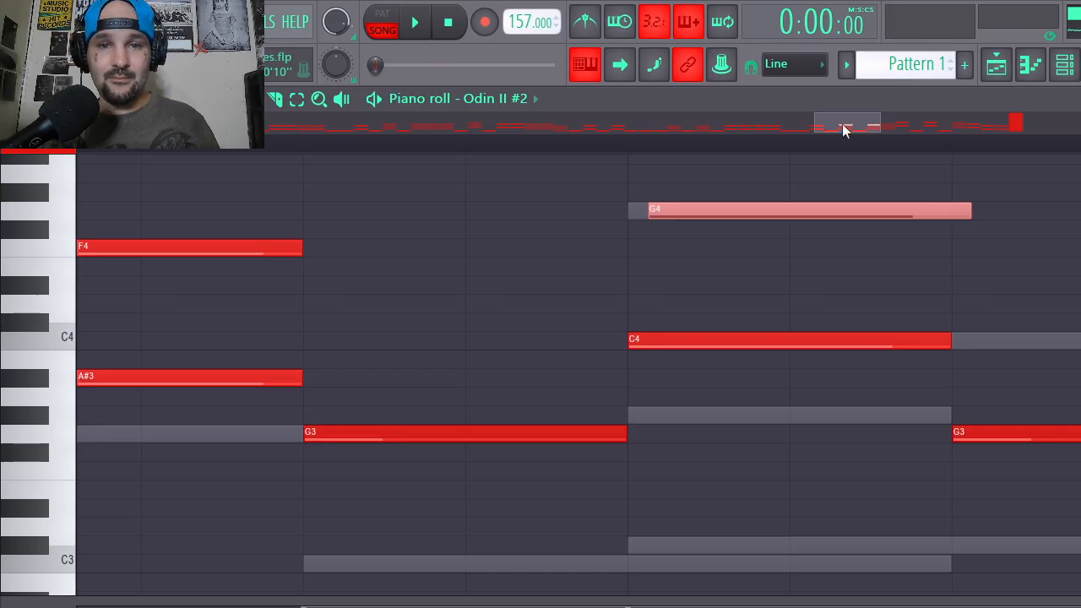
Shorten the second G4 and the second C4 of bar 7, and nudge the bar's last C4 slightly earlier.
left_click_drag(844, 129, 891, 132)
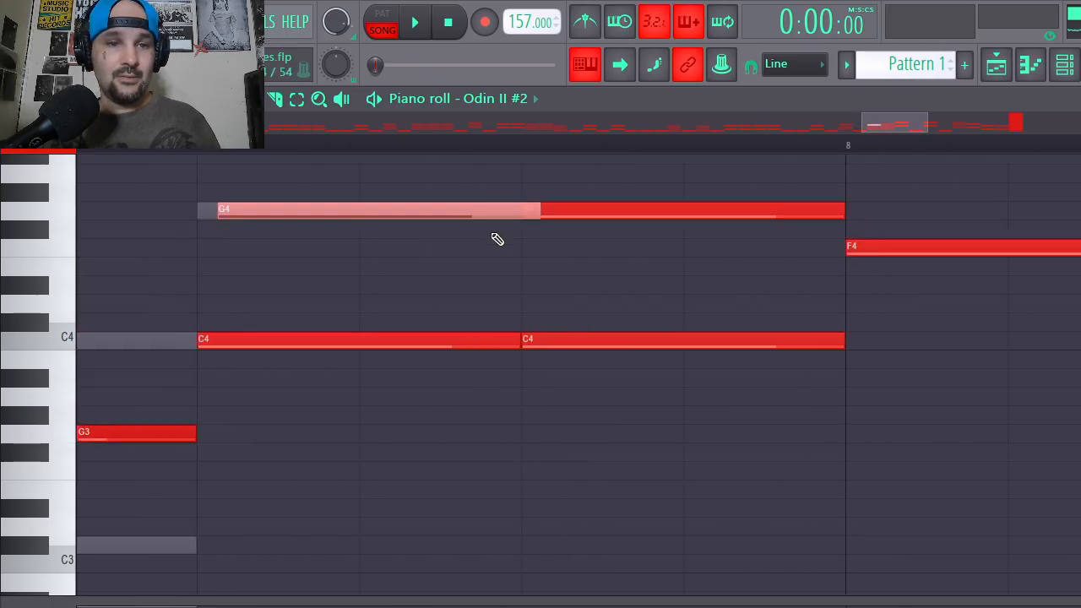
left_click_drag(540, 210, 512, 211)
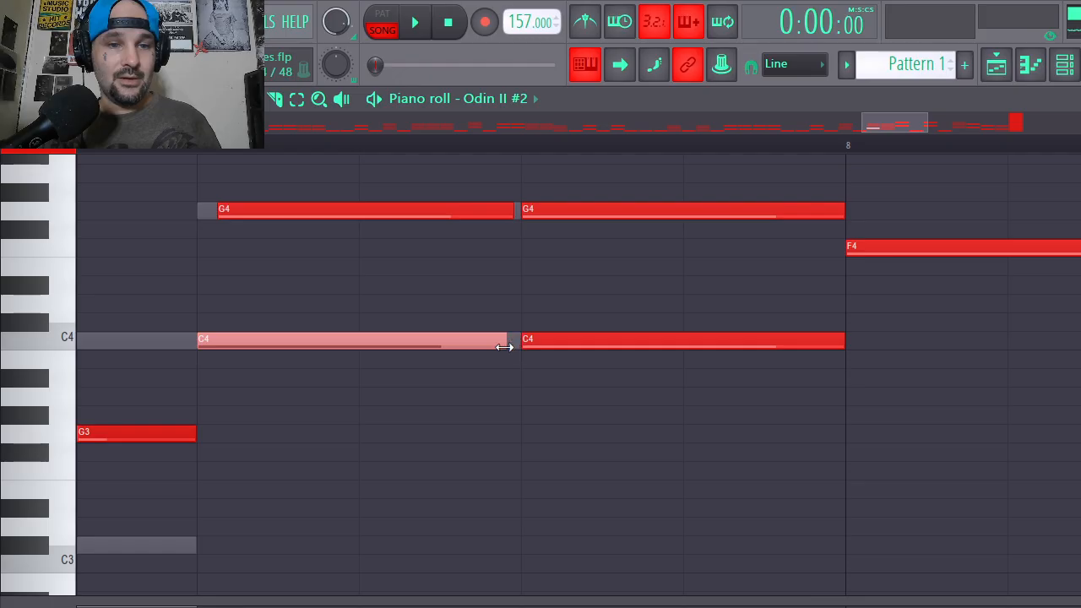
left_click_drag(533, 342, 518, 341)
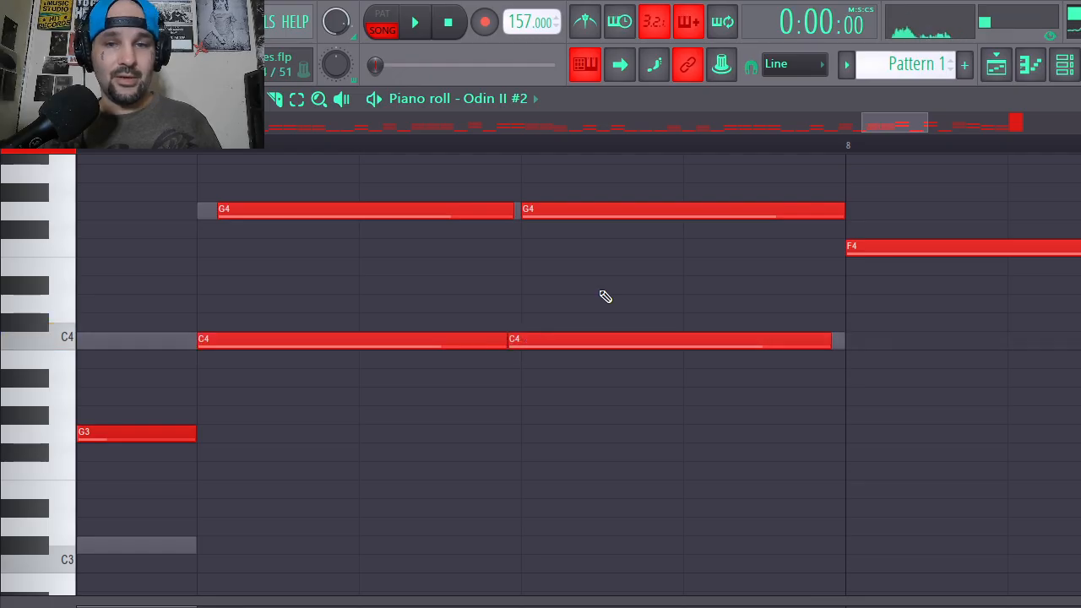
Nudge the A4 and the last F4 of bar 8 slightly earlier, and the A3 at the bar's end slightly later.
scroll(696, 149, "down", 8)
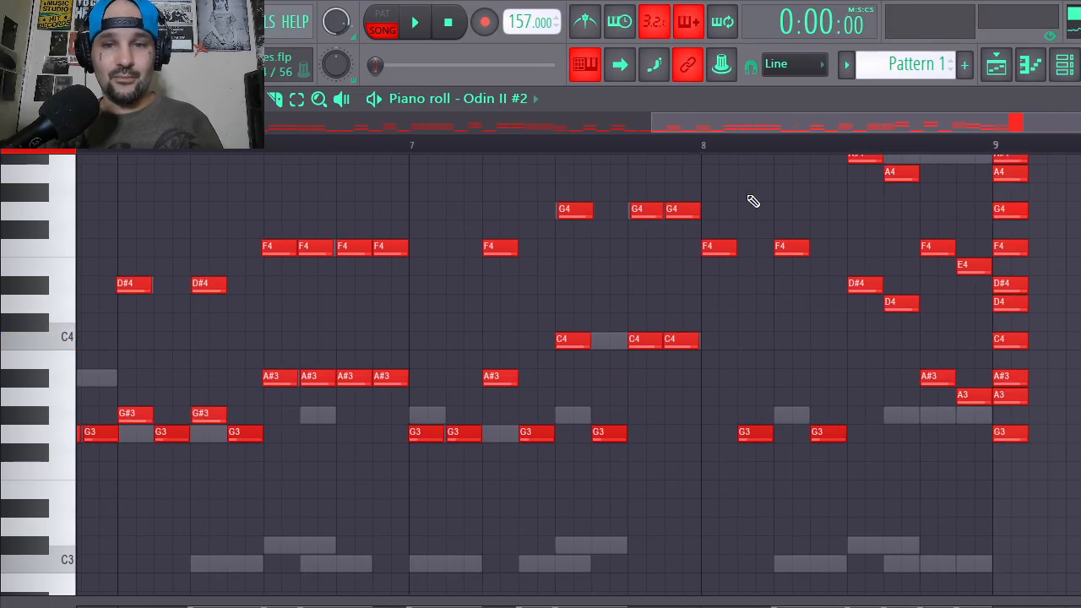
scroll(980, 148, "up", 6)
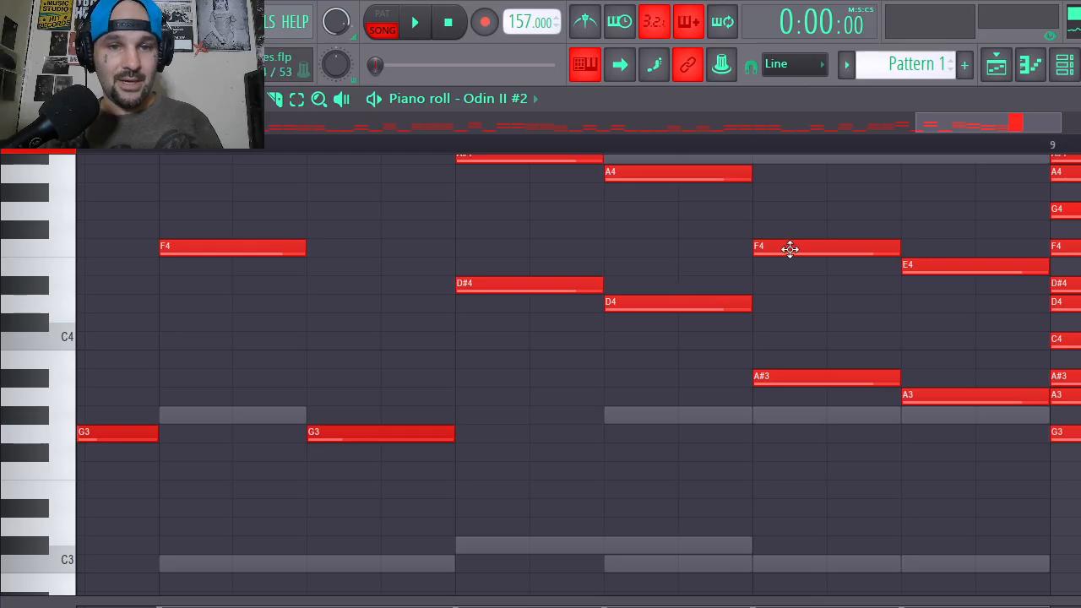
left_click_drag(790, 249, 703, 164)
scroll(736, 150, "up", 3)
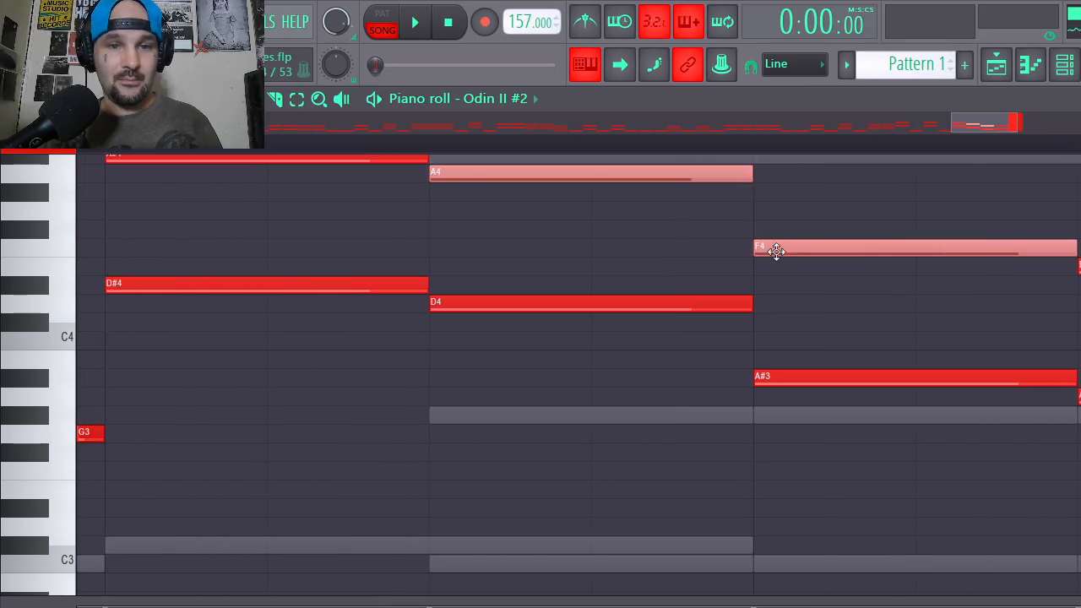
left_click_drag(776, 251, 757, 251)
key("ctrl+d")
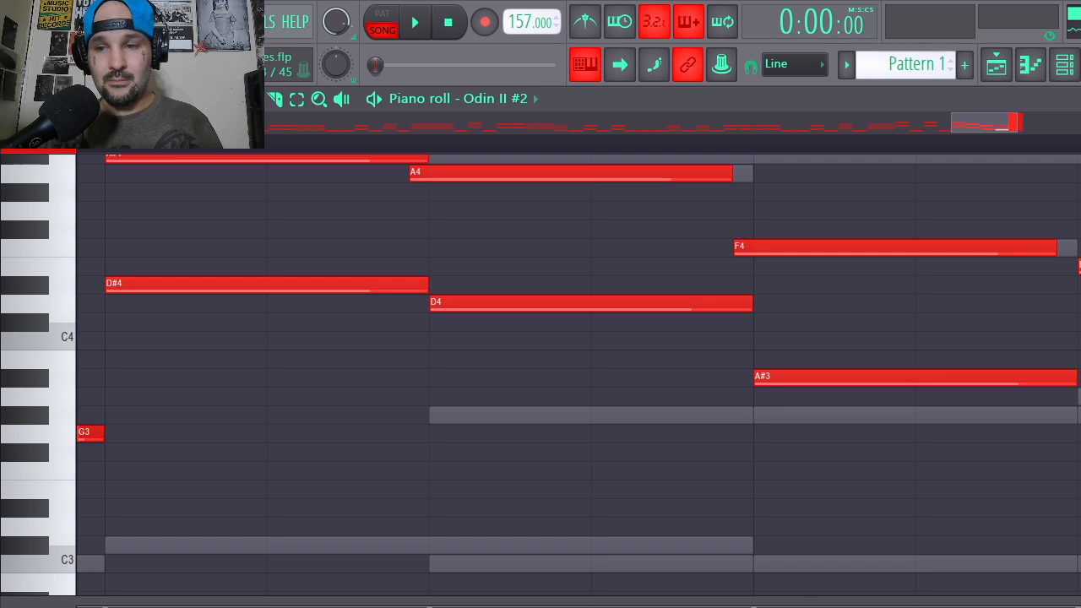
Copy all notes of Odin II #2 and switch the piano roll to the Odin II channel.
scroll(1012, 149, "down", 5)
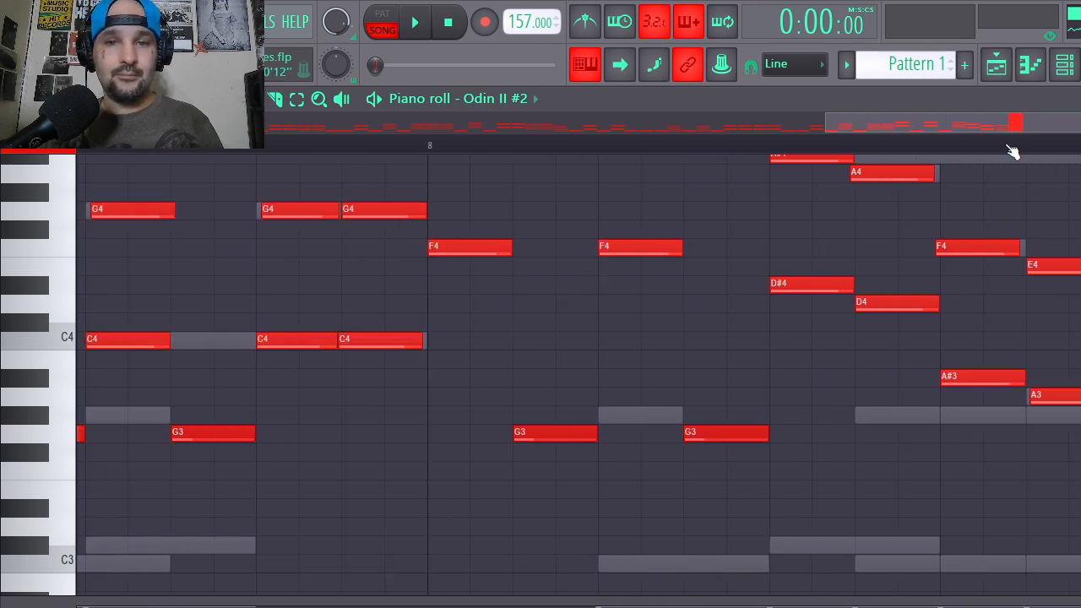
scroll(1012, 152, "down", 2)
left_click(12, 99)
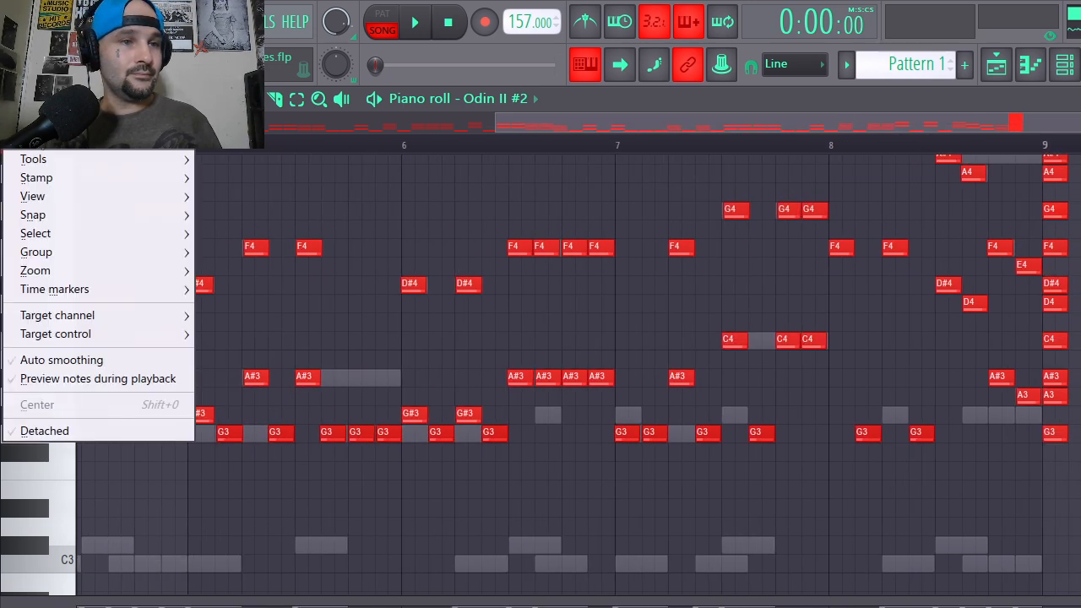
mouse_move(169, 140)
left_click(260, 160)
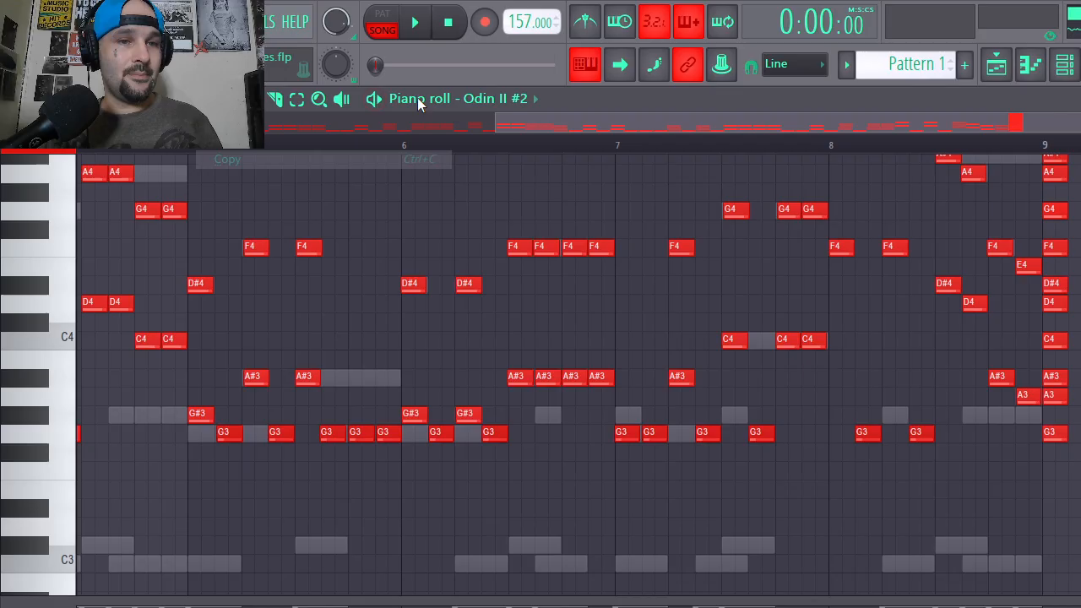
left_click(488, 99)
left_click(502, 136)
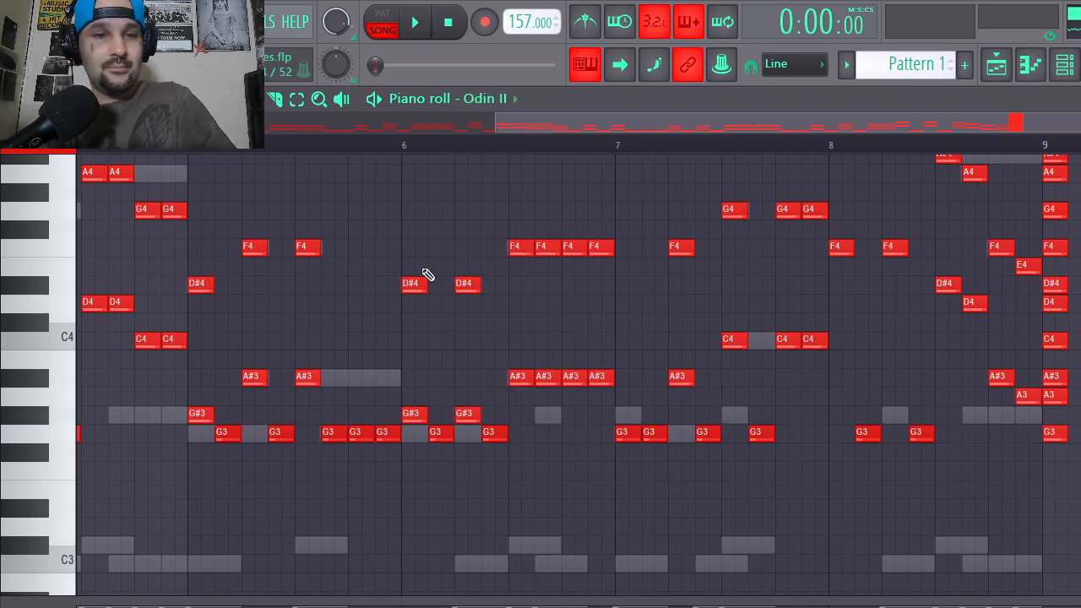
Clear Odin II's existing notes and paste the notes copied from Odin II #2 in their place.
left_click_drag(507, 124, 151, 168)
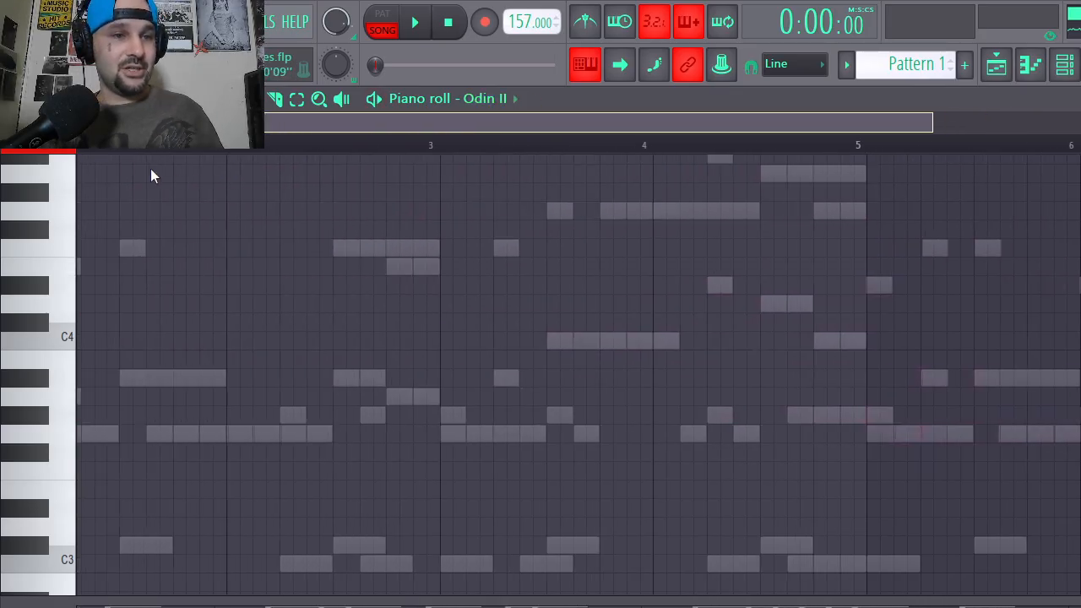
left_click(12, 99)
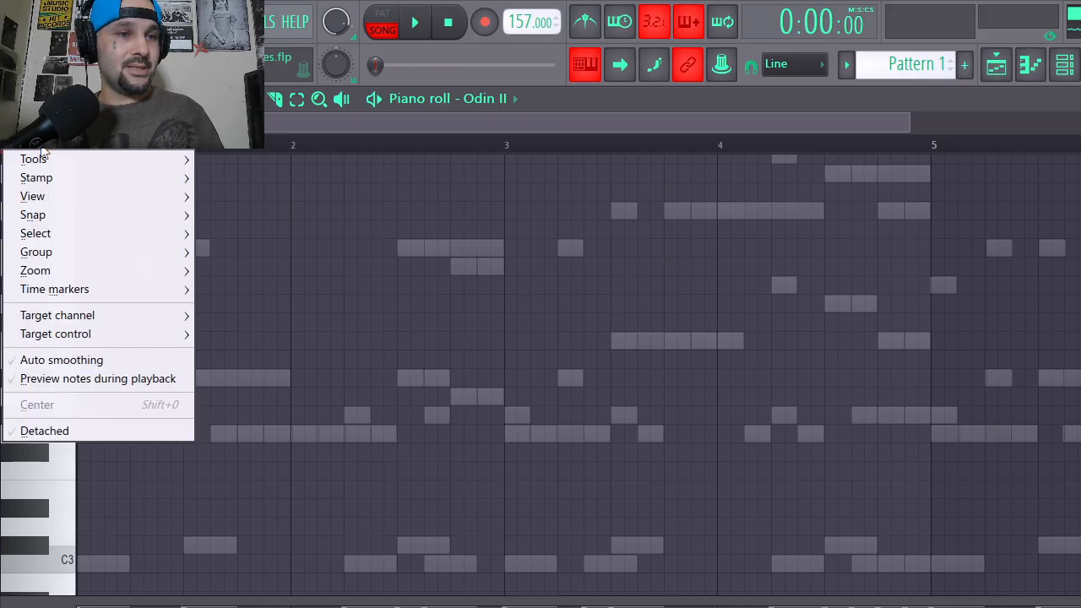
mouse_move(44, 141)
left_click(256, 177)
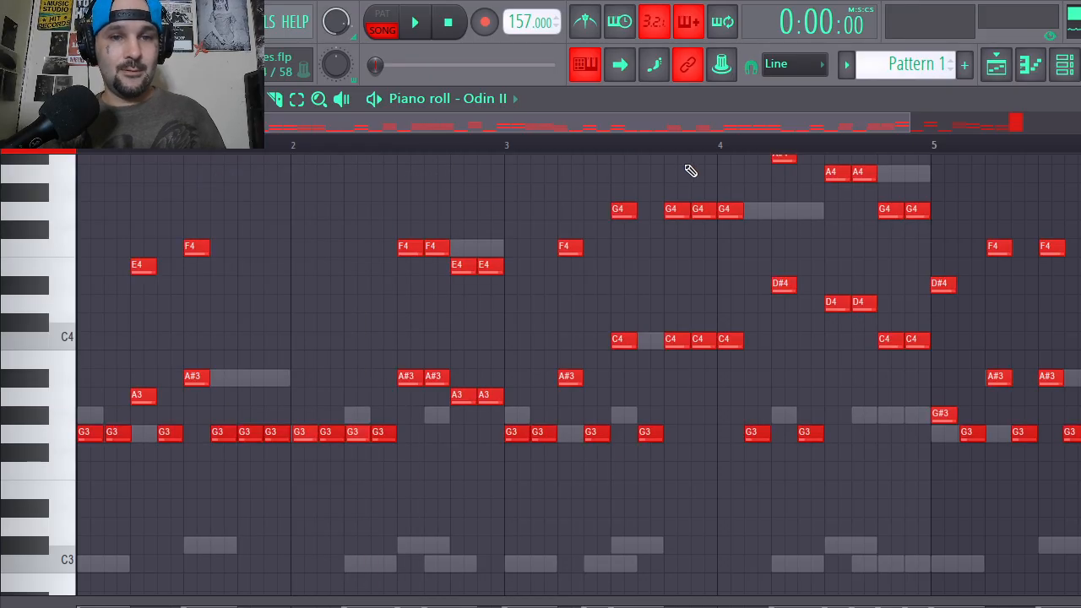
In Odin II, nudge the three consecutive G4 notes around bar 4's start slightly earlier, and shorten and shift the C4 notes under the first two.
scroll(710, 156, "up", 8)
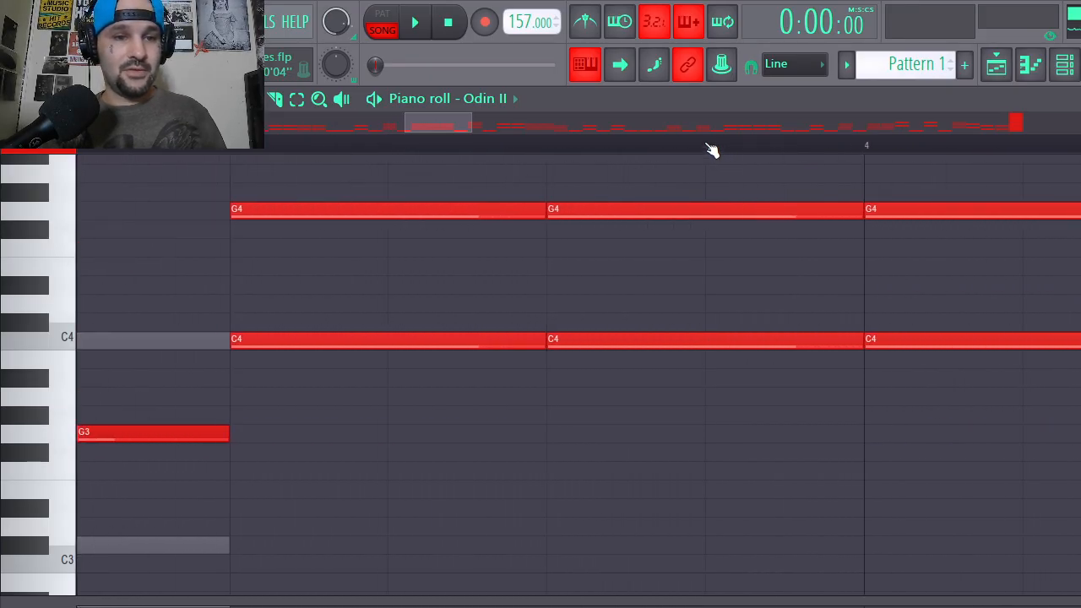
left_click_drag(934, 211, 378, 212)
right_click(562, 340)
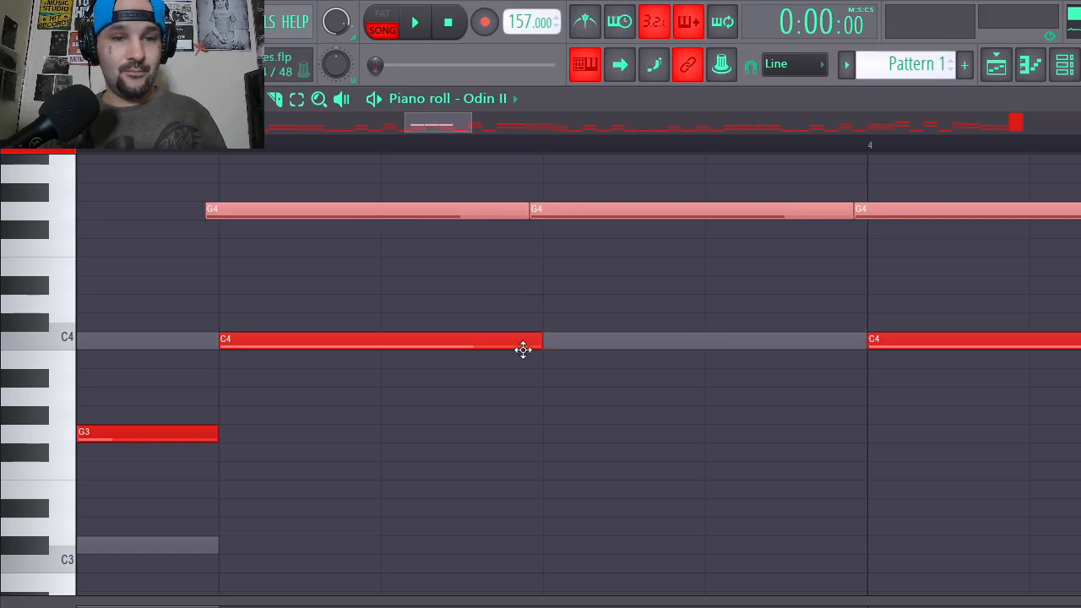
mouse_move(536, 343)
left_mouse_down()
mouse_move(533, 319)
mouse_move(529, 345)
left_mouse_up()
scroll(728, 156, "down", 1)
scroll(728, 156, "down", 3)
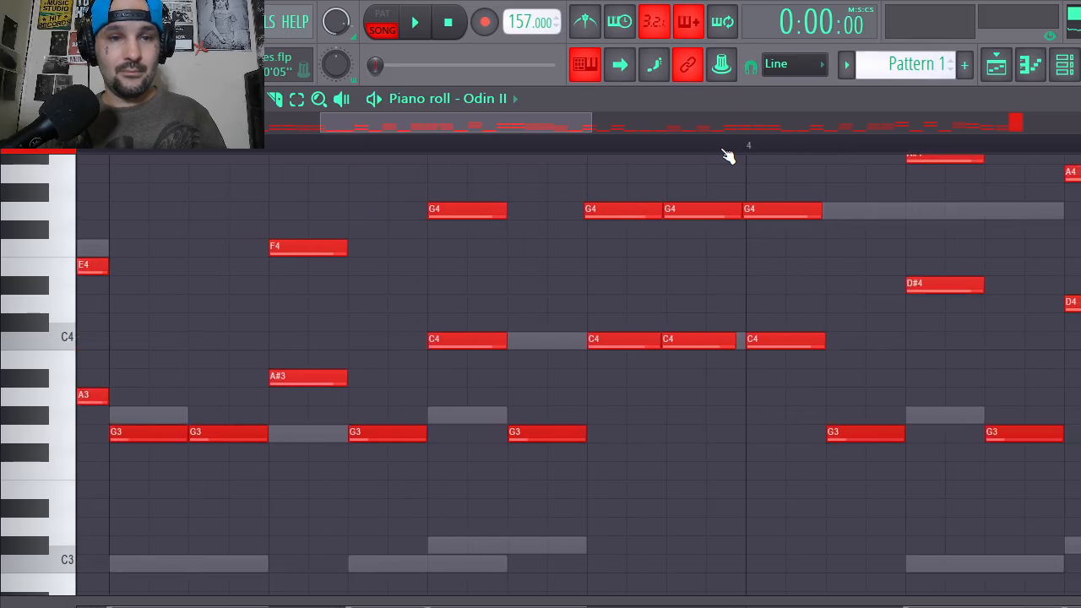
Nudge the F4 in bar 3 of Odin II slightly later.
scroll(490, 159, "up", 5)
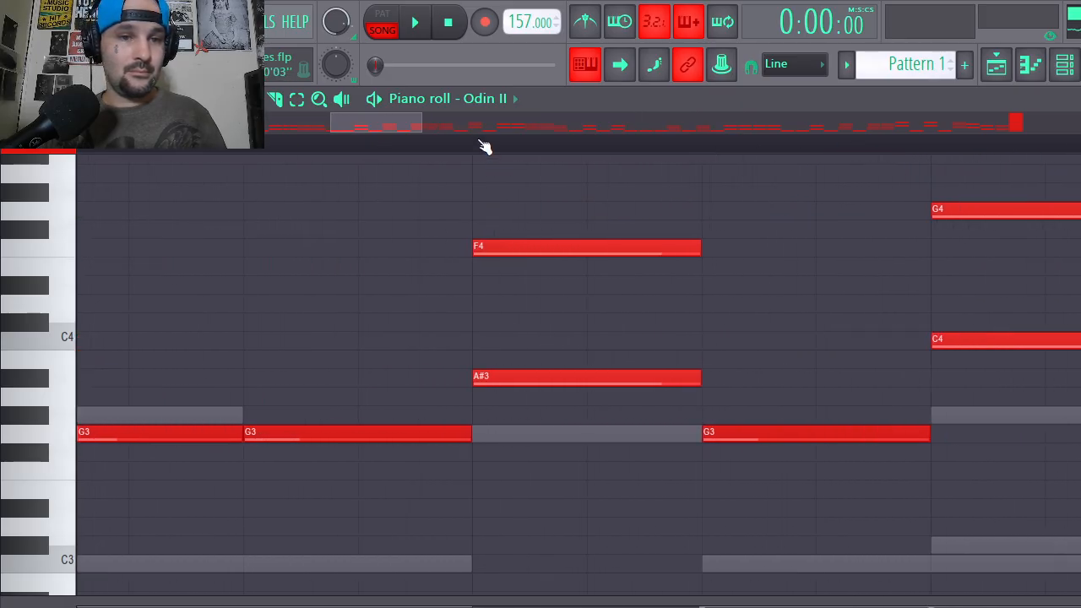
scroll(550, 159, "down", 5)
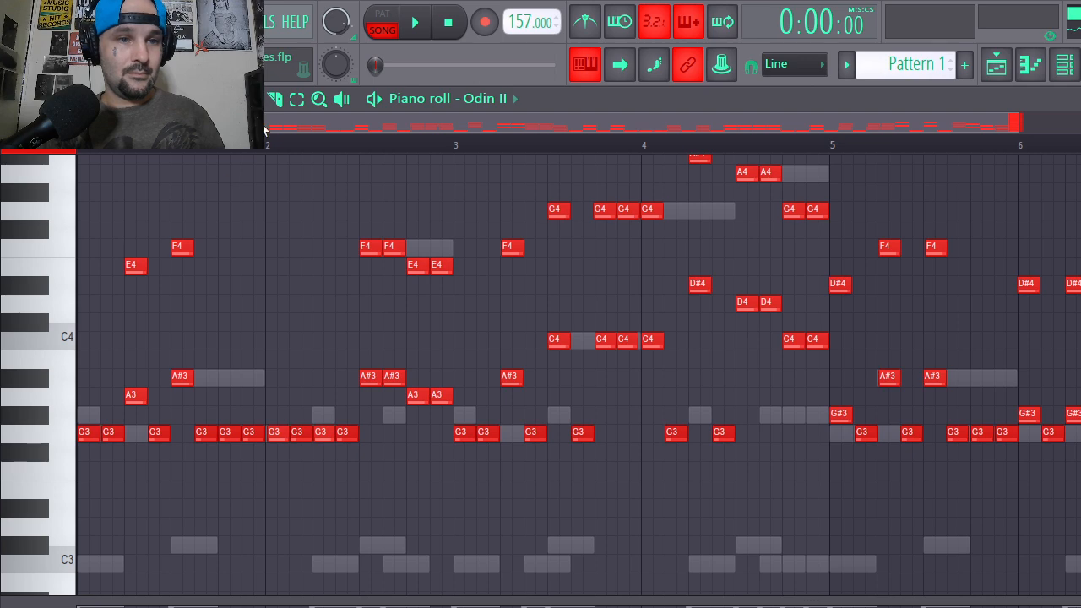
scroll(265, 148, "up", 5)
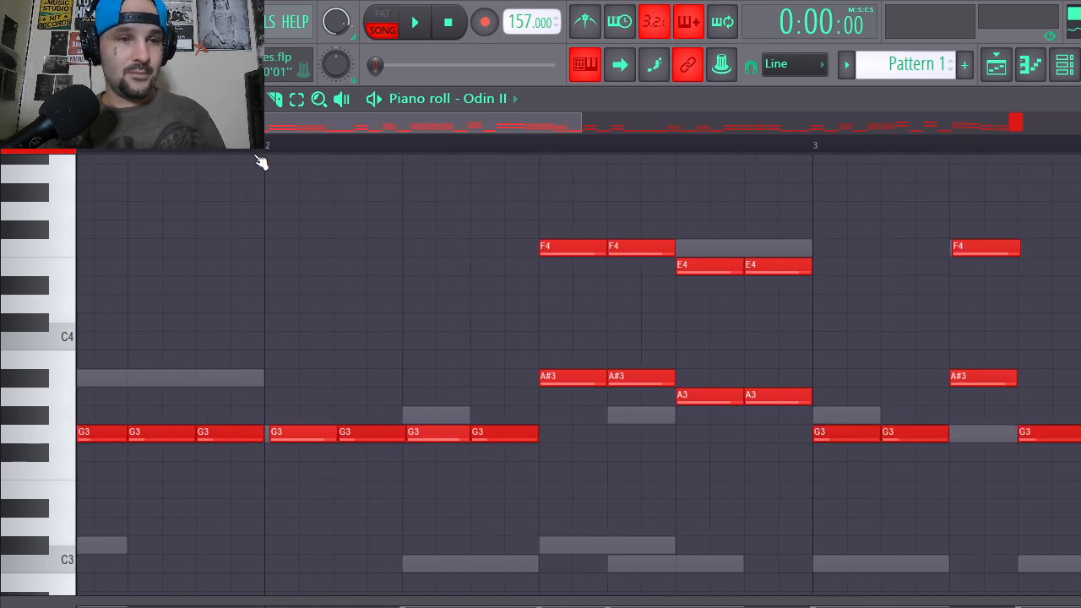
Play back the Odin II part from the start to check its timing, and return to the channel rack and playlist.
scroll(261, 162, "down", 4)
key("space")
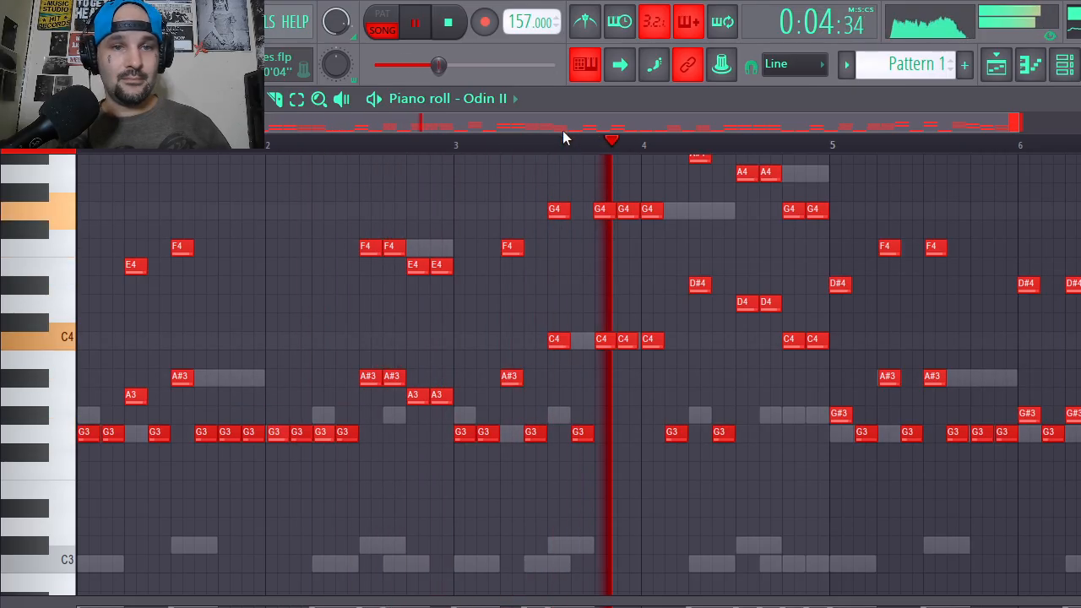
scroll(577, 148, "down", 2)
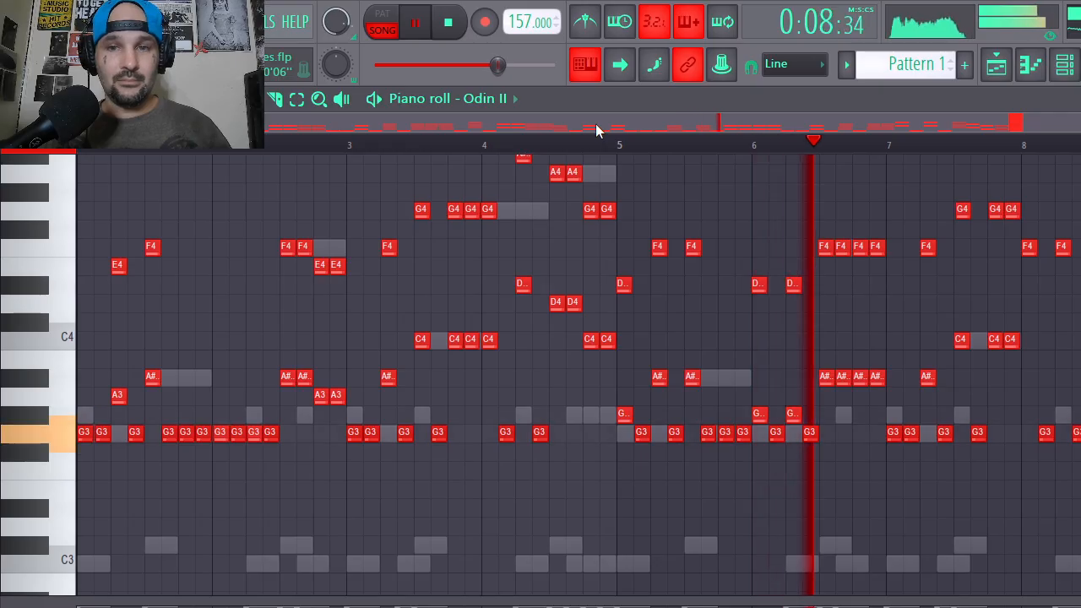
scroll(845, 220, "up", 3)
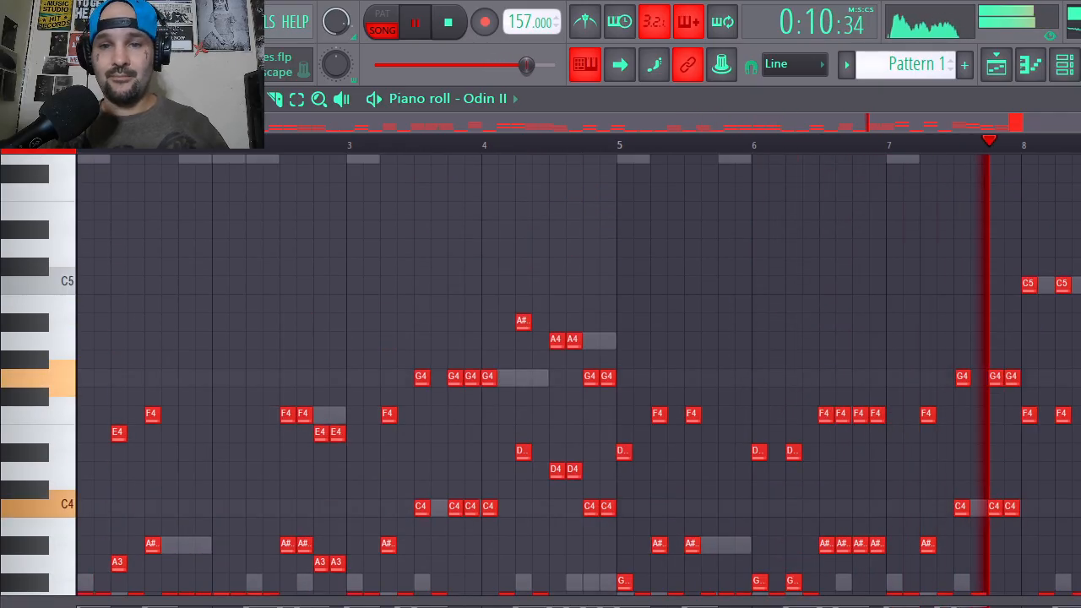
key("F7")
key("space")
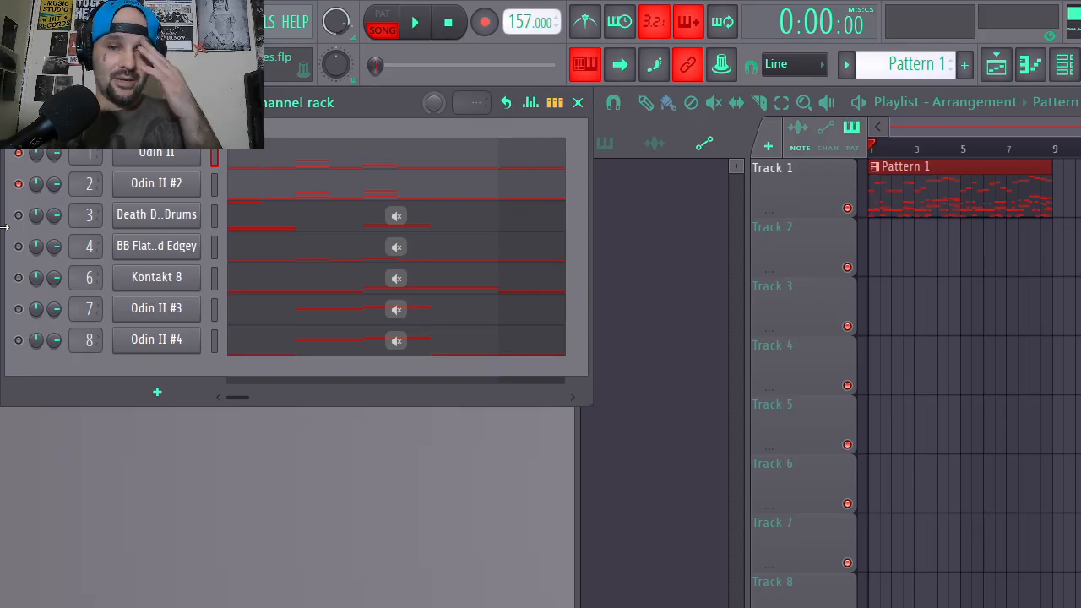
Unmute the drums, BB Flat, Kontakt 8, Odin II #3 and Odin II #4 channels, and play the full pattern.
left_click(18, 215)
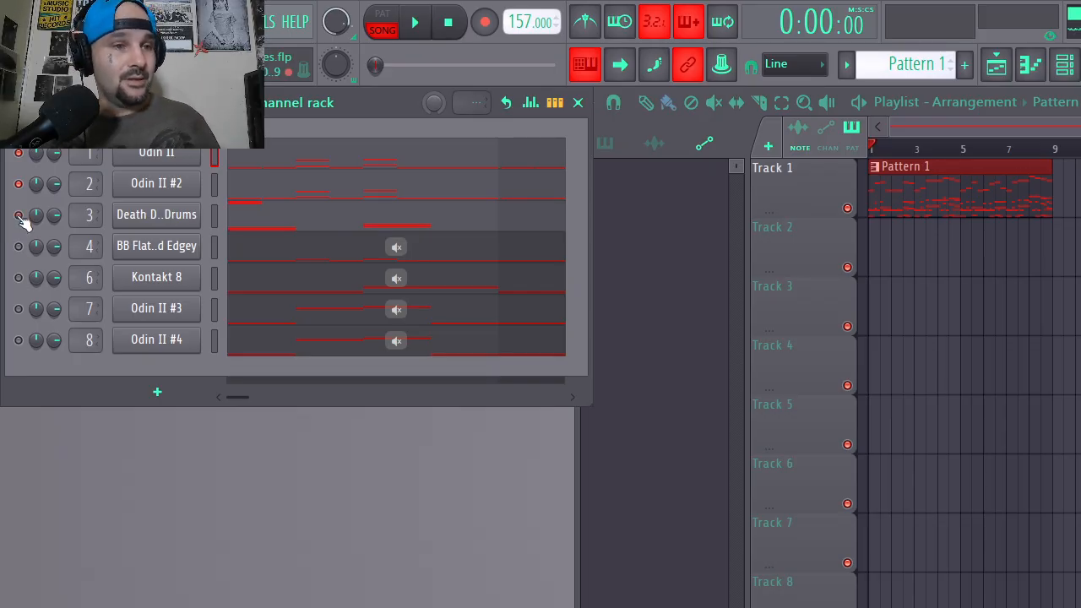
left_click(19, 245)
left_click(19, 277)
left_click(19, 308)
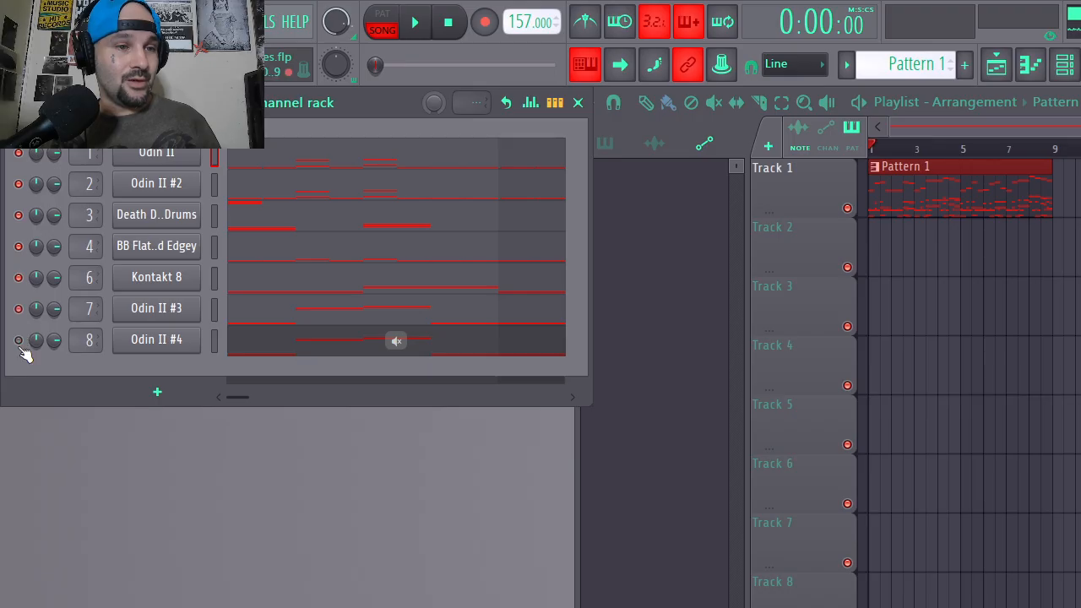
left_click(19, 339)
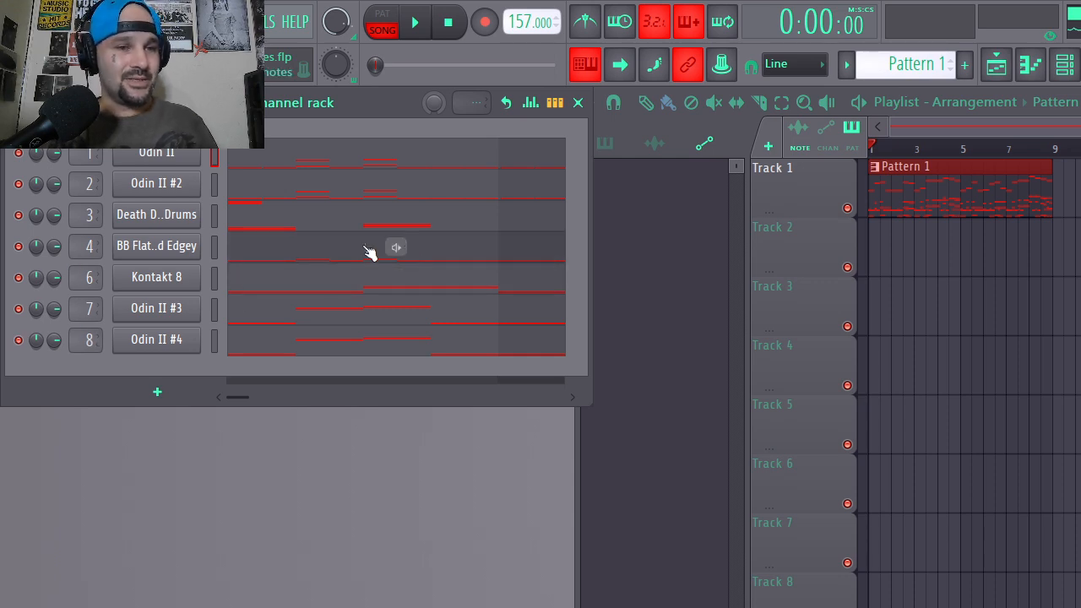
key("space")
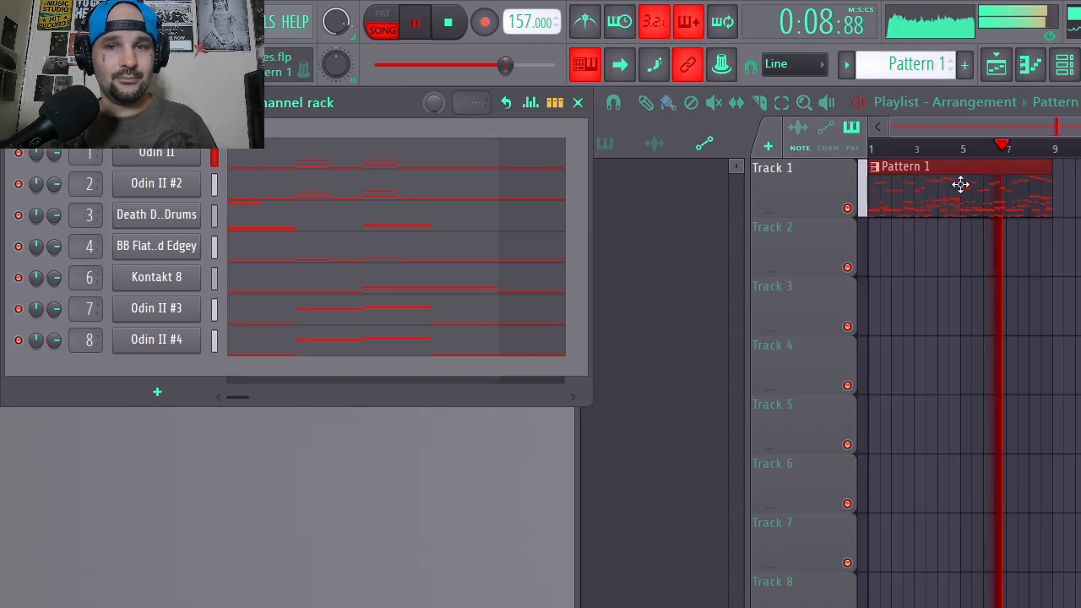
key("space")
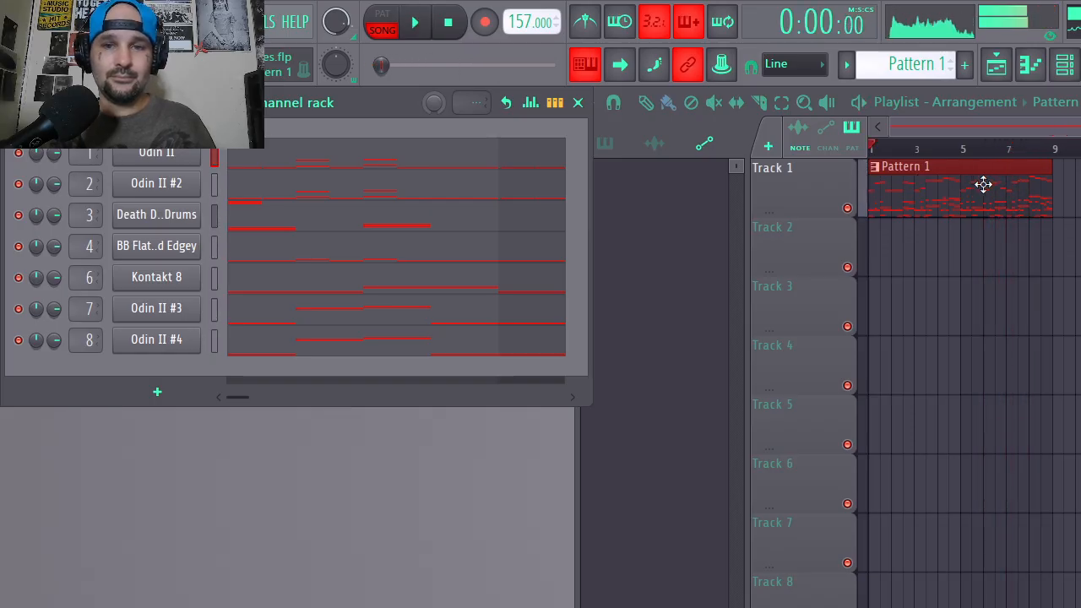
Duplicate the Pattern 1 clip directly after itself on Track 1 and make the copy a unique pattern.
left_click(948, 187)
key("ctrl+b")
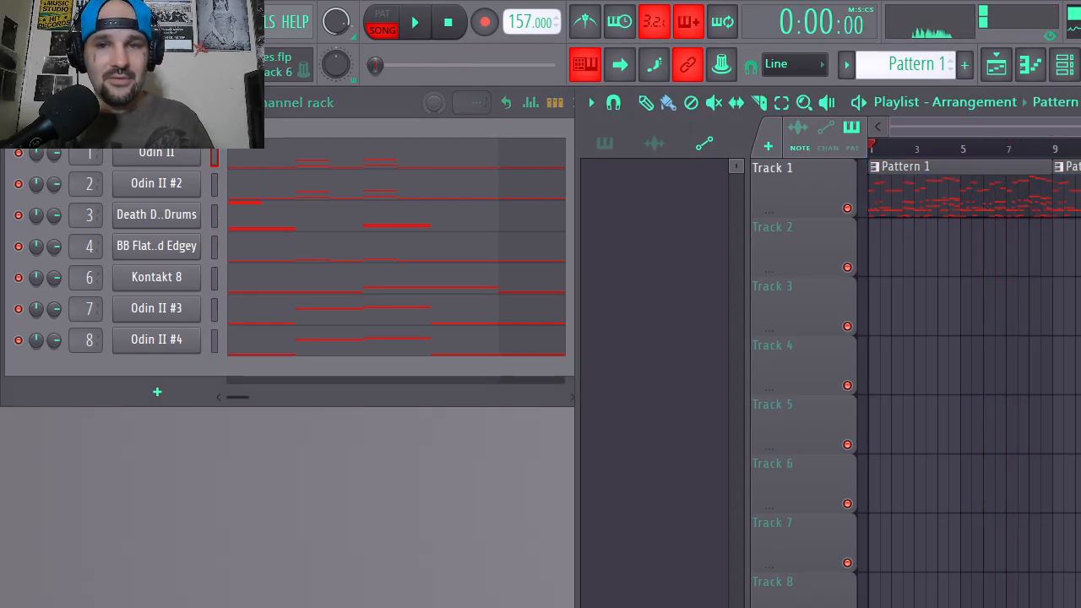
left_click(1060, 169)
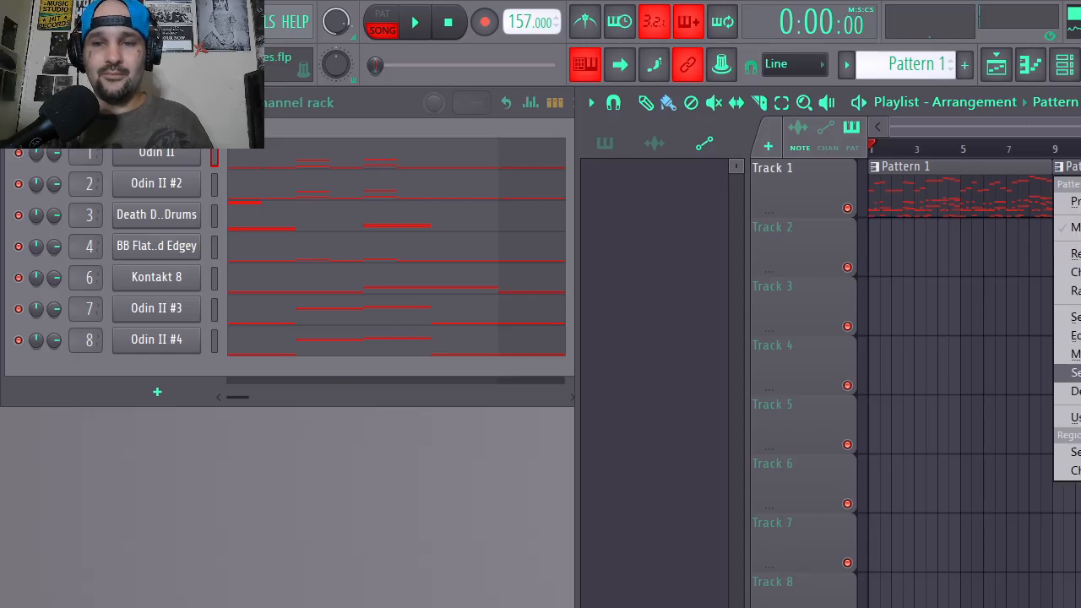
left_click(1066, 354)
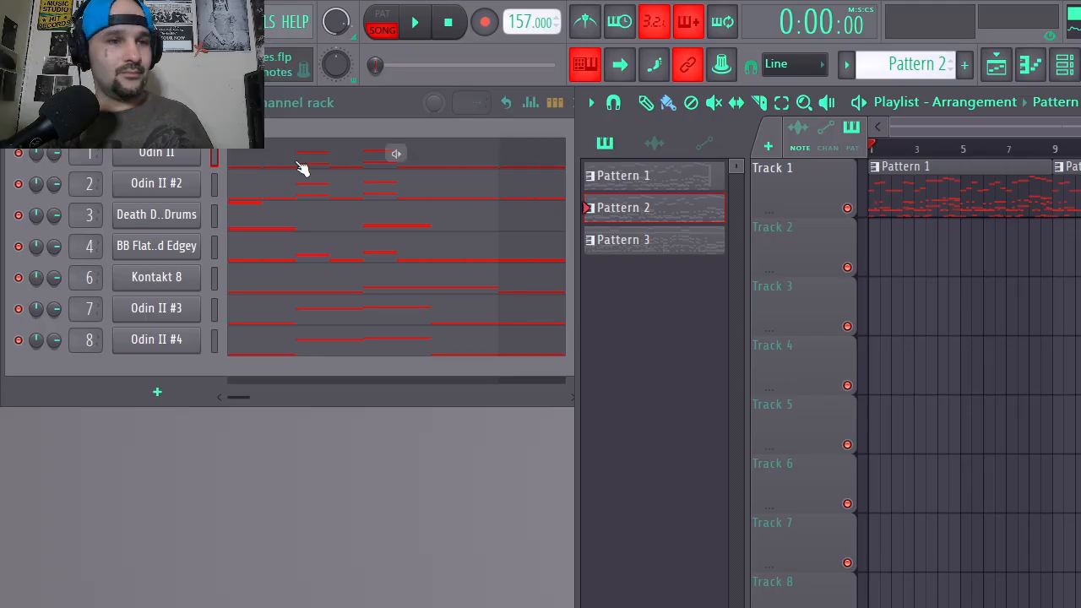
Open the Death Dealer Drums notes of Pattern 2 in the piano roll and delete them all.
left_click(258, 222)
scroll(210, 314, "down", 4)
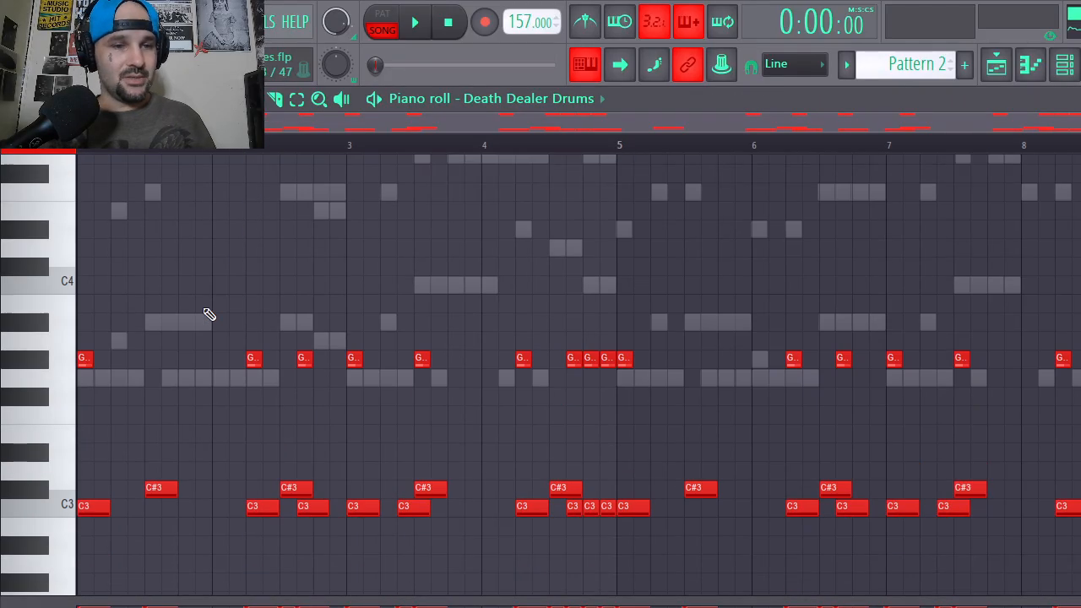
key("ctrl+a")
key("Delete")
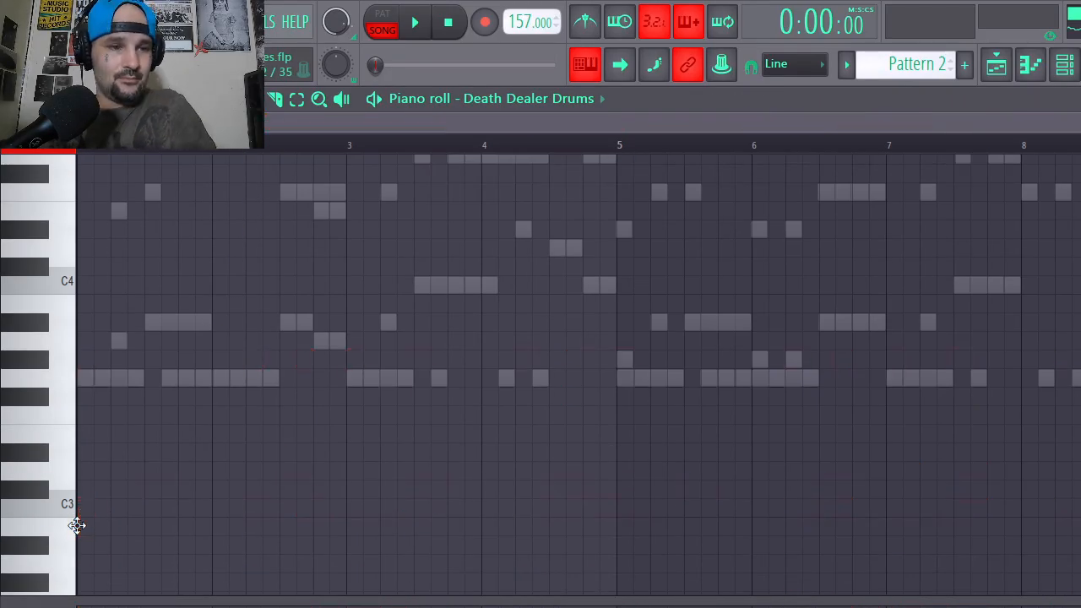
Place a sixteenth-length C3 note at the start of bar 1 and repeat it into four consecutive notes.
left_click_drag(78, 521, 79, 506)
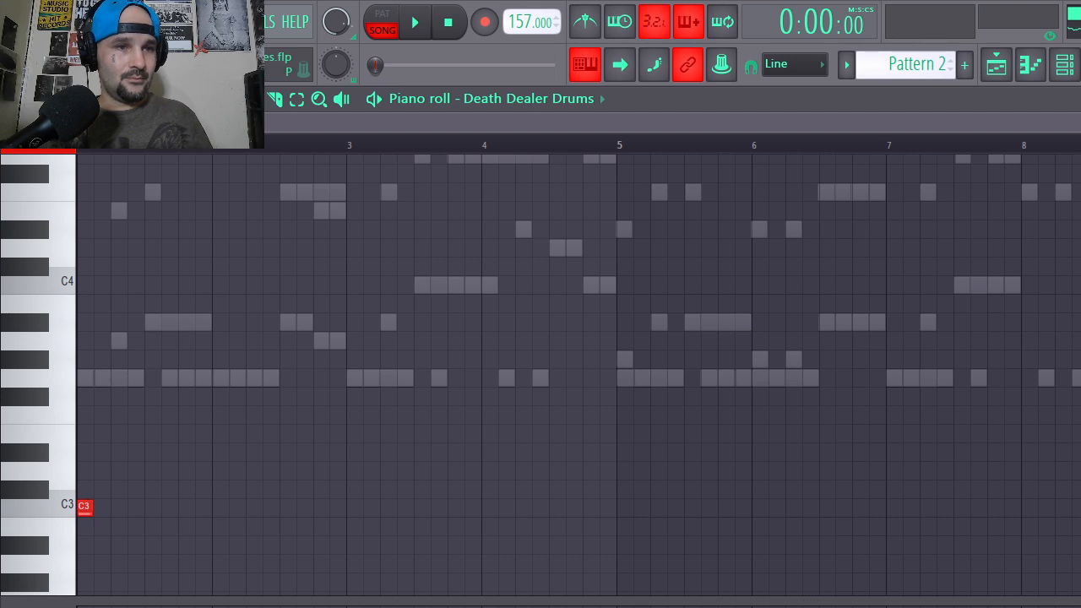
scroll(163, 159, "up", 3)
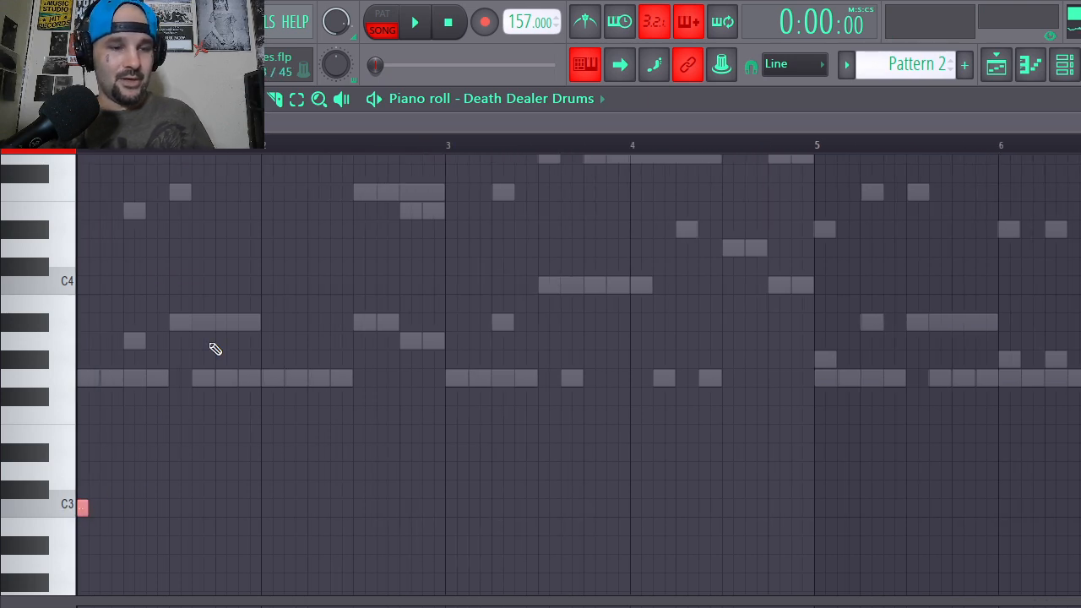
key("ctrl+b")
key("ctrl+b")
key("ctrl+b")
left_click_drag(173, 459, 41, 557)
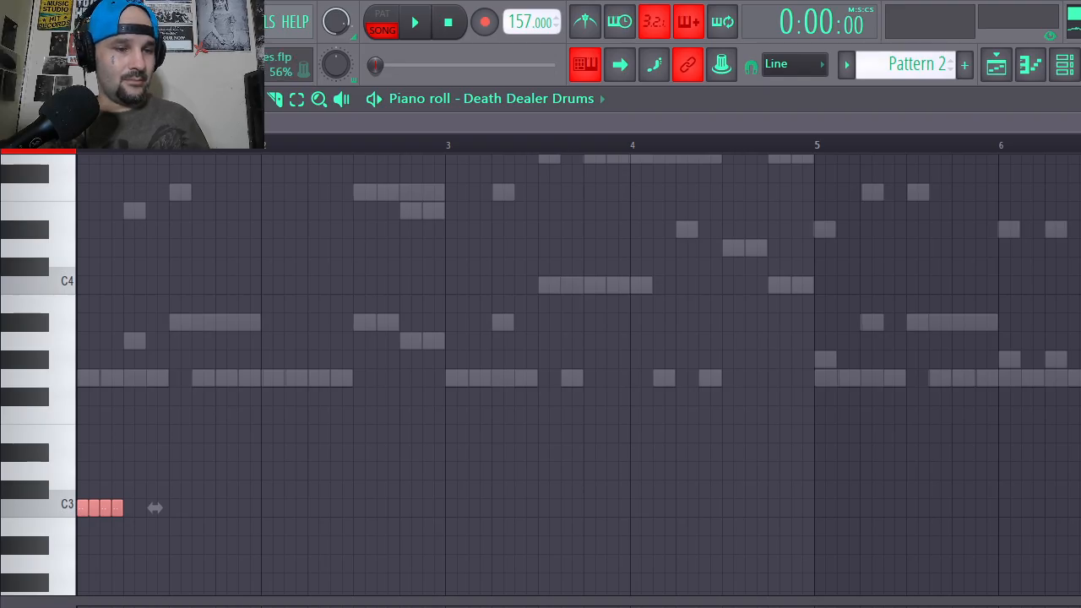
Audition the four C3 notes, repeat the group until it fills bar 1, and deselect the notes.
key("space")
key("space")
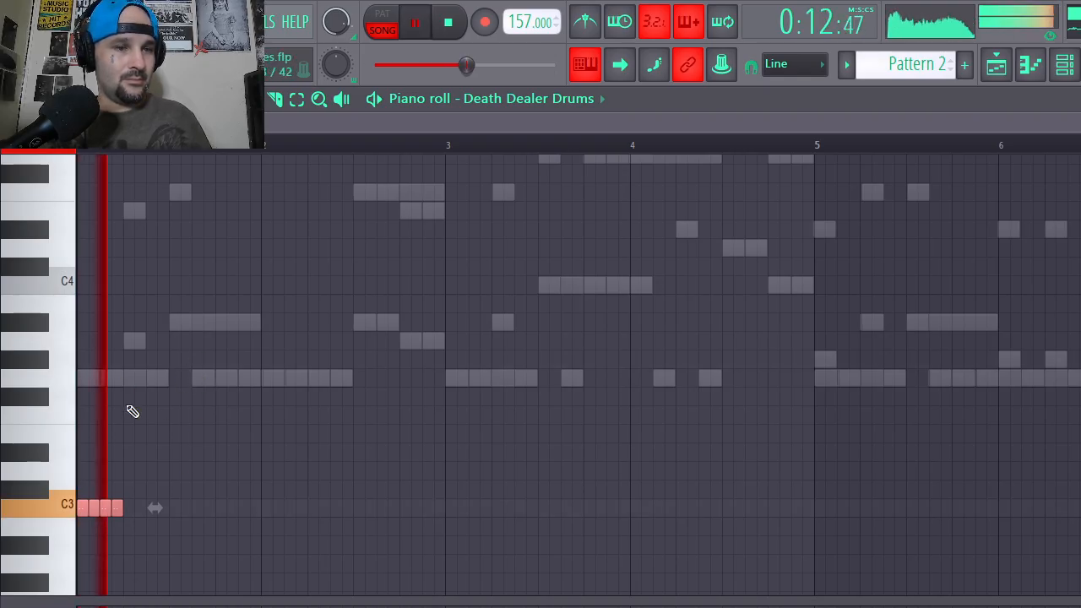
key("space")
key("ctrl+b")
key("ctrl+b")
key("ctrl+b")
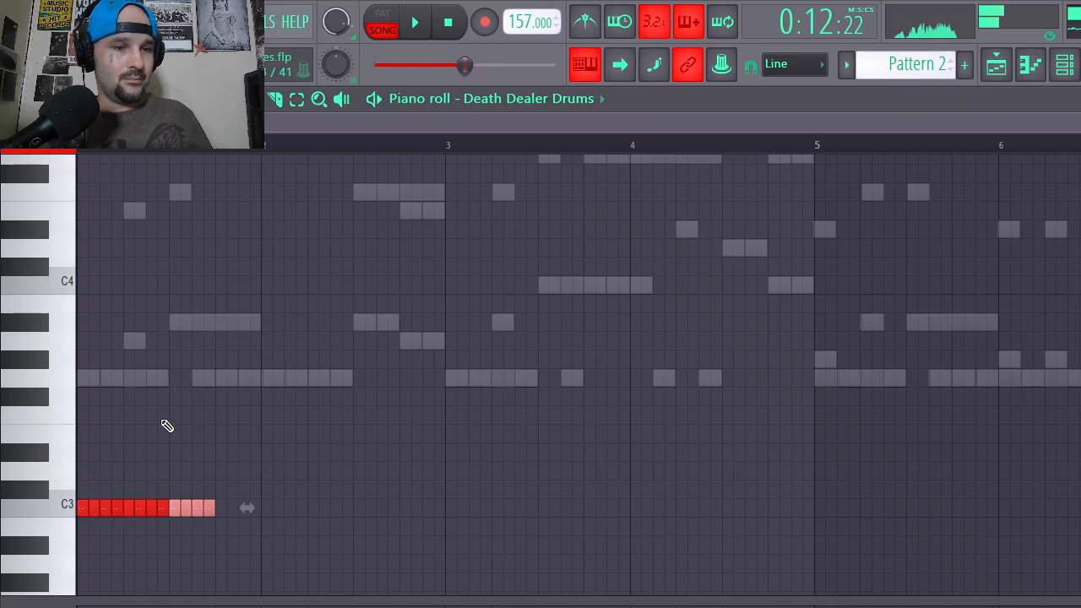
key("ctrl+d")
Add C#3 hits on beats 2 and 4 of bar 1 and duplicate the drum pattern through bar 4.
left_click(128, 489)
key("space")
left_click(221, 490)
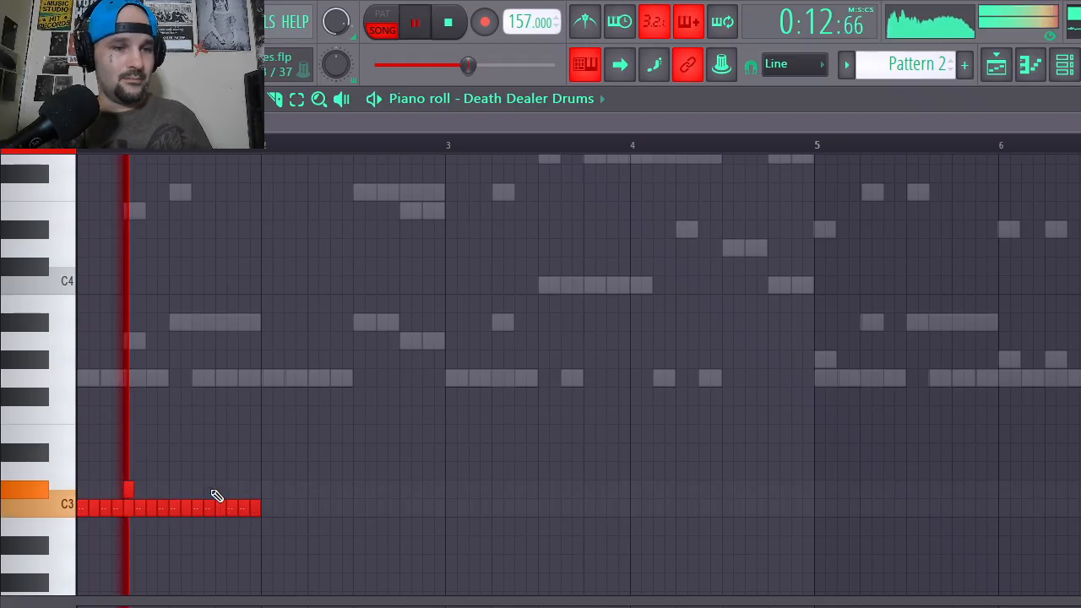
key("ctrl+b")
key("ctrl+d")
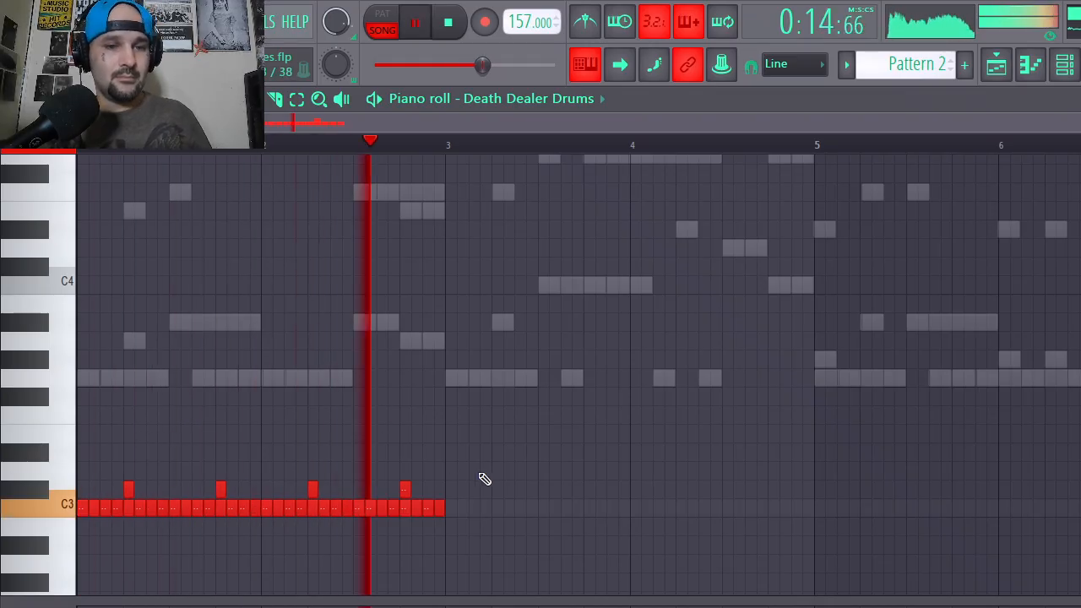
key("ctrl+b")
key("ctrl+d")
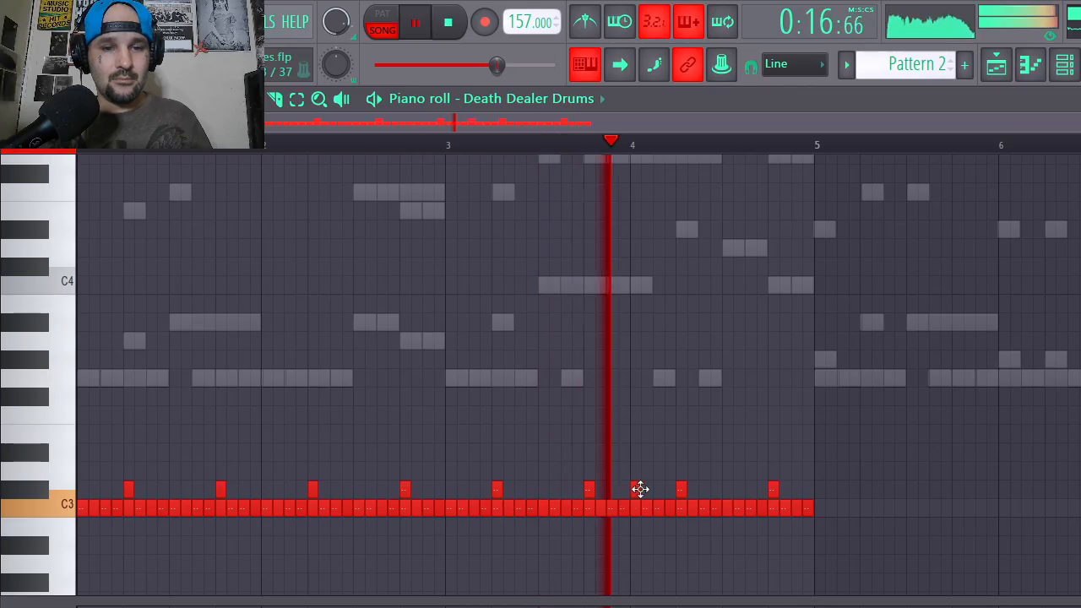
Add one extra C#3 hit after beat 4 of bar 3 and three more in the second half of bar 4.
left_click(635, 490)
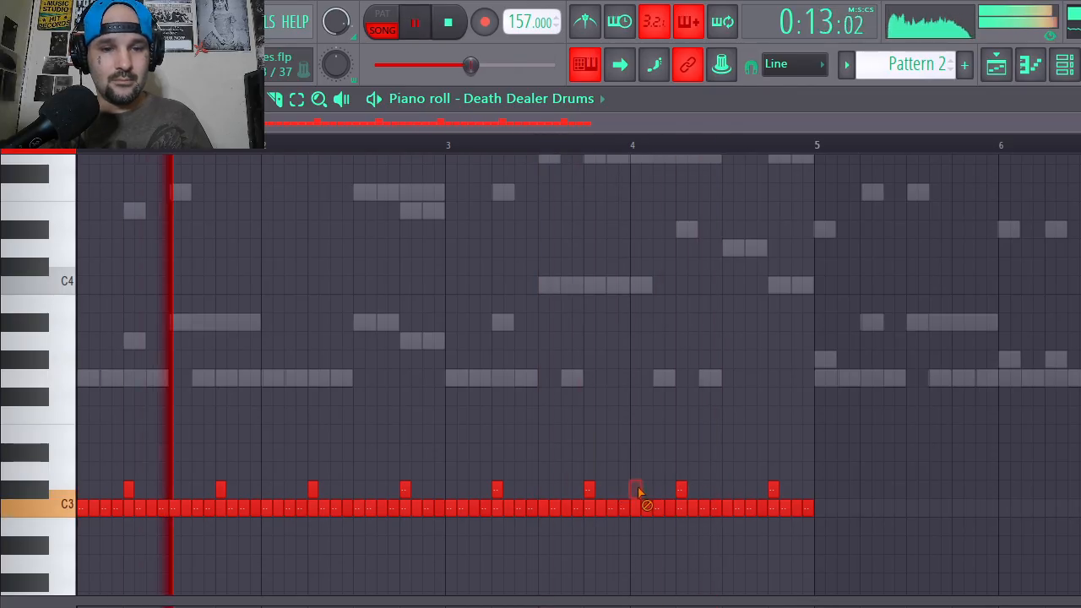
right_click(635, 490)
left_click(612, 489)
left_click(728, 489)
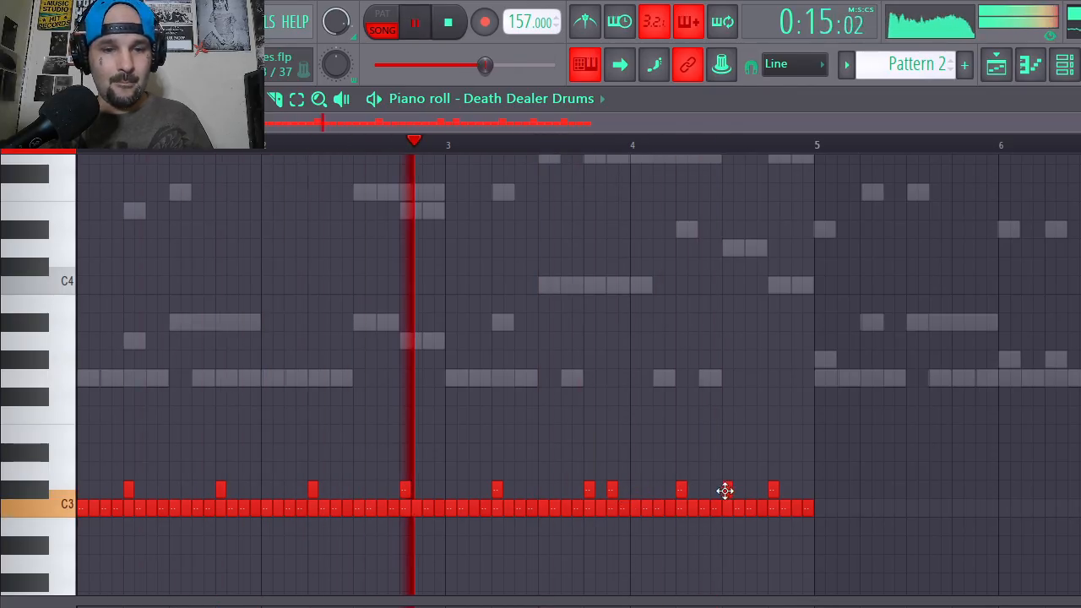
left_click(763, 489)
left_click(797, 489)
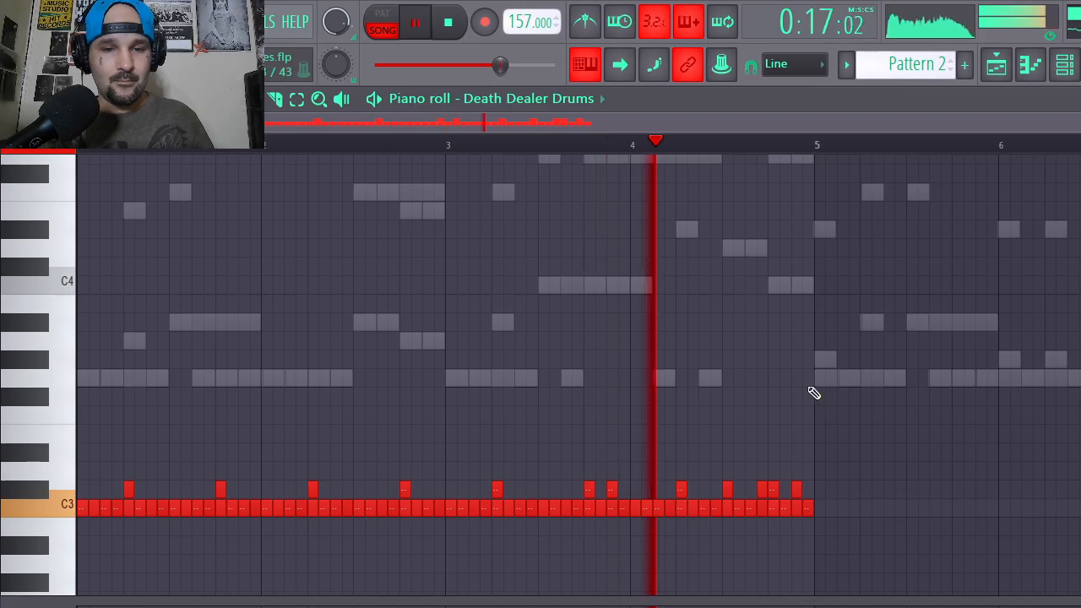
Duplicate the four-bar drum pattern into bars 5 to 8 and add a C#3 hit after beat 4 of bar 6.
key("ctrl+b")
left_click_drag(812, 124, 912, 133)
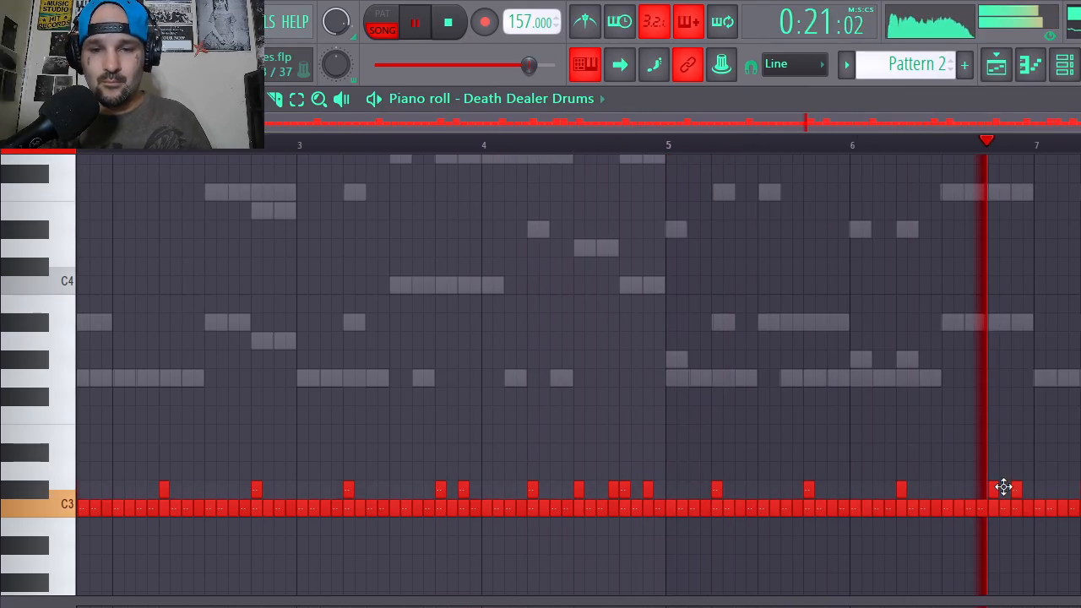
left_click(1017, 489)
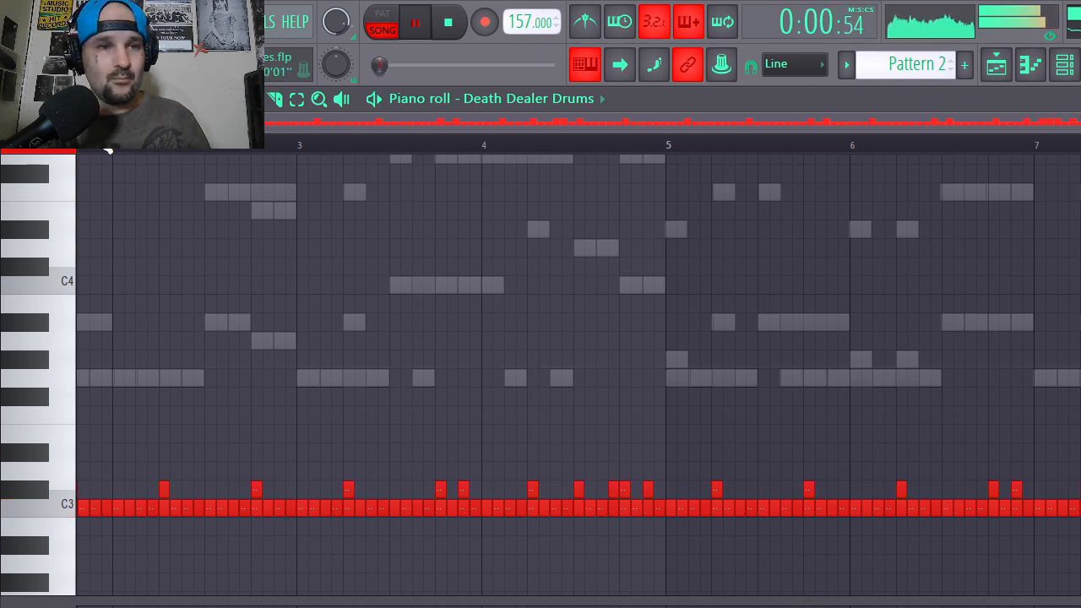
Audition the G#3 drum sound and place G#3 hits on beats 1 and 3 of bars 1 and 2, checking them in playback.
left_click_drag(276, 125, 179, 125)
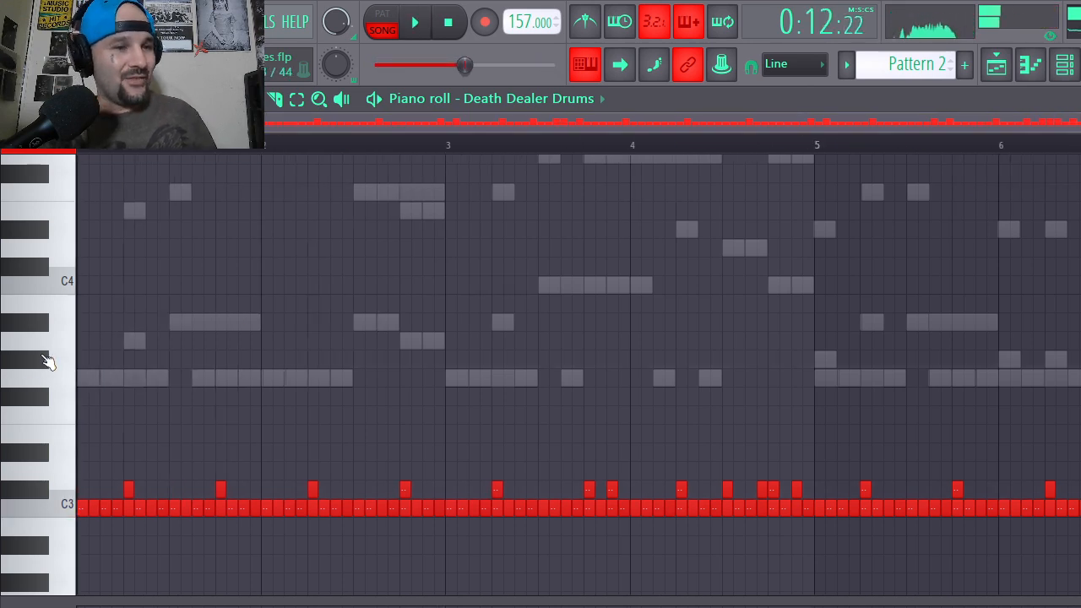
left_click(43, 357)
left_click(82, 360)
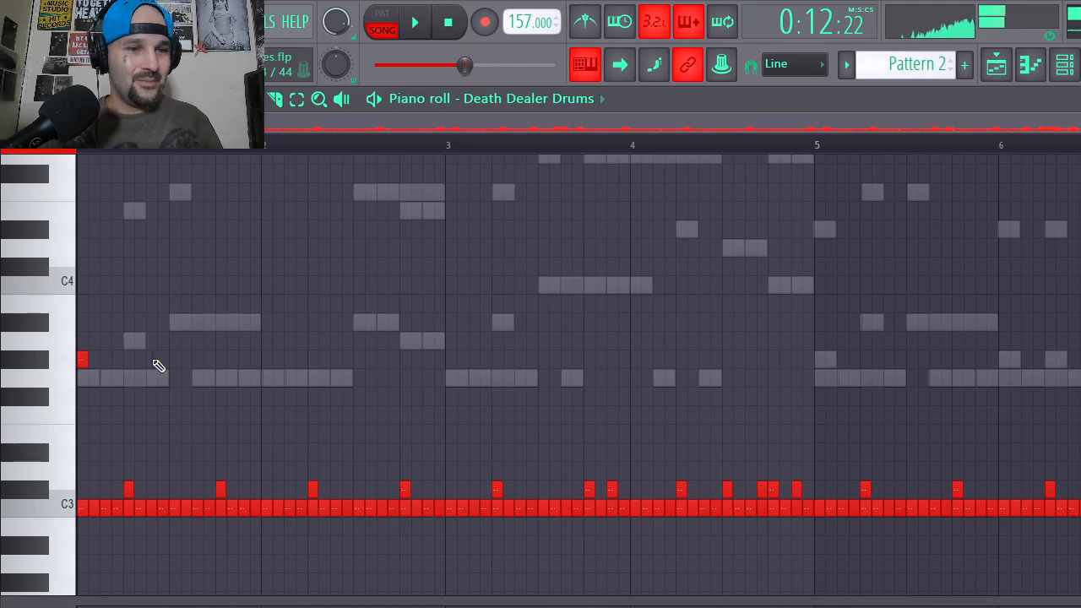
left_click(160, 359)
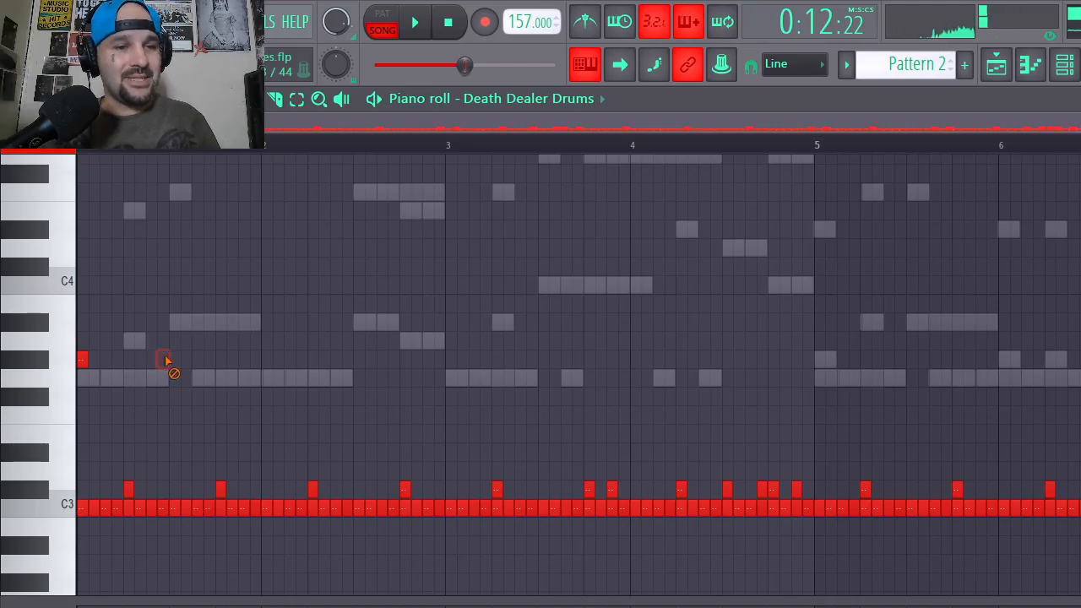
key("space")
left_click(174, 360)
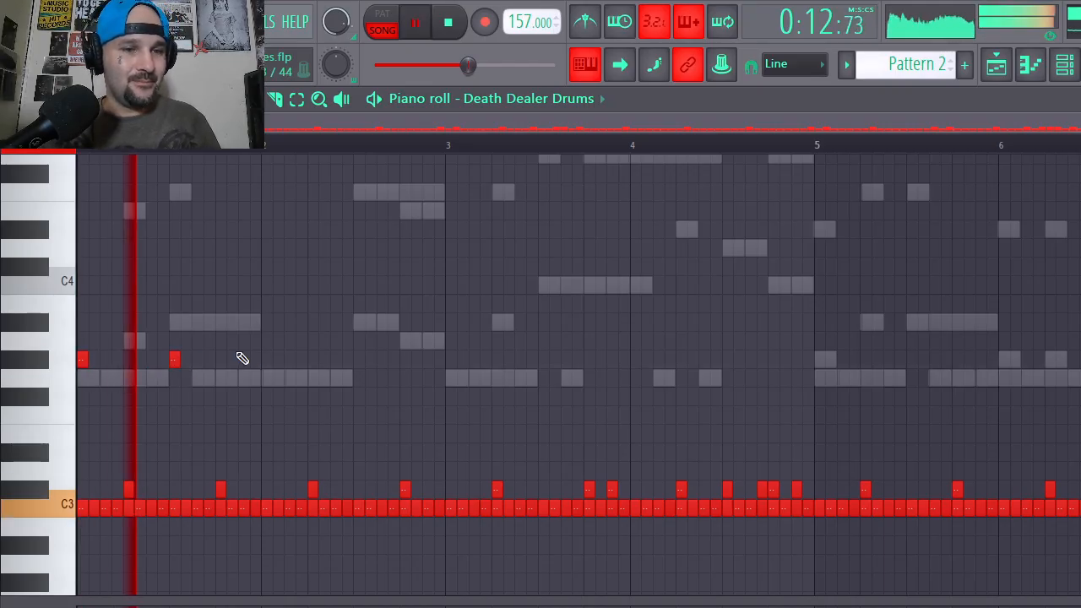
left_click(267, 359)
left_click(358, 360)
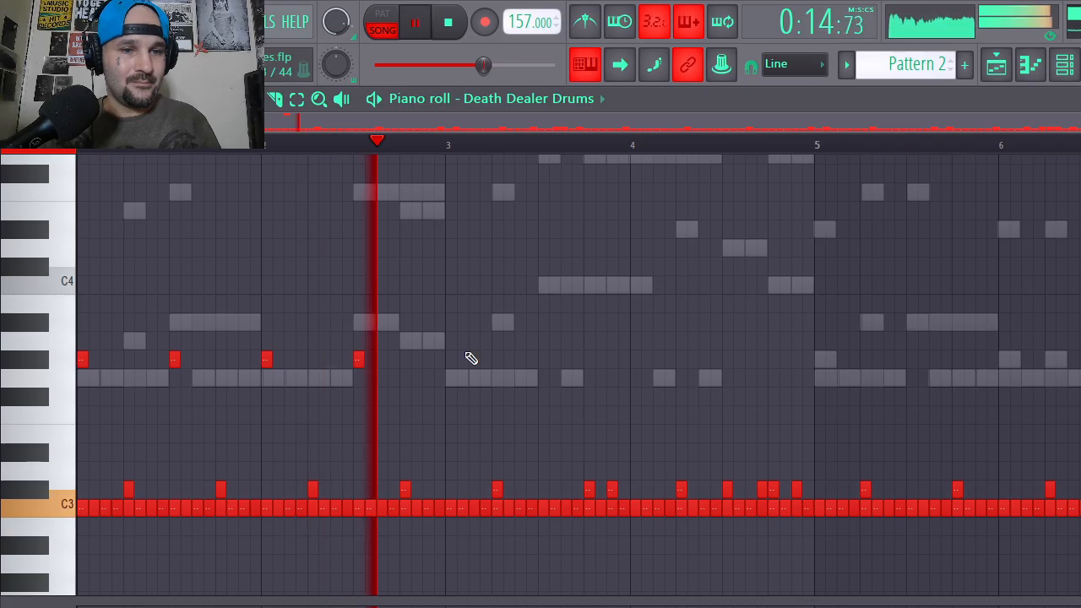
key("space")
Place G#3 hits on beats 1 and 3 of bar 3 and on all four beats of bar 4.
left_click(454, 377)
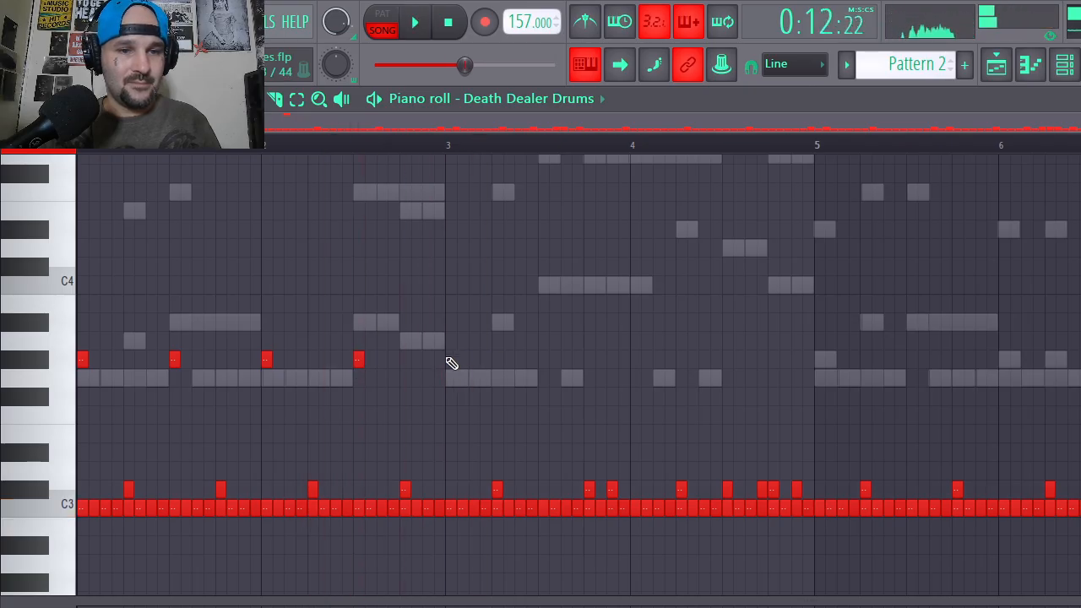
left_click(542, 360)
left_click(635, 360)
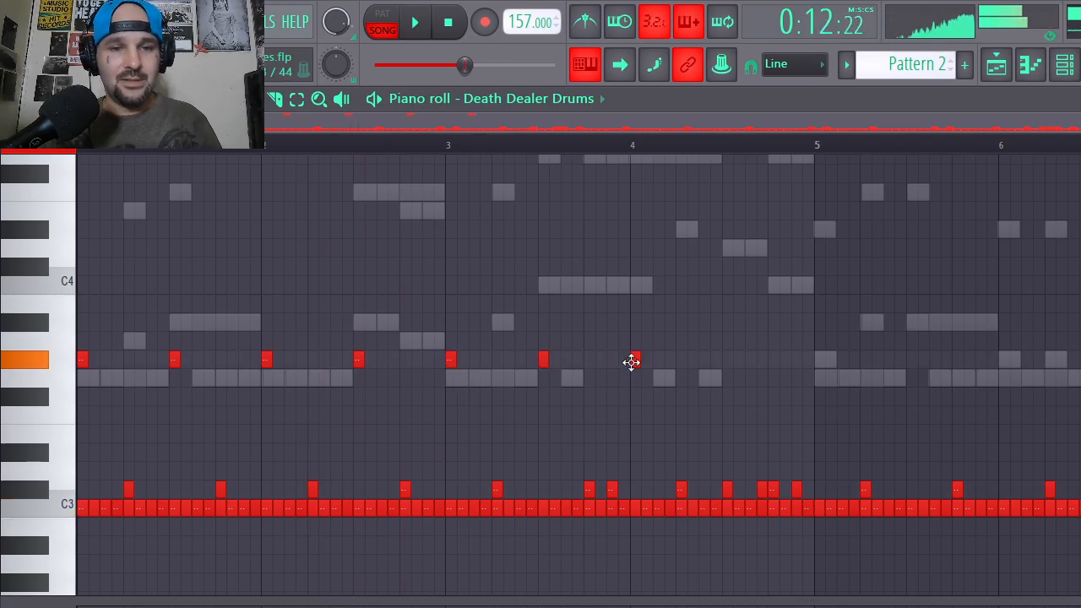
left_click(767, 360)
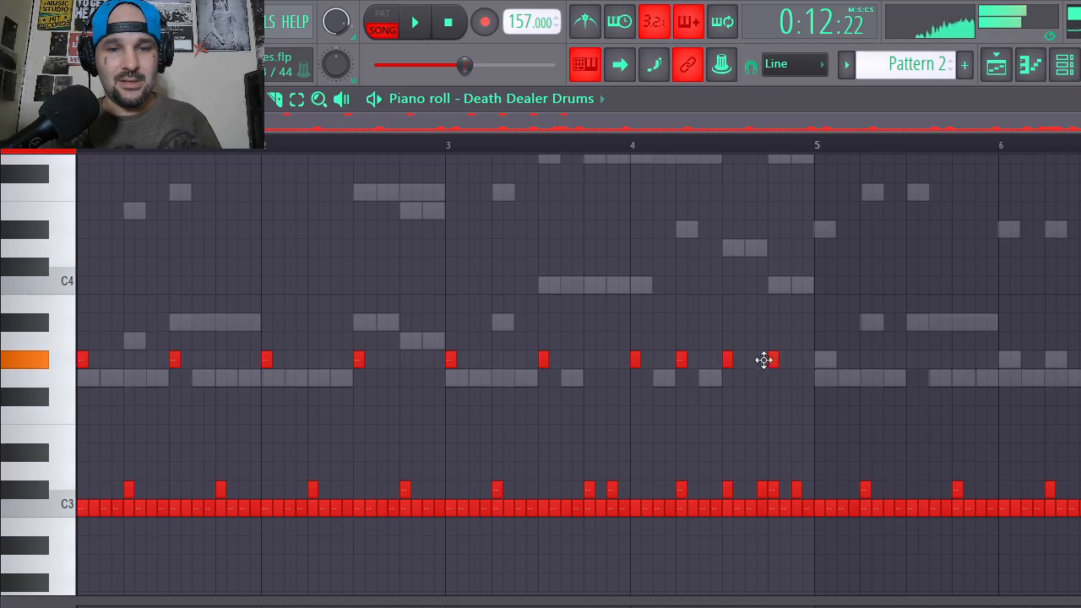
Duplicate the G#3 hits of bars 1 to 4 into bars 5 to 8 and check the drum part in playback.
left_click_drag(804, 337, 5, 397)
key("ctrl+b")
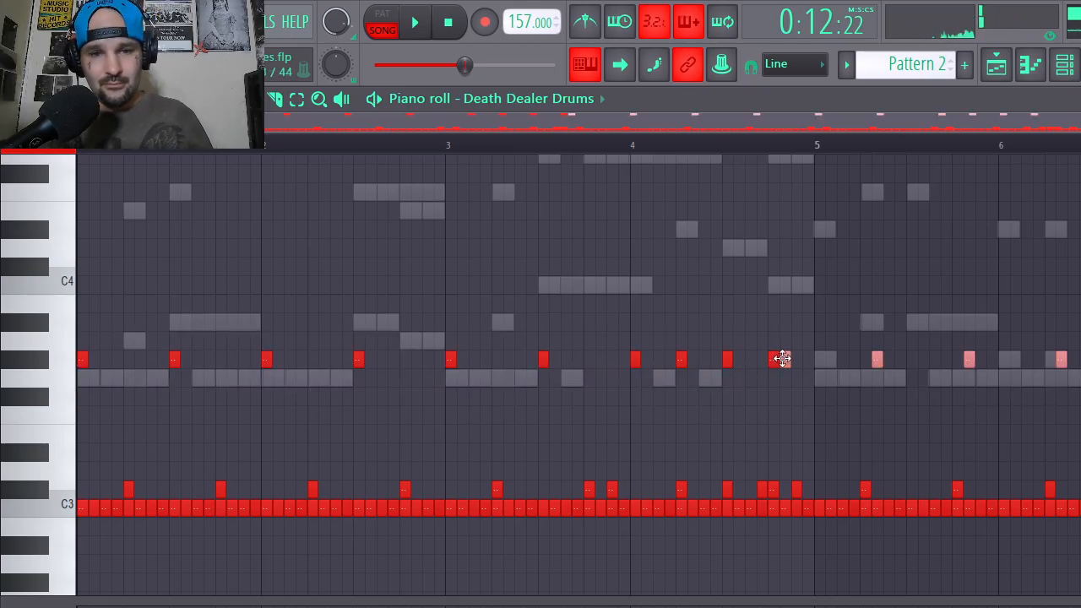
left_click_drag(783, 359, 820, 358)
key("ctrl+d")
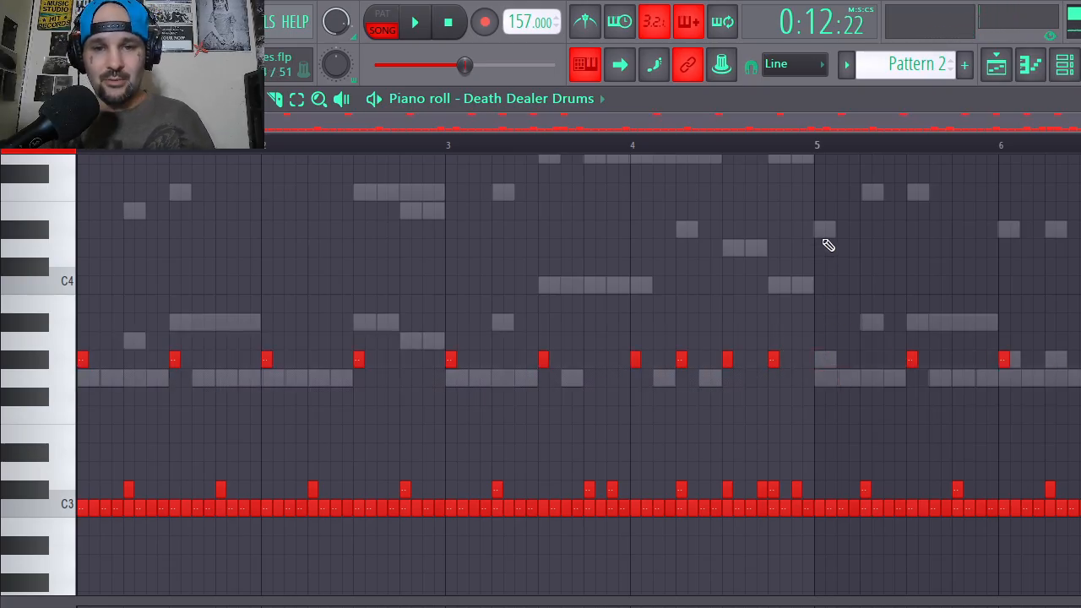
key("space")
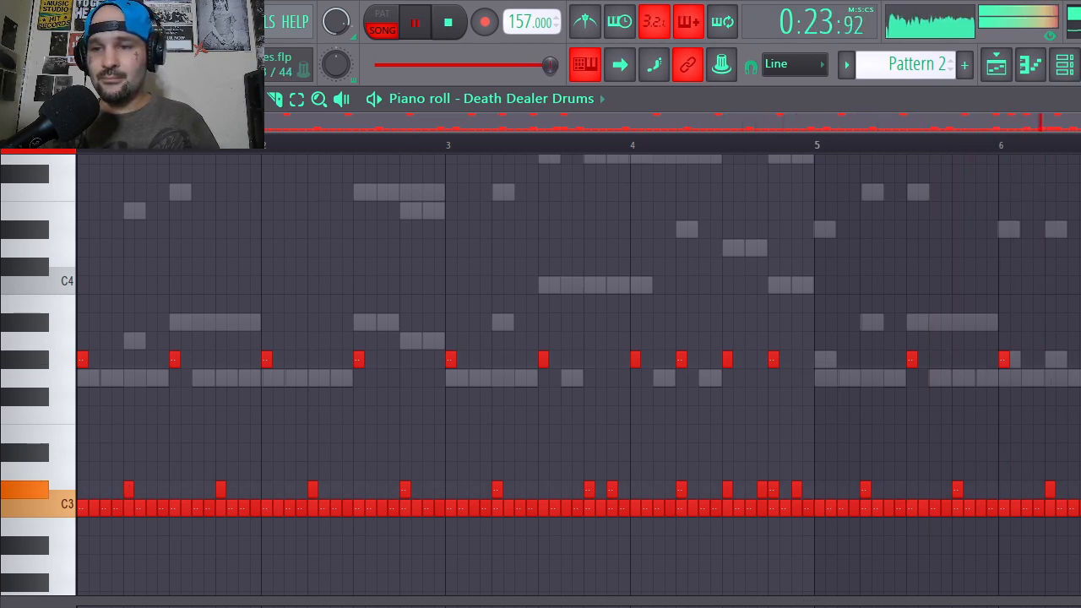
key("Escape")
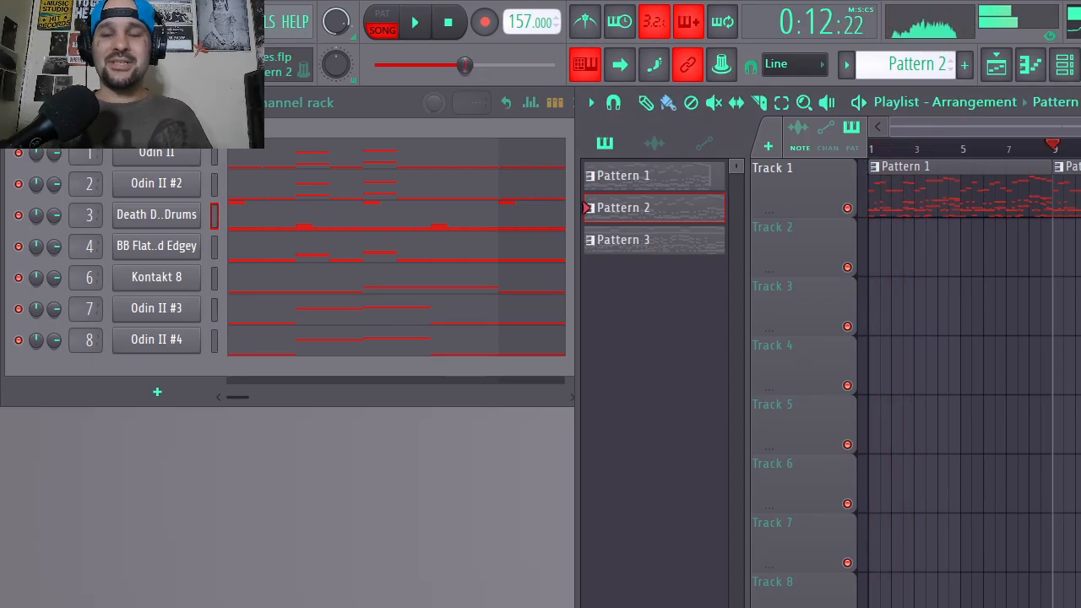
Swap the clip order on Track 1 so Pattern 2 starts at bar 1 and Pattern 1 follows at bar 9.
left_click(1015, 252)
left_click_drag(1015, 253, 947, 254)
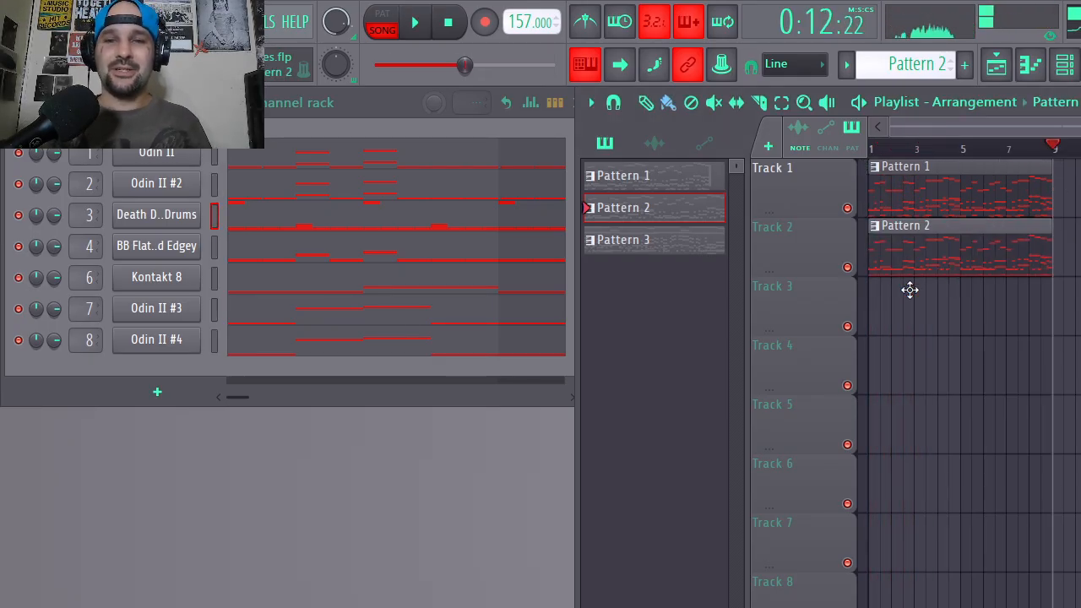
left_click_drag(921, 186, 1080, 160)
left_click_drag(1002, 255, 973, 177)
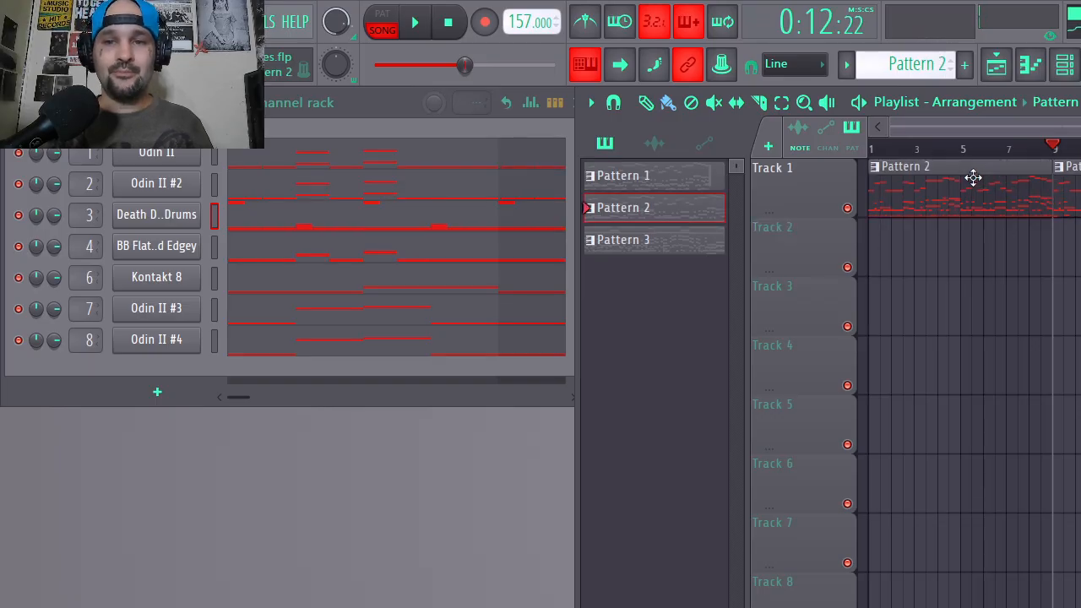
Shift the existing clips to start at bar 9 and put a unique copy of Pattern 2 at bar 1 of Track 1.
left_click_drag(909, 201, 1077, 201)
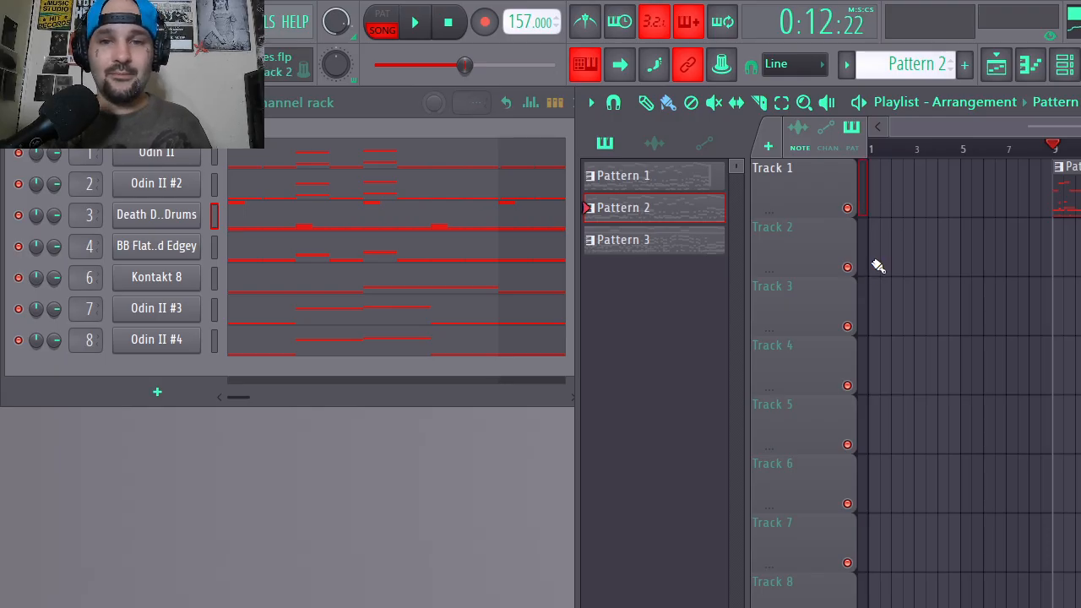
left_click_drag(876, 266, 882, 206)
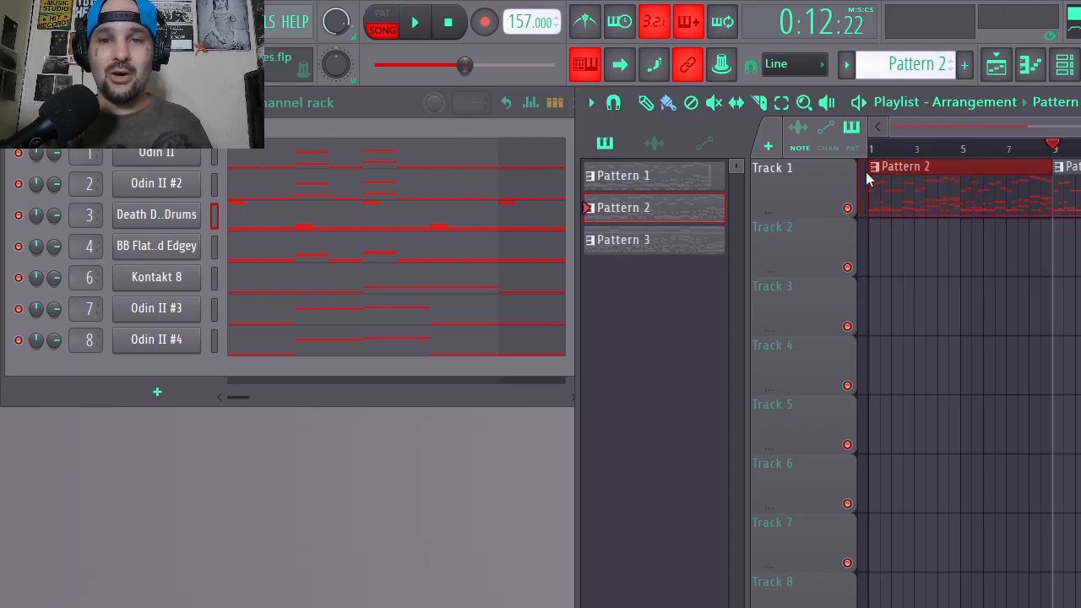
left_click(885, 169)
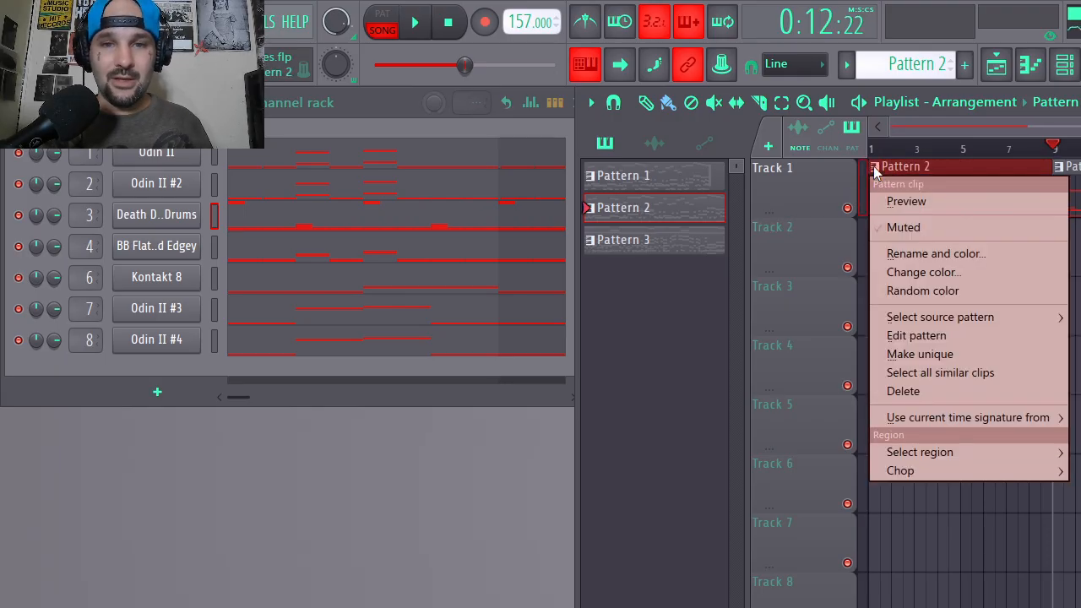
left_click(914, 354)
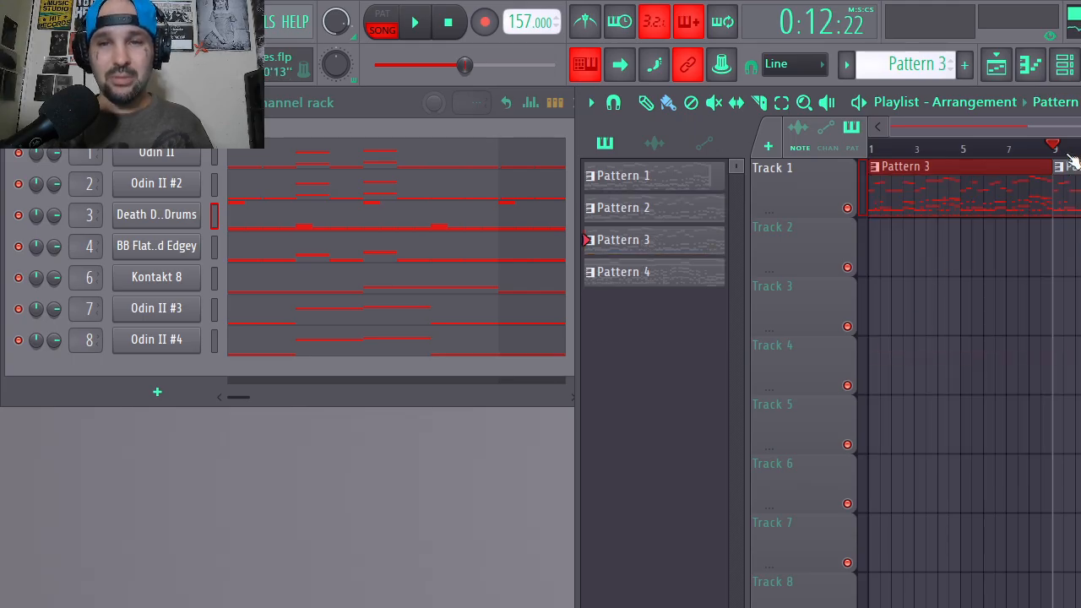
Play the arrangement briefly from bar 9 and again from the start to compare the two sections.
key("space")
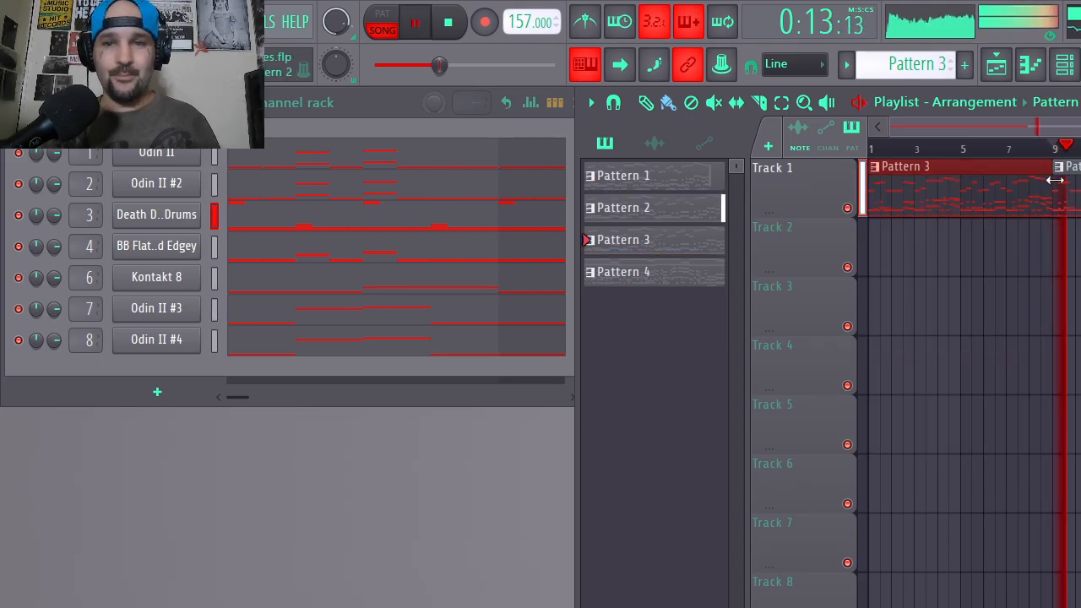
key("space")
left_click_drag(987, 154, 784, 186)
key("space")
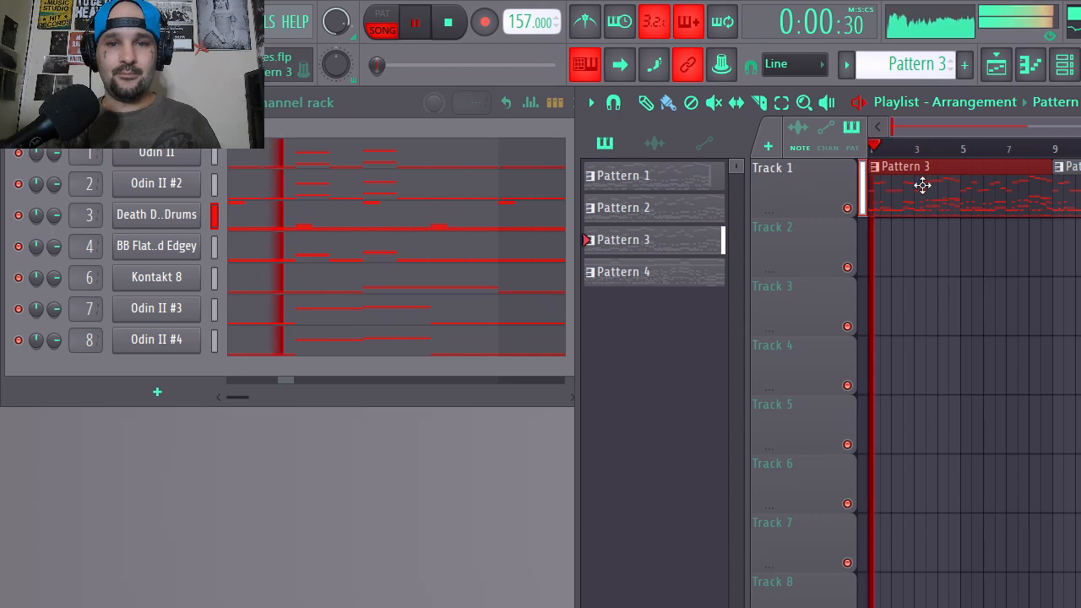
key("space")
Clear all Death Dealer Drums notes from Pattern 3.
left_click(262, 220)
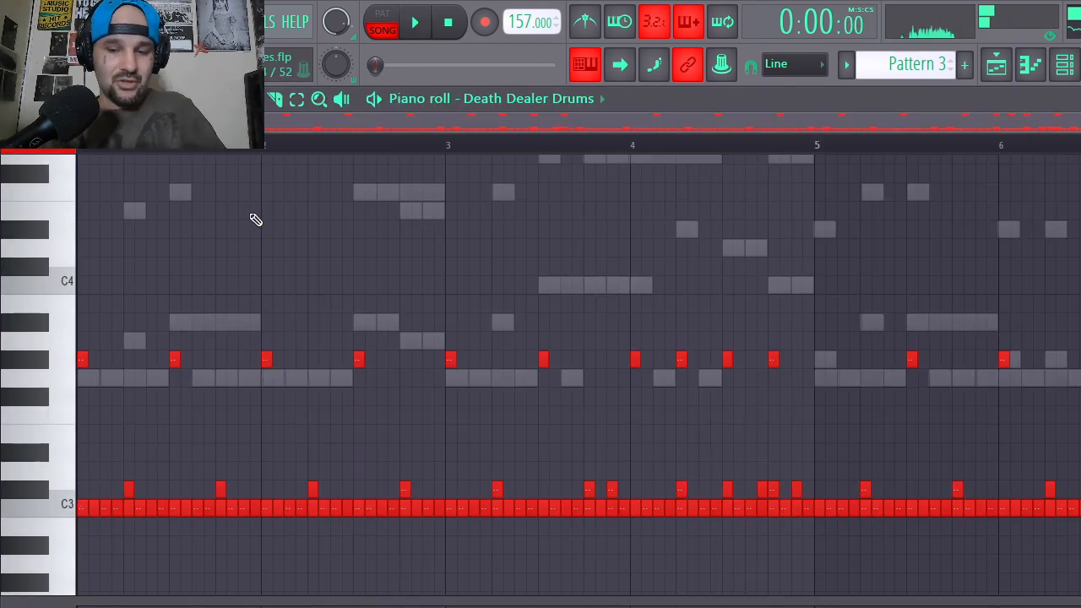
key("space")
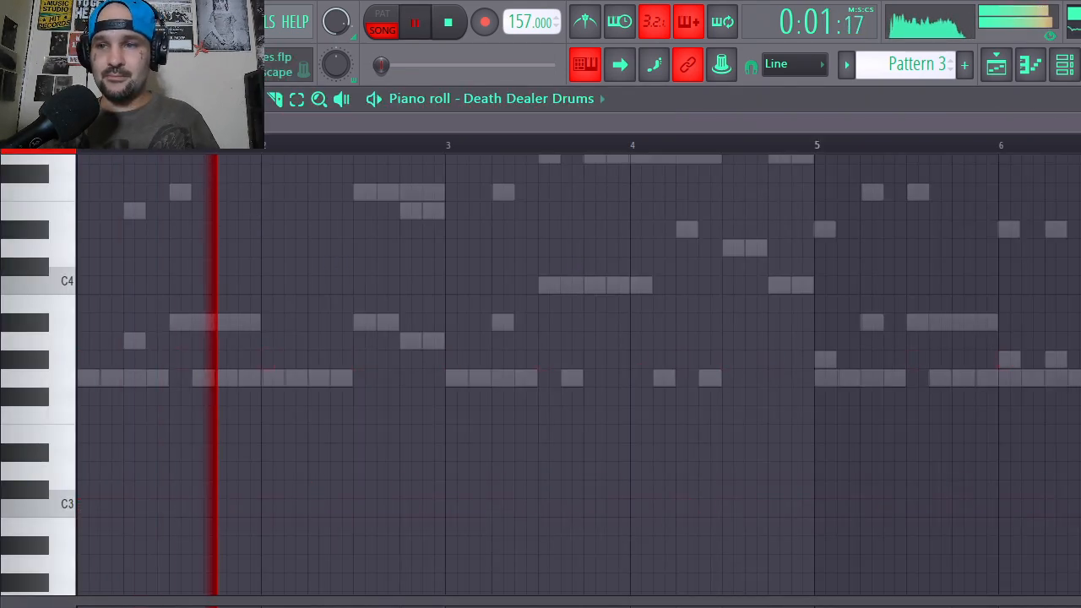
key("Escape")
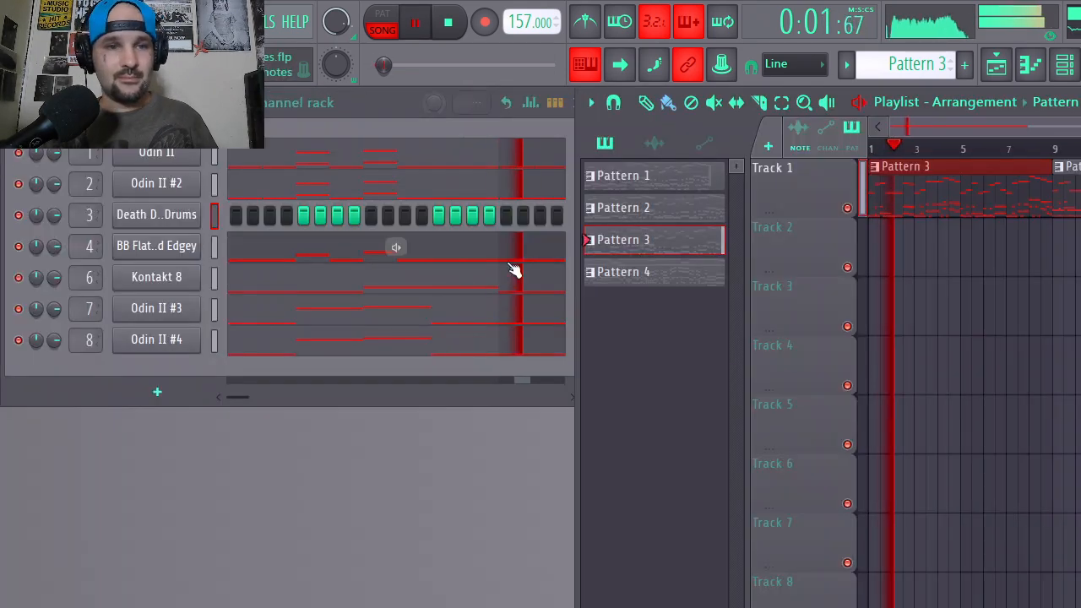
Clear all Odin II #3 and Odin II #4 notes from Pattern 3.
left_click(258, 316)
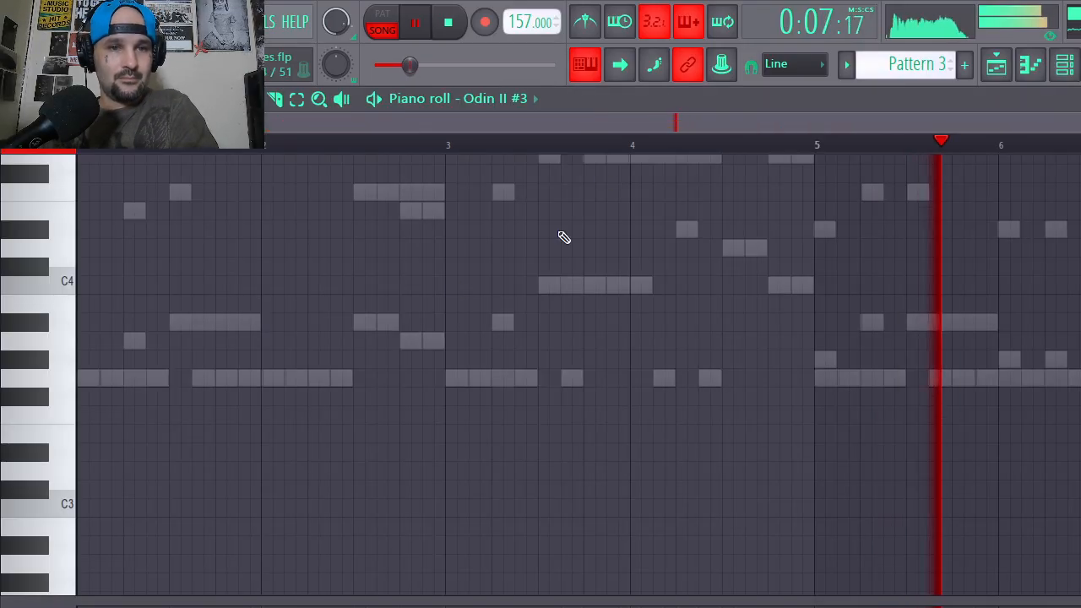
left_click(511, 99)
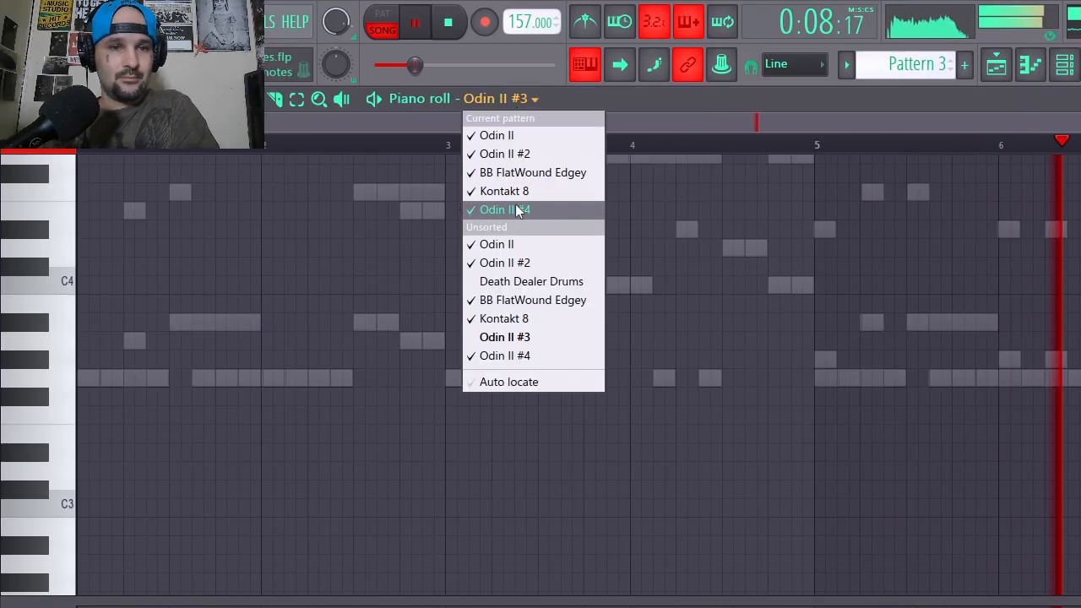
left_click(505, 355)
key("F7")
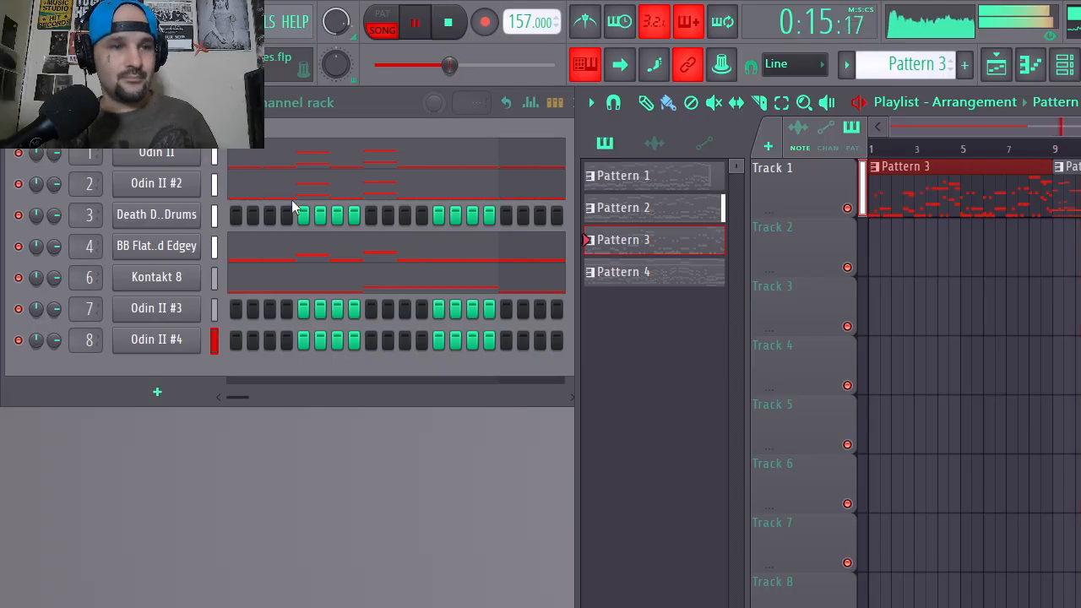
In Pattern 3's Death Dealer Drums part, place C3 hits in bar 8 on beat 1, halfway through beat 2, and on beat 4.
key("space")
right_click(198, 213)
left_click(245, 213)
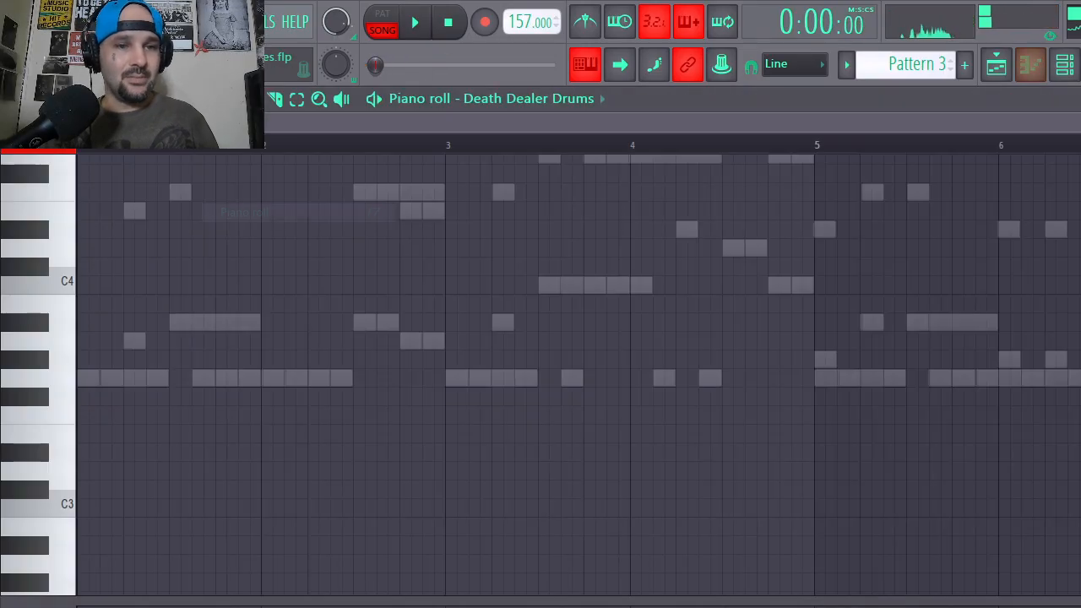
left_click_drag(408, 127, 798, 116)
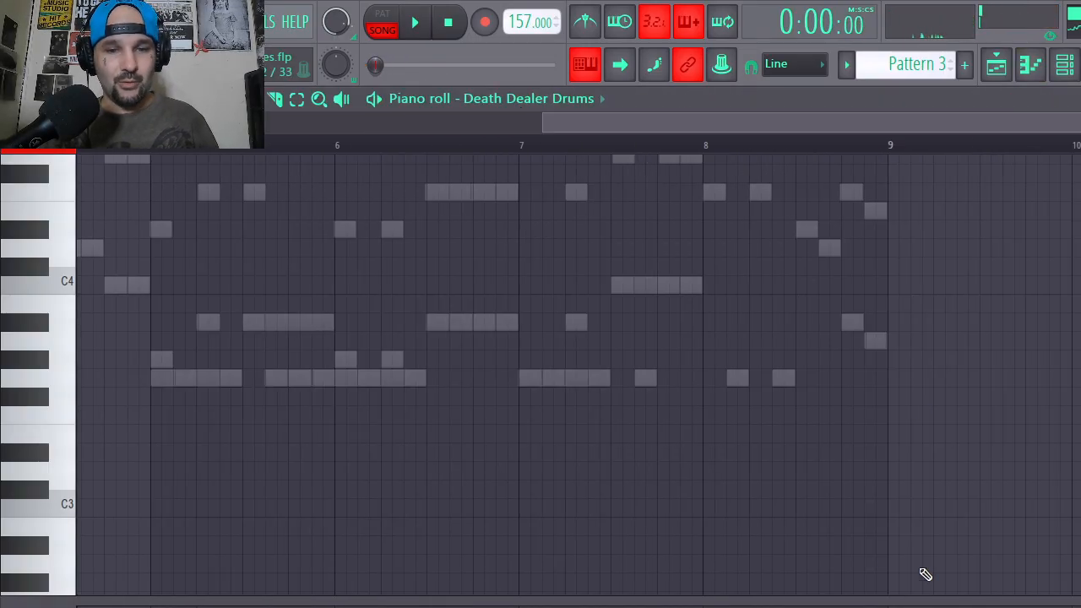
scroll(855, 543, "down", 3)
left_click(708, 397)
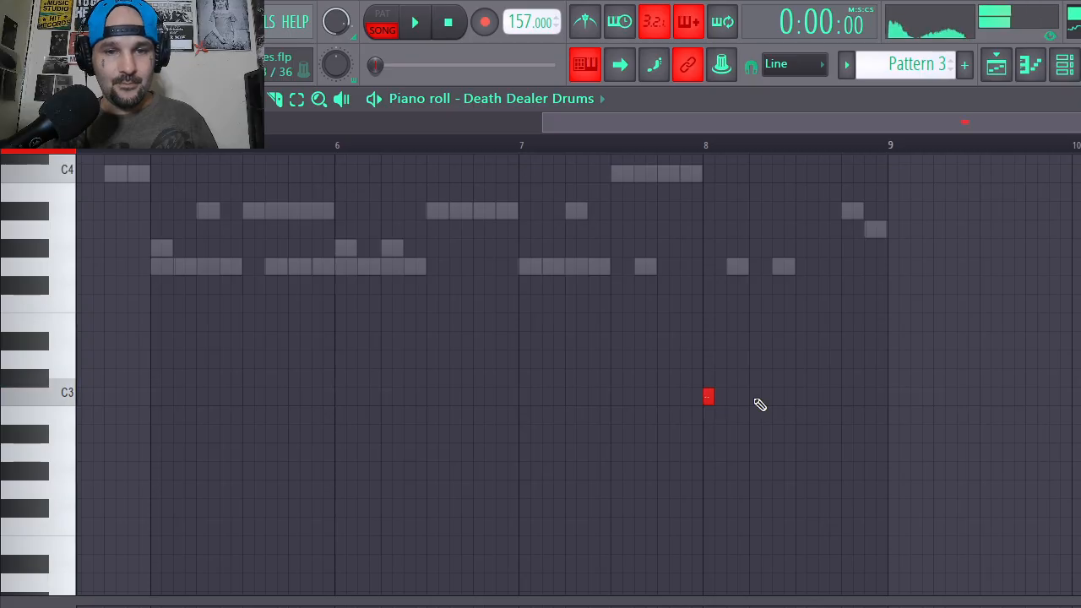
left_click(772, 397)
left_click(846, 397)
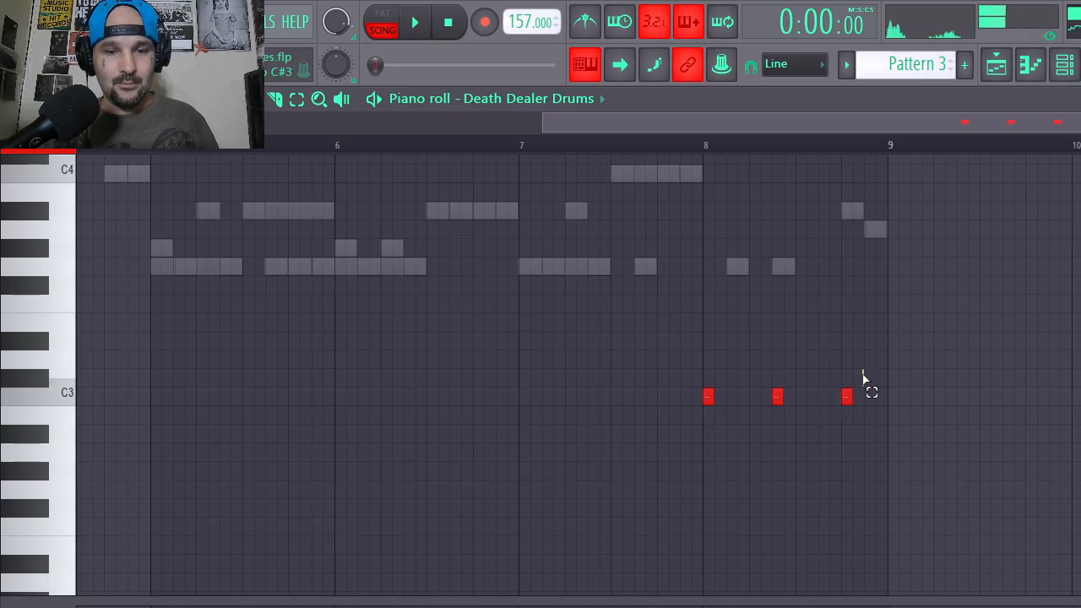
Layer C#3 hits directly above the three C3 hits in bar 8 while the song plays.
key("space")
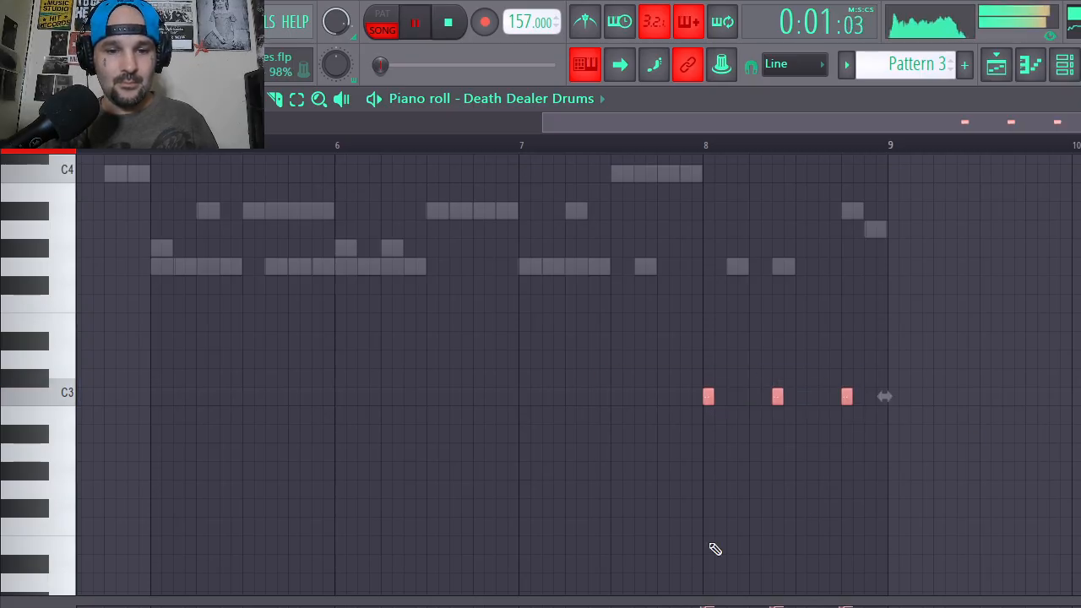
left_click(709, 378)
left_click(777, 379)
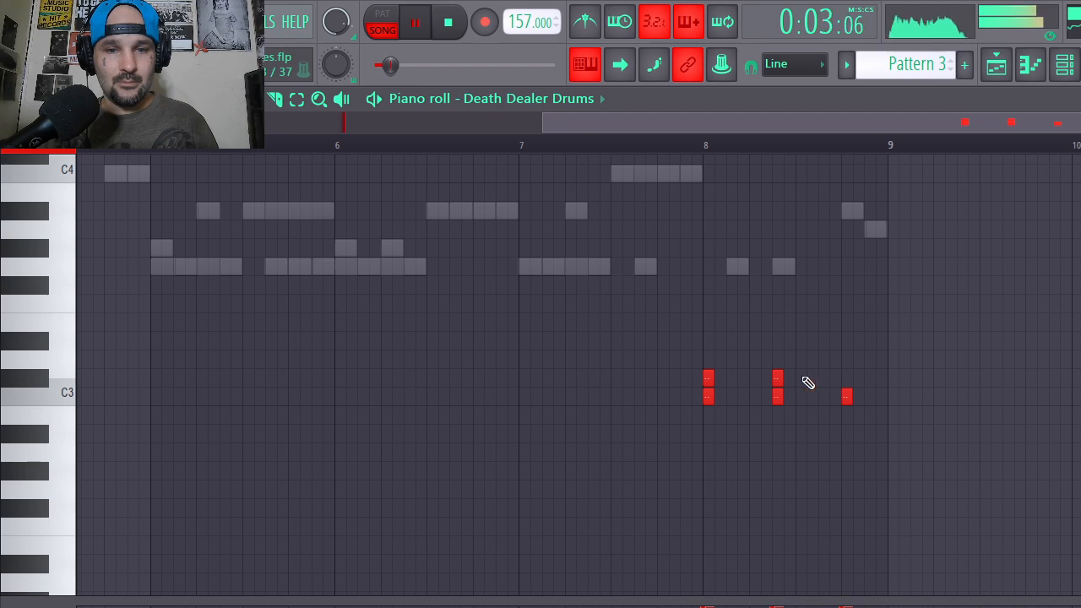
left_click(847, 378)
left_click_drag(876, 353, 693, 382)
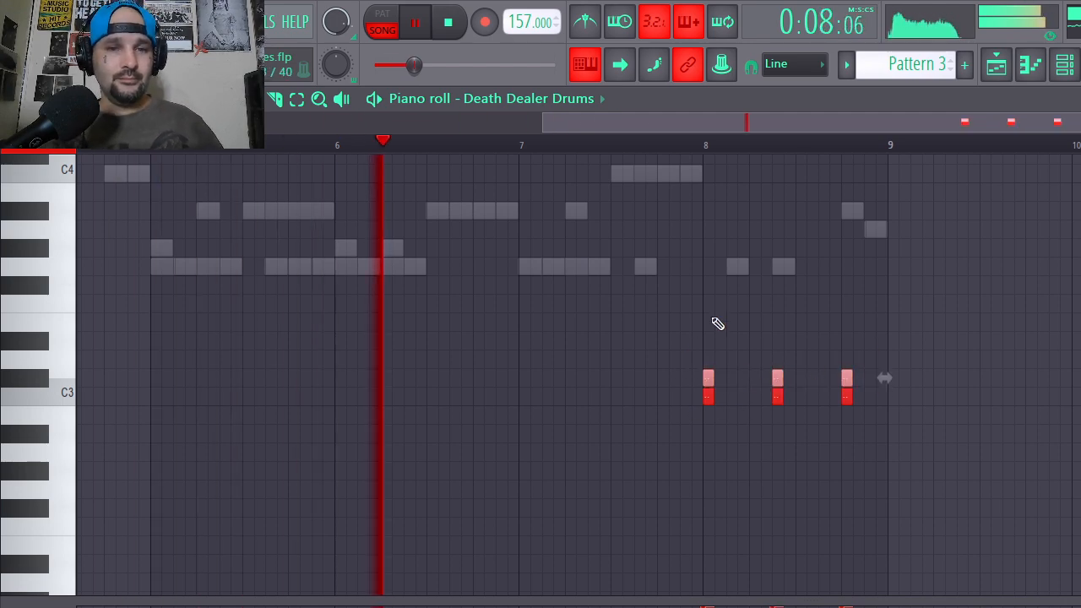
left_click(706, 267)
left_click(778, 267)
left_click(847, 267)
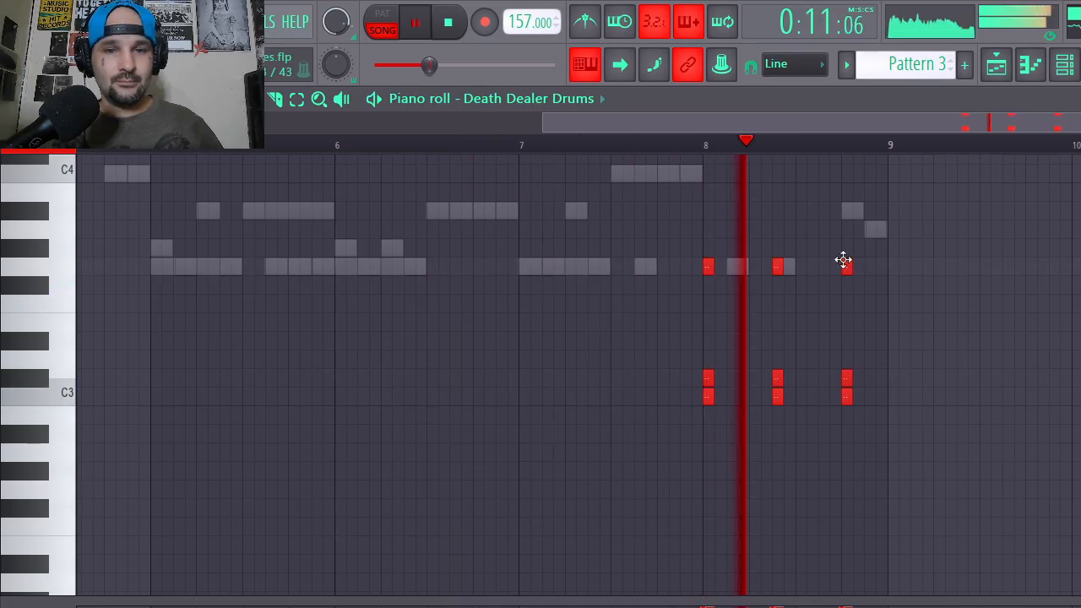
right_click(847, 267)
right_click(778, 267)
right_click(708, 267)
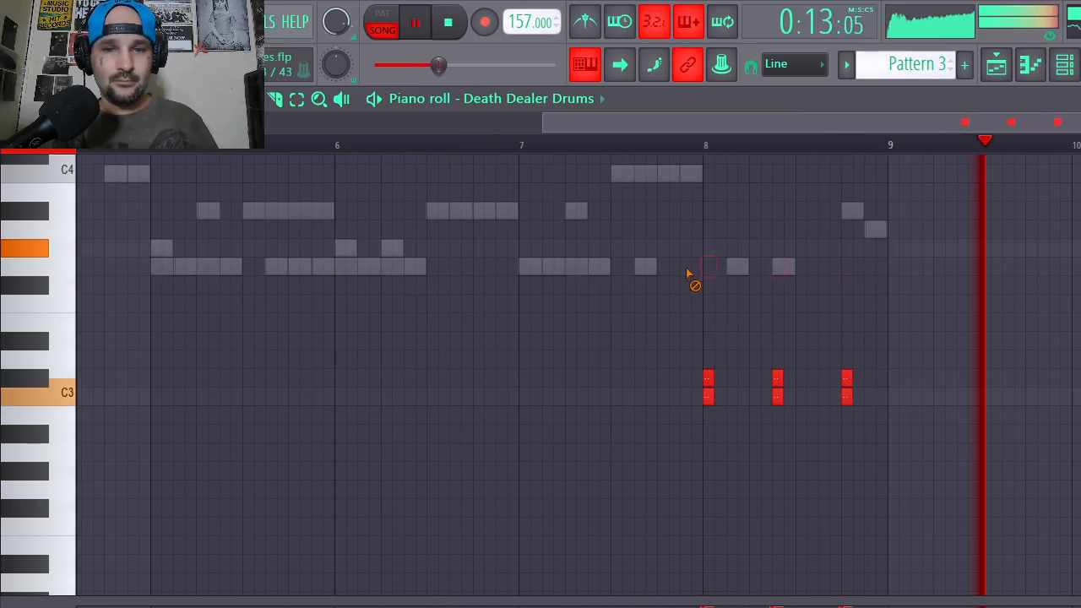
Layer A3 hits over the three C3 and C#3 hits in bar 8.
key("space")
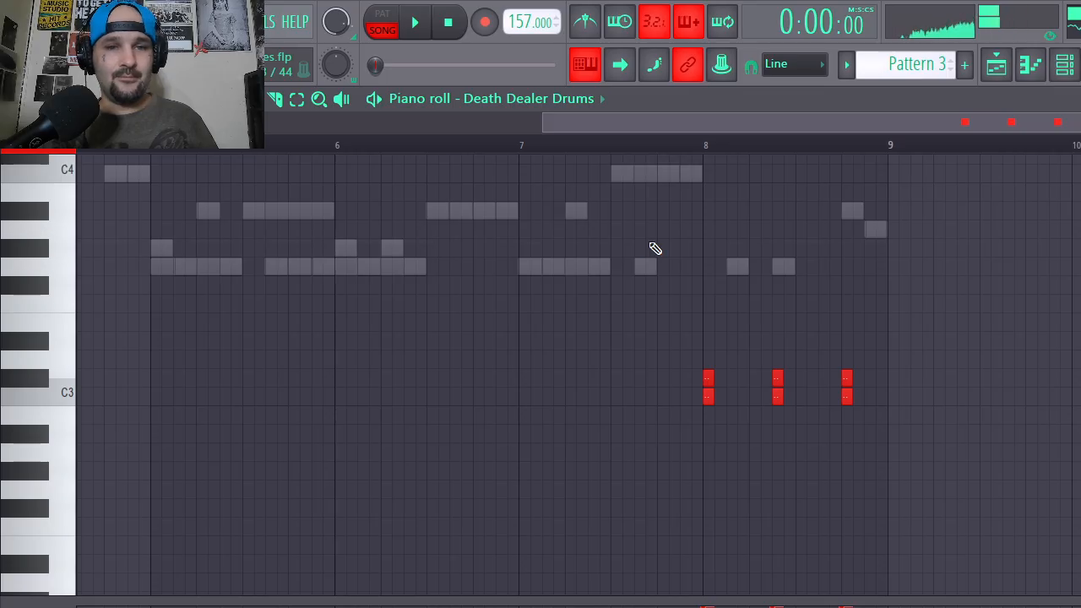
left_click(704, 231)
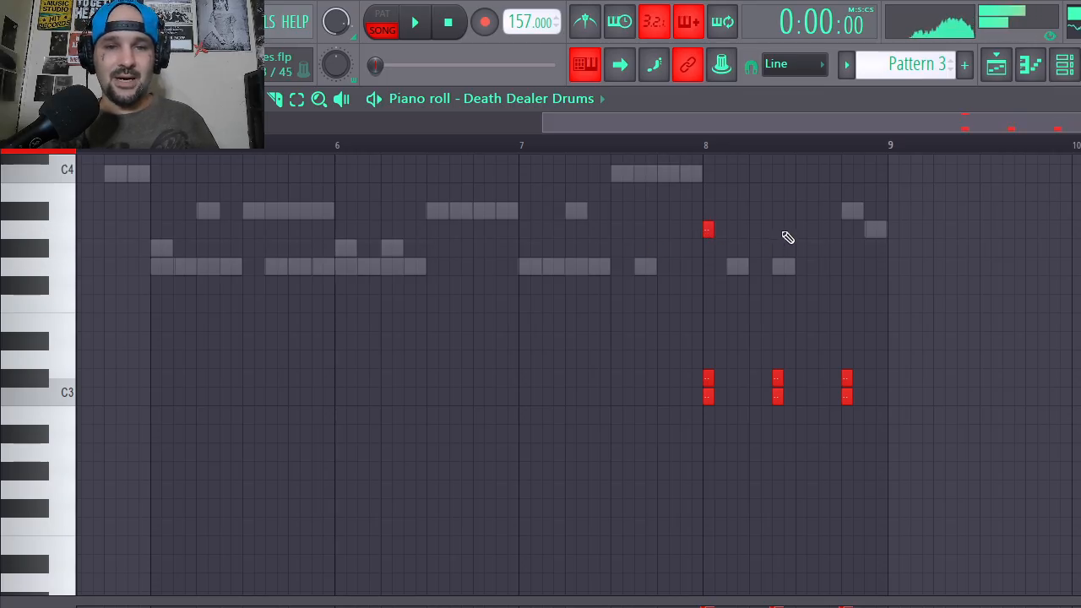
left_click(776, 231)
left_click(845, 231)
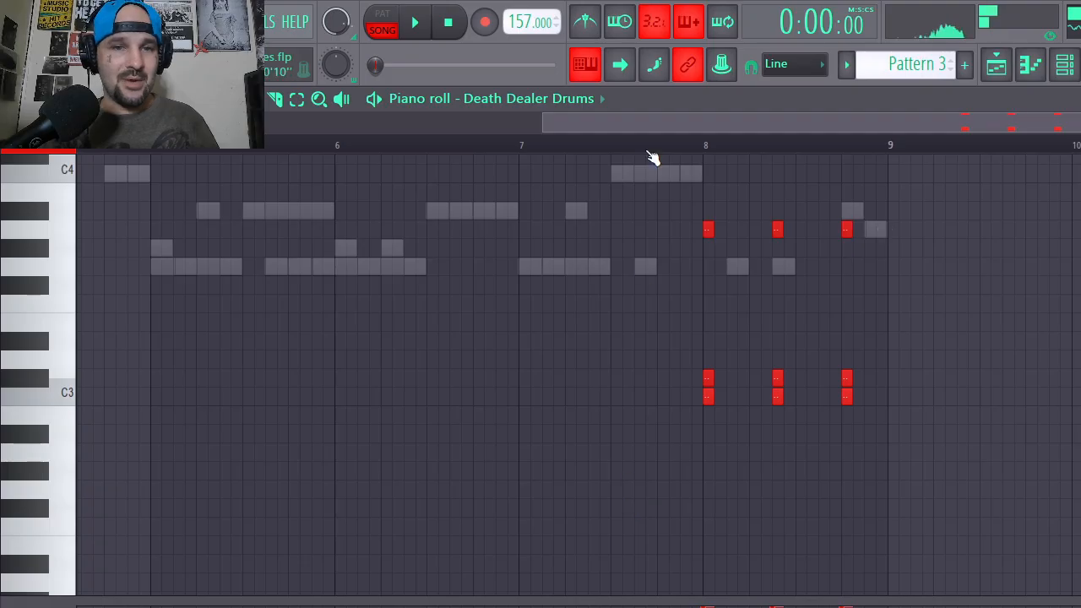
Add an extra C#3 hit on the second half of beat 4 of bar 8 and check the section in playback.
key("space")
scroll(651, 153, "down", 2)
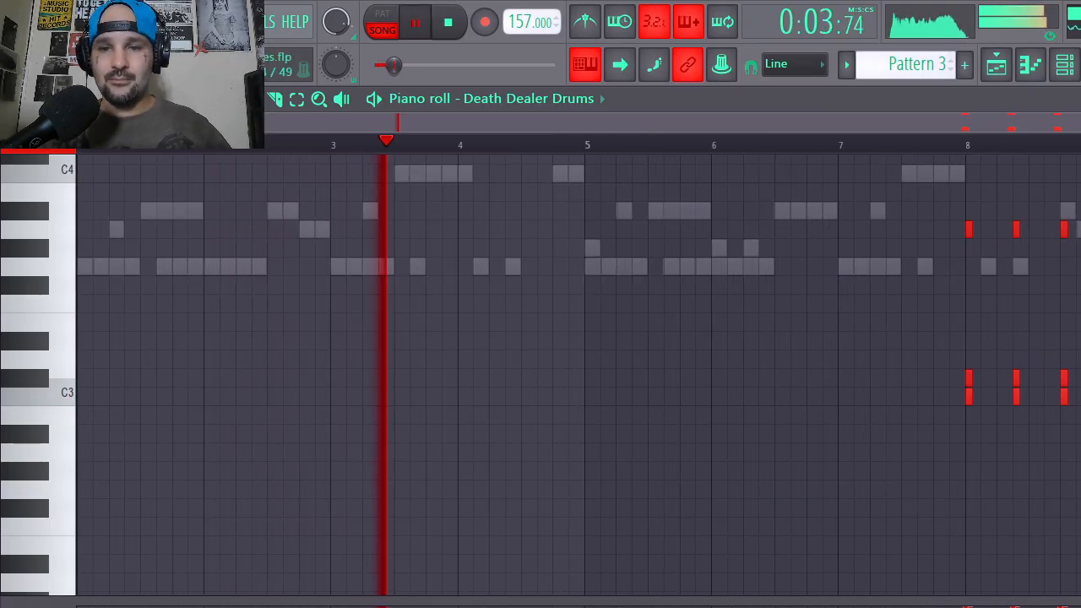
scroll(1067, 379, "up", 2)
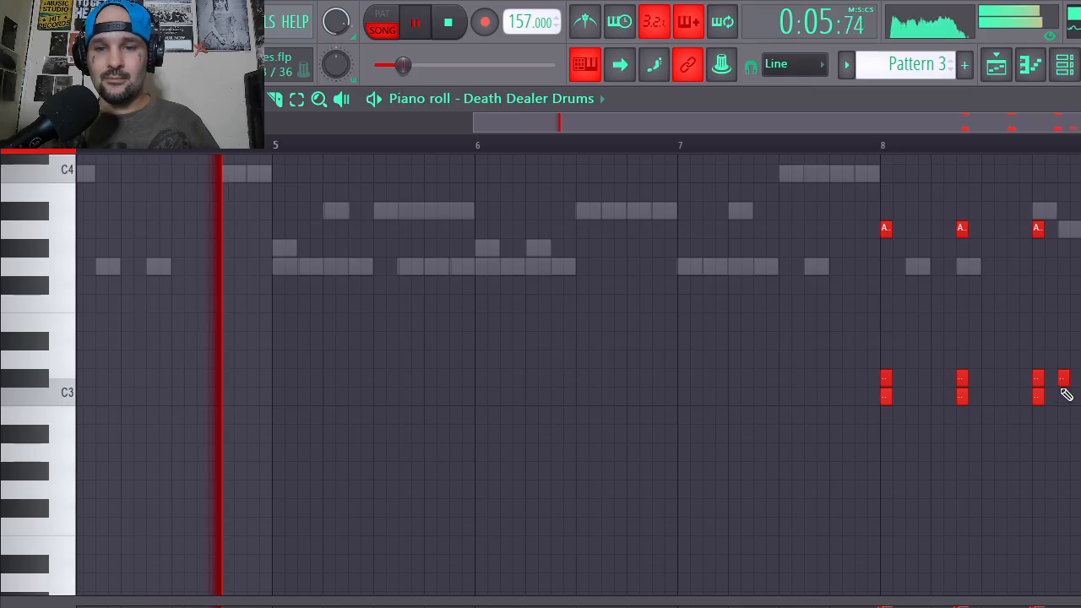
left_click(1064, 379)
key("Escape")
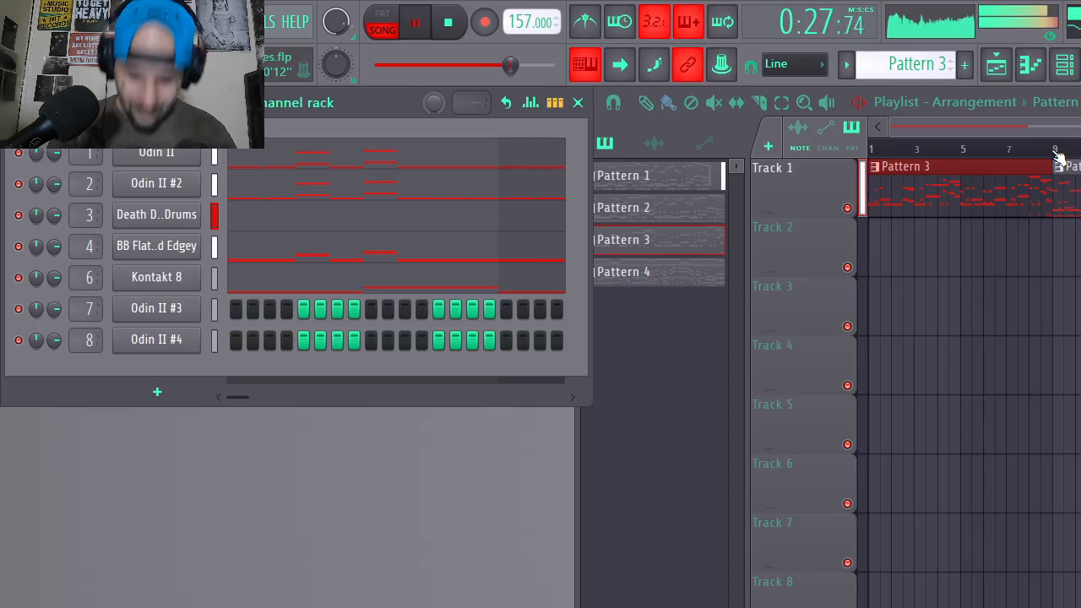
Clone Pattern 3 into a new pattern.
left_click(973, 180)
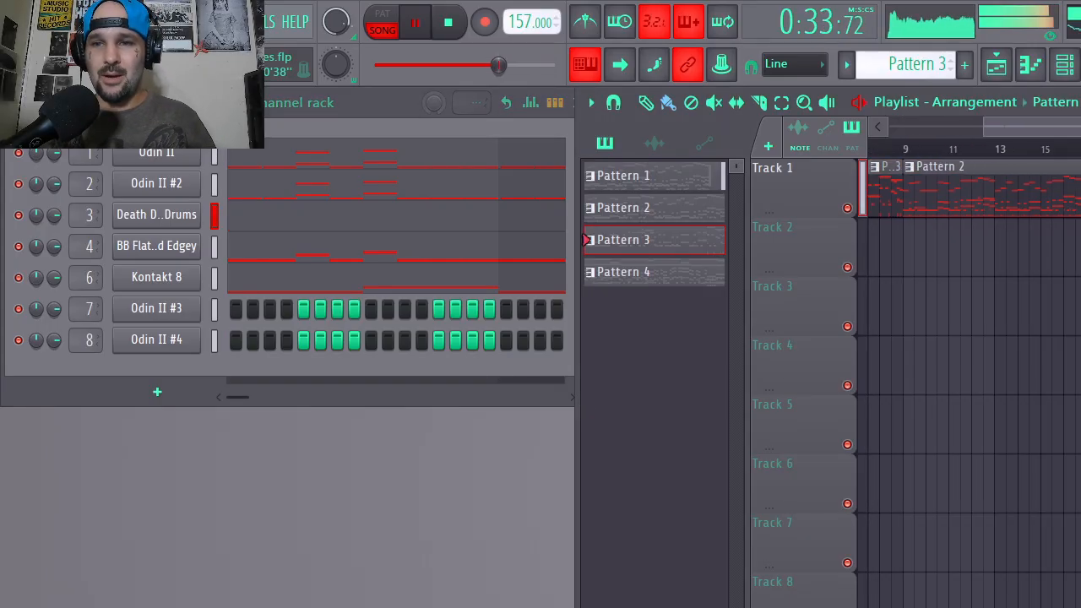
key("ctrl+shift+c")
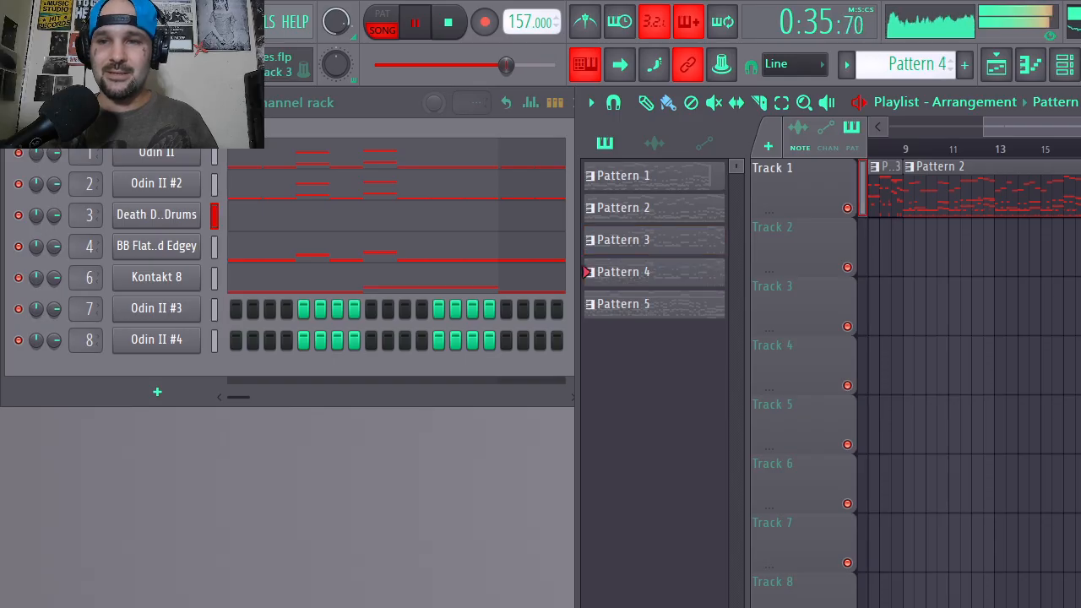
Stop playback and clear all notes from the Odin II #2 and Odin II channels in Pattern 4.
key("space")
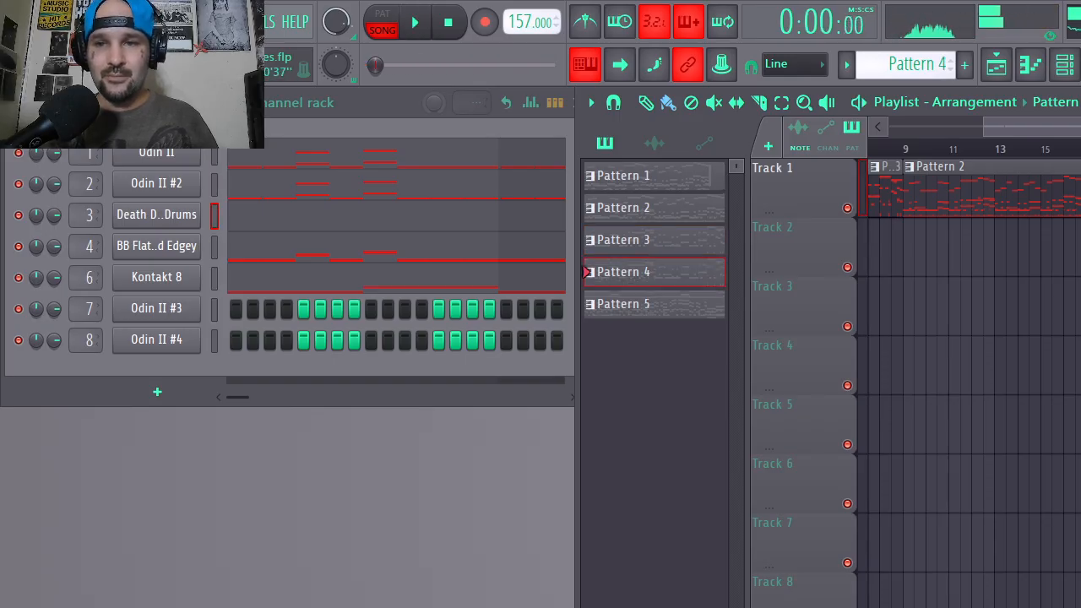
left_click(1080, 149)
left_click(288, 194)
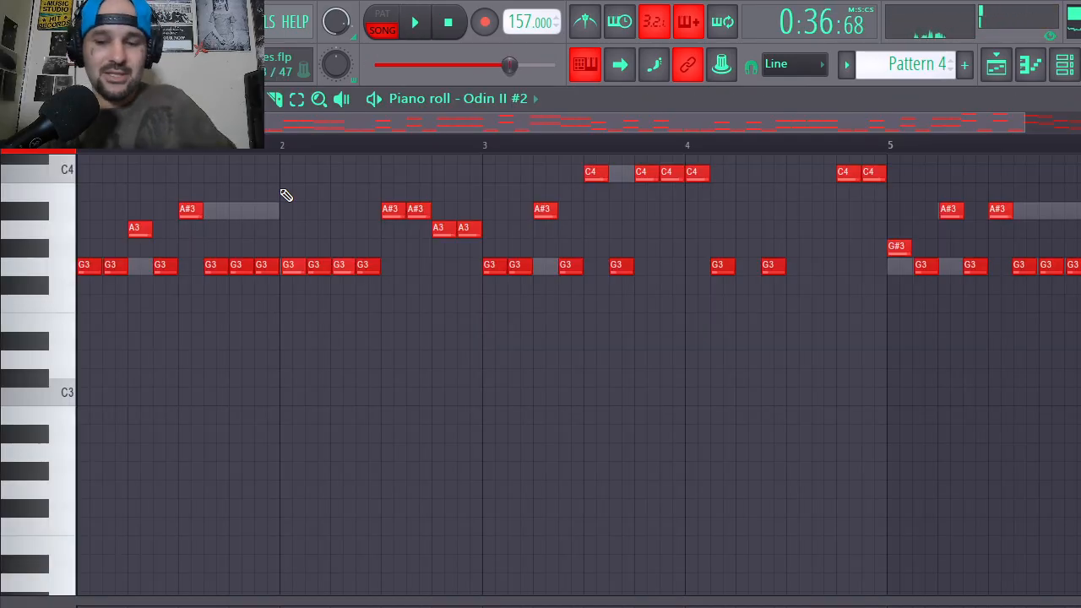
left_click(501, 100)
left_click(514, 135)
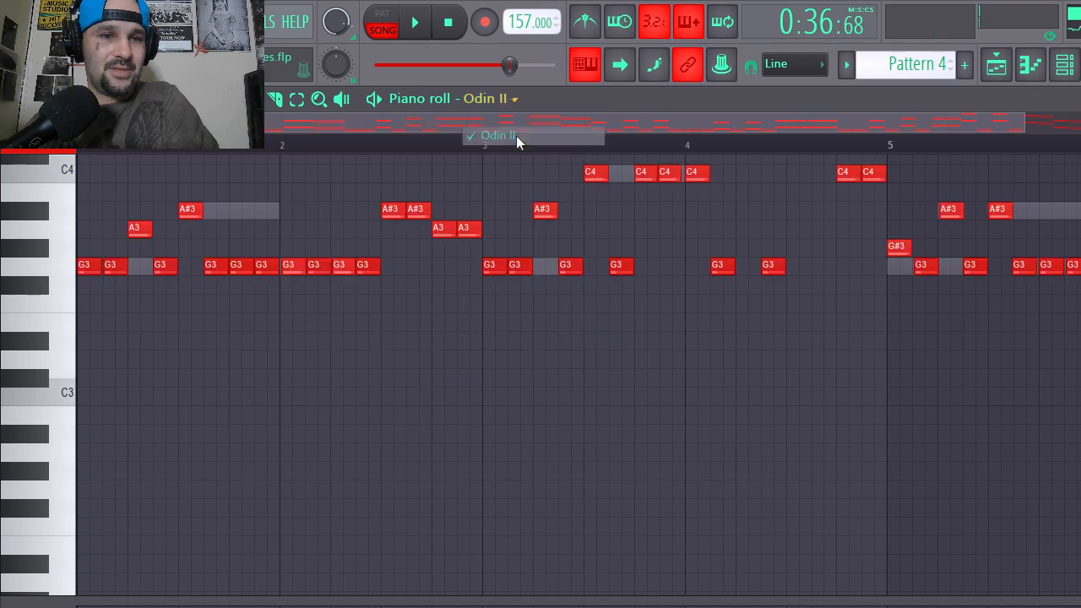
key("Escape")
Duplicate the Pattern 3, Pattern 2 and Pattern 1 sequence after Pattern 4, starting at bar 33, while the song plays.
key("space")
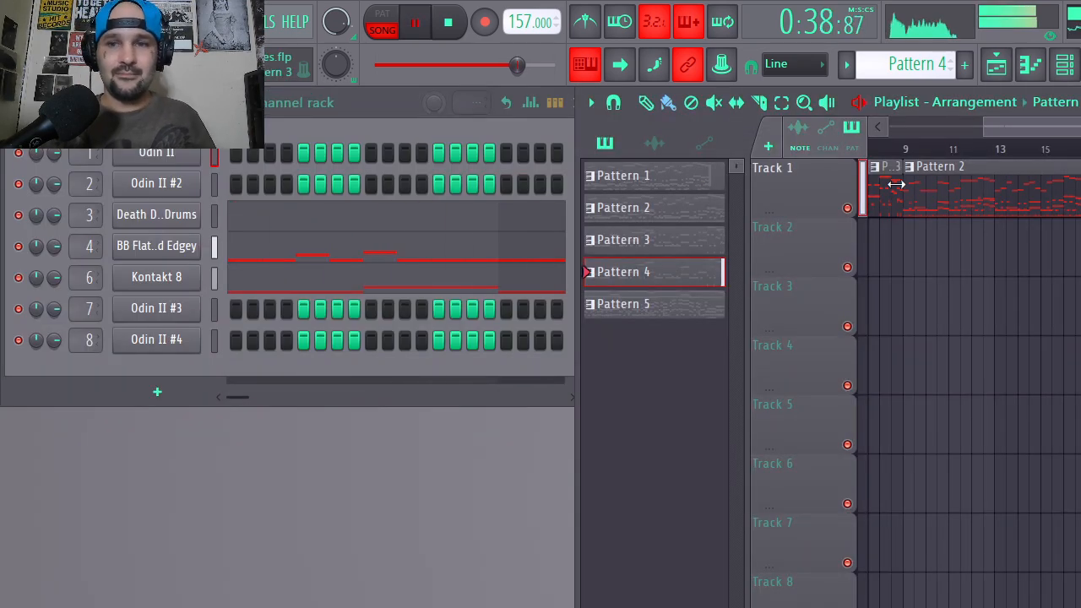
left_click_drag(1073, 128, 986, 133)
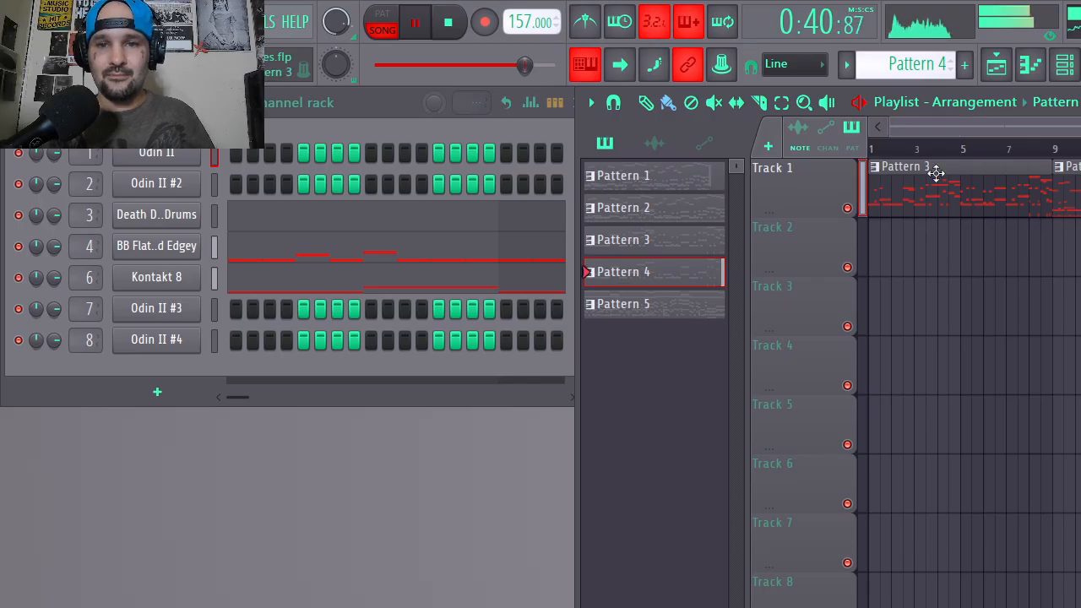
left_click_drag(927, 191, 1080, 191)
key("ctrl+b")
left_click(1080, 191)
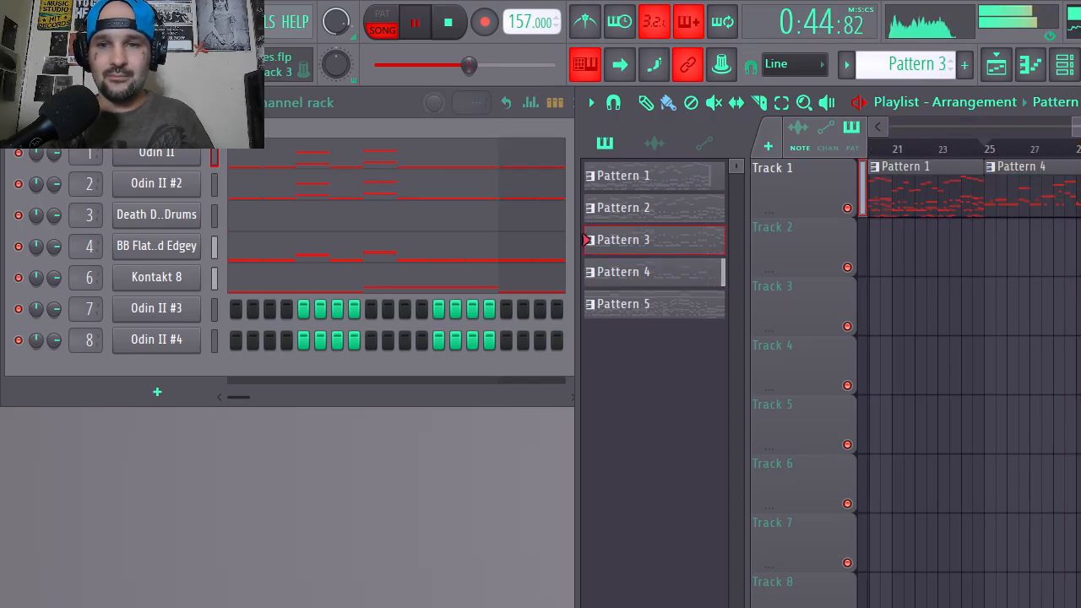
Listen to the arrangement from Pattern 4 through the repeated Pattern 3, 2 and 1 sections while following the clips, and stop playback.
scroll(1080, 191, "up", 2)
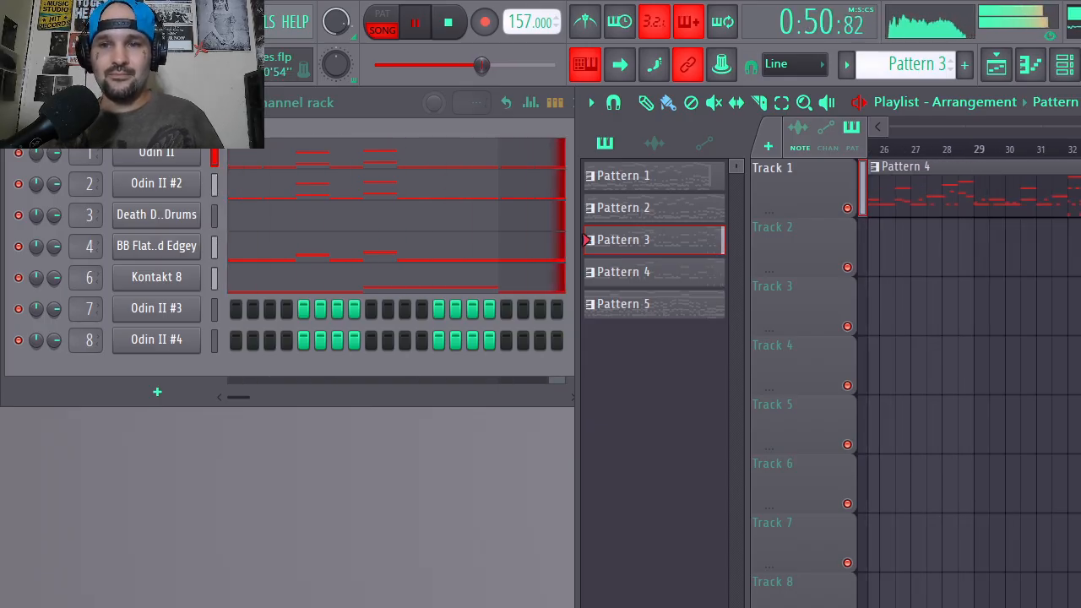
scroll(1080, 191, "down", 3)
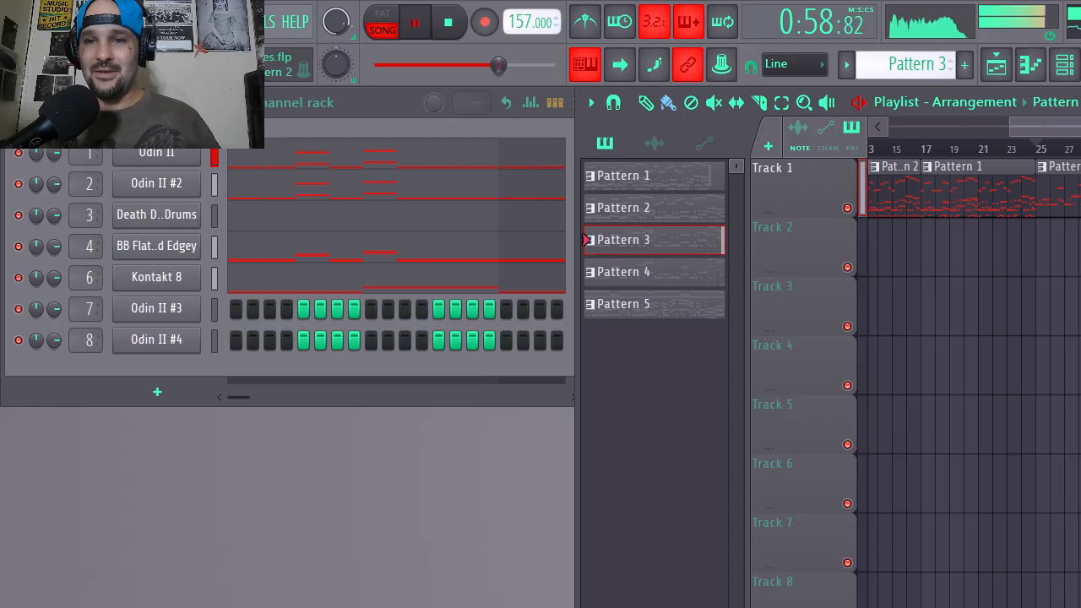
scroll(1080, 191, "up", 3)
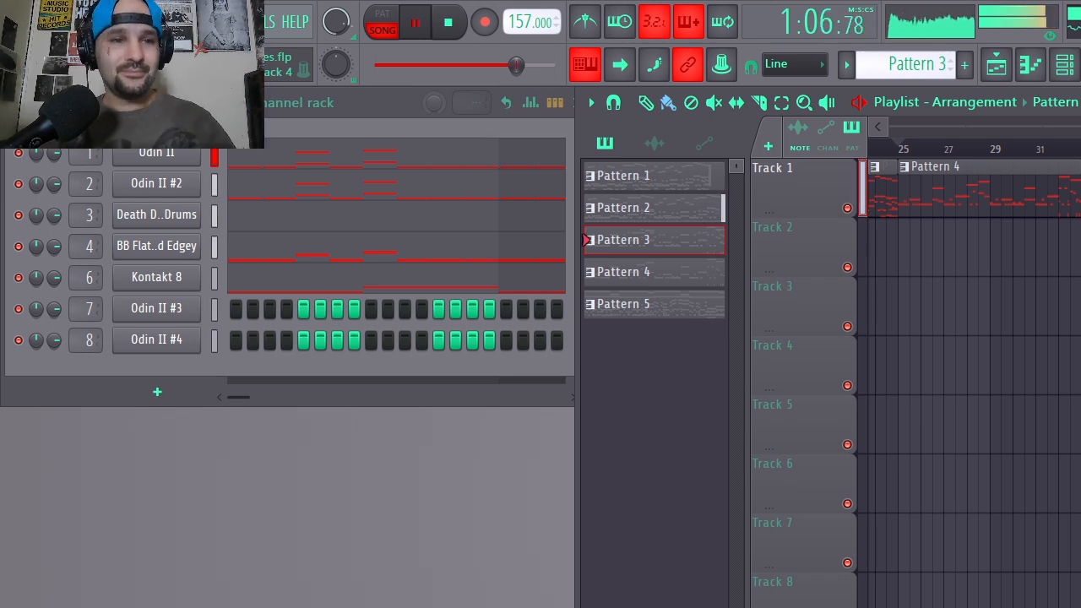
scroll(972, 364, "down", 4)
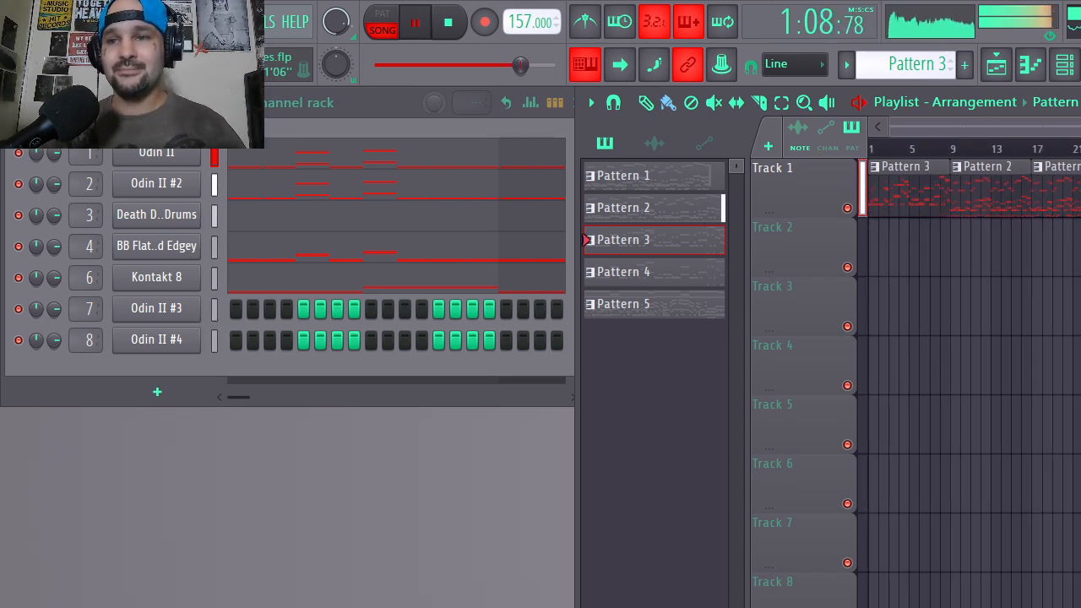
scroll(972, 363, "up", 4)
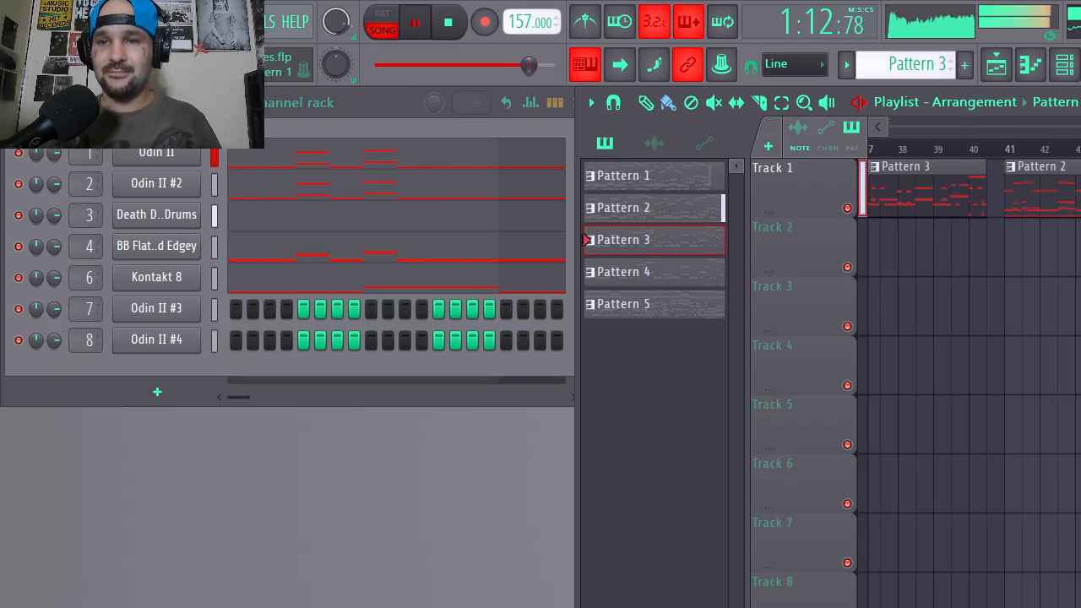
scroll(971, 364, "down", 2)
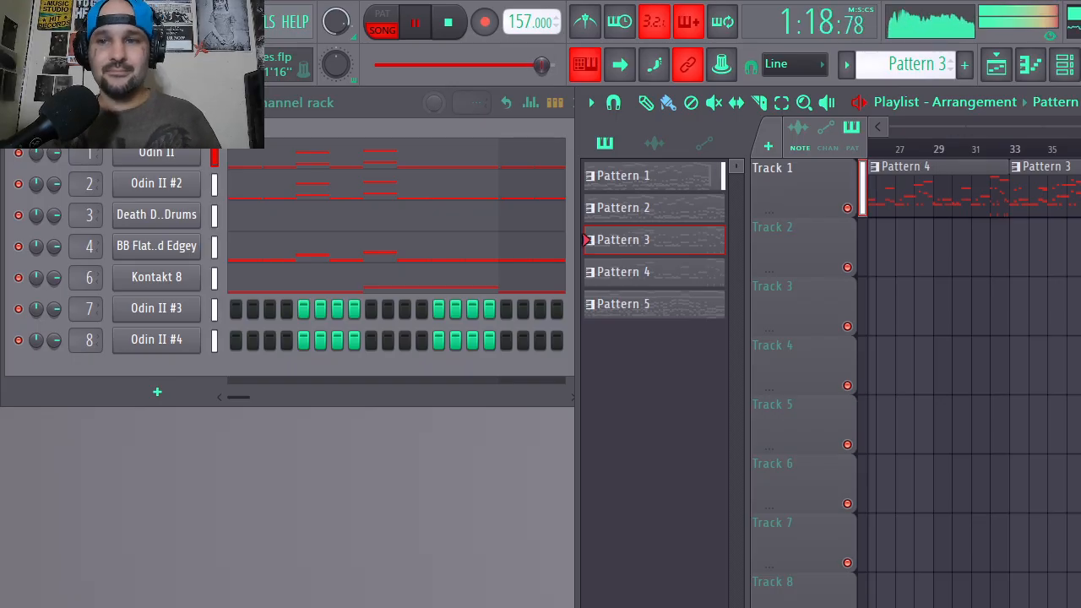
left_click_drag(1080, 127, 923, 175)
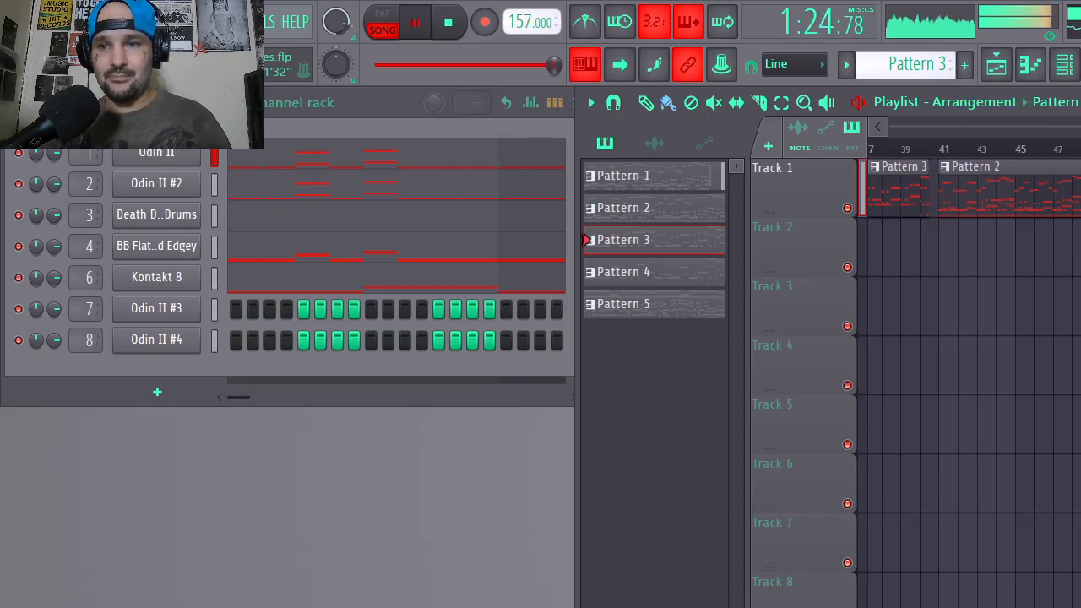
key("space")
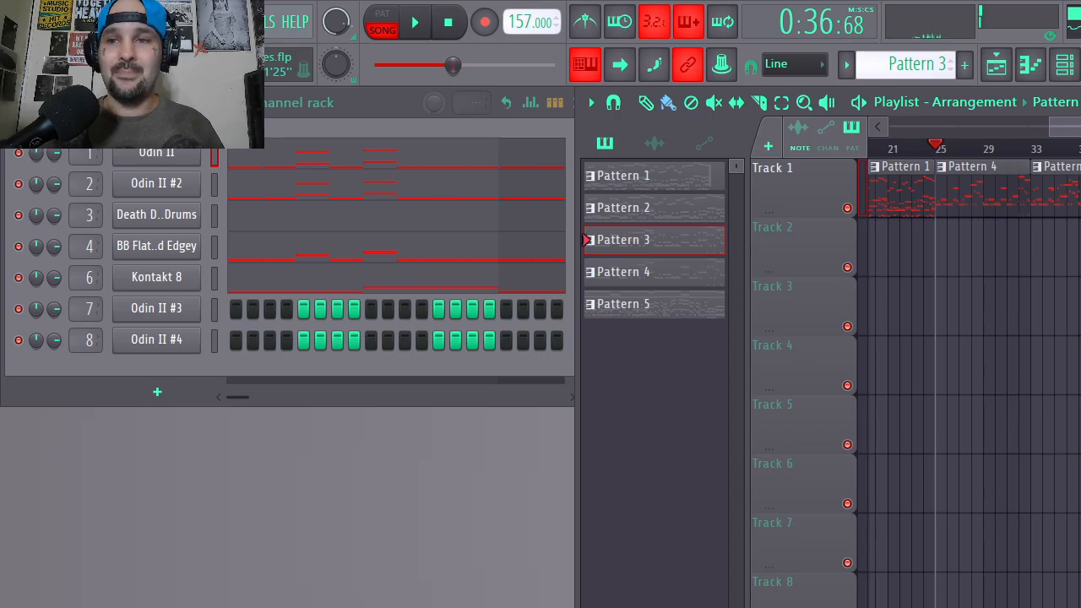
Review the full sequence of clips, return the playhead to bar 1 and briefly audition the intro.
left_click_drag(1071, 127, 575, 140)
left_click_drag(927, 146, 820, 169)
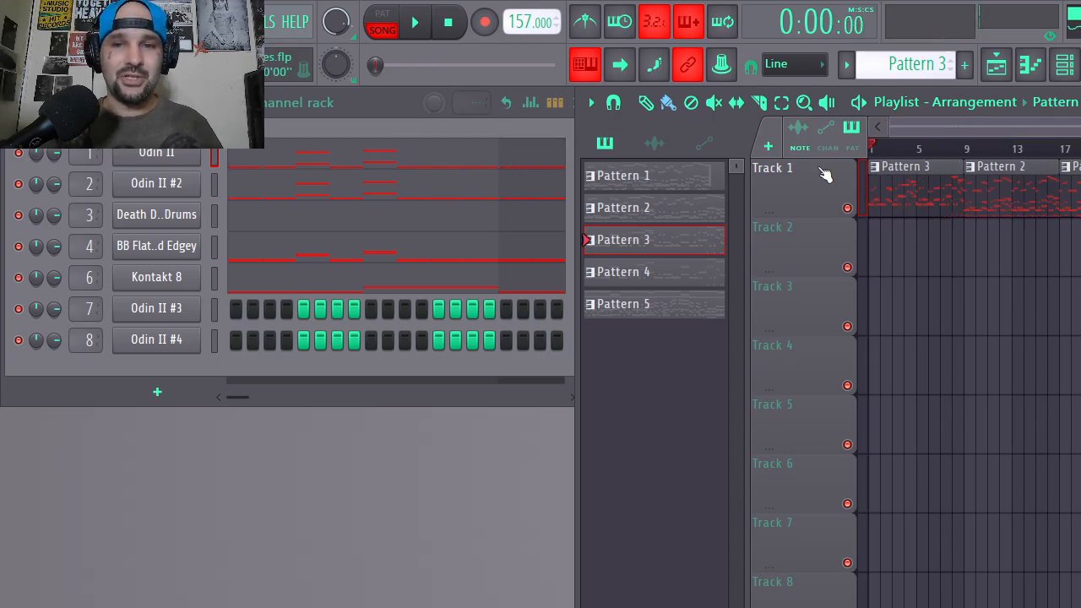
scroll(975, 363, "right", 6)
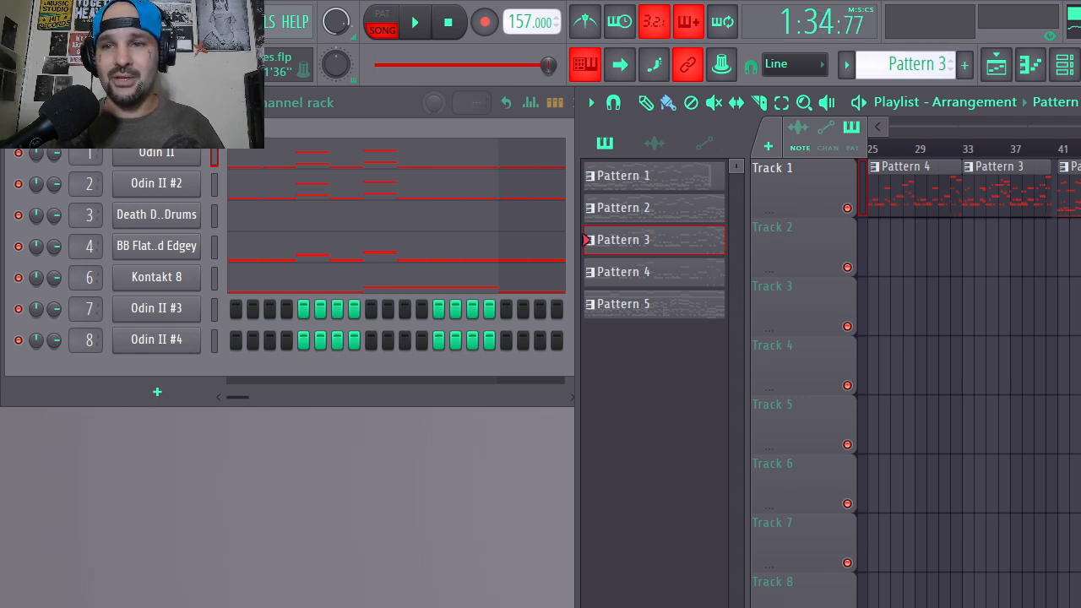
left_click_drag(1080, 127, 696, 133)
left_click_drag(968, 147, 784, 151)
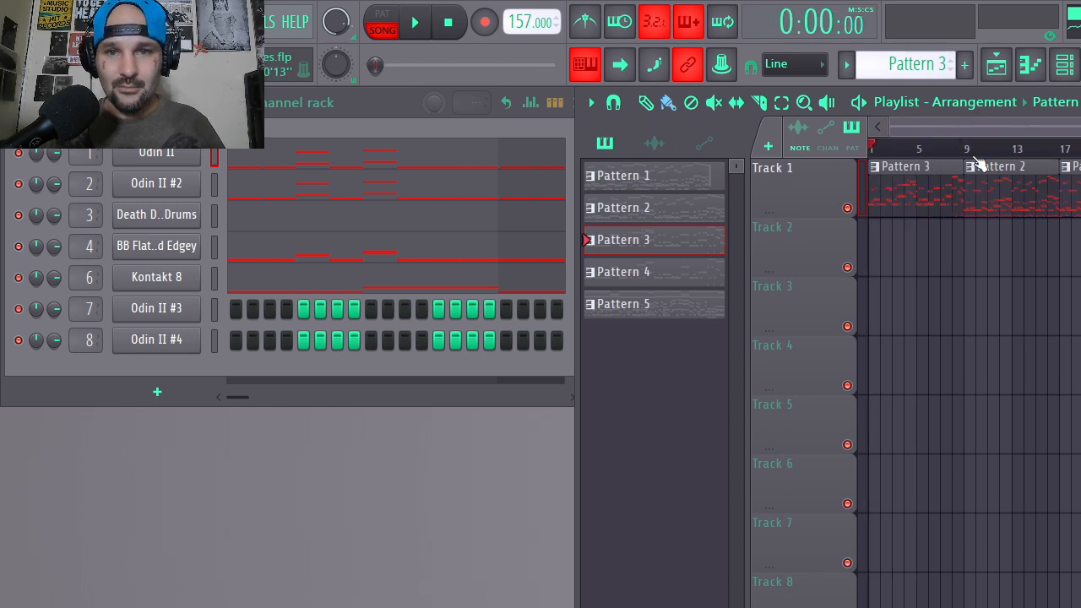
scroll(993, 155, "down", 1)
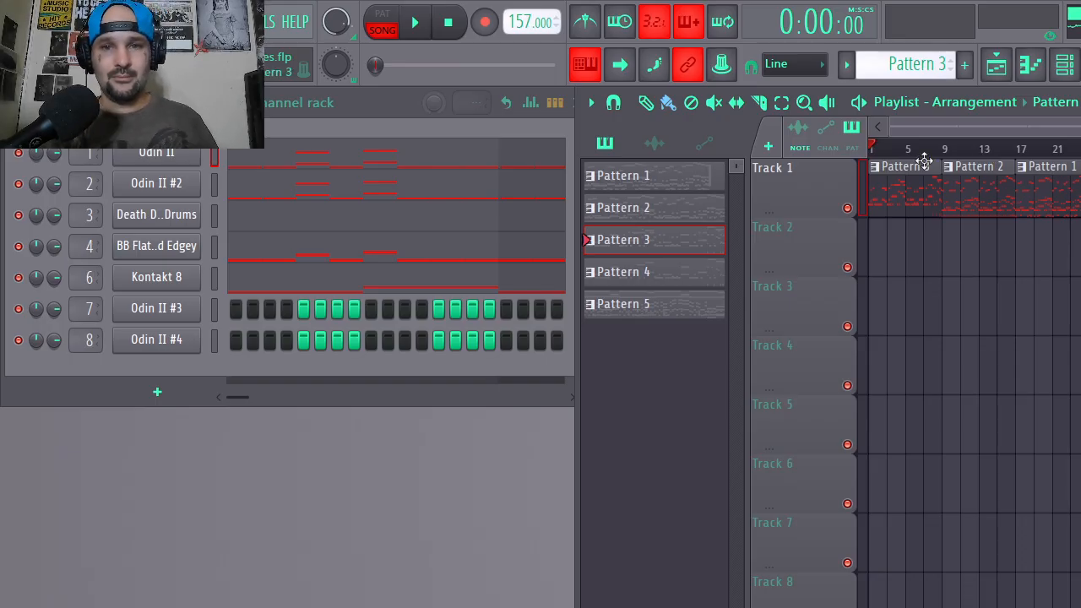
key("space")
key("space")
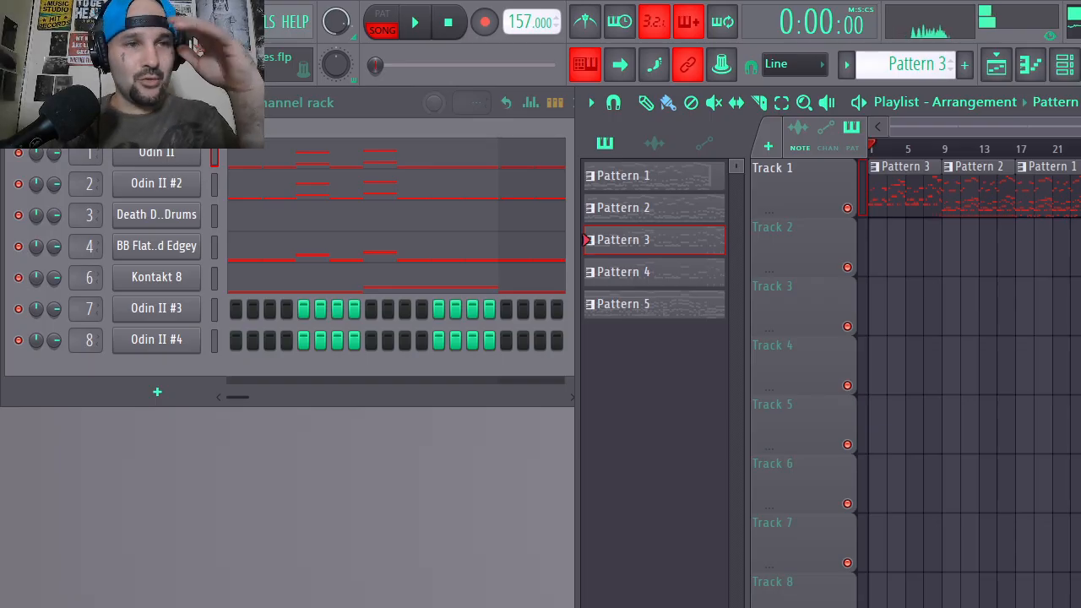
left_click(20, 22)
left_click(51, 112)
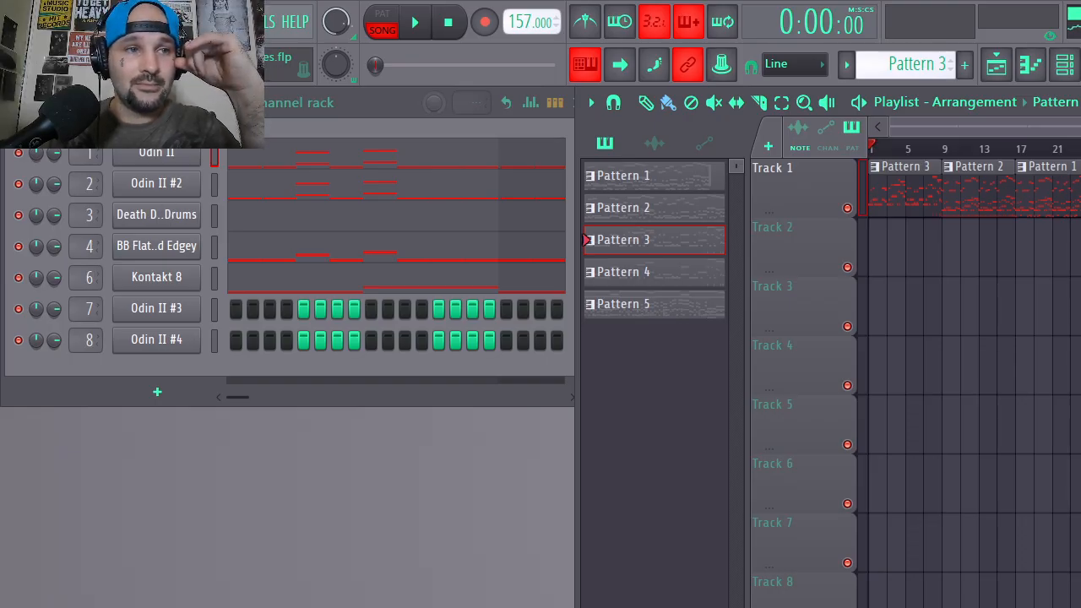
left_click(20, 22)
left_click(42, 111)
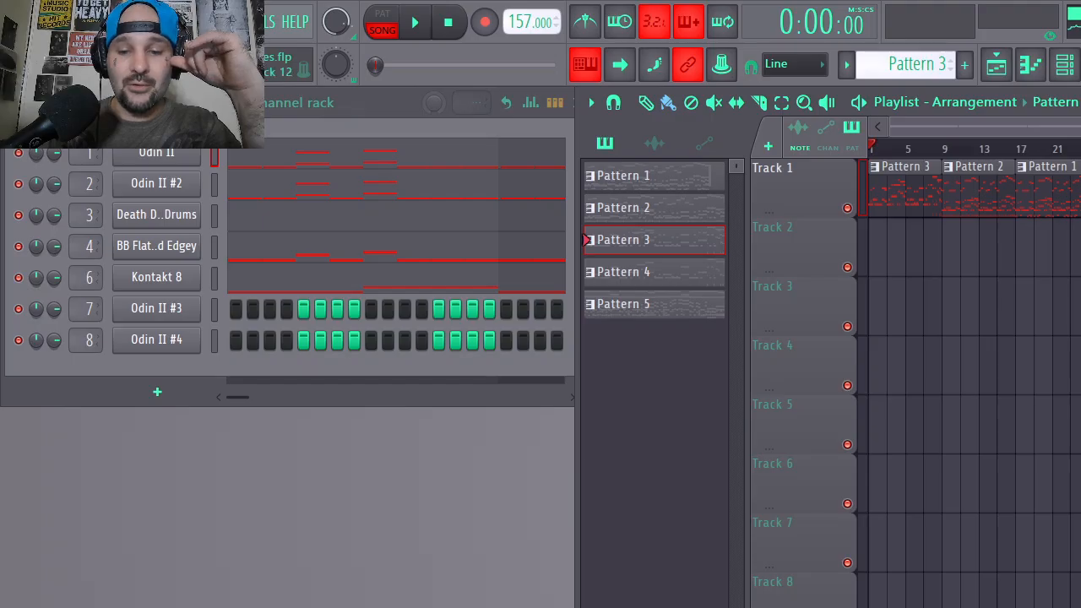
key("alt+Tab")
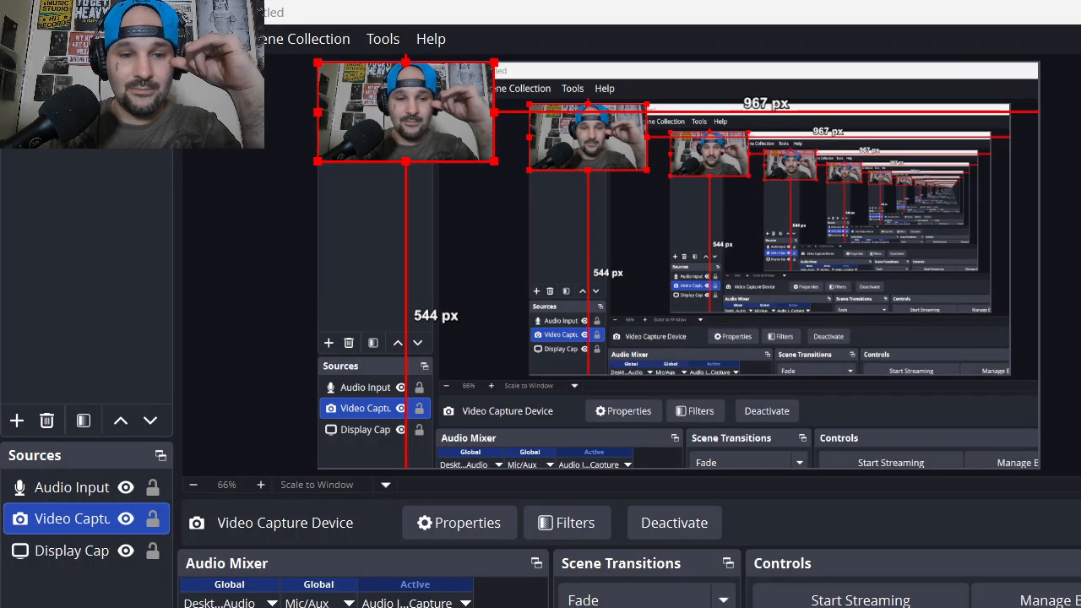
key("alt+Tab")
key("alt+Tab")
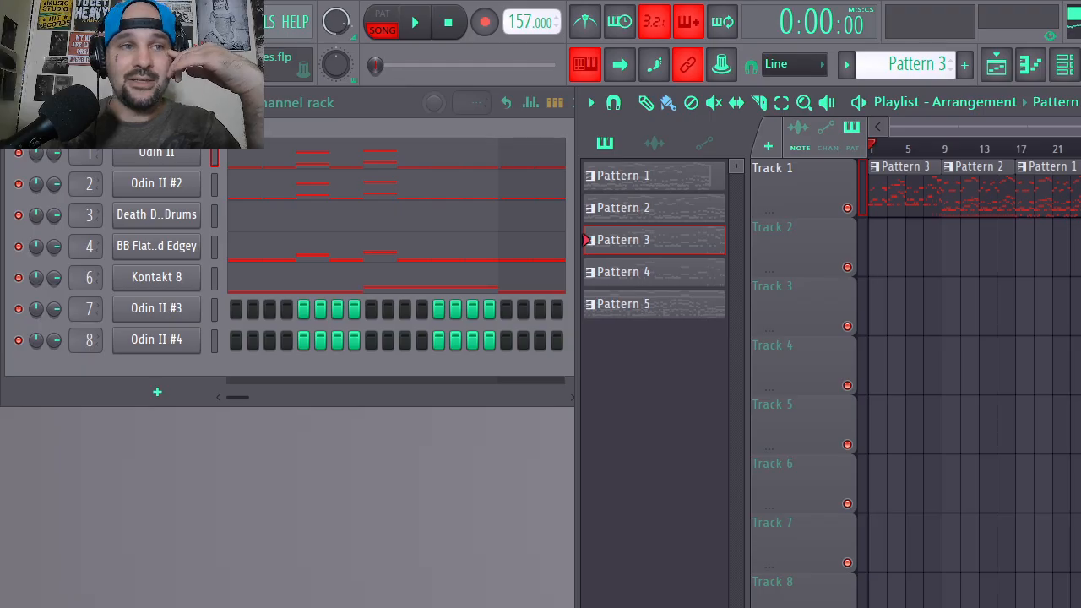
left_click(19, 22)
left_click(51, 112)
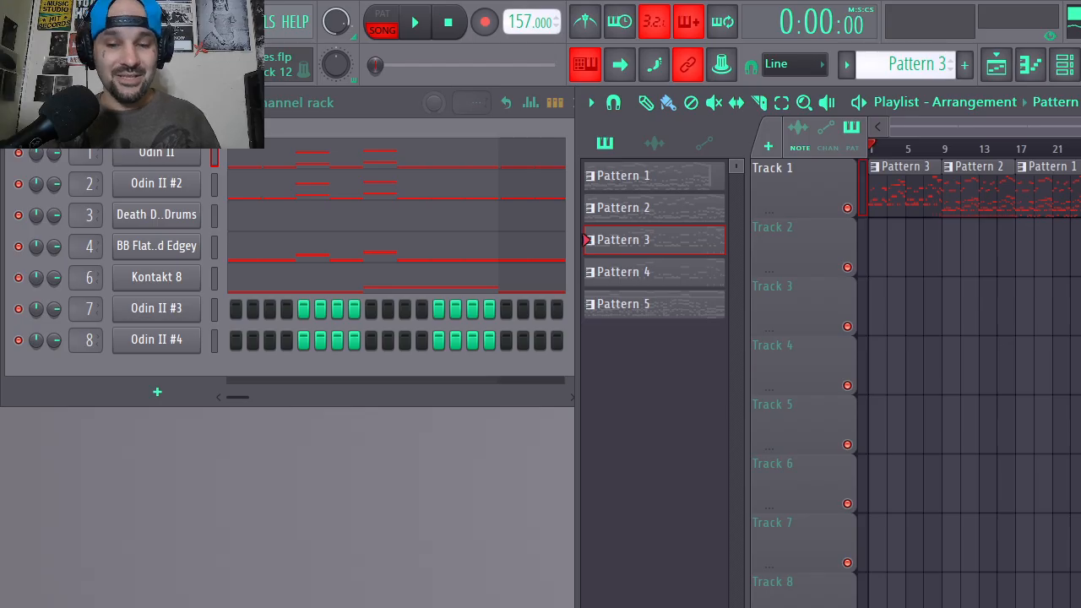
key("alt+Tab")
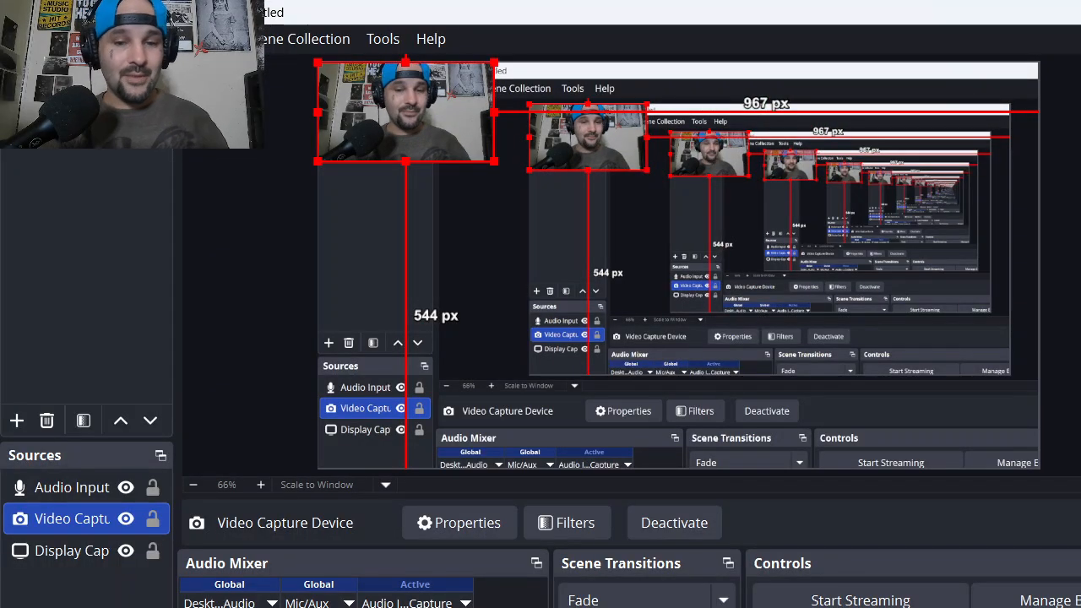